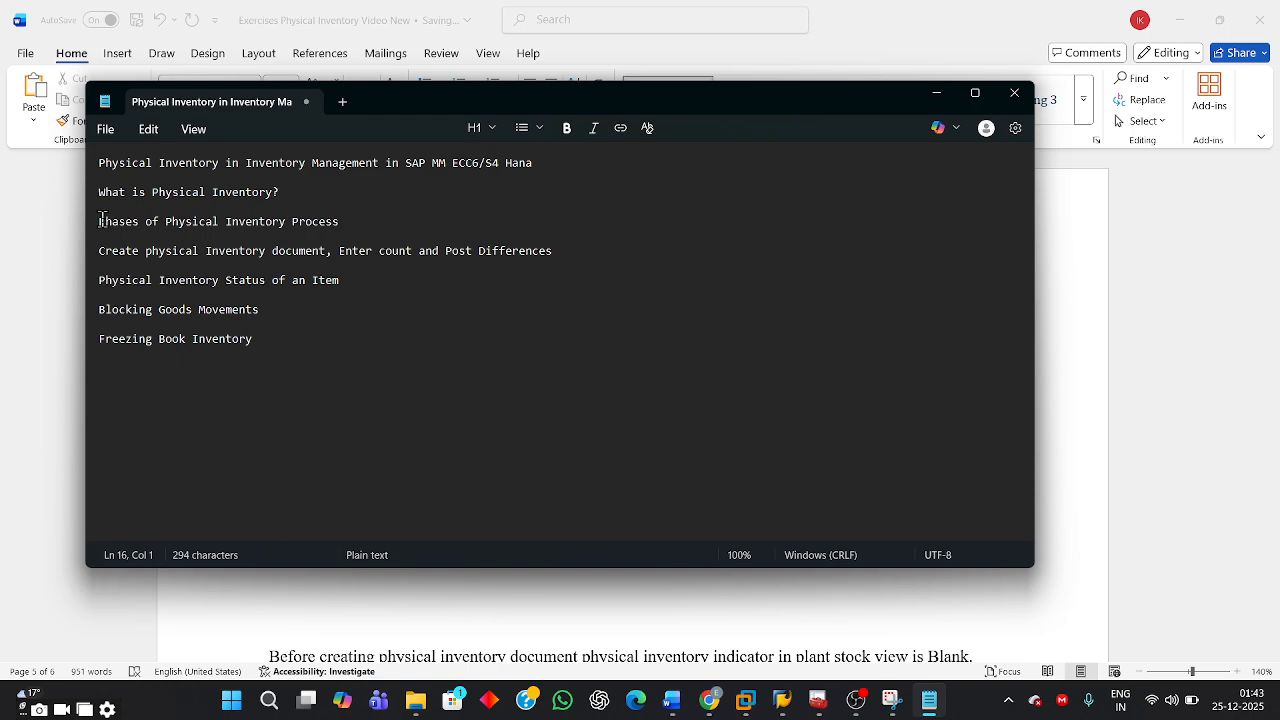
# Review the Notepad outline from creating the physical inventory document to freezing book inventory, and minimize it
pyautogui.click(172, 263)
pyautogui.moveTo(99, 251); pyautogui.dragTo(554, 273)
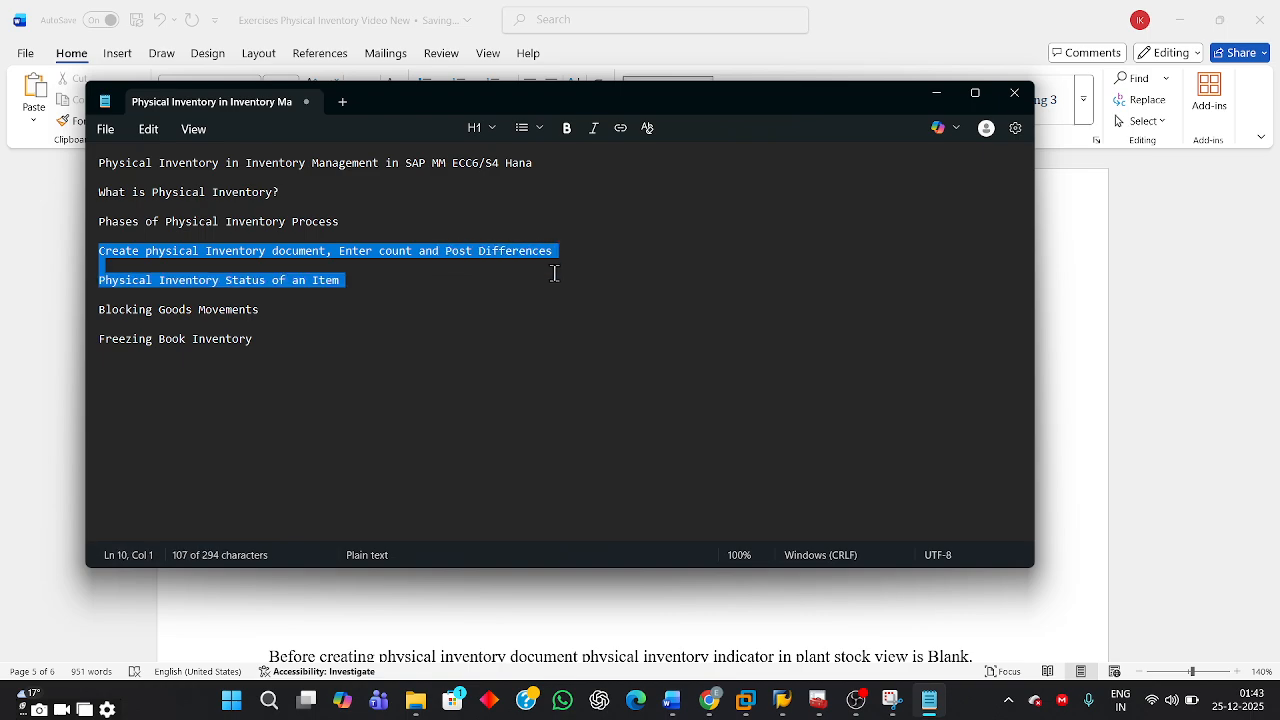
pyautogui.click(163, 323)
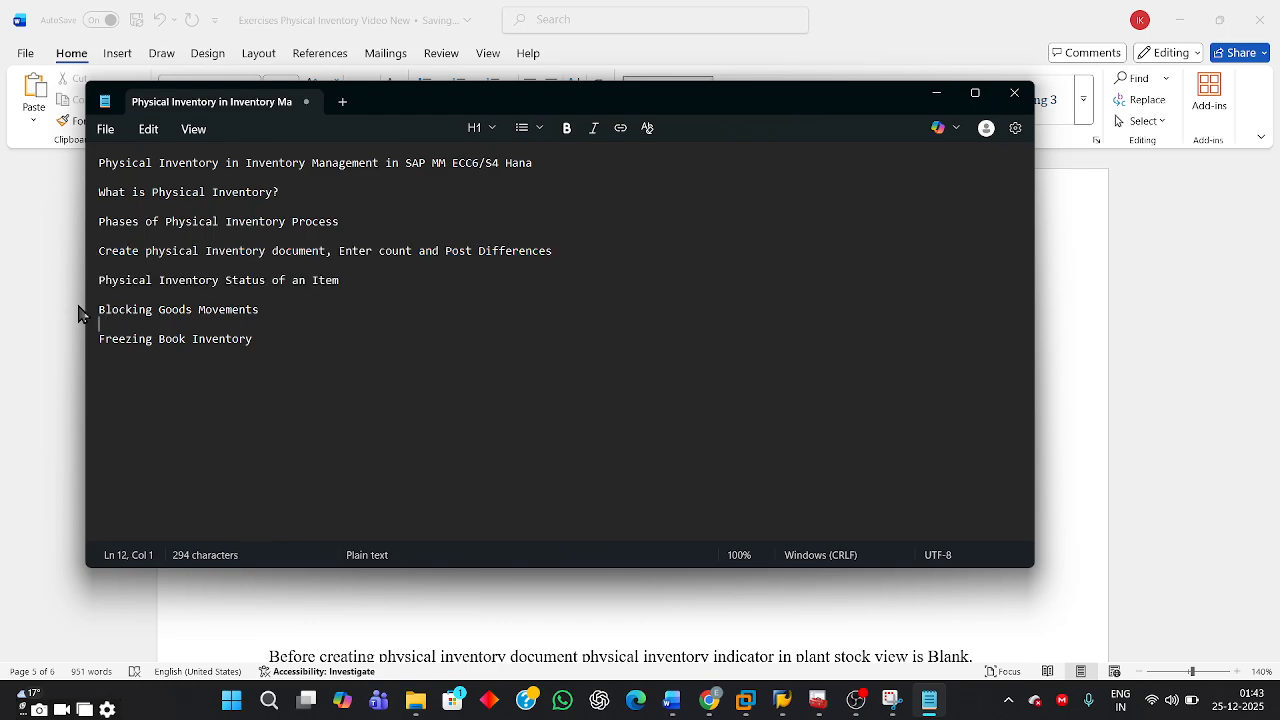
pyautogui.moveTo(98, 309); pyautogui.dragTo(284, 335)
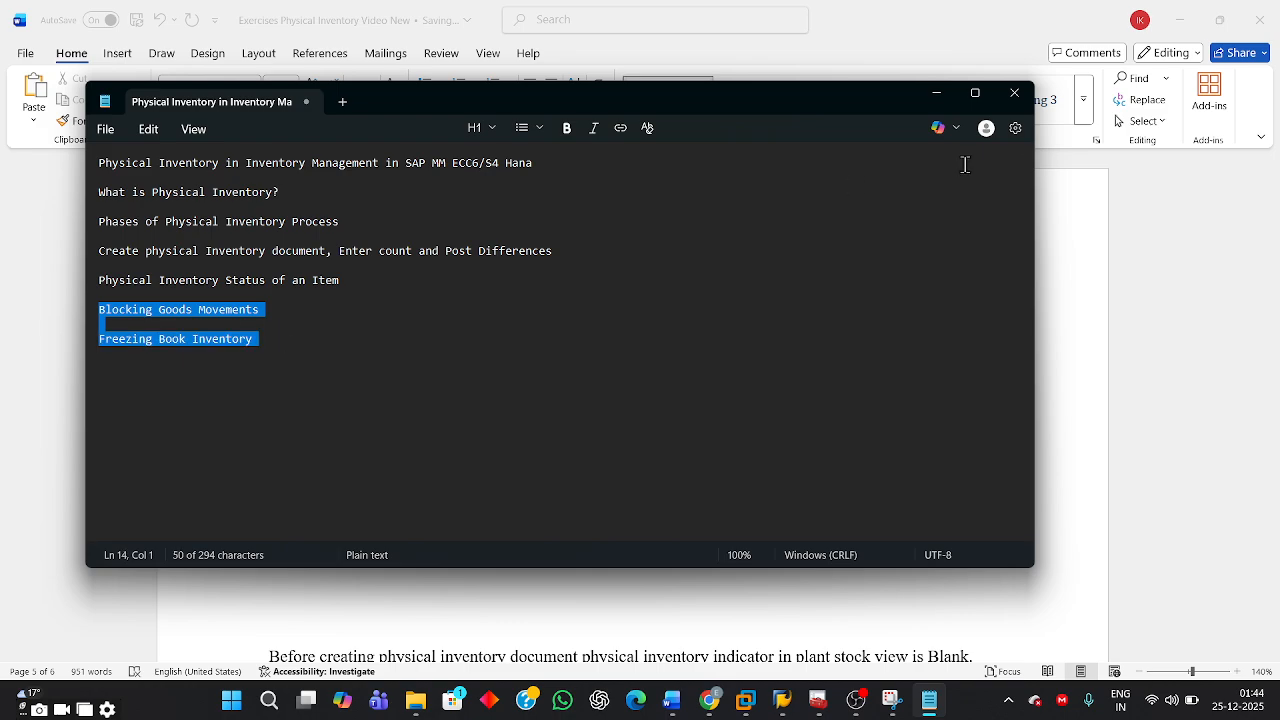
pyautogui.click(937, 96)
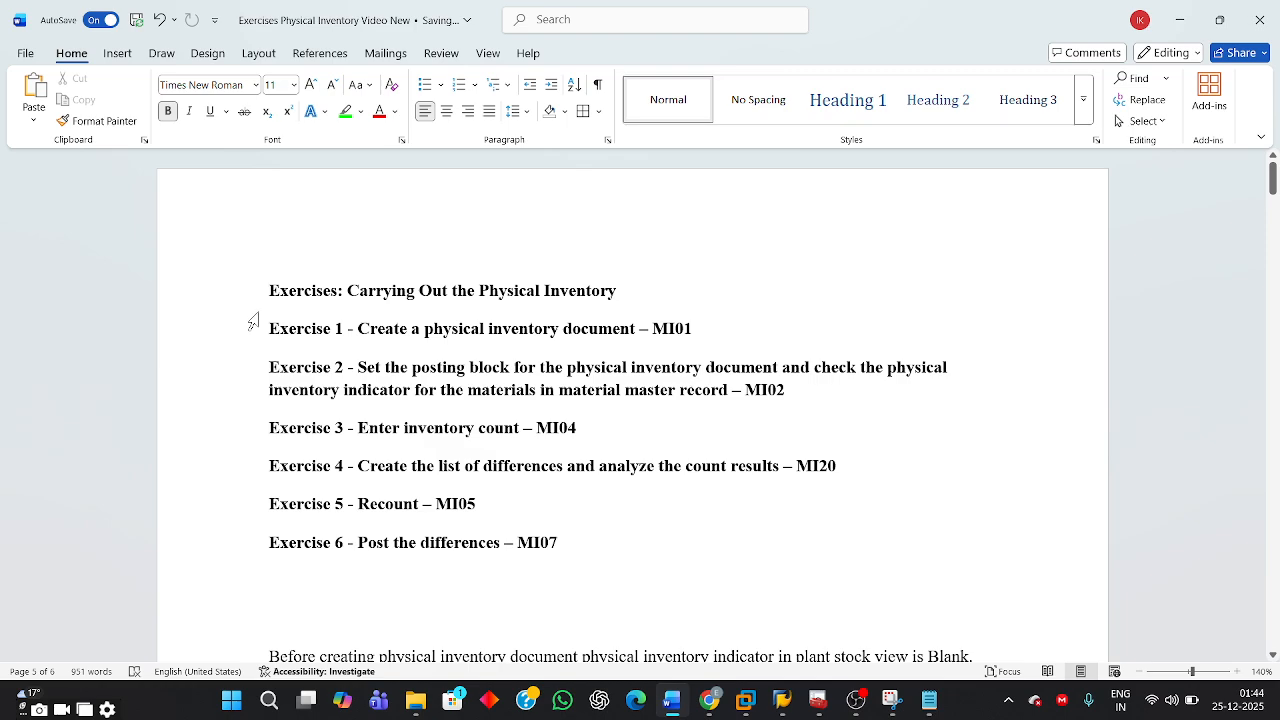
# Review the list of Exercises 1 to 6 and their transaction codes, MI01 through MI07, in the Word document
pyautogui.moveTo(263, 328); pyautogui.dragTo(788, 346)
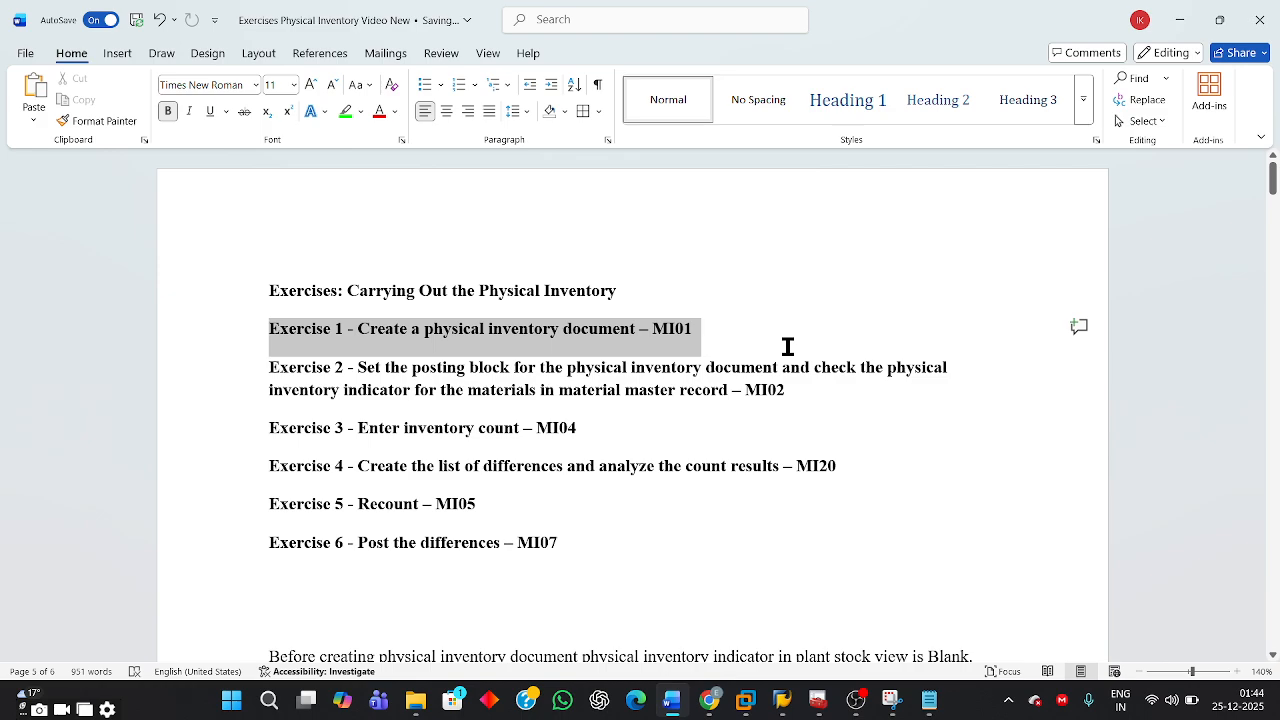
pyautogui.moveTo(788, 346); pyautogui.dragTo(840, 388)
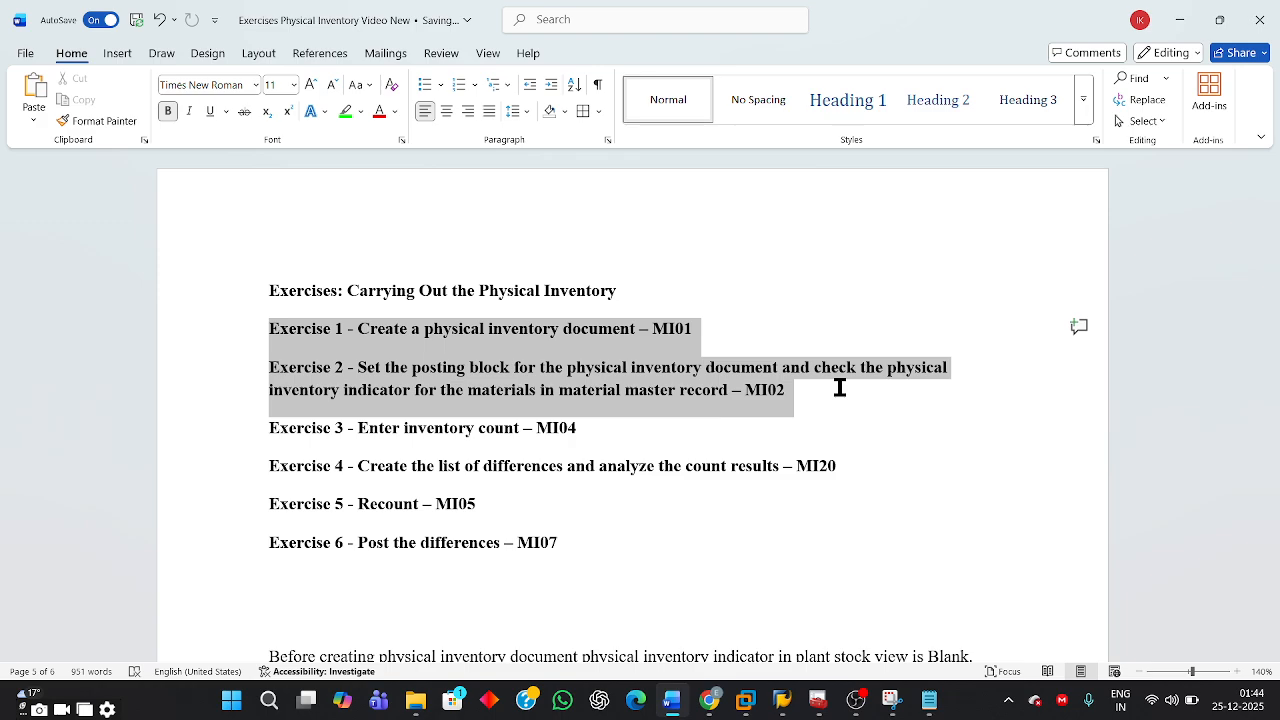
pyautogui.click(405, 391)
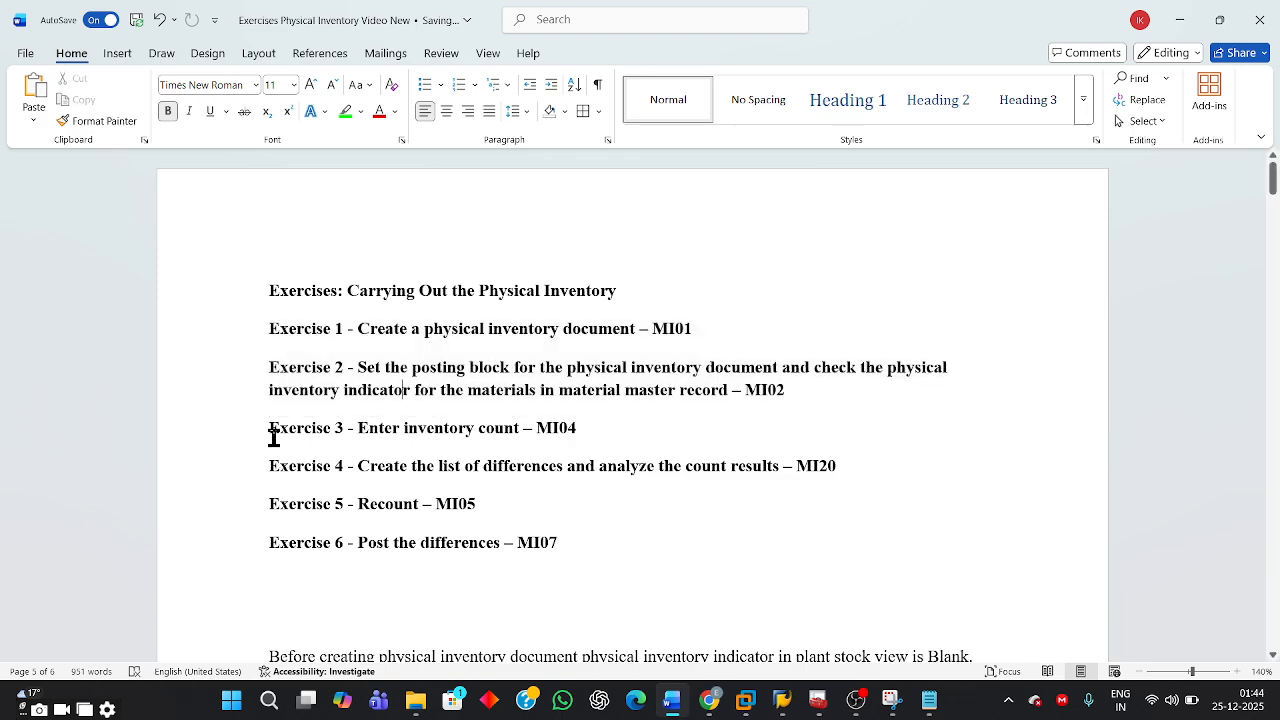
pyautogui.moveTo(273, 437); pyautogui.dragTo(883, 469)
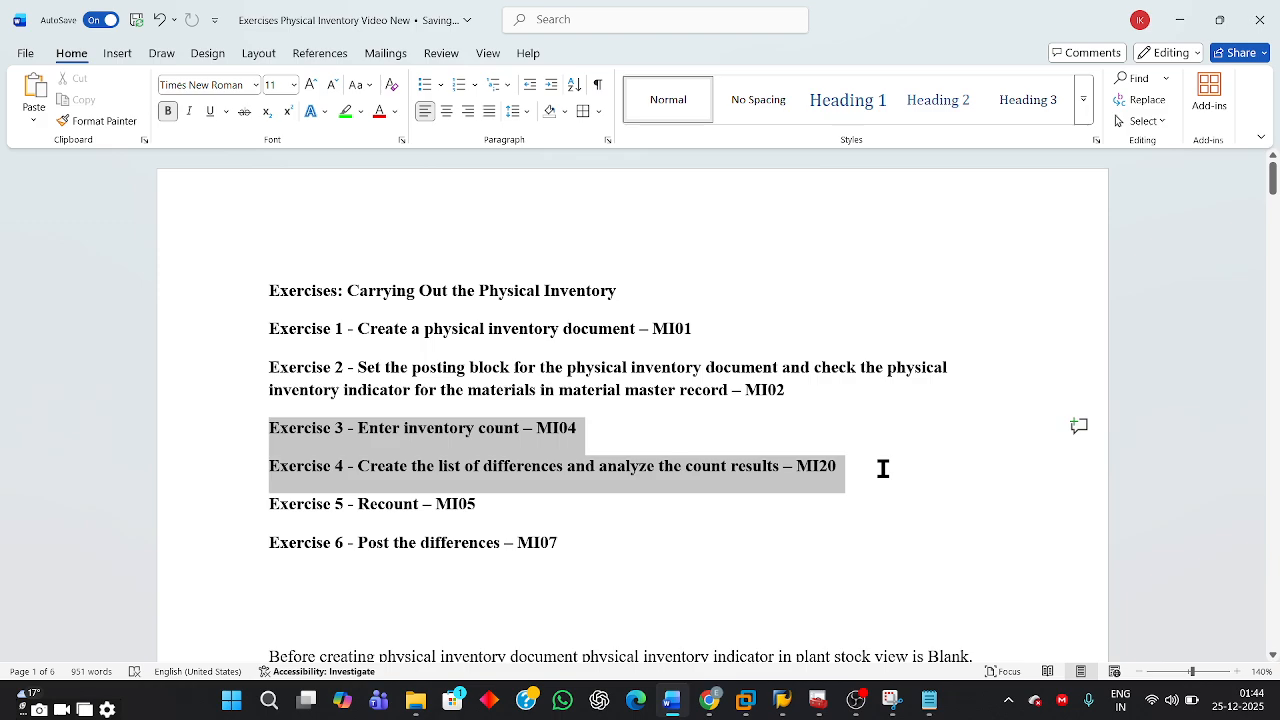
pyautogui.moveTo(883, 469); pyautogui.dragTo(898, 533)
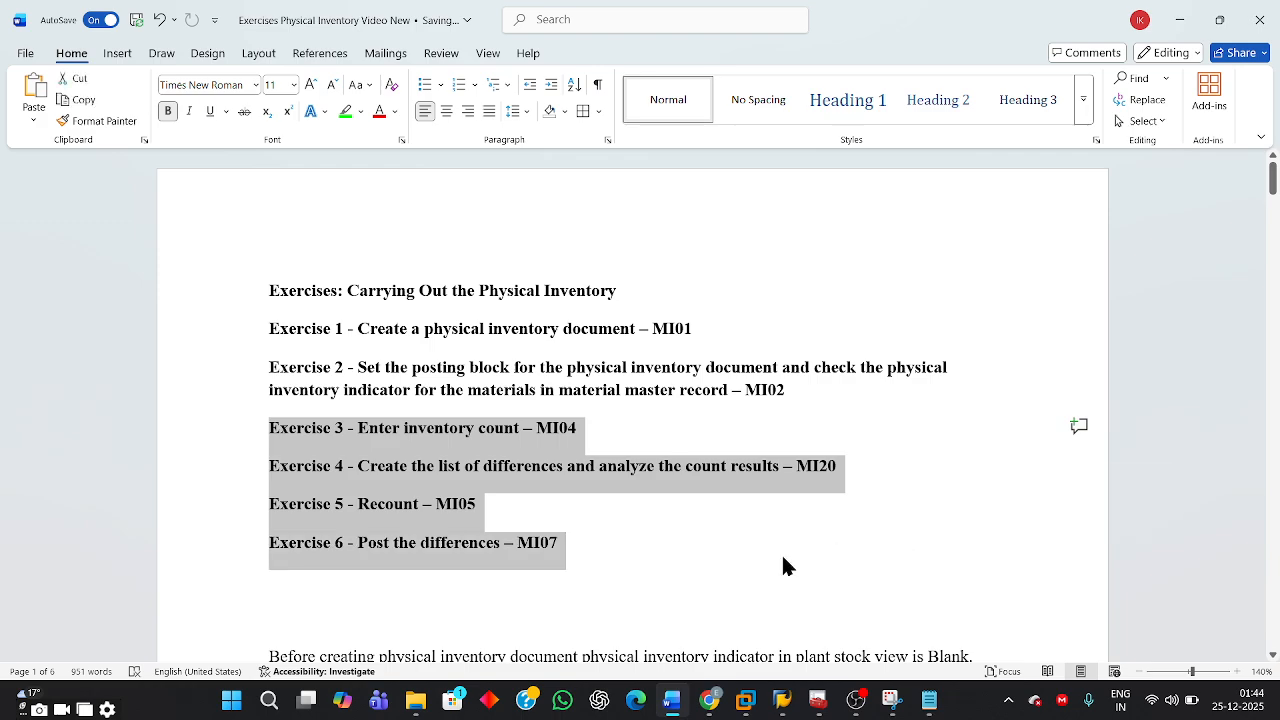
pyautogui.click(531, 555)
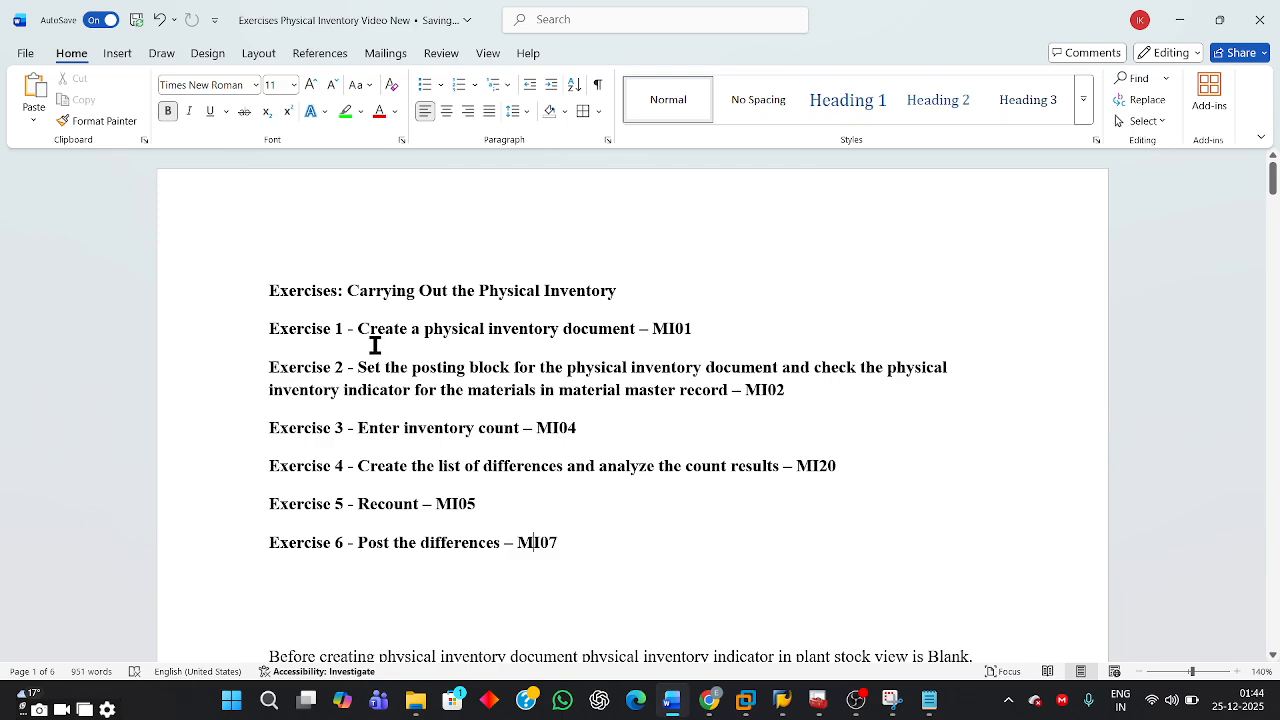
pyautogui.moveTo(272, 325); pyautogui.dragTo(784, 350)
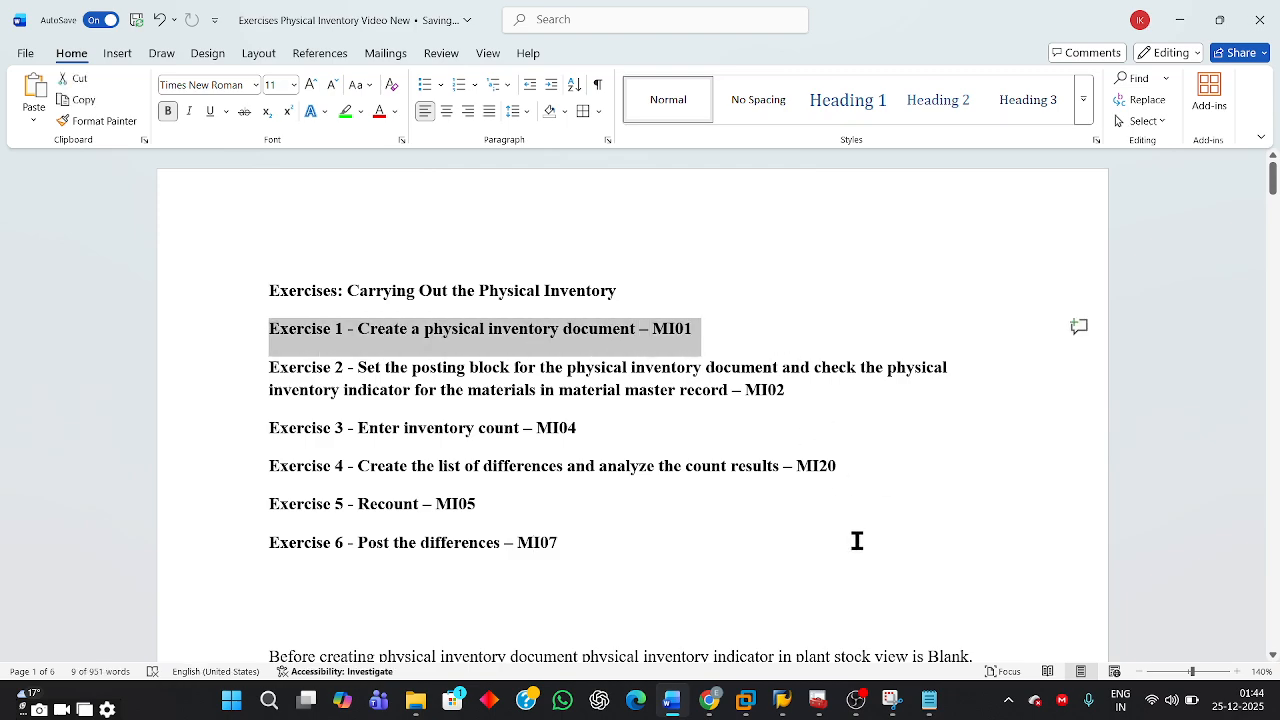
# Find the Exercise 1 section on creating a physical inventory document and review the materials it lists for counting
pyautogui.scroll(-15, 852, 570)
pyautogui.scroll(-8, 852, 570)
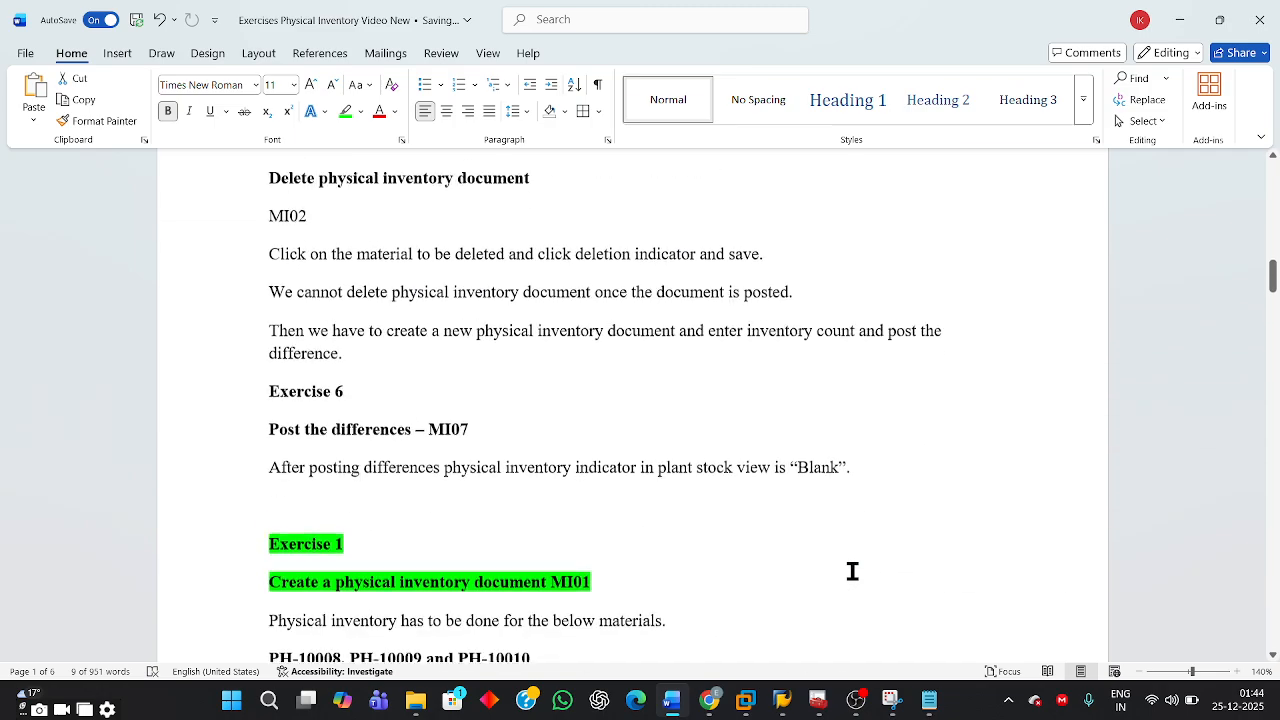
pyautogui.scroll(2, 654, 422)
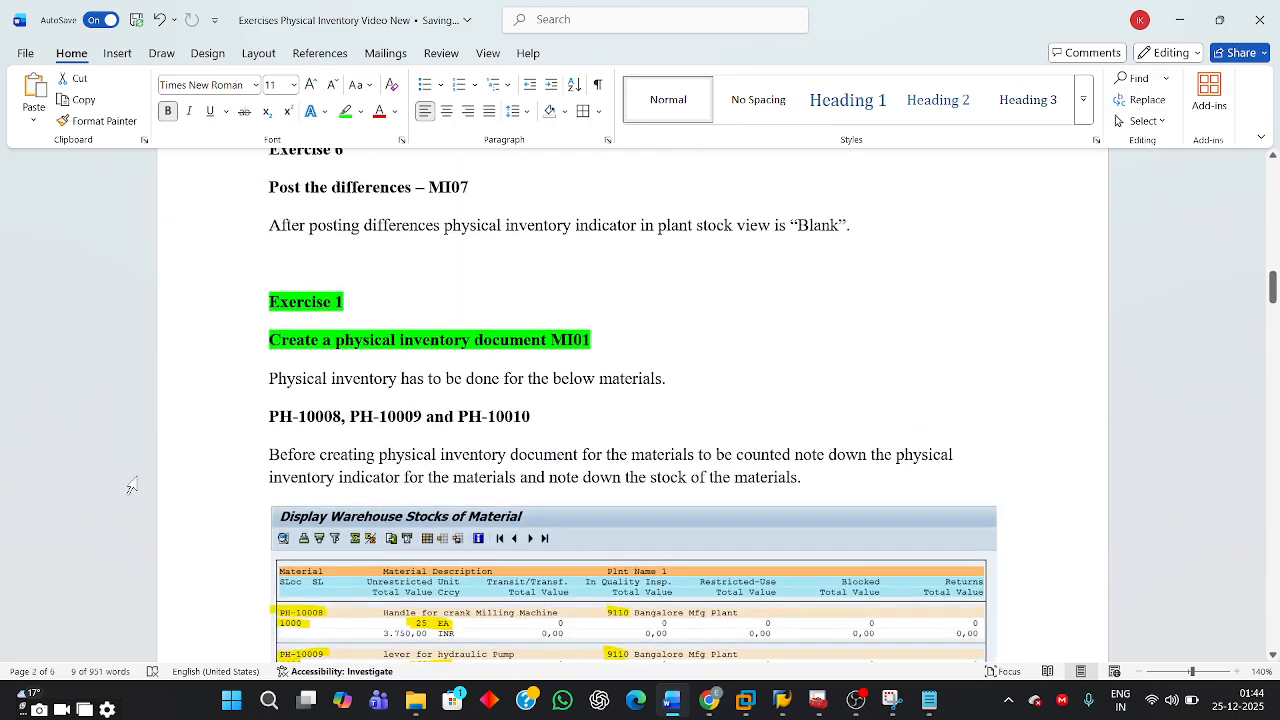
pyautogui.moveTo(266, 416); pyautogui.dragTo(575, 416)
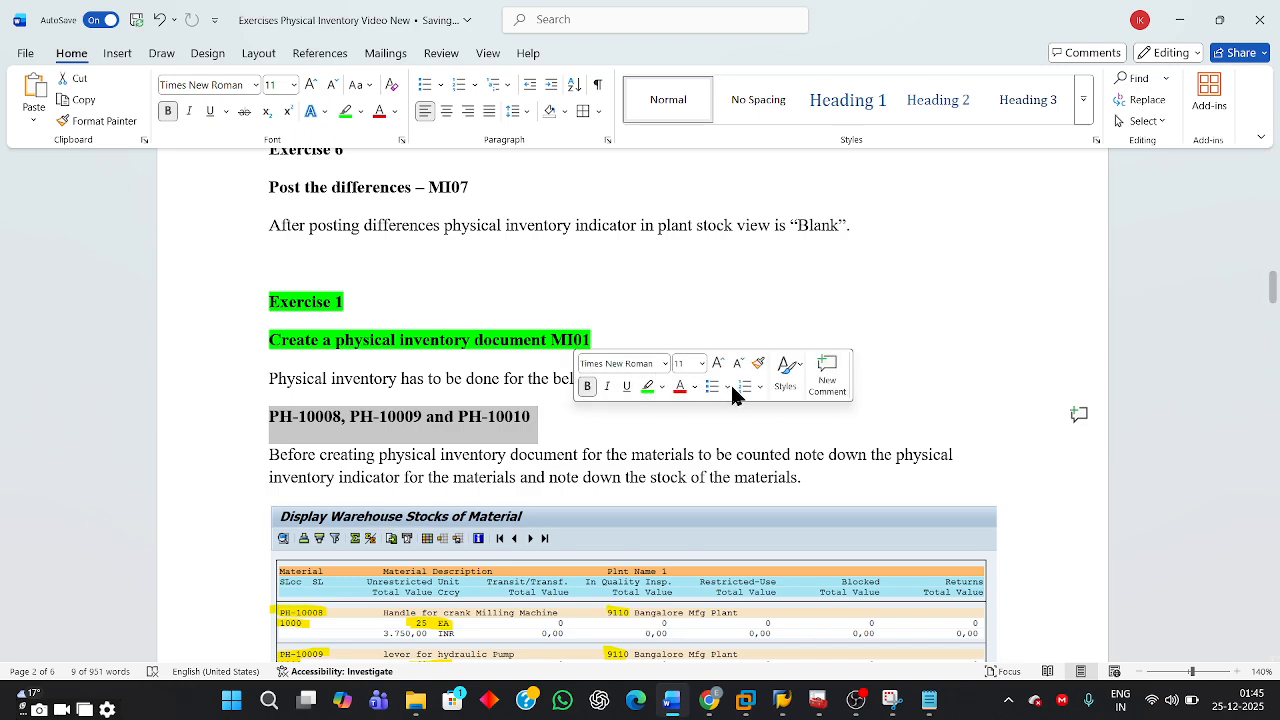
pyautogui.click(928, 390)
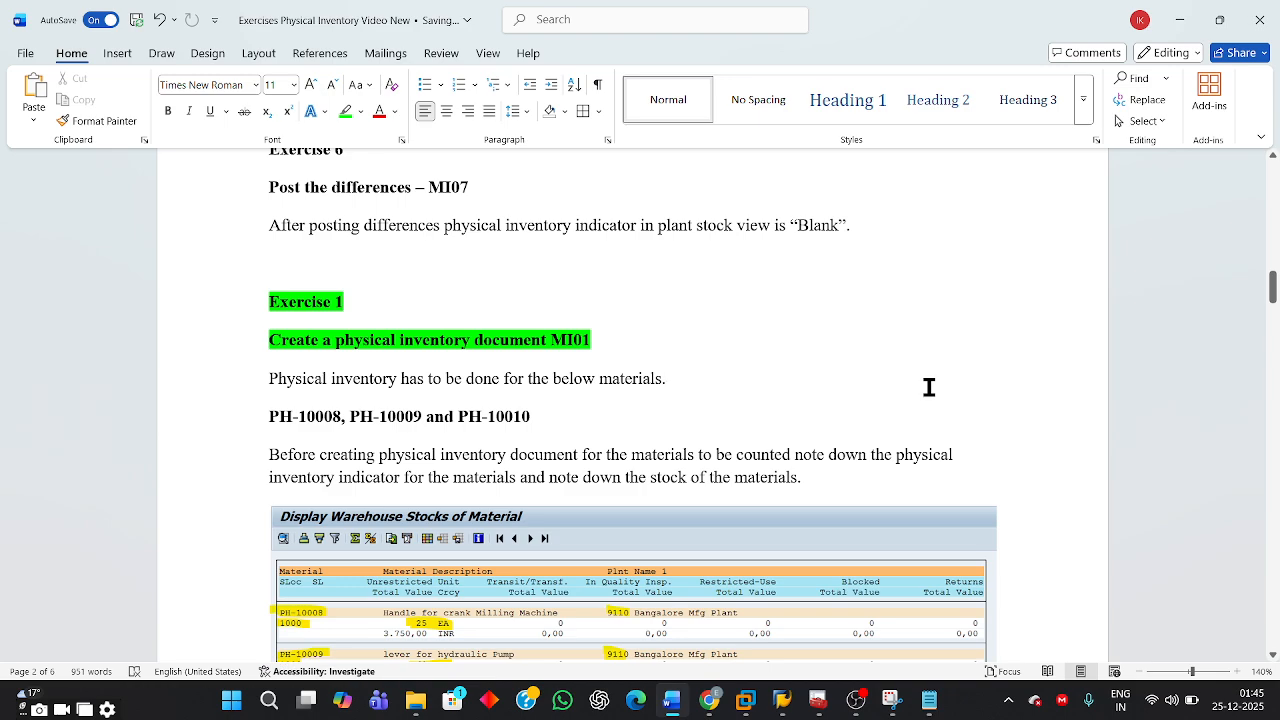
pyautogui.scroll(-2, 890, 524)
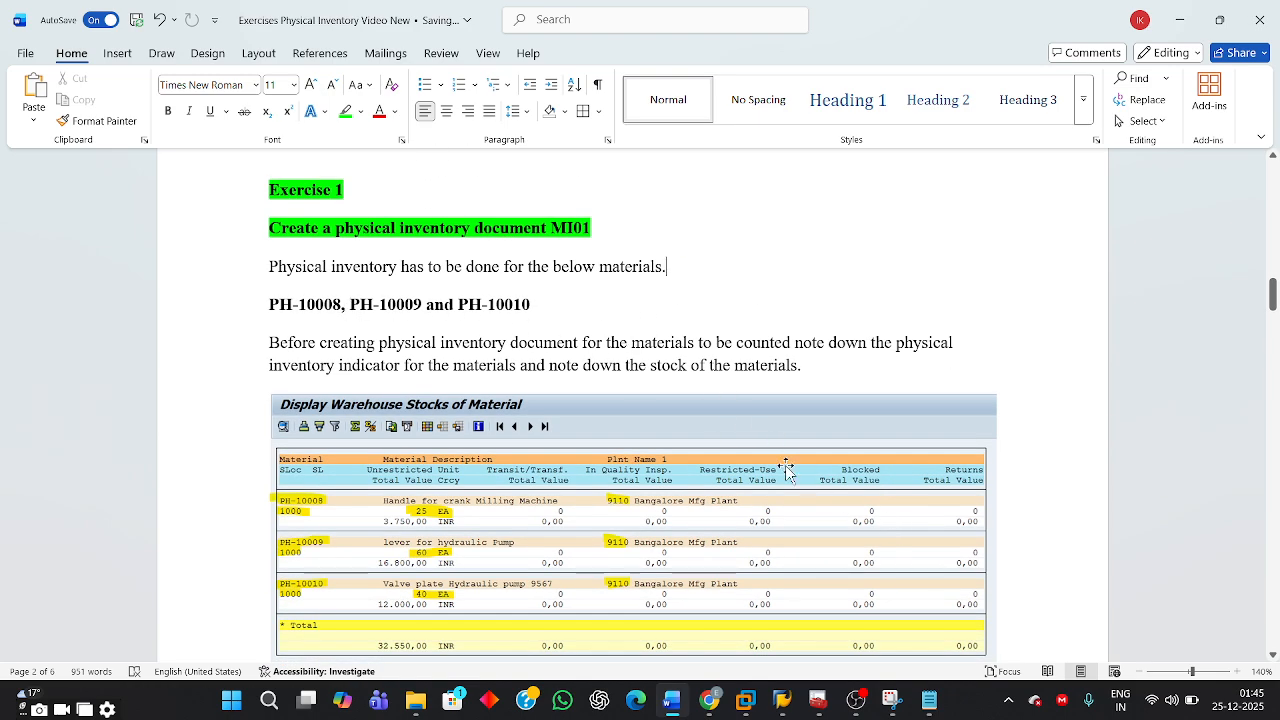
# Switch to the SAP warehouse stocks session, leave the open report and start transaction MB52
pyautogui.moveTo(789, 708)
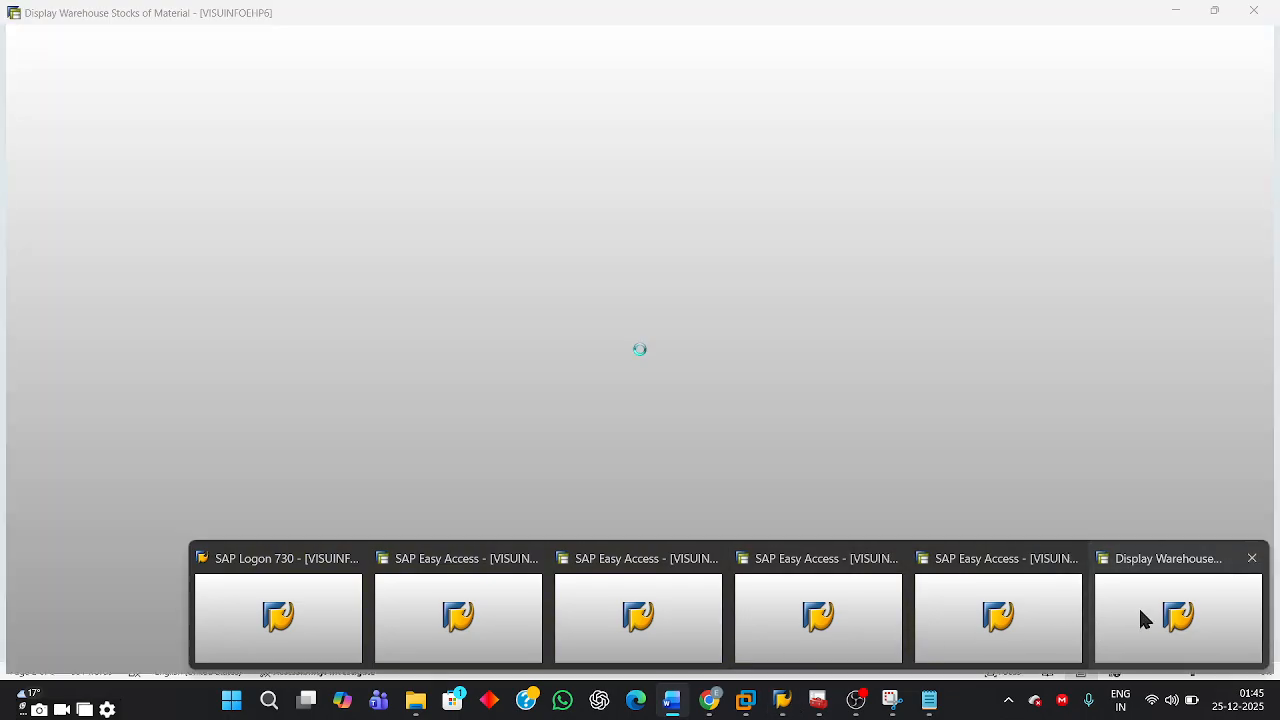
pyautogui.click(1143, 614)
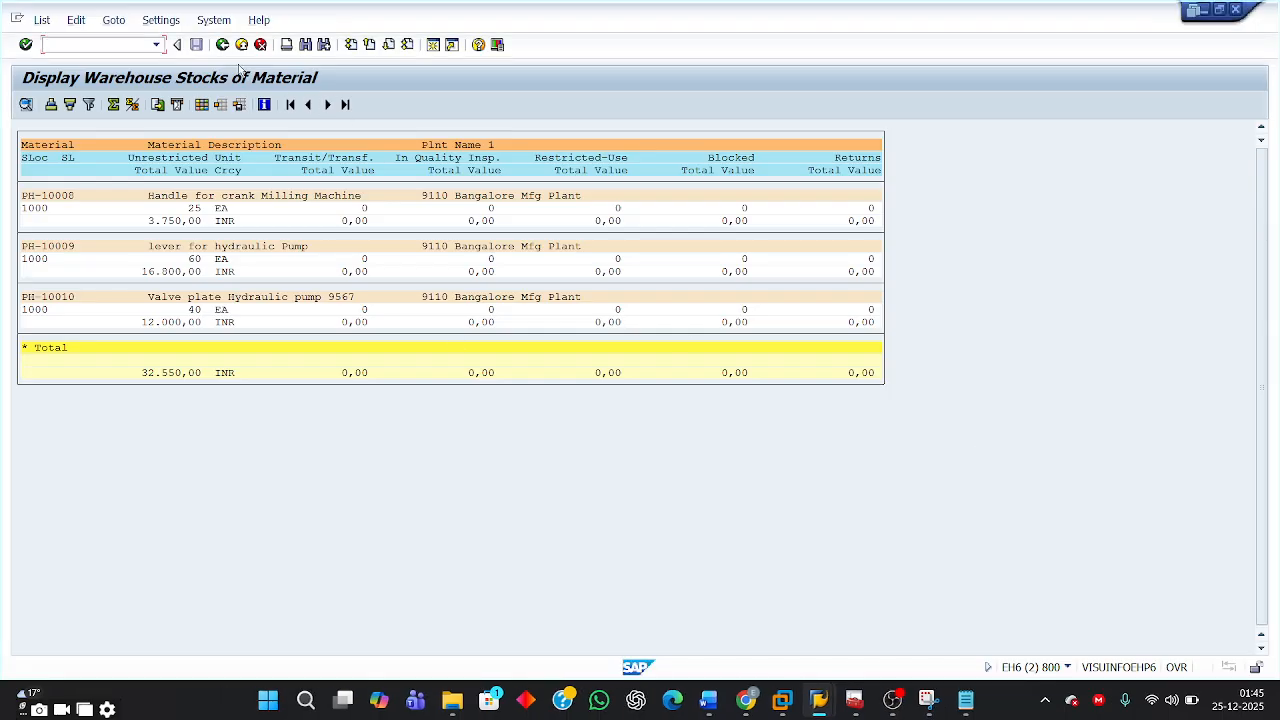
pyautogui.click(224, 46)
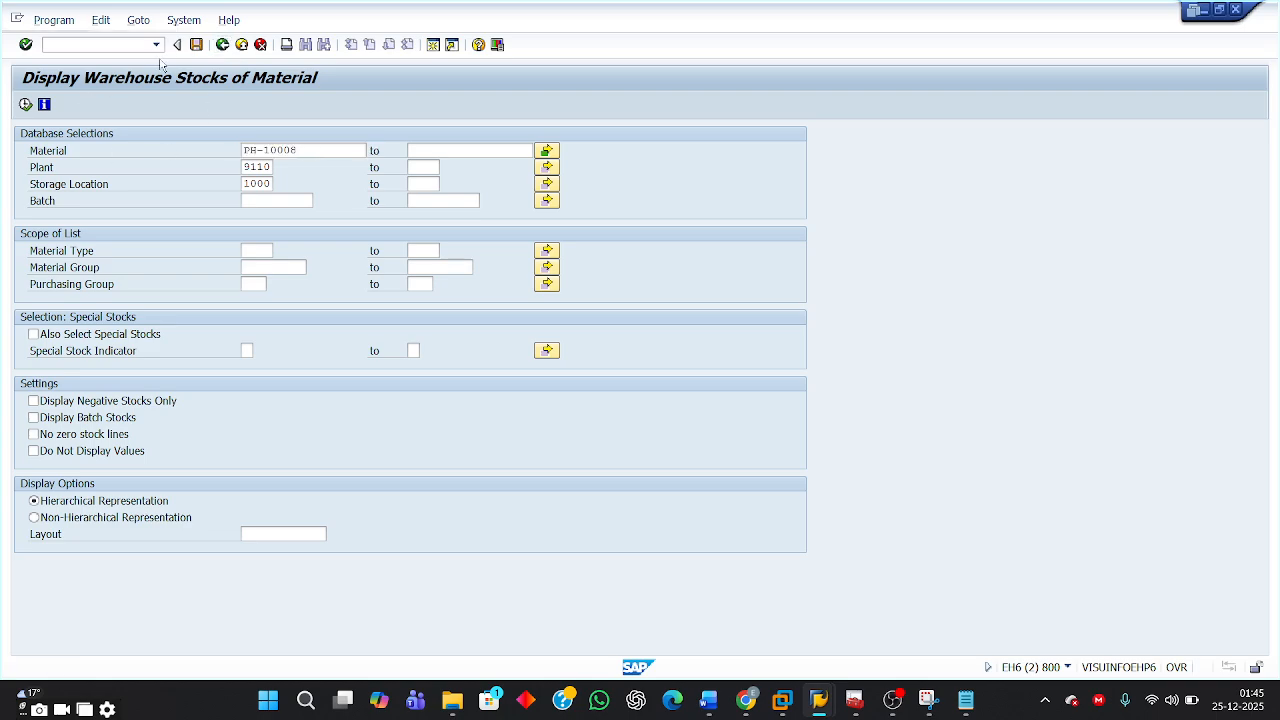
pyautogui.press('F3')
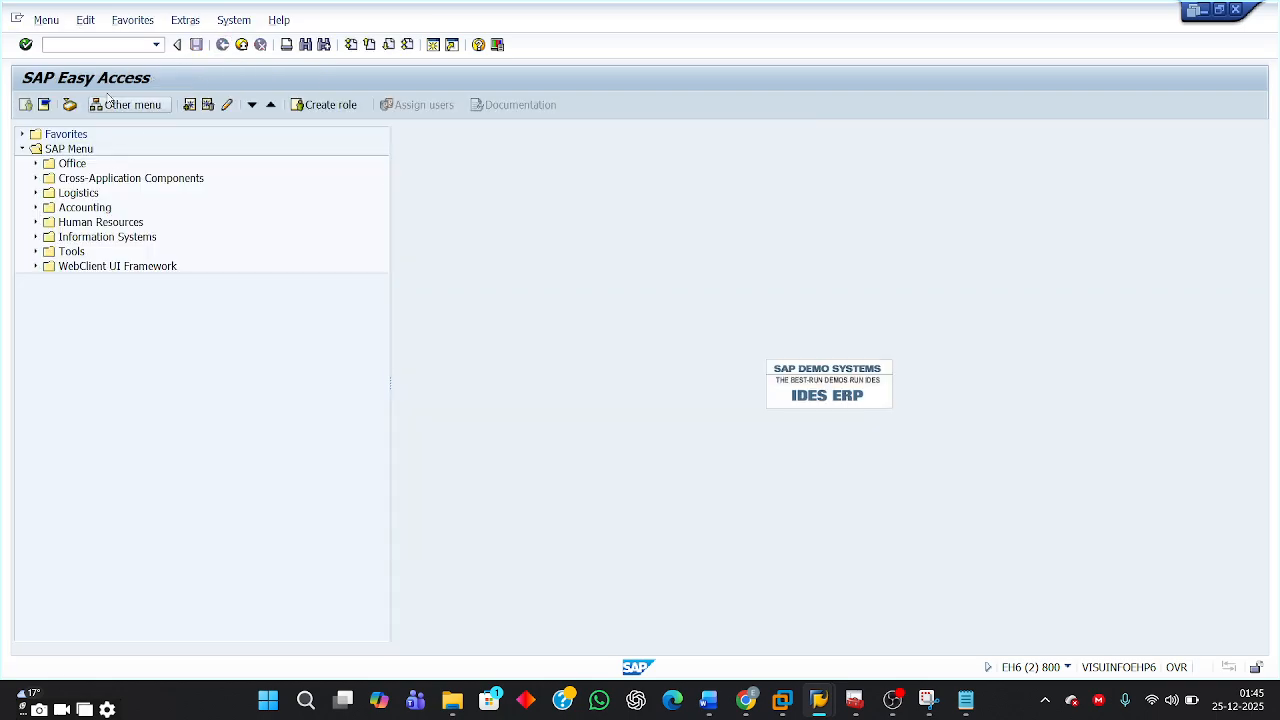
pyautogui.click(156, 44)
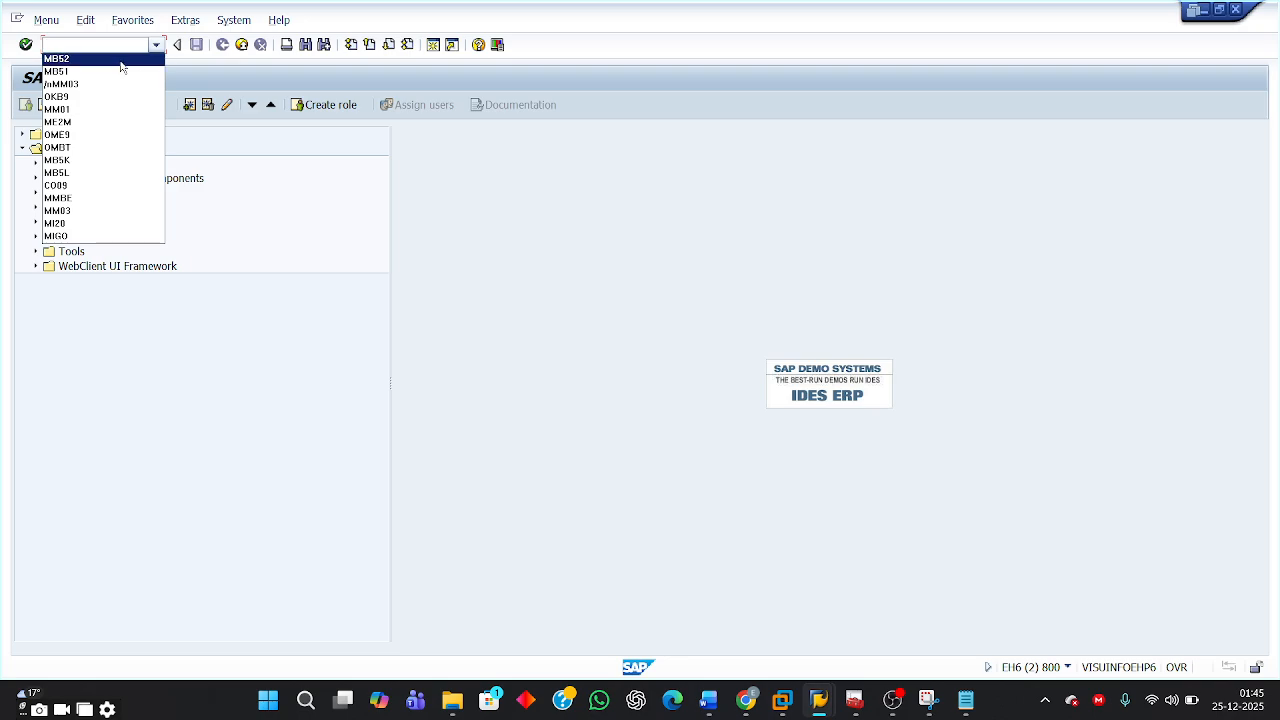
pyautogui.click(120, 60)
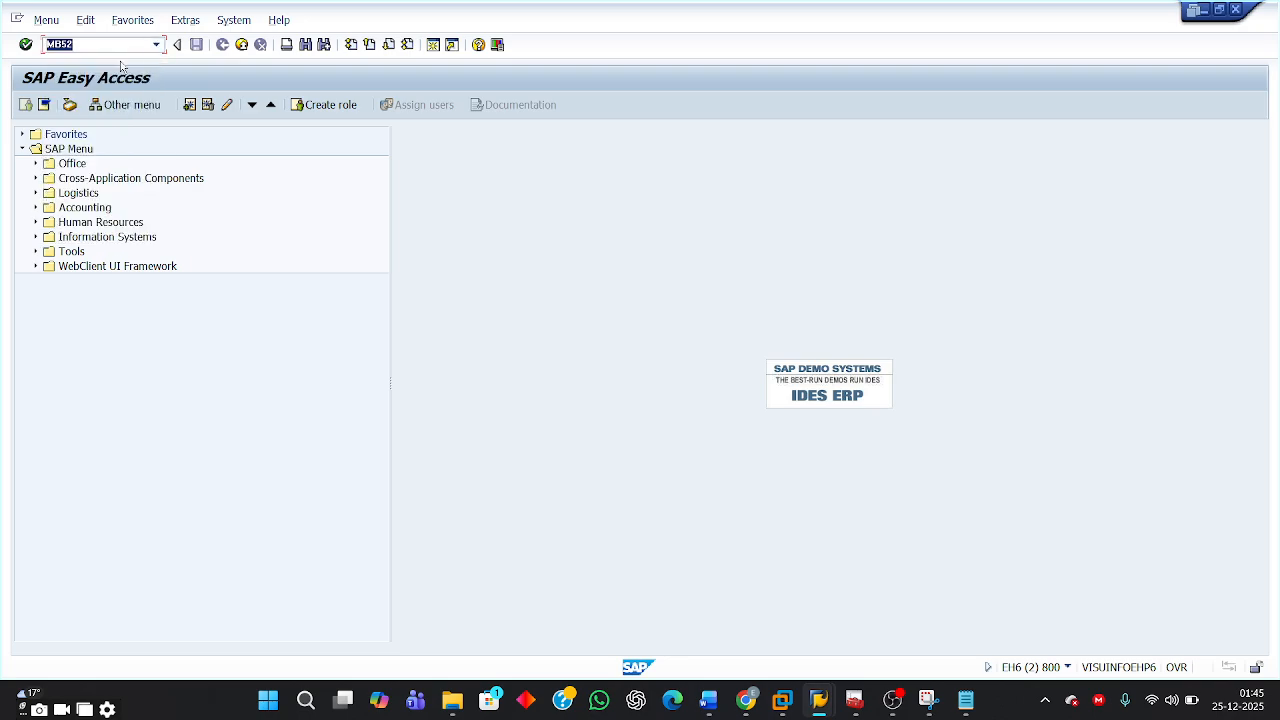
pyautogui.press('Return')
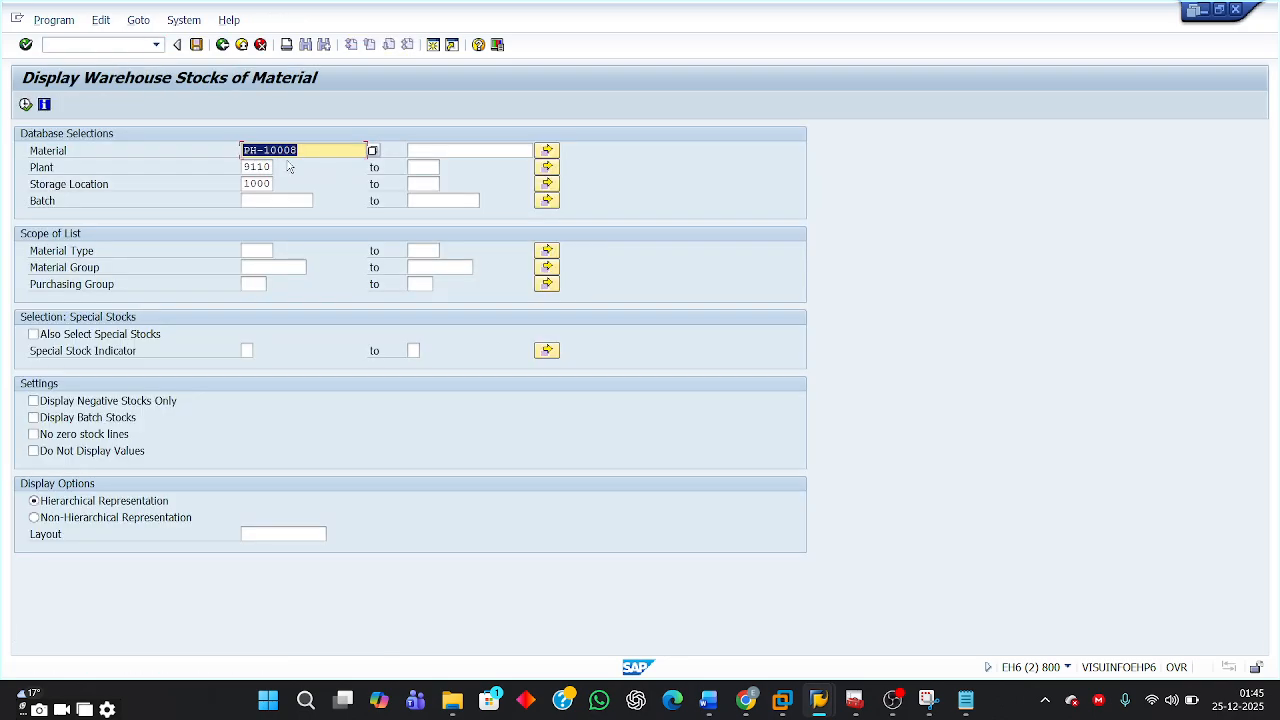
# Add materials PH-10009 and PH-10010 to PH-10008 in the material multiple selection and apply it
pyautogui.click(547, 150)
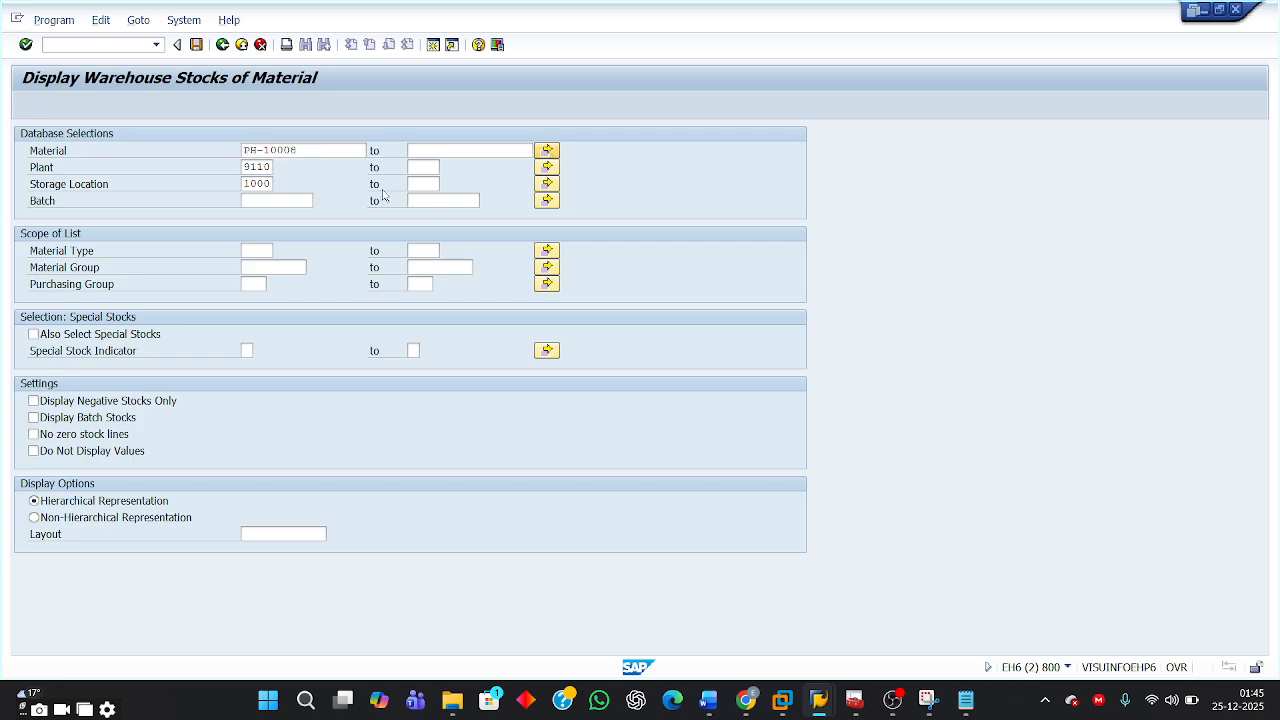
pyautogui.click(110, 243)
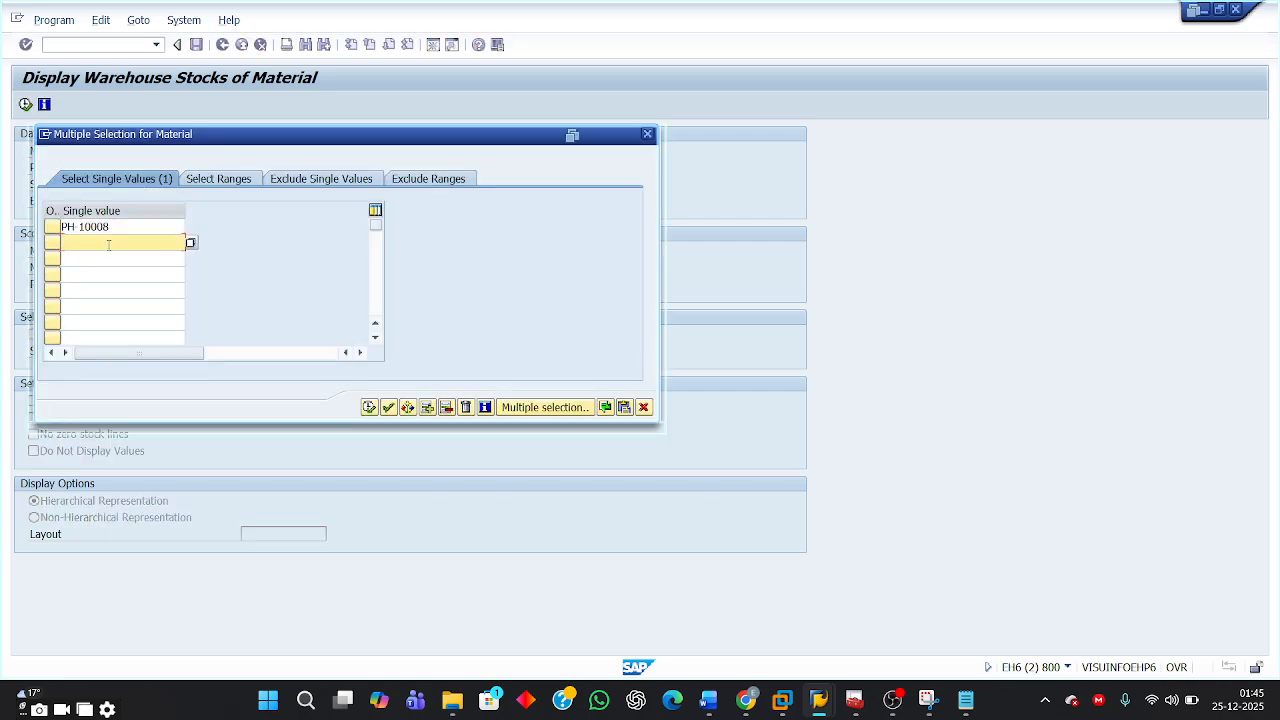
pyautogui.click(109, 245)
pyautogui.click(107, 273)
pyautogui.click(104, 263)
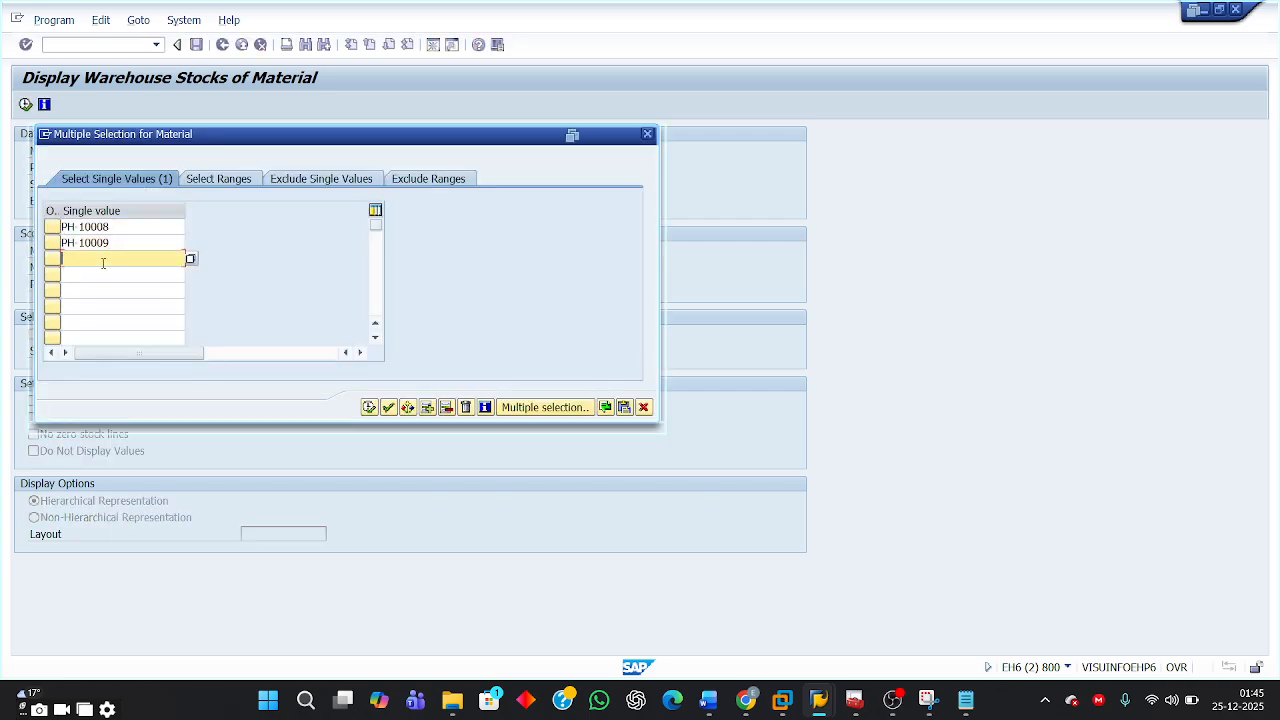
pyautogui.click(103, 263)
pyautogui.click(95, 297)
pyautogui.click(369, 407)
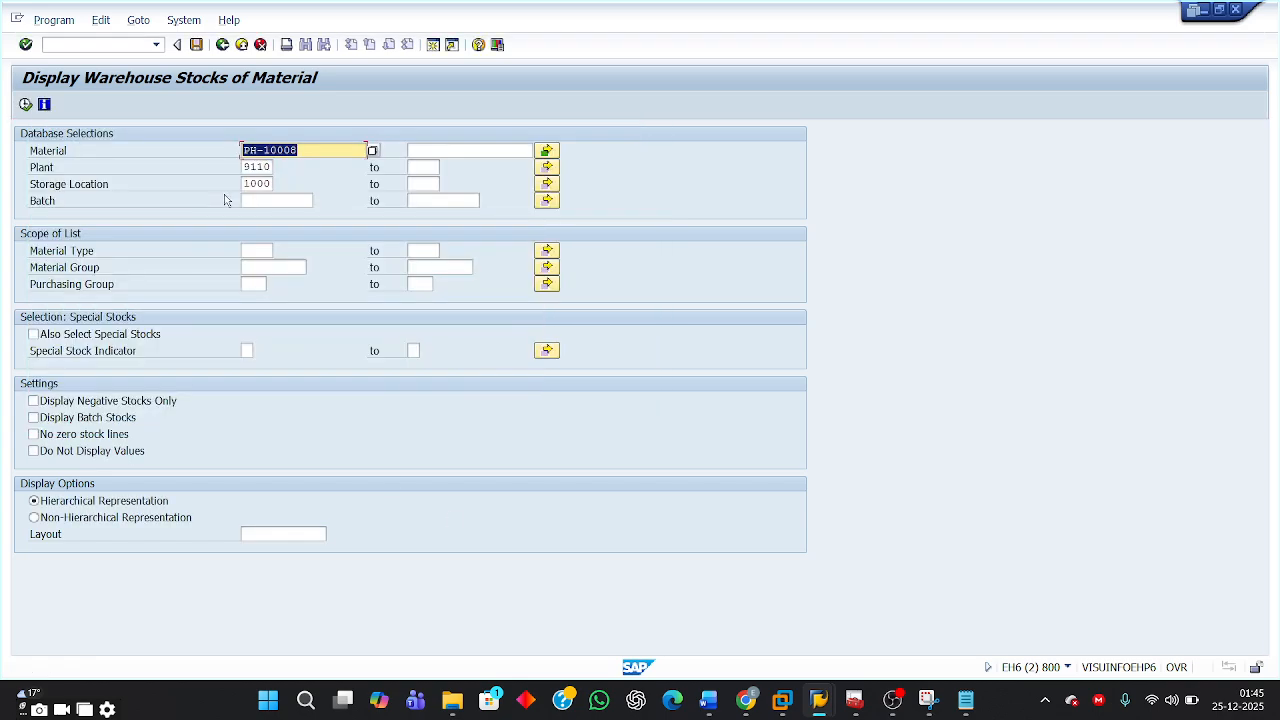
# Run the warehouse stock report for plant 9110, storage location 1000, and examine each material's unrestricted stock
pyautogui.click(25, 104)
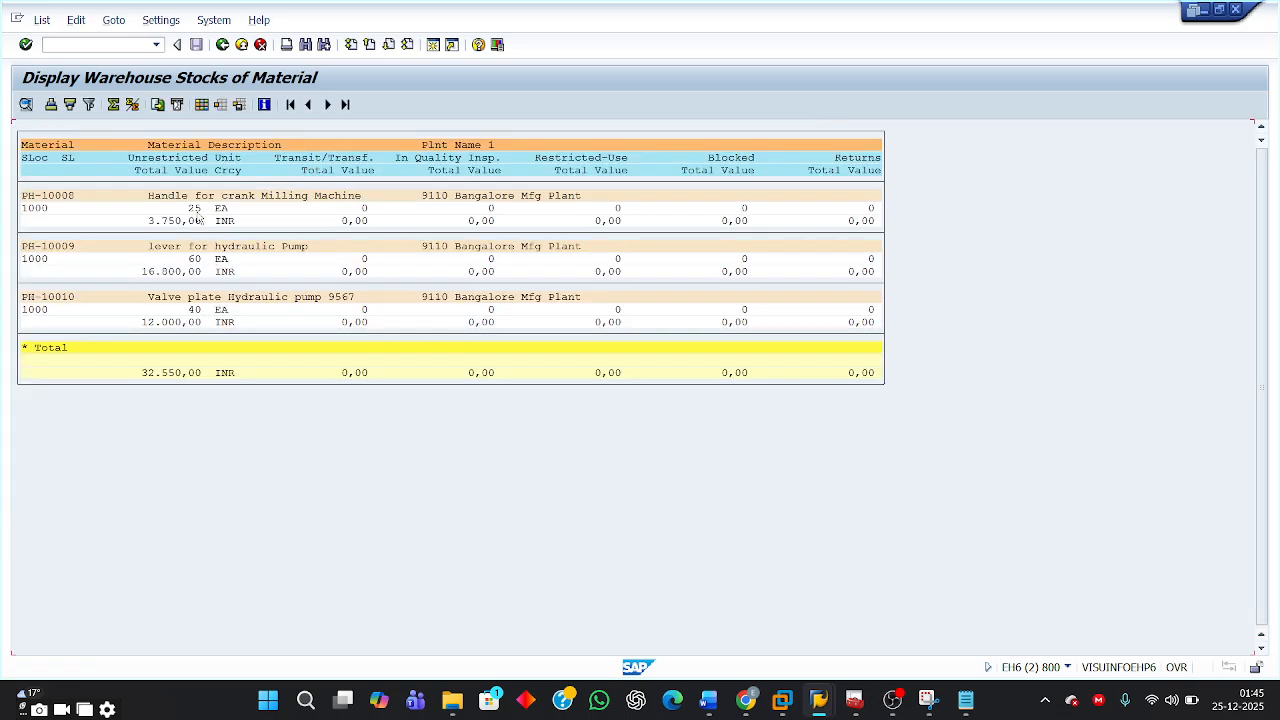
pyautogui.click(65, 197)
pyautogui.click(193, 210)
pyautogui.click(193, 260)
pyautogui.click(193, 310)
# Switch back to the Word exercise document and insert a blank line above the material stock table after the report screenshot
pyautogui.moveTo(708, 700)
pyautogui.click(672, 566)
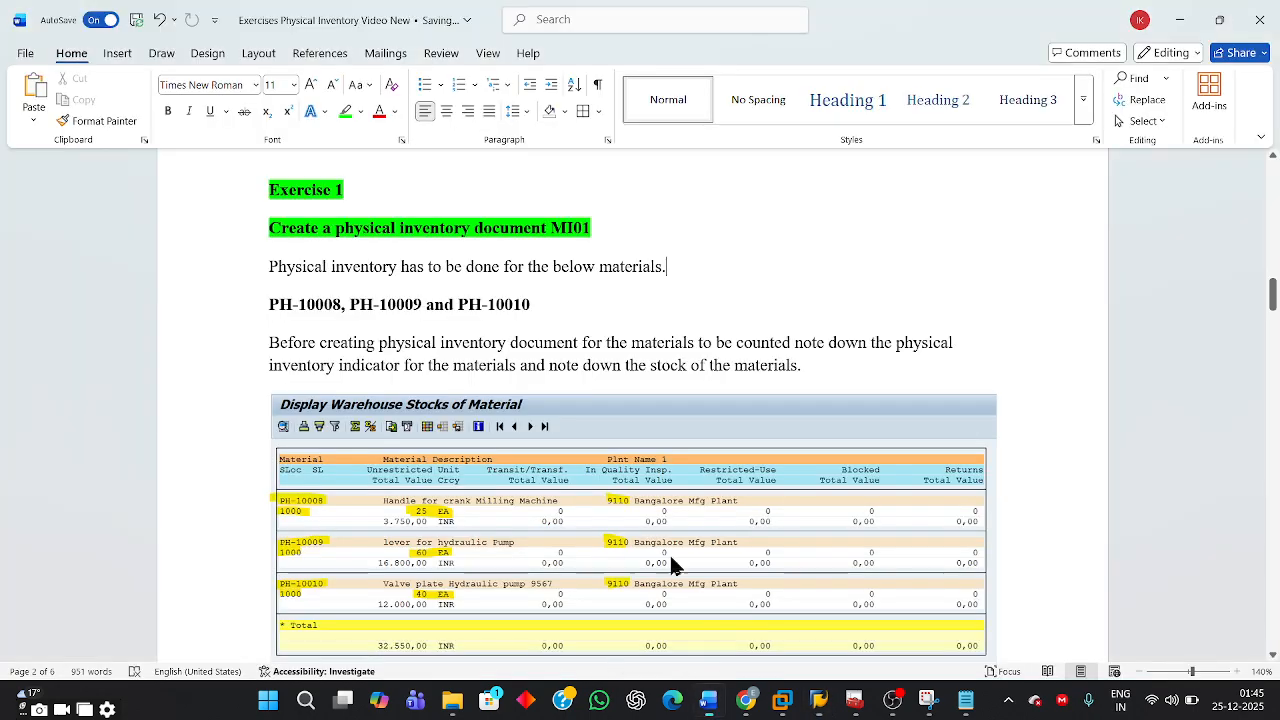
pyautogui.scroll(-3, 805, 545)
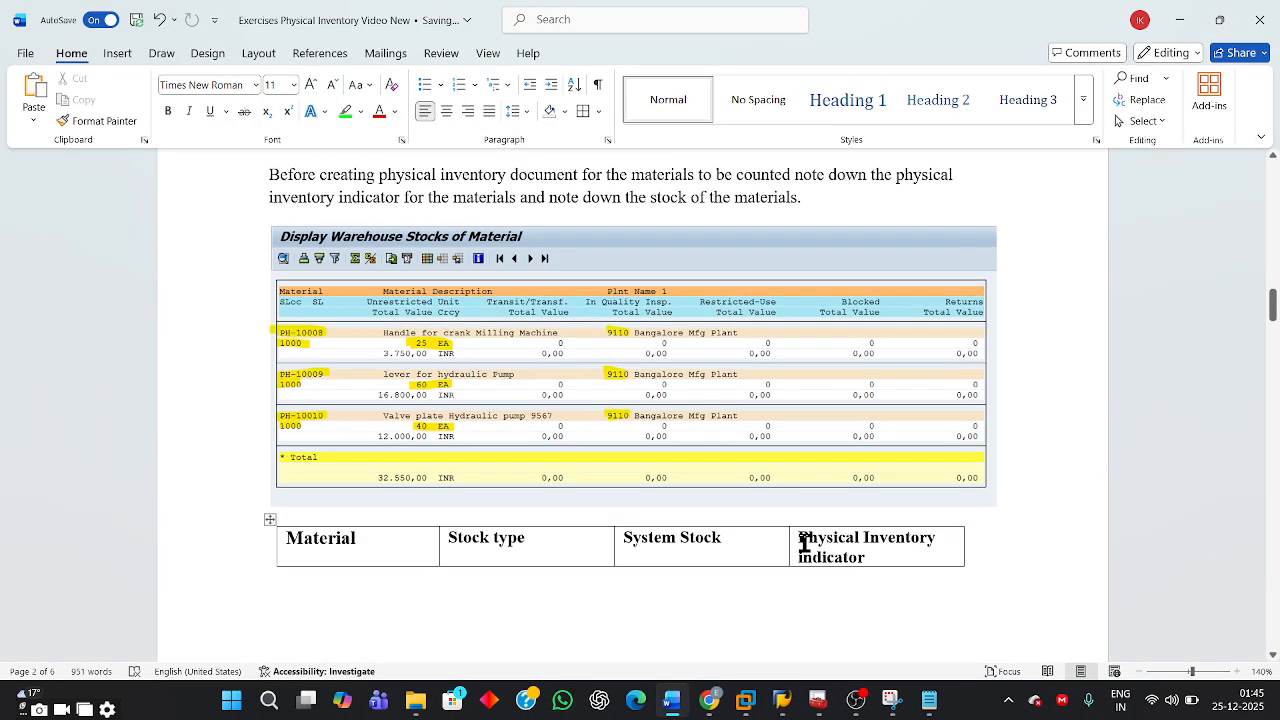
pyautogui.scroll(-5, 805, 545)
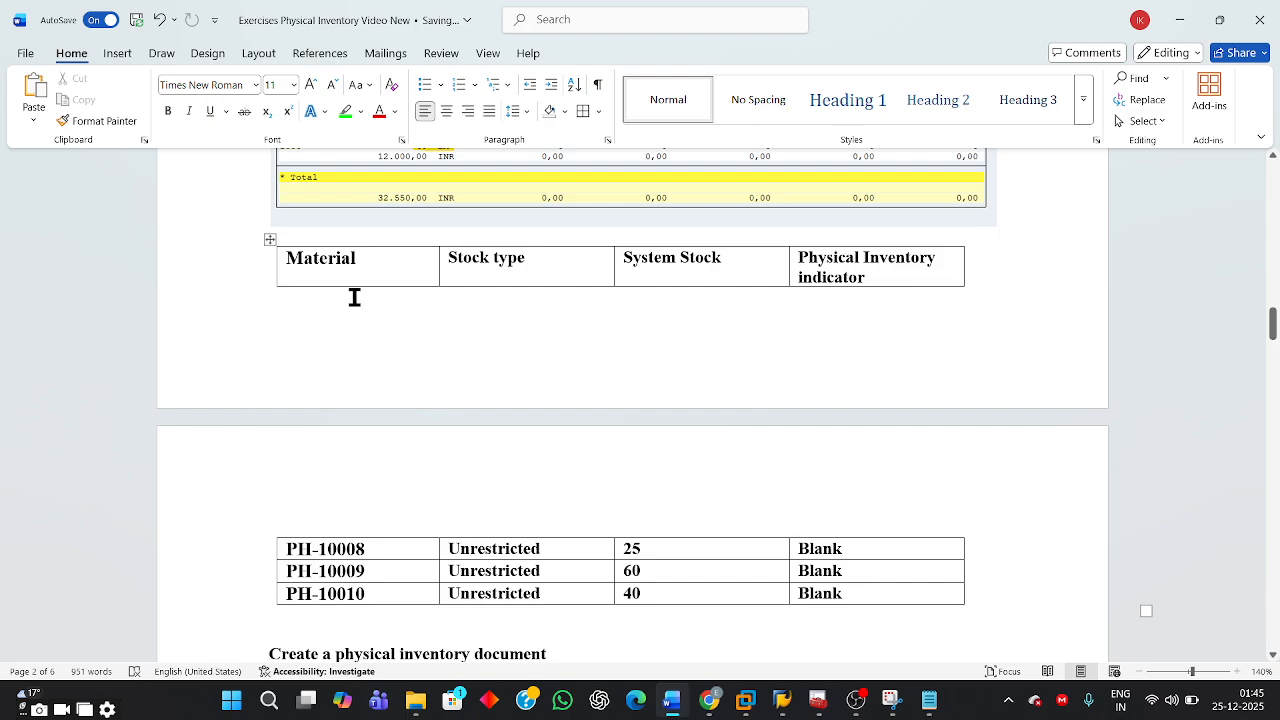
pyautogui.click(1053, 226)
pyautogui.press('Return')
pyautogui.scroll(-3, 1146, 326)
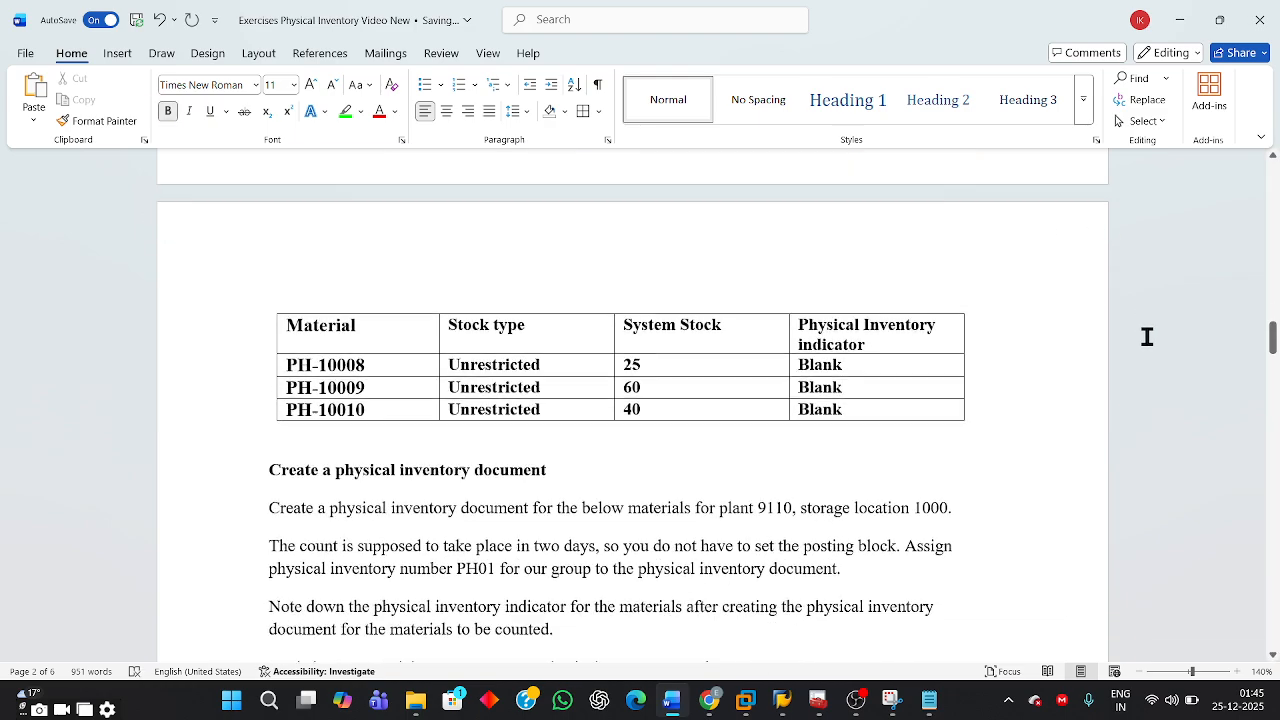
# Review the exercise's physical inventory indicator instruction, switch to an SAP Easy Access session and start transaction MM03
pyautogui.scroll(8, 832, 466)
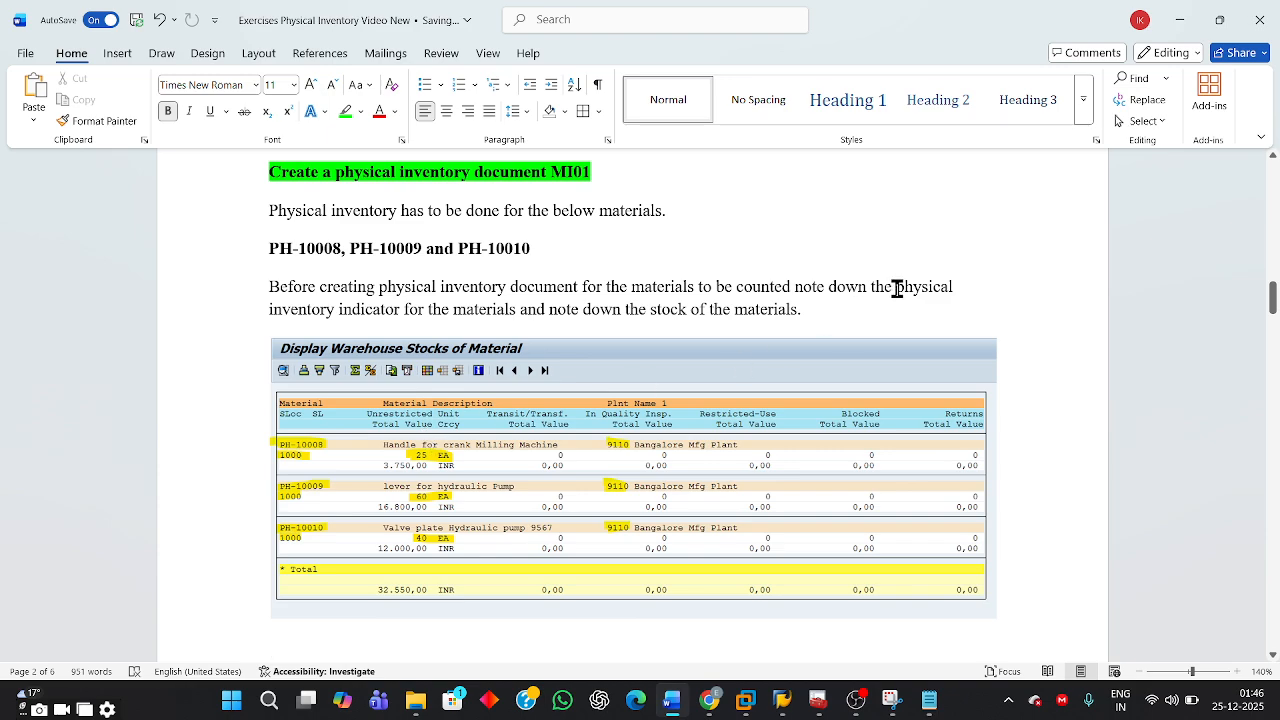
pyautogui.moveTo(894, 287); pyautogui.dragTo(941, 300)
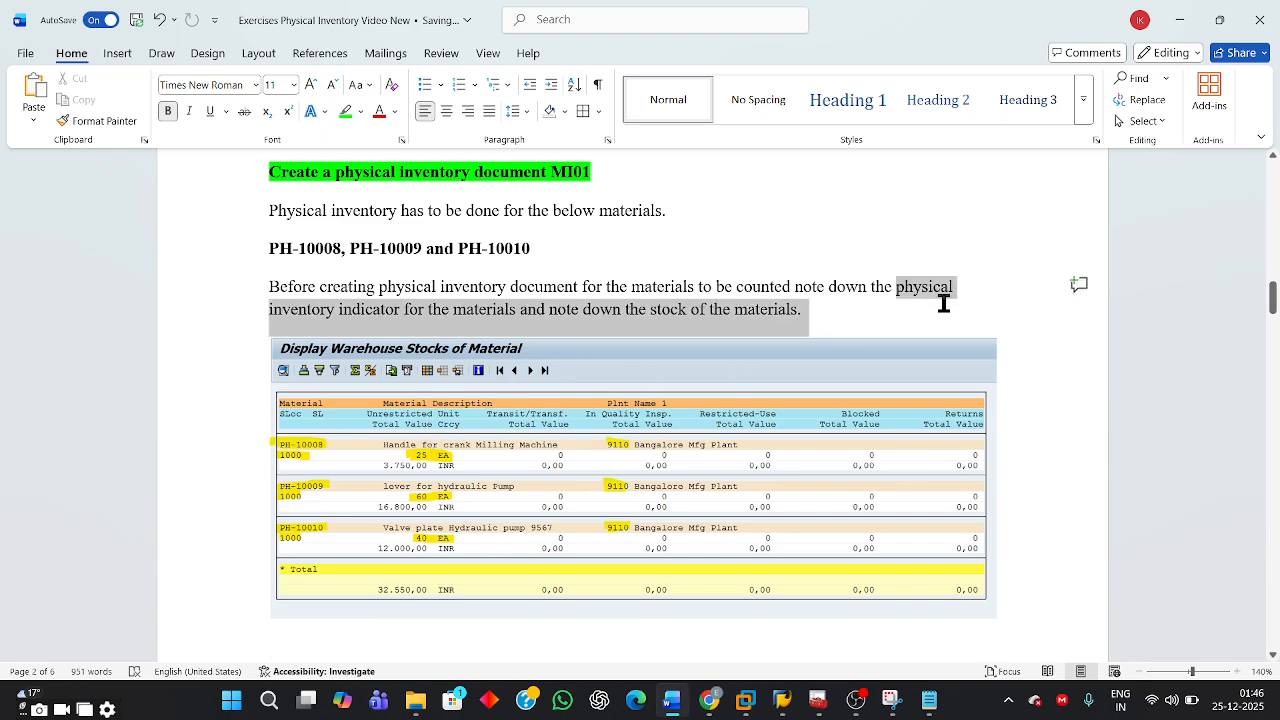
pyautogui.moveTo(782, 712)
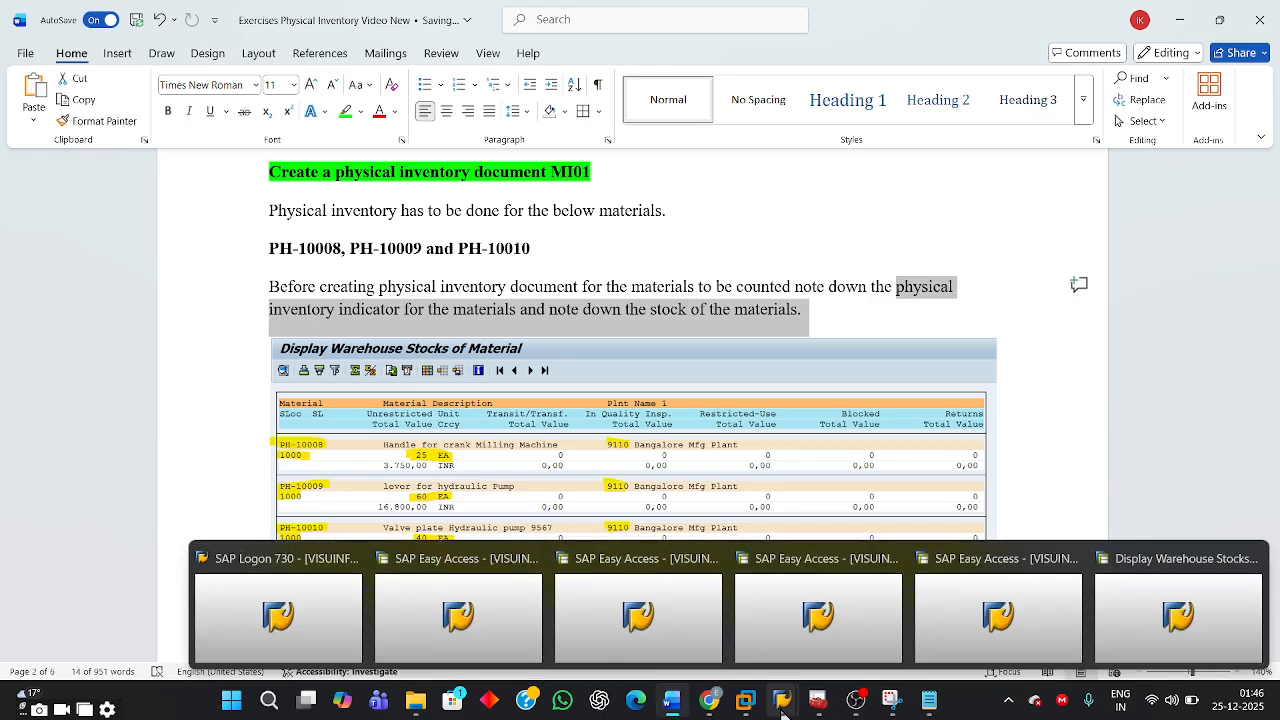
pyautogui.click(998, 615)
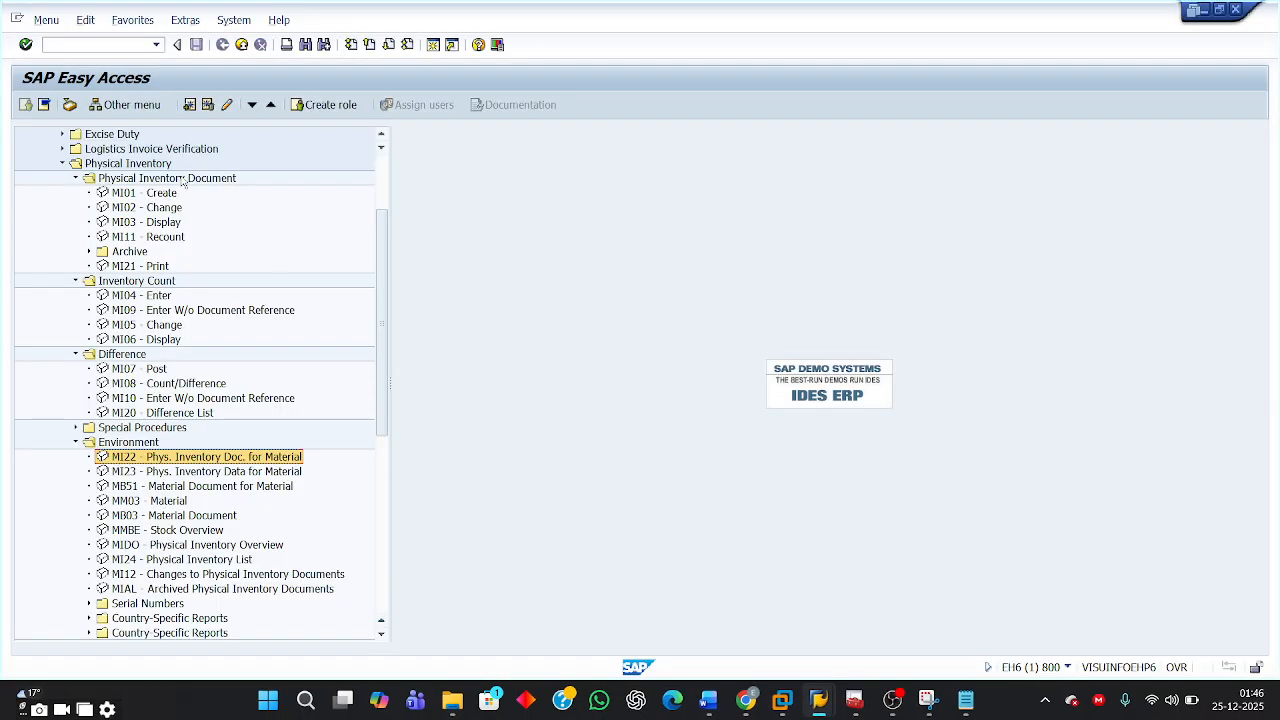
pyautogui.click(84, 45)
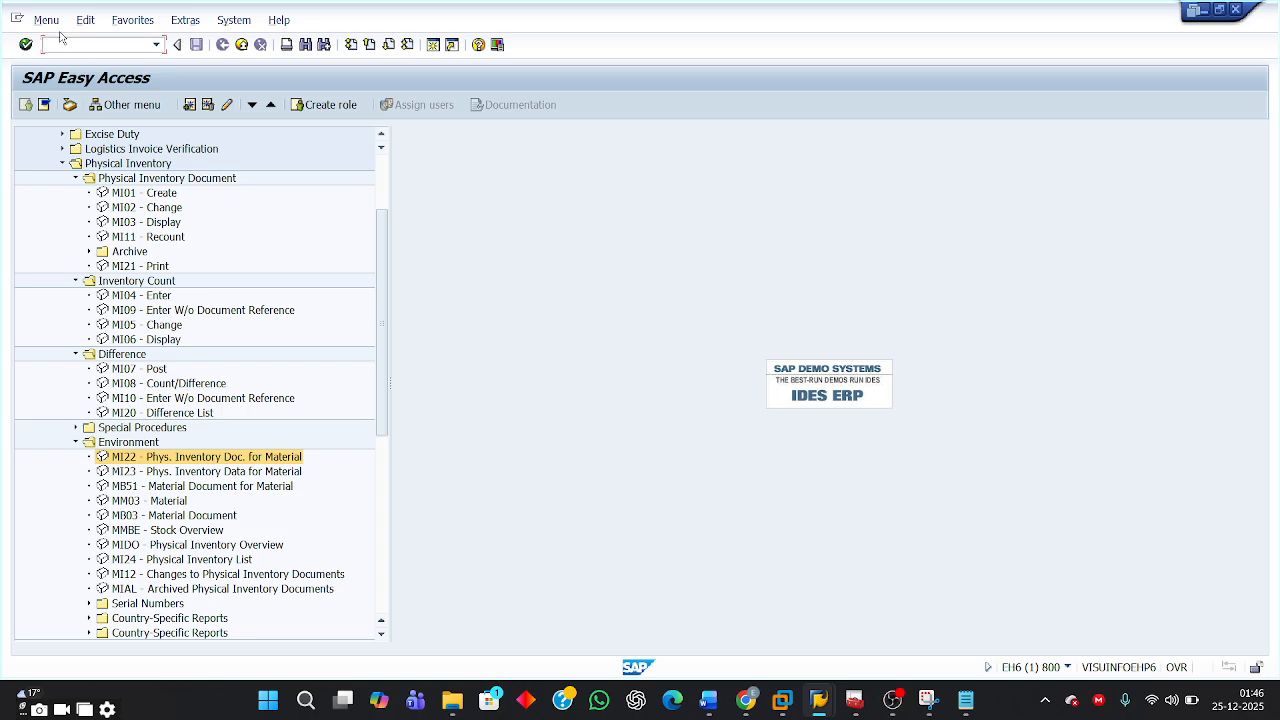
pyautogui.write('MM03')
pyautogui.press('Return')
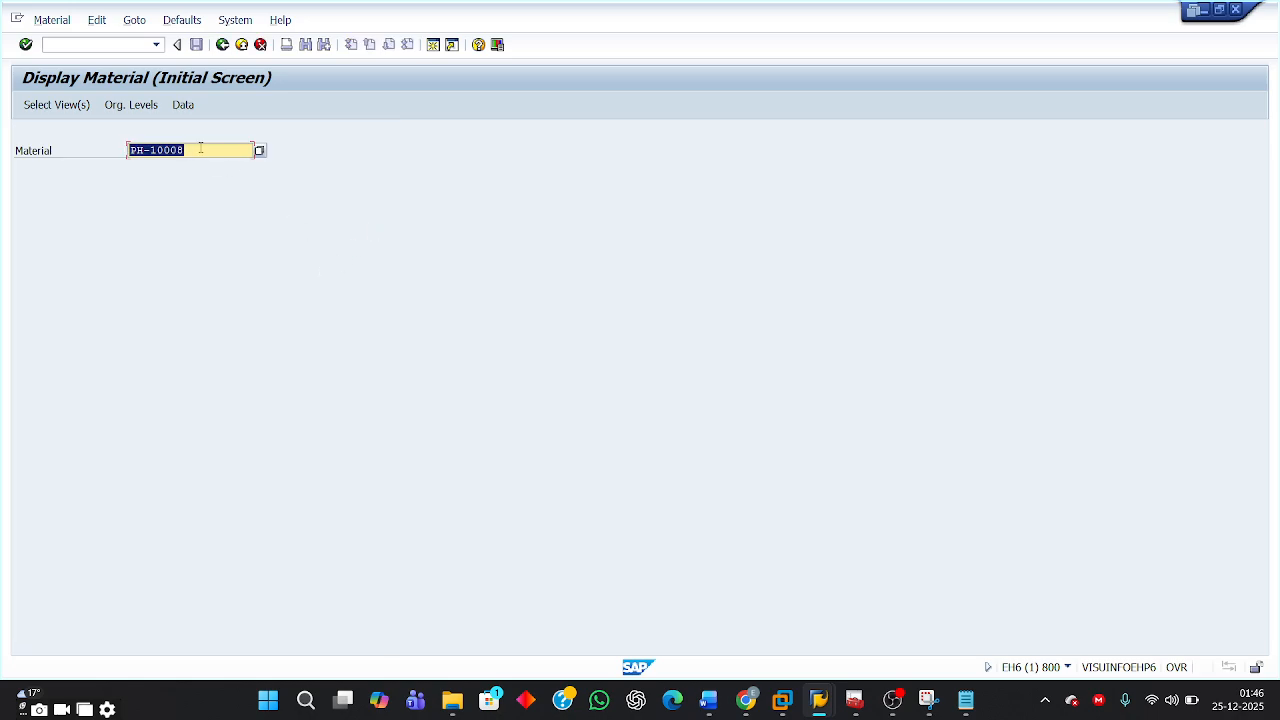
# Select the Plant Stock and Storage Location Stock views of material PH-10008
pyautogui.press('Return')
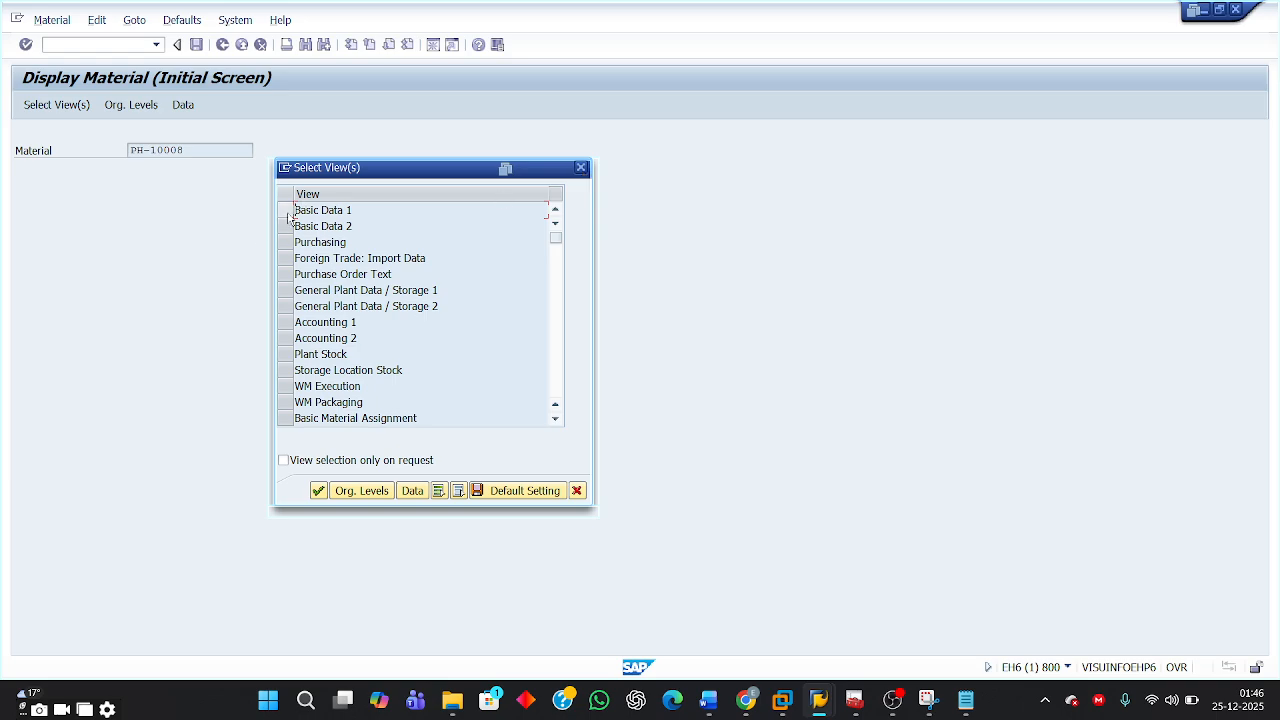
pyautogui.click(287, 355)
pyautogui.click(287, 371)
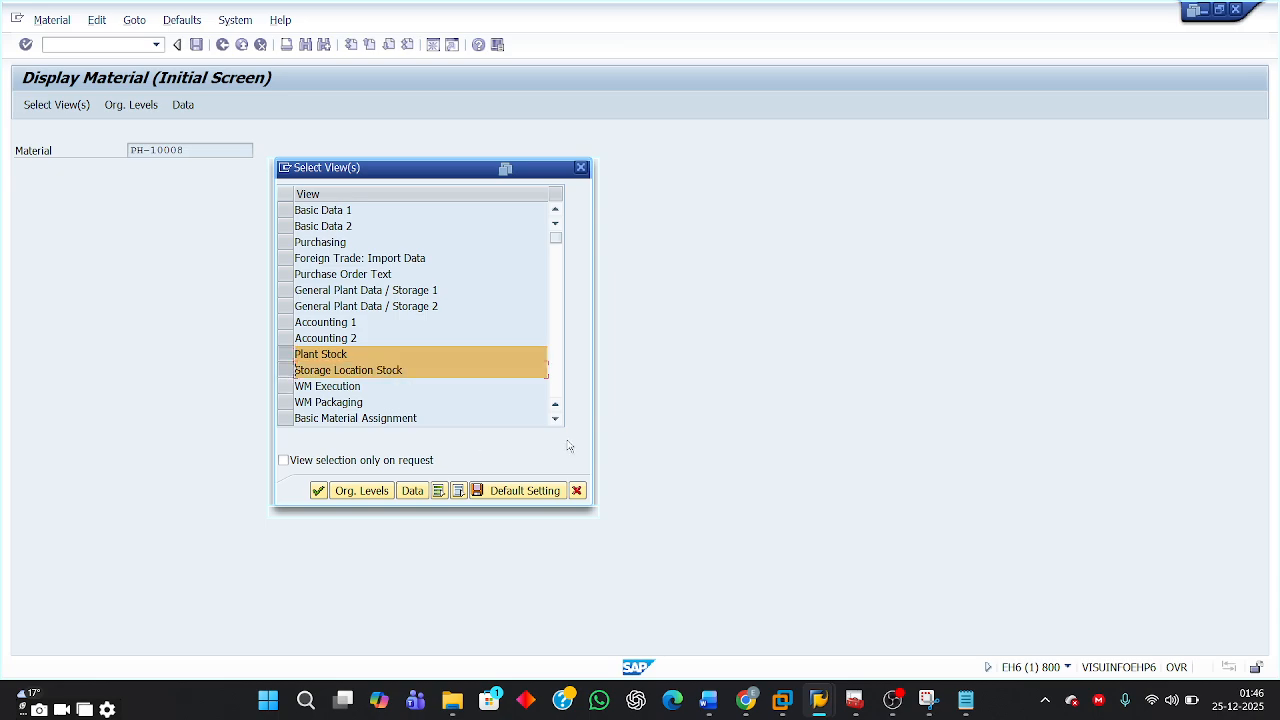
pyautogui.press('Return')
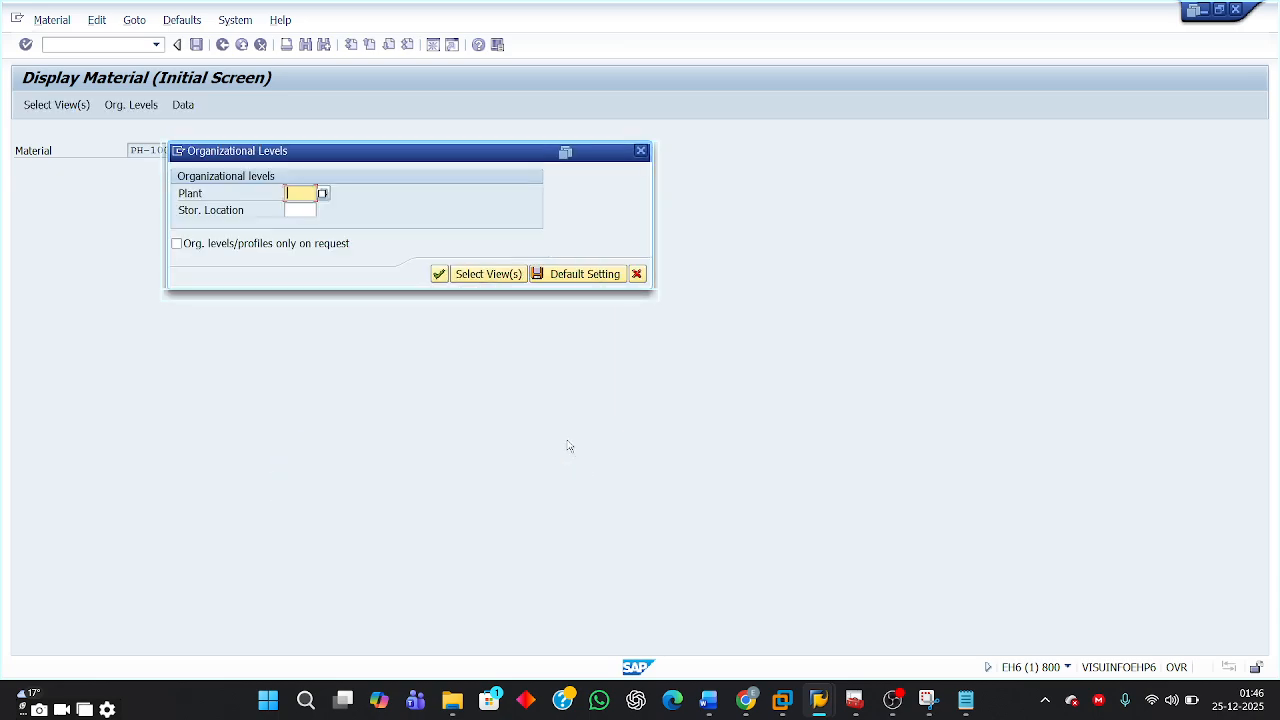
# Set the organizational levels to plant 9110 and storage location 1000 and display the material's stock views
pyautogui.press('BackSpace')
pyautogui.click(291, 209)
pyautogui.click(291, 209)
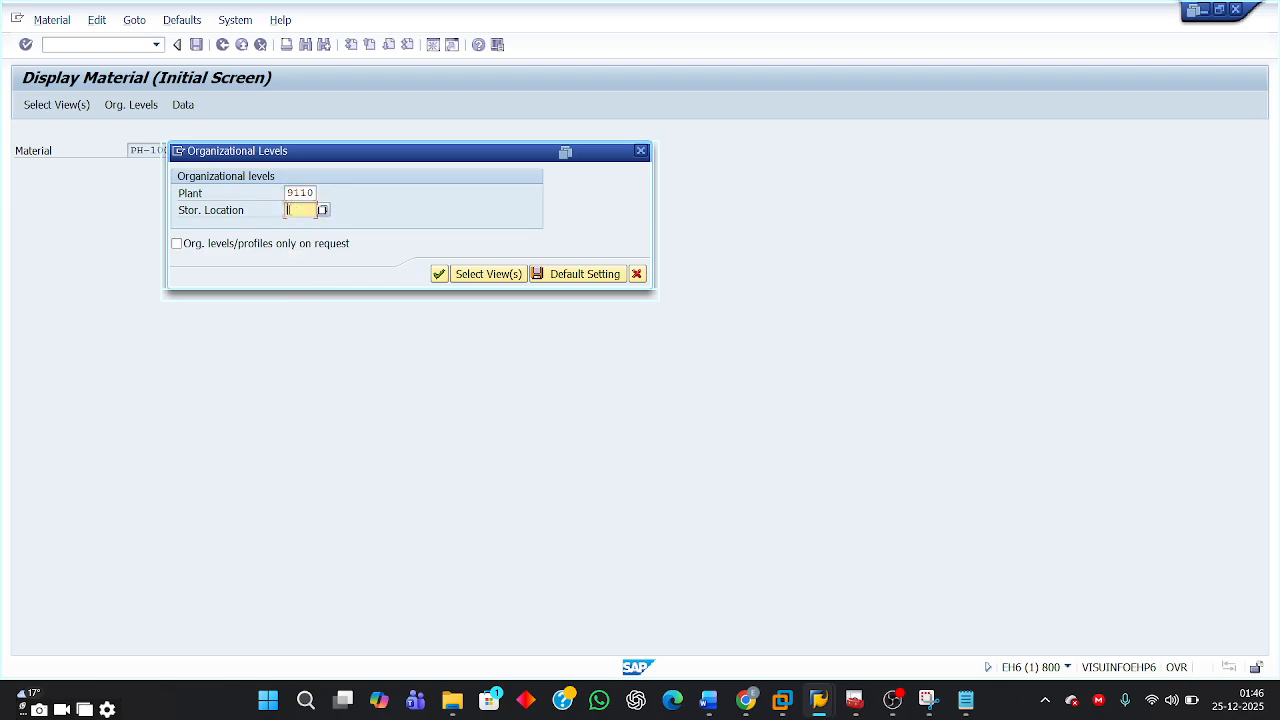
pyautogui.click(291, 209)
pyautogui.click(292, 230)
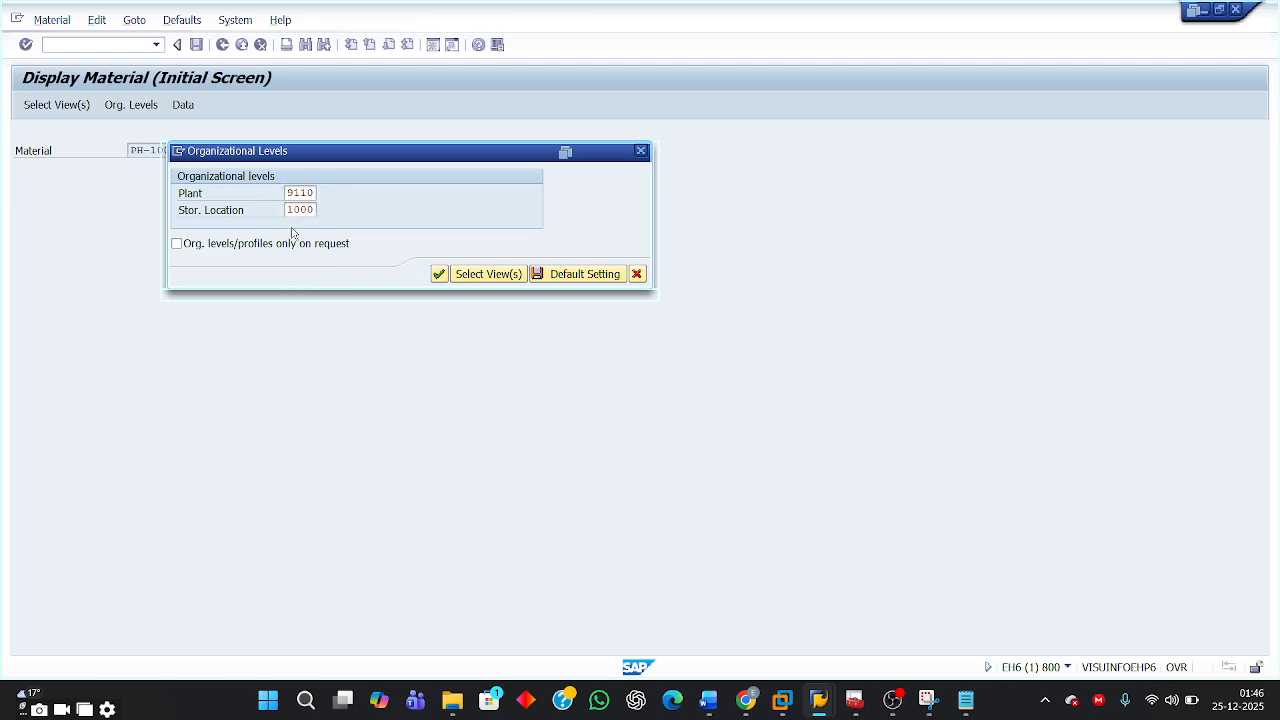
pyautogui.press('Return')
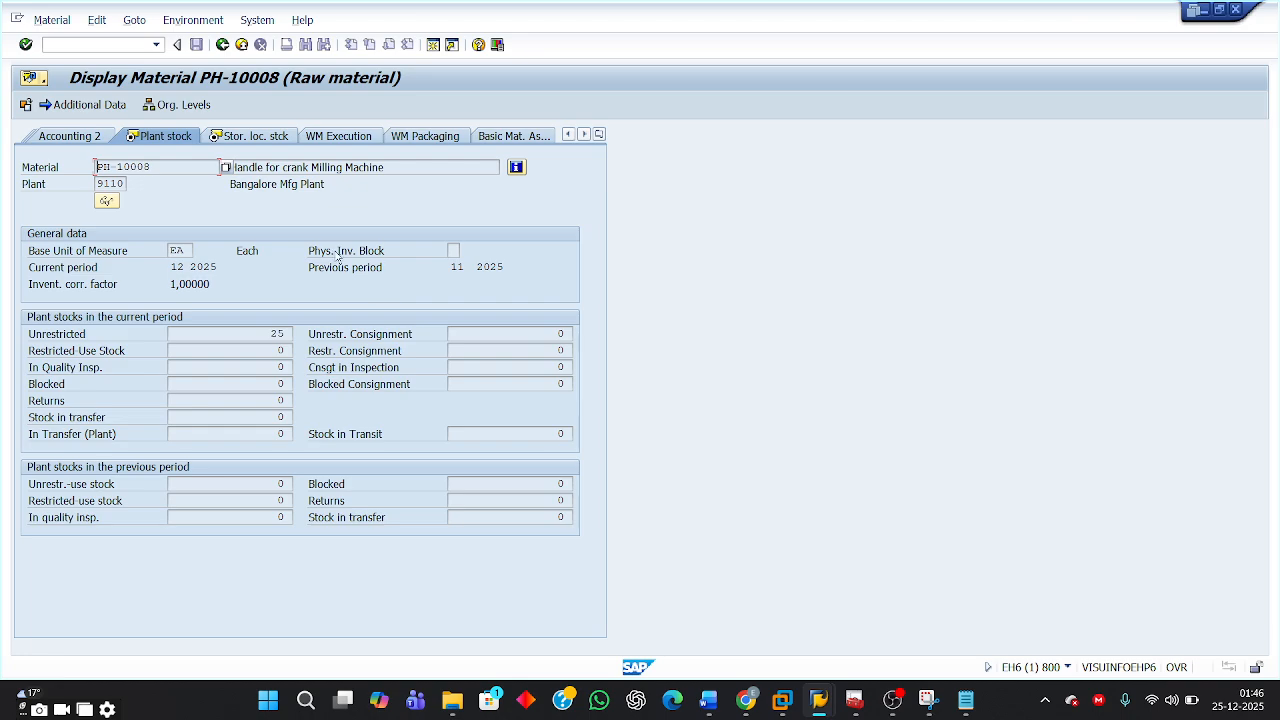
# Examine the Phys. Inv. Block indicator of PH-10008 and its possible values, and close the value list
pyautogui.click(451, 249)
pyautogui.click(346, 255)
pyautogui.click(452, 251)
pyautogui.click(466, 251)
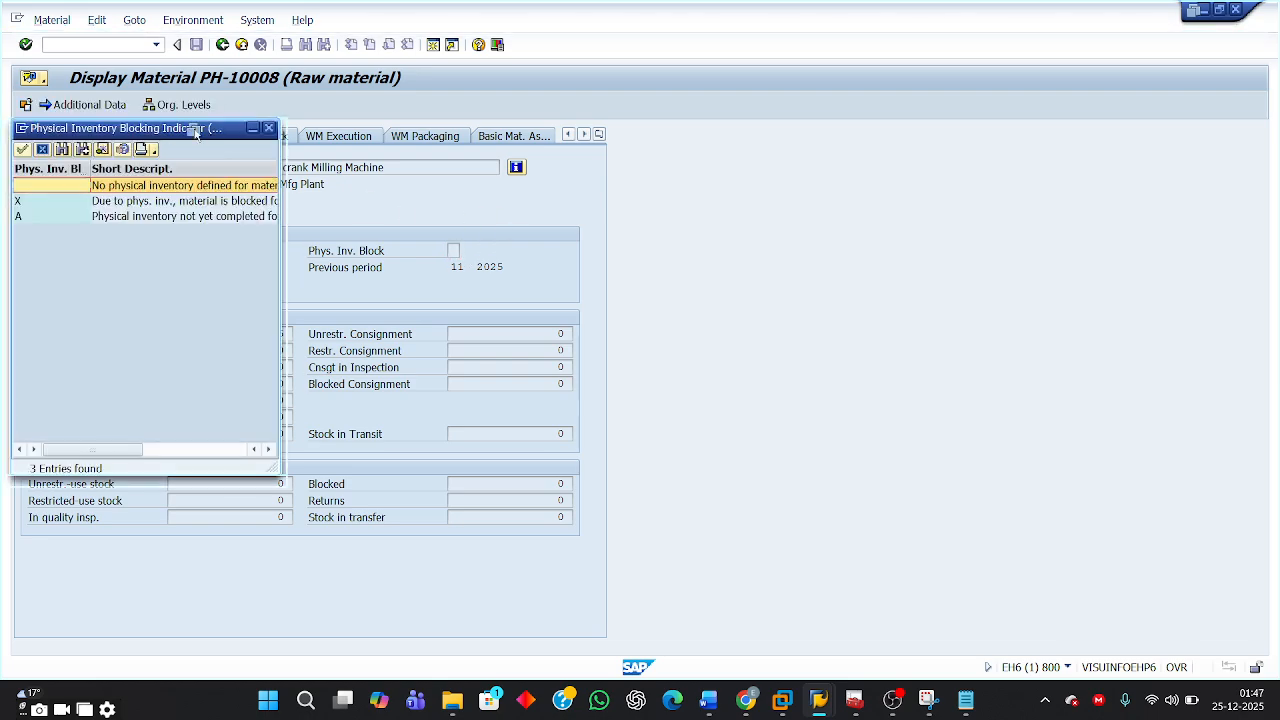
pyautogui.moveTo(165, 133); pyautogui.dragTo(804, 184)
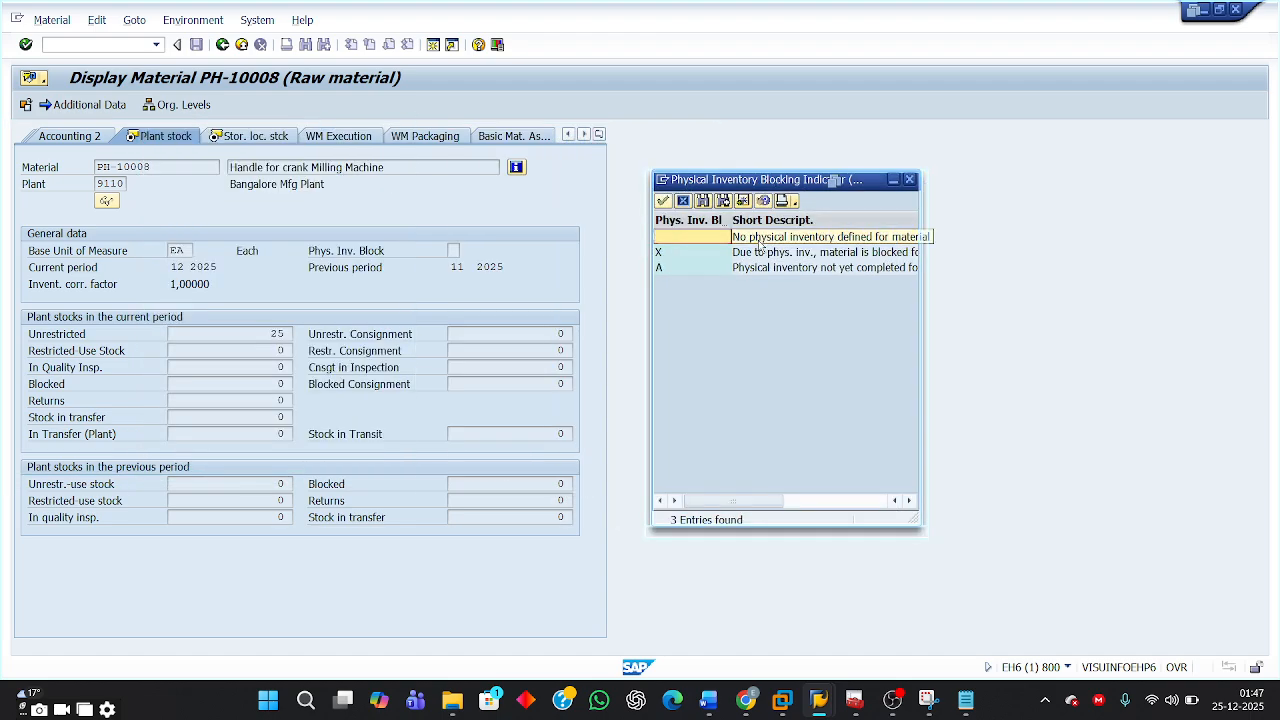
pyautogui.click(909, 181)
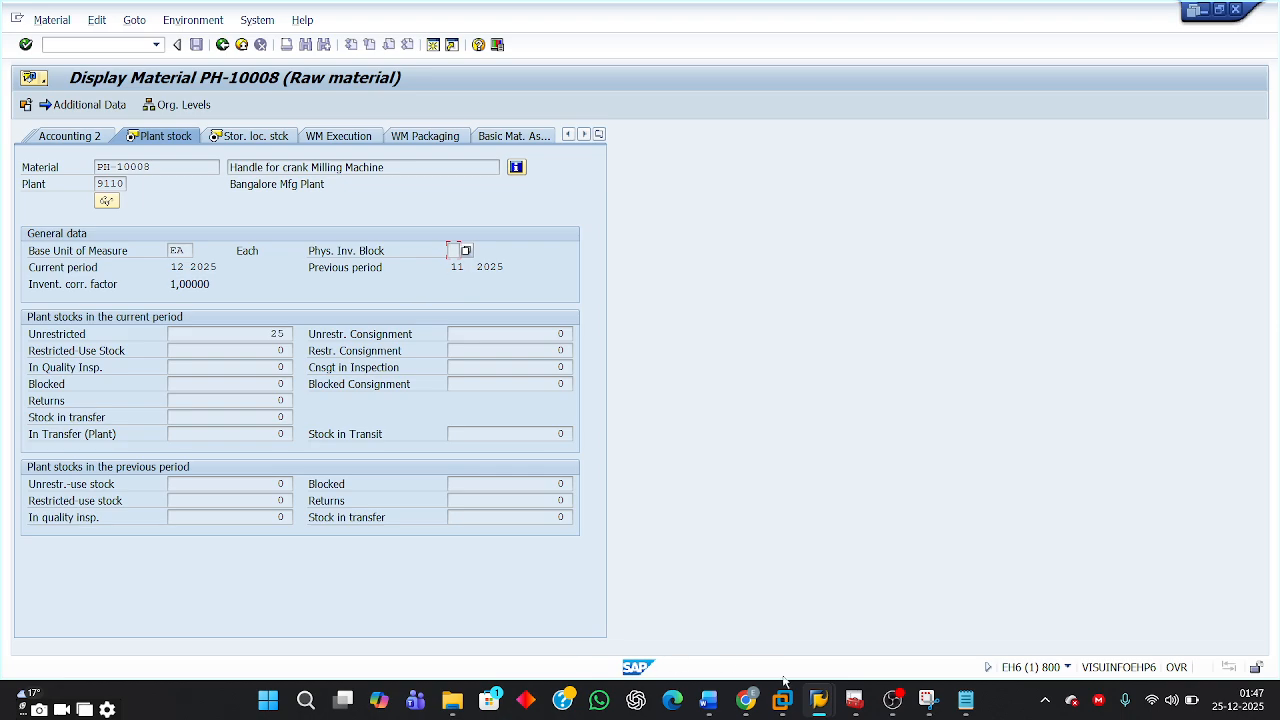
# Check back in the Word exercise document and switch to another free SAP Easy Access session
pyautogui.moveTo(708, 700)
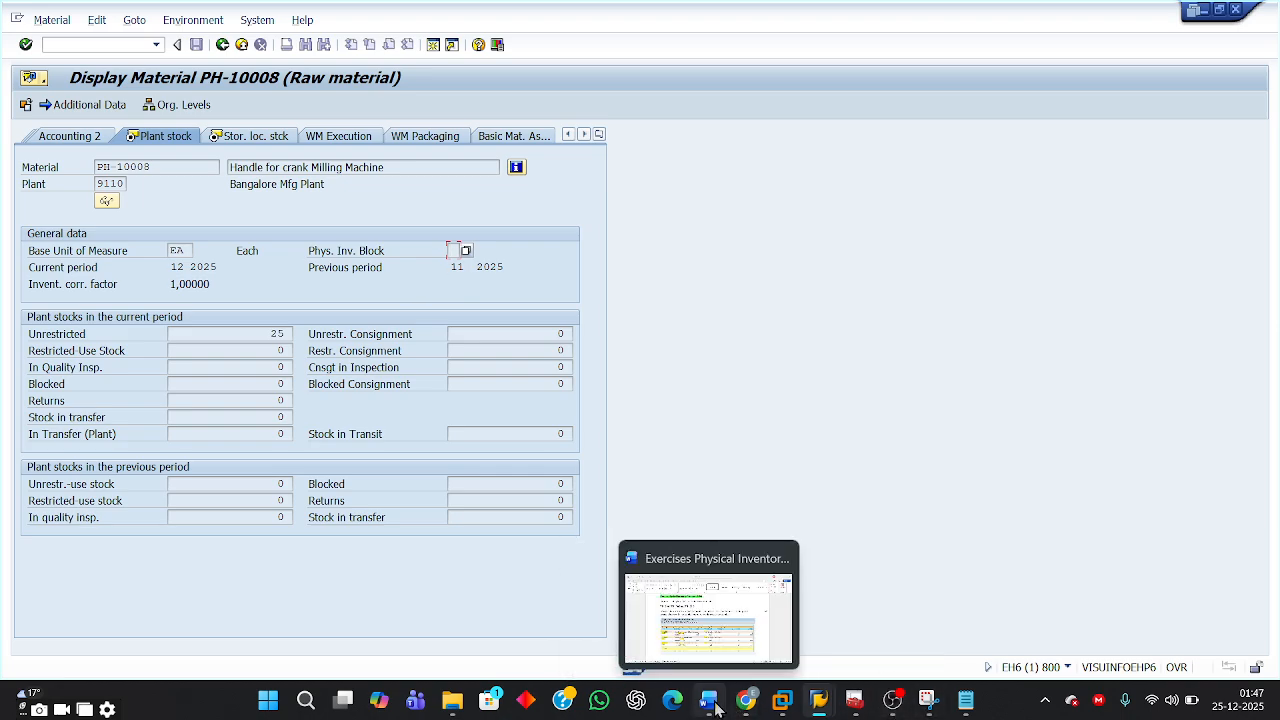
pyautogui.click(697, 615)
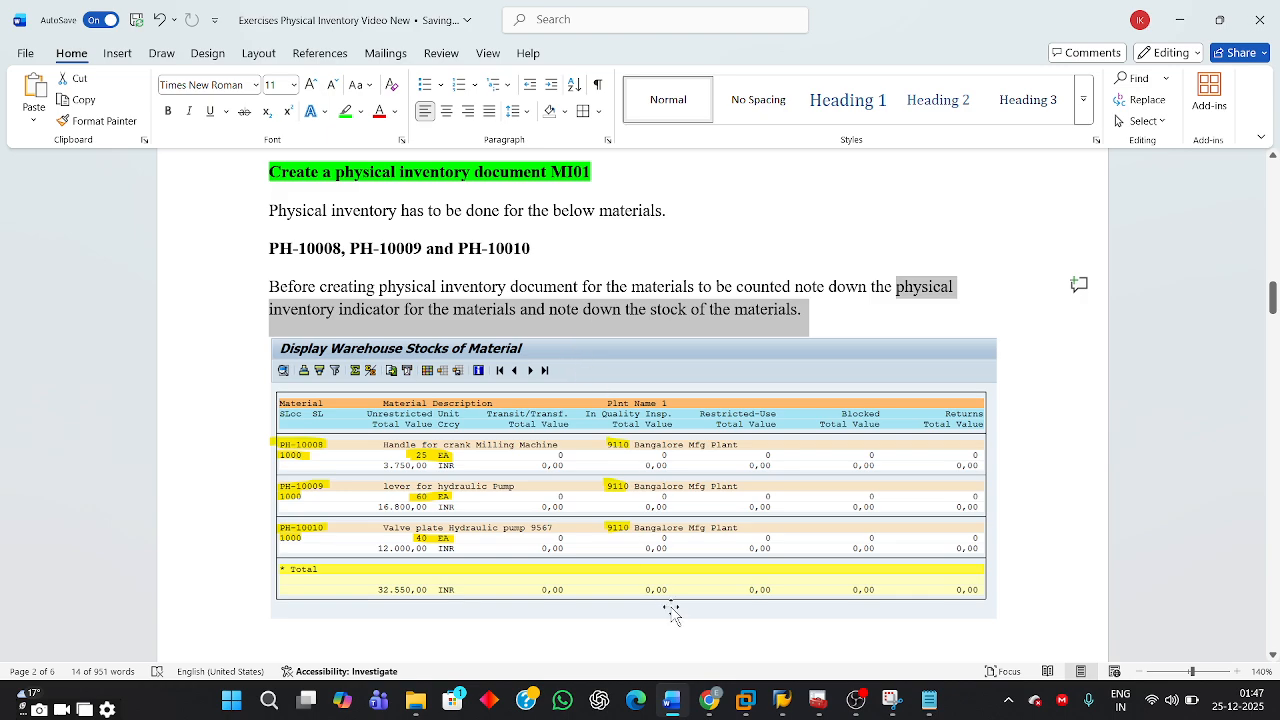
pyautogui.moveTo(782, 698)
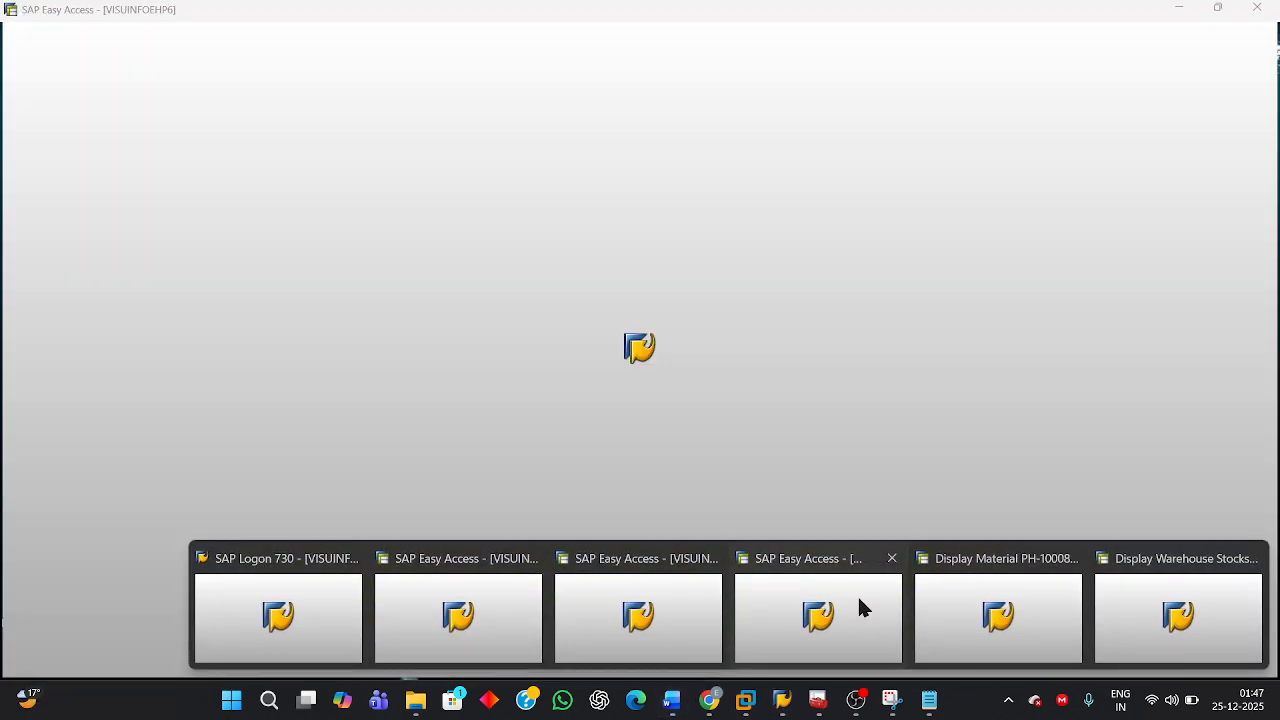
pyautogui.click(859, 600)
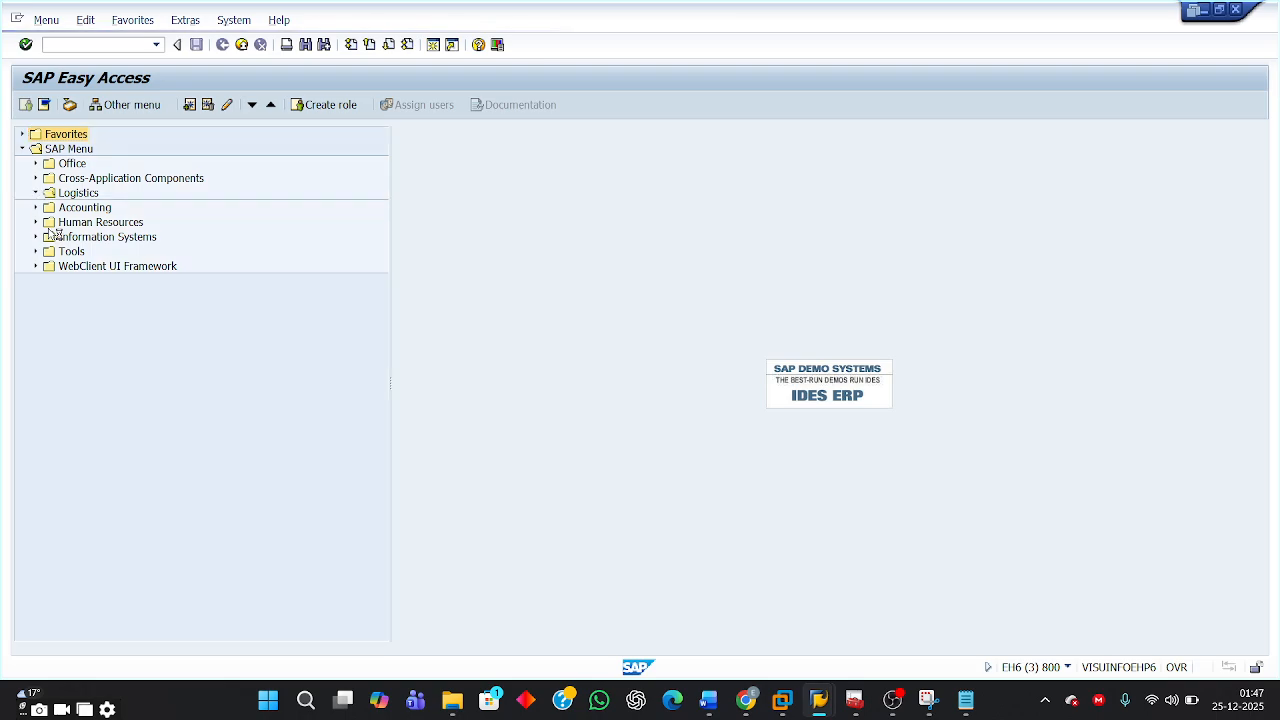
# Expand the SAP tree through Logistics, Materials Management and Physical Inventory to Physical Inventory Document, and start MI01 - Create
pyautogui.click(36, 194)
pyautogui.click(48, 208)
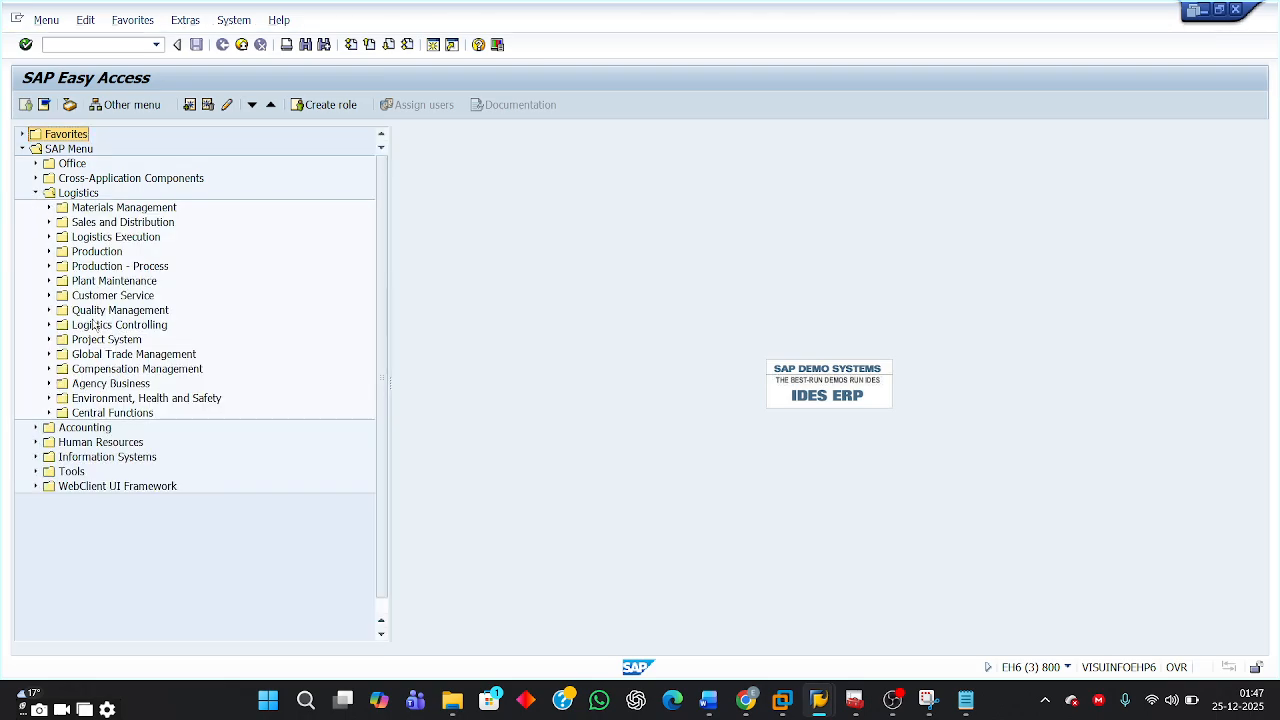
pyautogui.click(62, 281)
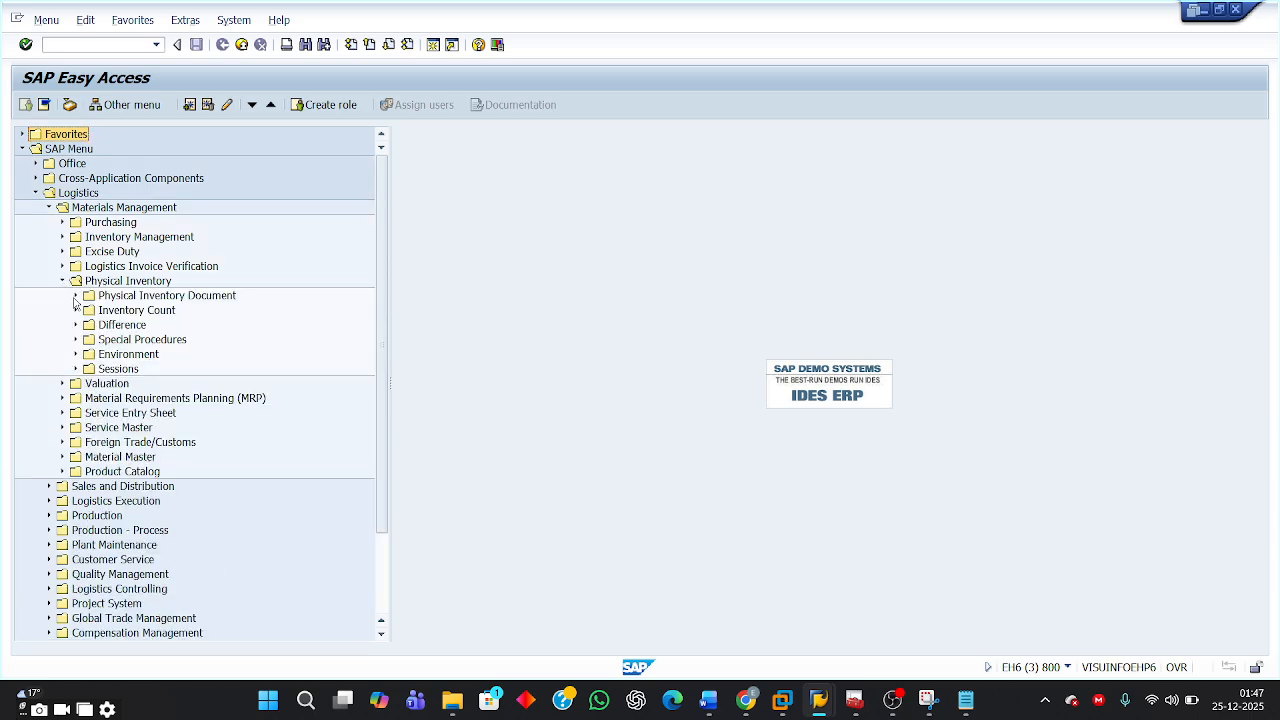
pyautogui.click(75, 296)
pyautogui.click(128, 313)
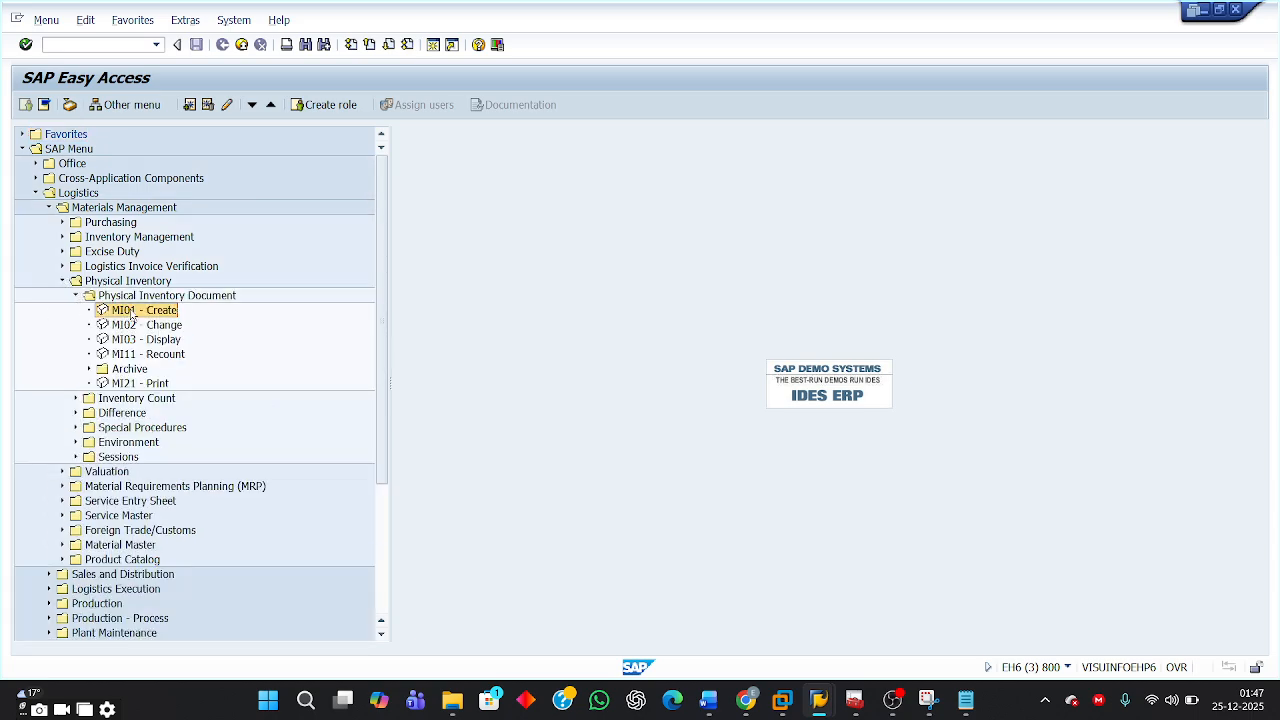
pyautogui.doubleClick(131, 312)
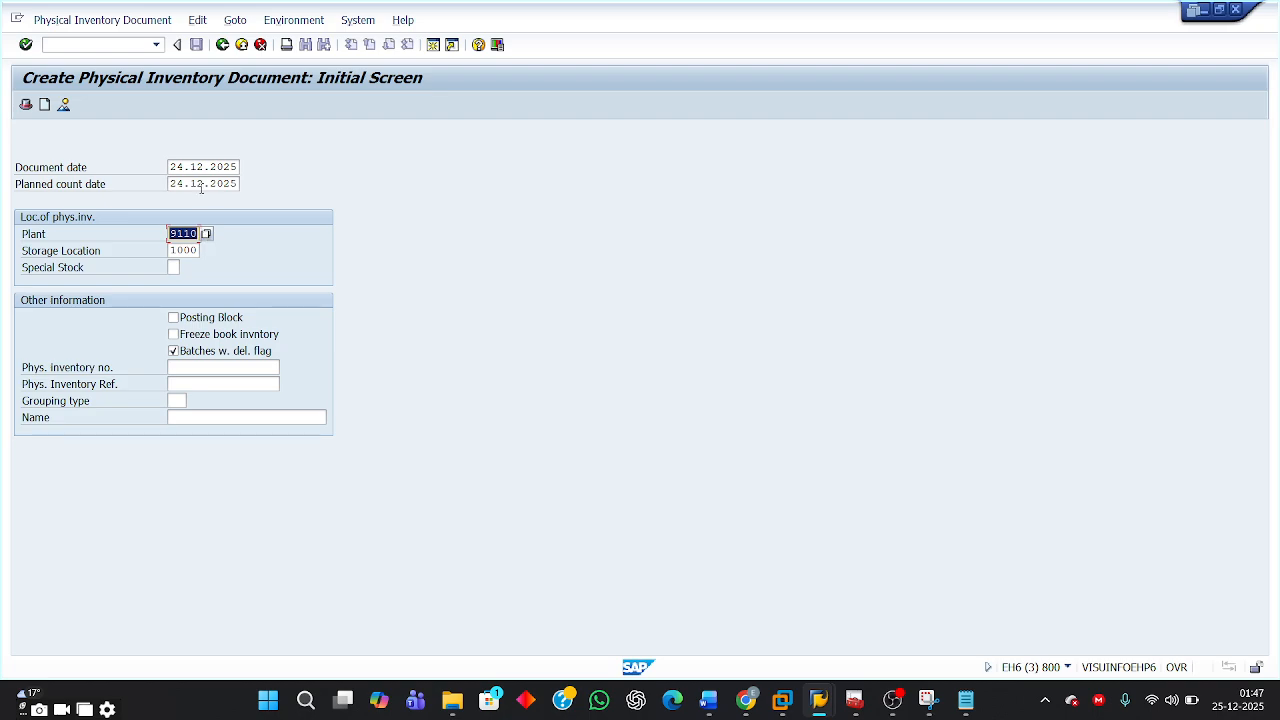
# Check the planned count date, keep plant 9110 and storage location 1000, and continue to the new items entry
pyautogui.click(201, 185)
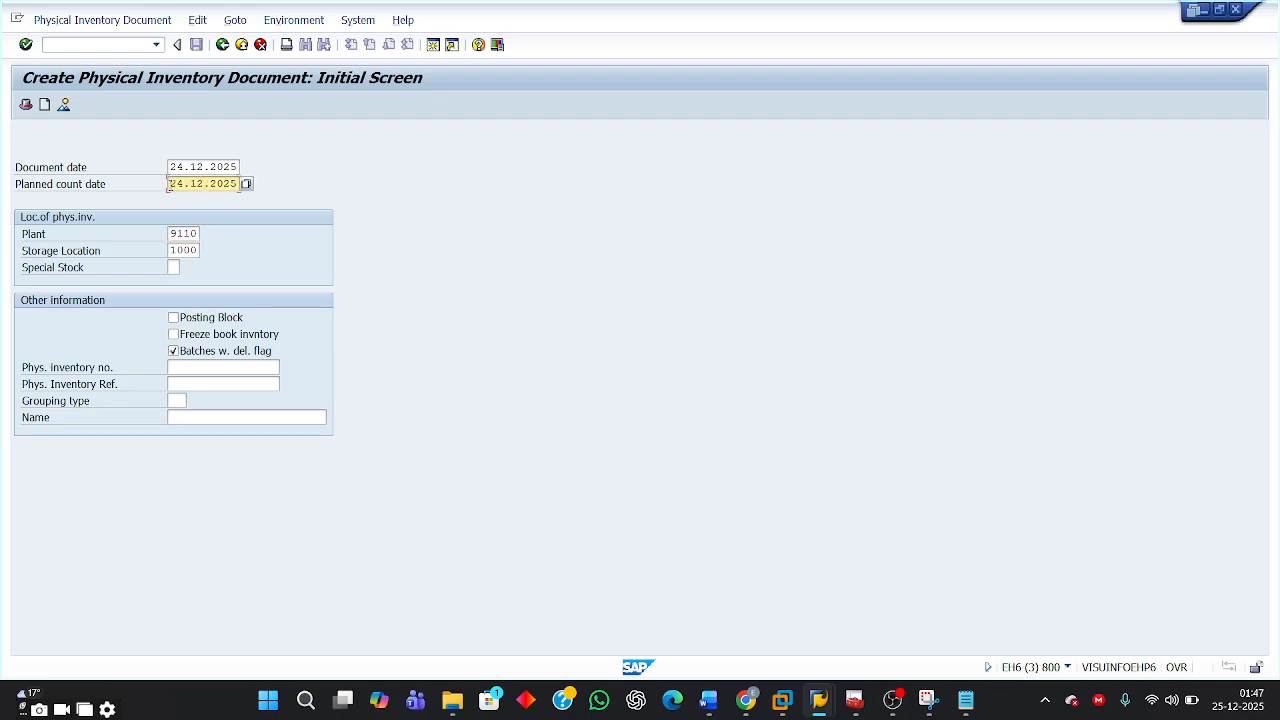
pyautogui.moveTo(169, 185); pyautogui.dragTo(263, 182)
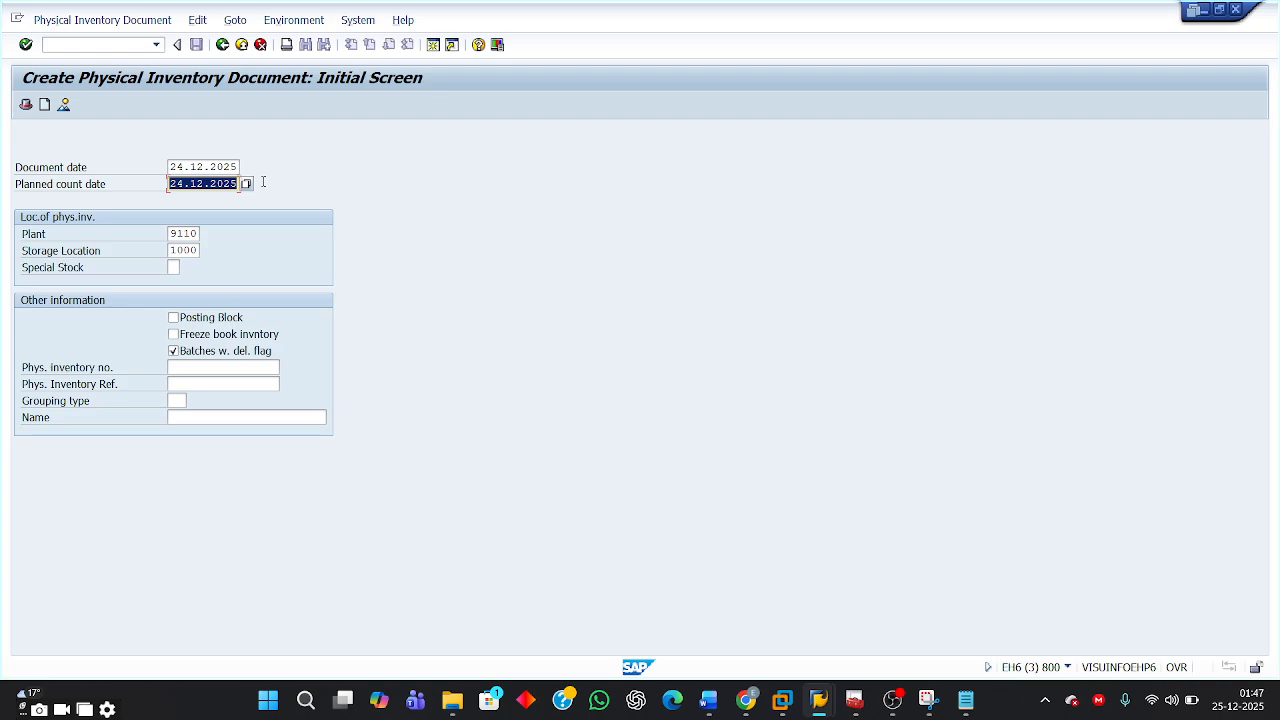
pyautogui.click(174, 234)
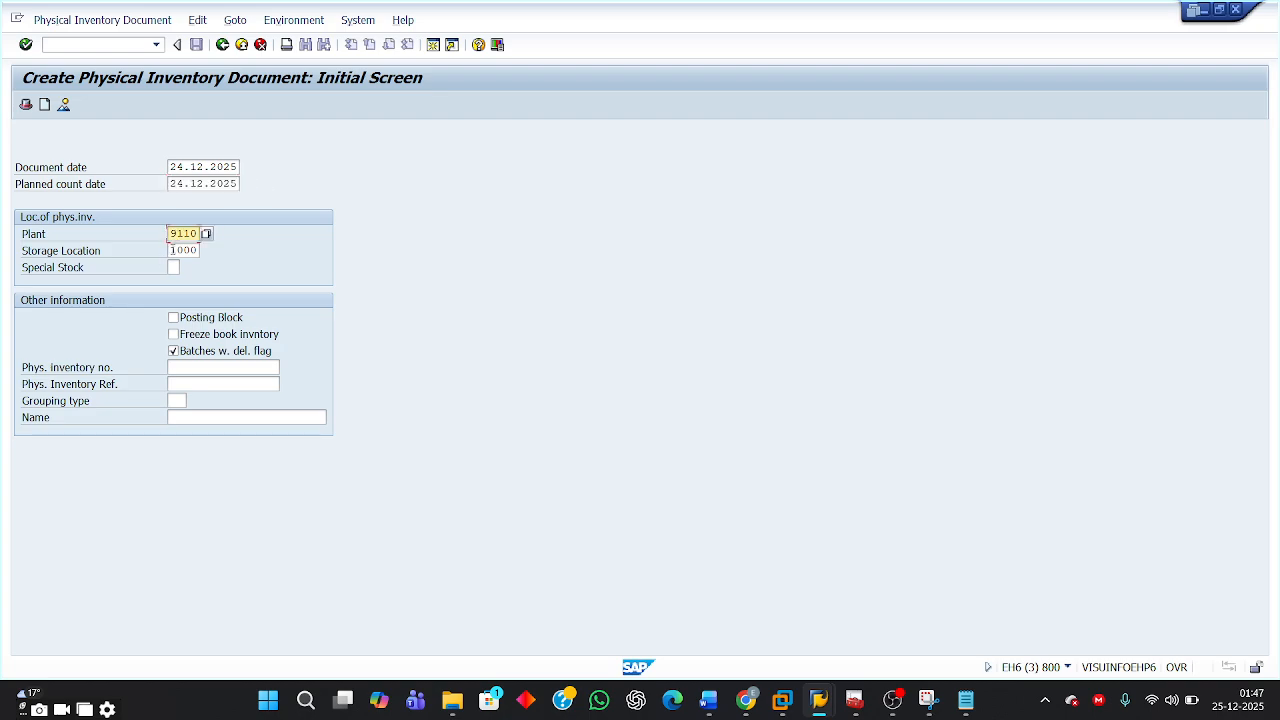
pyautogui.click(170, 250)
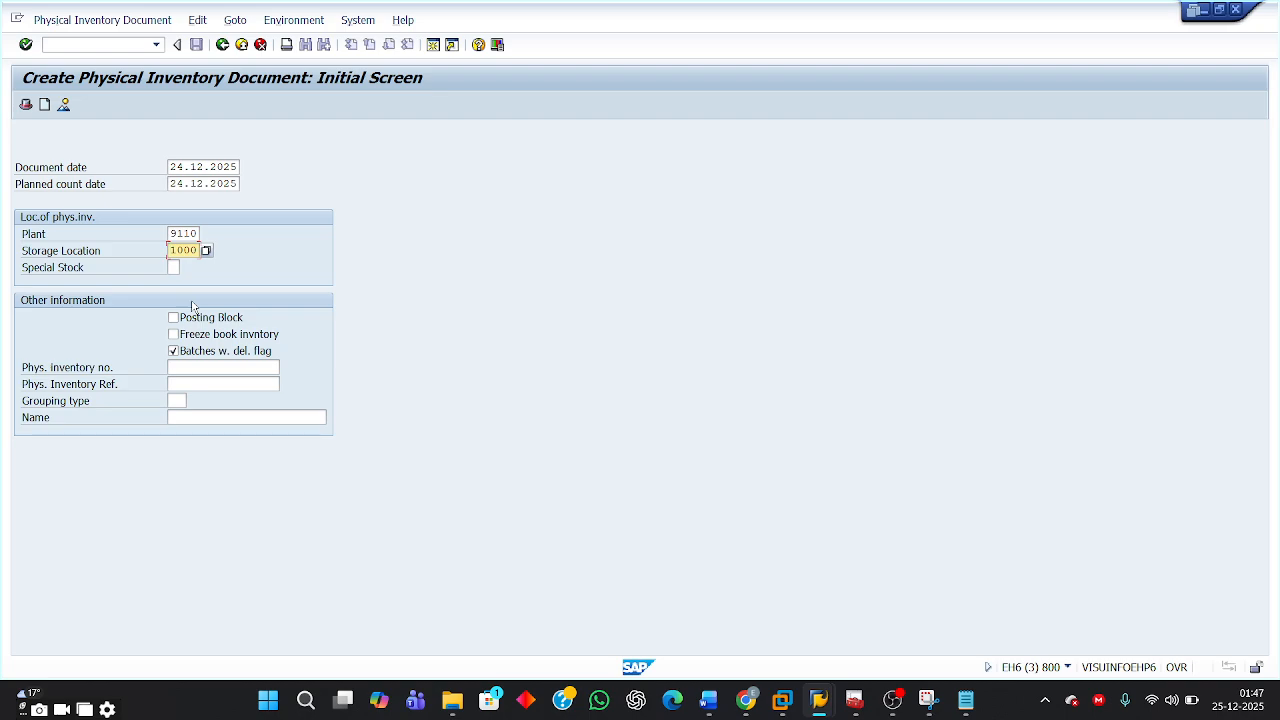
pyautogui.press('Return')
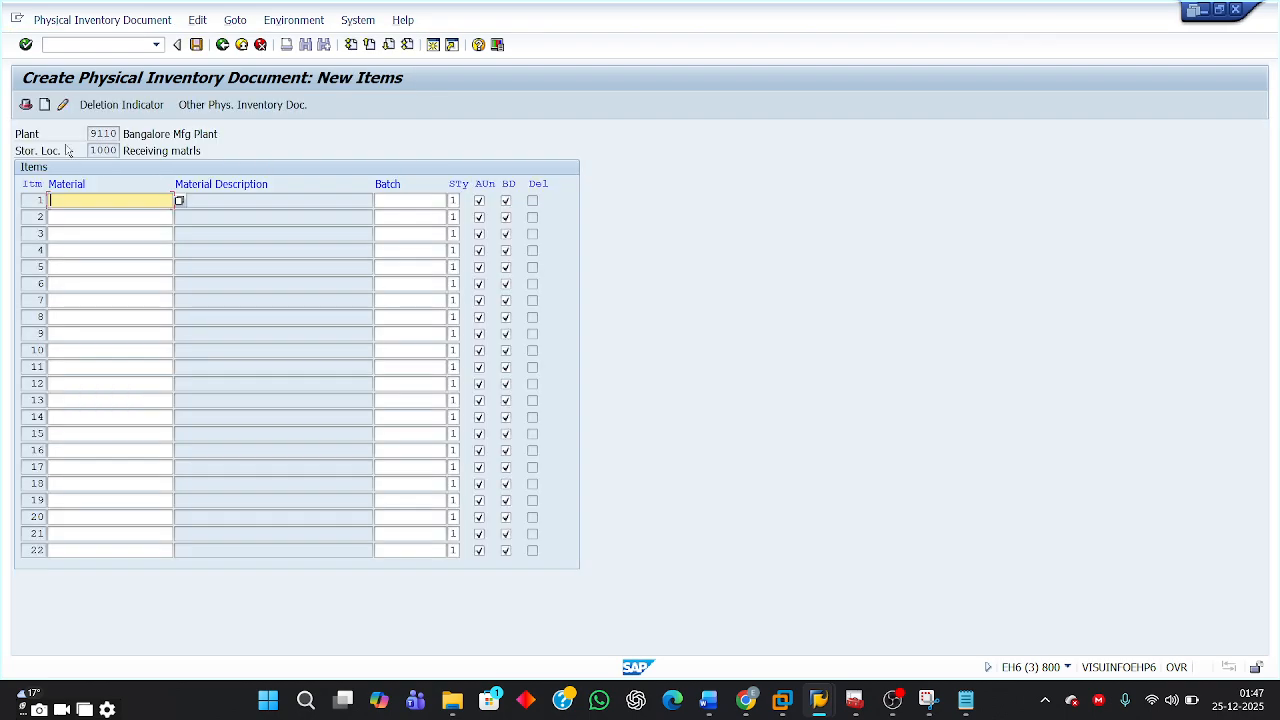
# Enter materials PH-10008 and PH-10009 as items 1 and 2 of the physical inventory document
pyautogui.press('BackSpace')
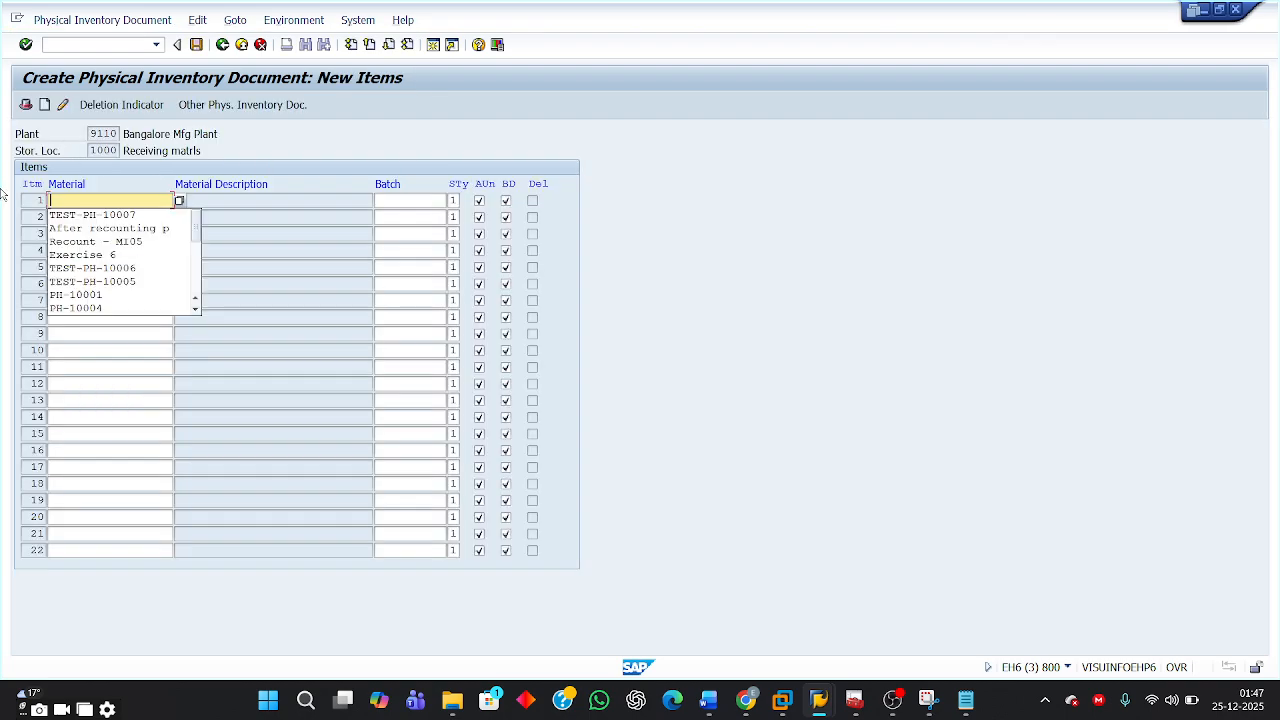
pyautogui.click(97, 309)
pyautogui.press('BackSpace')
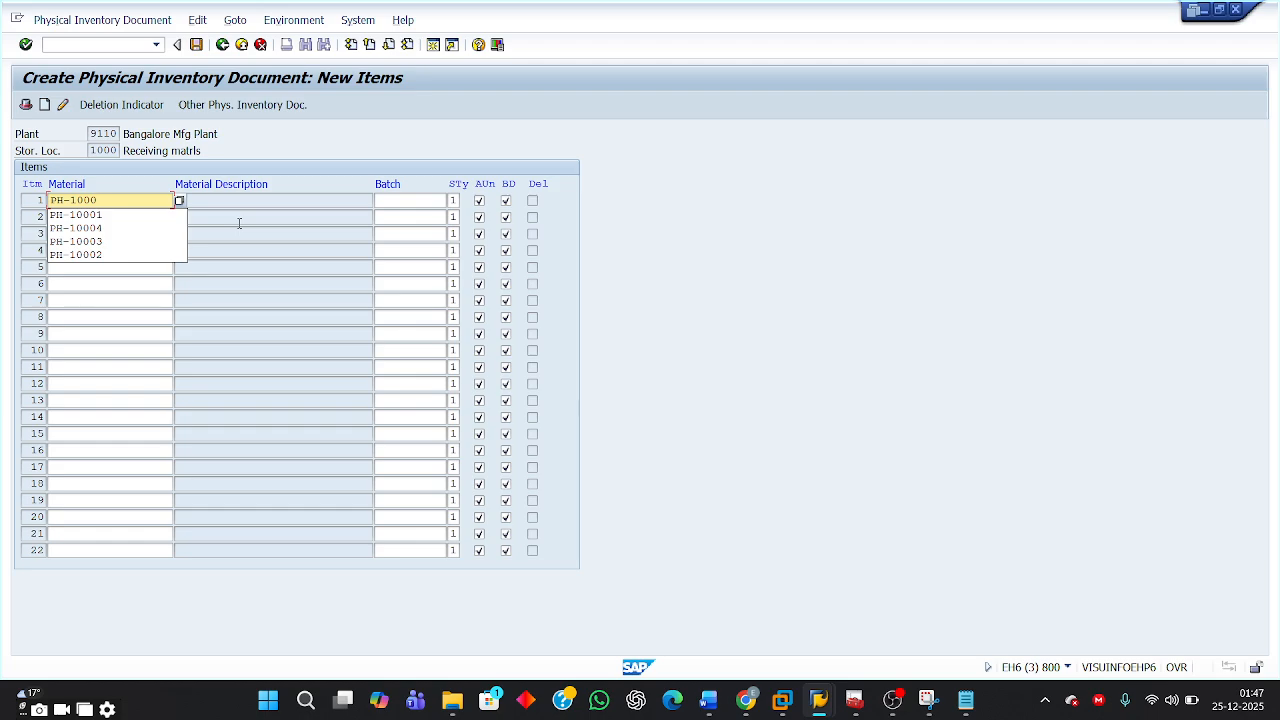
pyautogui.write('8')
pyautogui.click(128, 217)
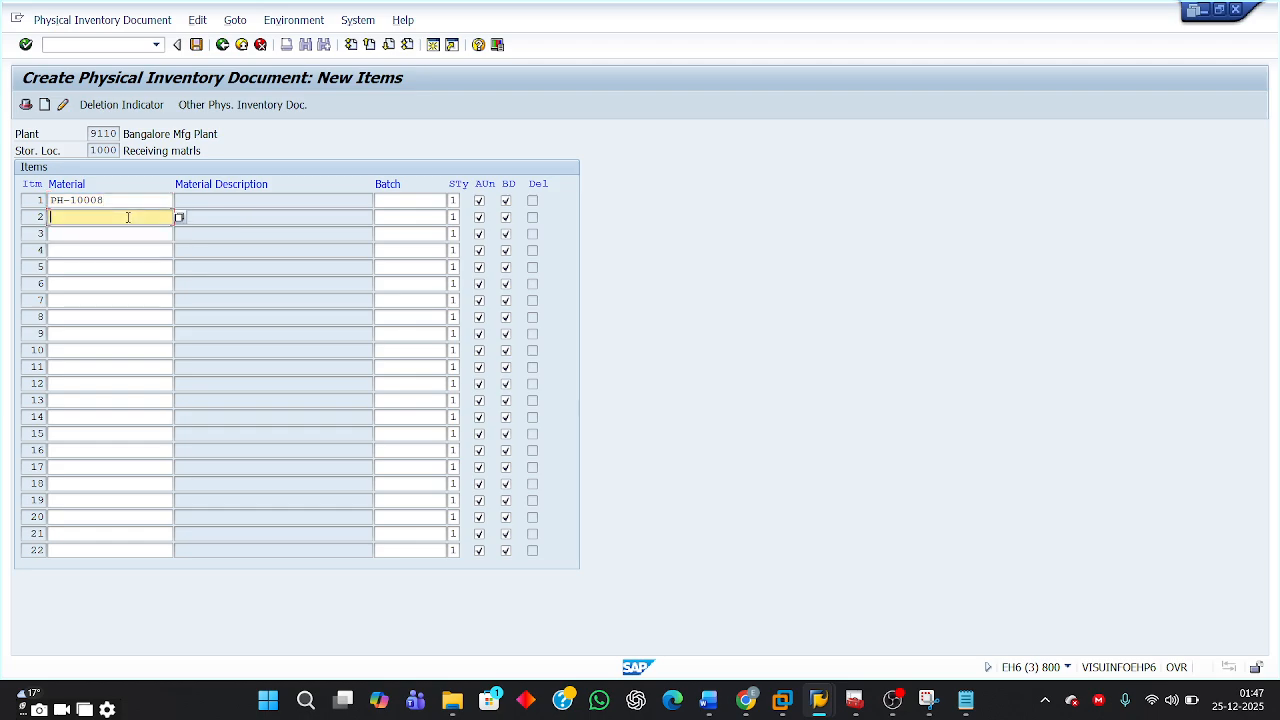
pyautogui.click(128, 217)
pyautogui.click(97, 312)
pyautogui.press('BackSpace')
pyautogui.write('9')
# Enter material PH-10010 as item 3 of the physical inventory document
pyautogui.click(127, 234)
pyautogui.click(104, 234)
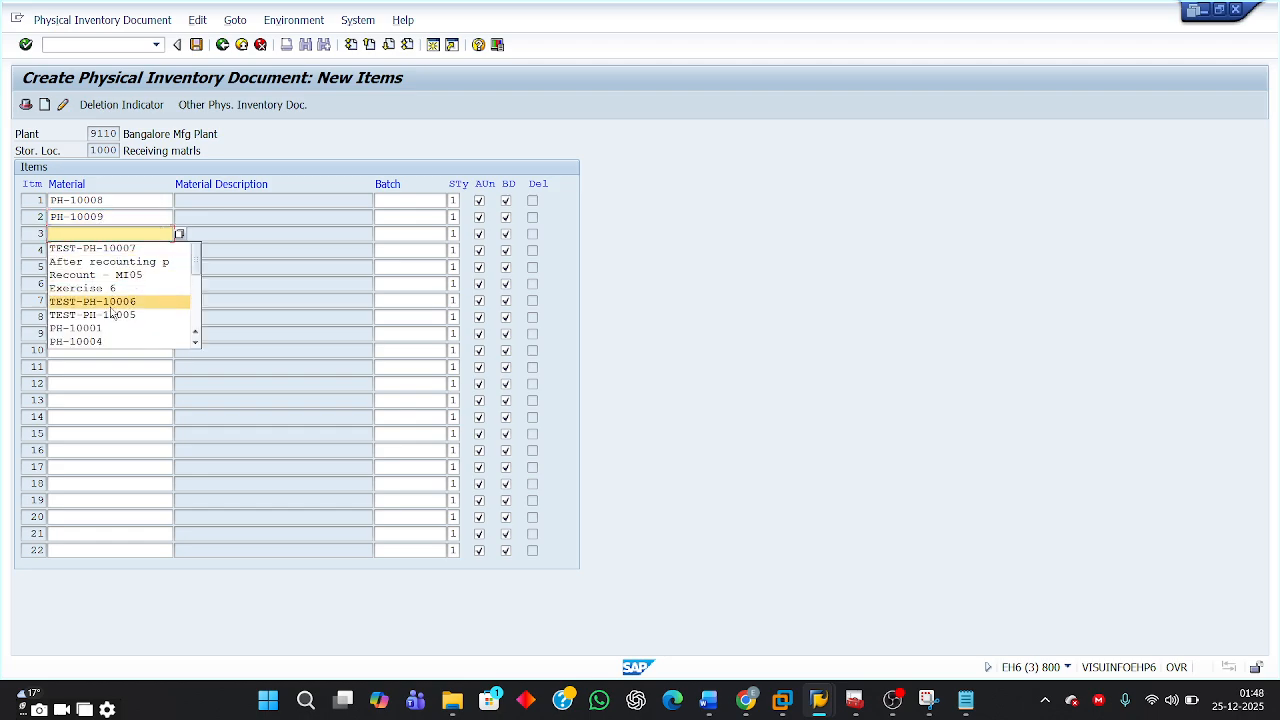
pyautogui.write('PH-1000')
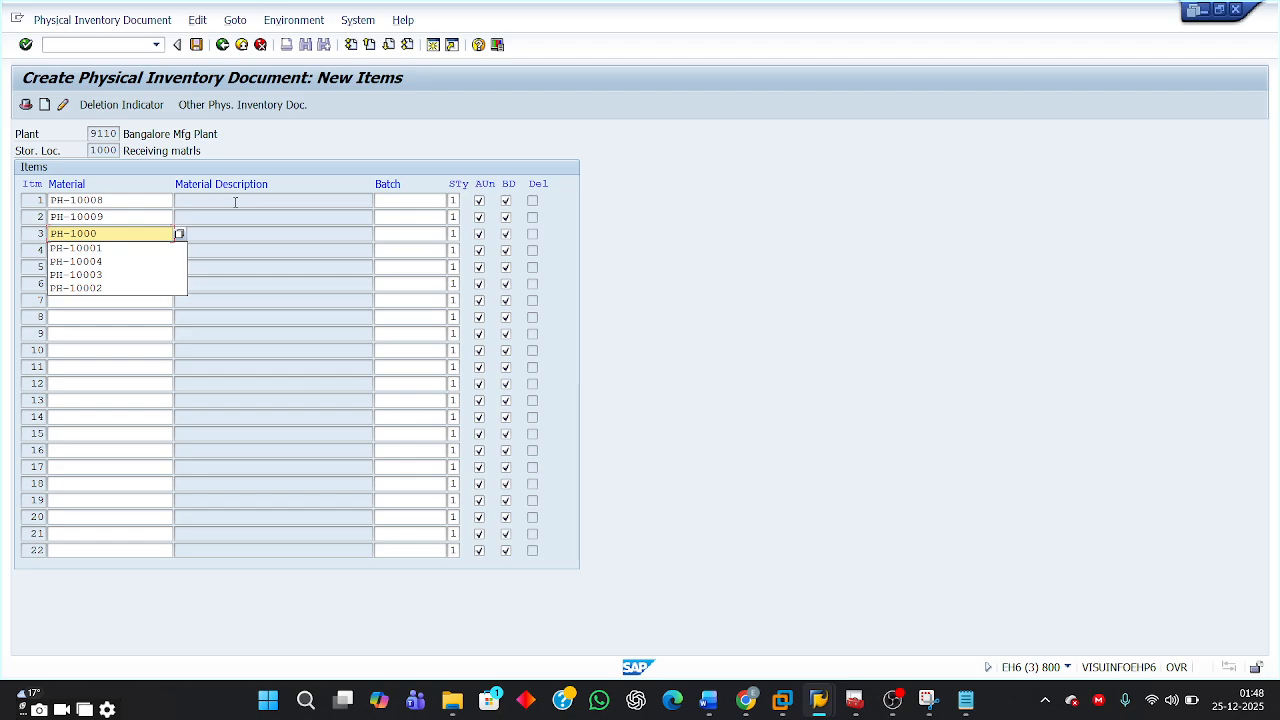
pyautogui.press('BackSpace')
pyautogui.write('10')
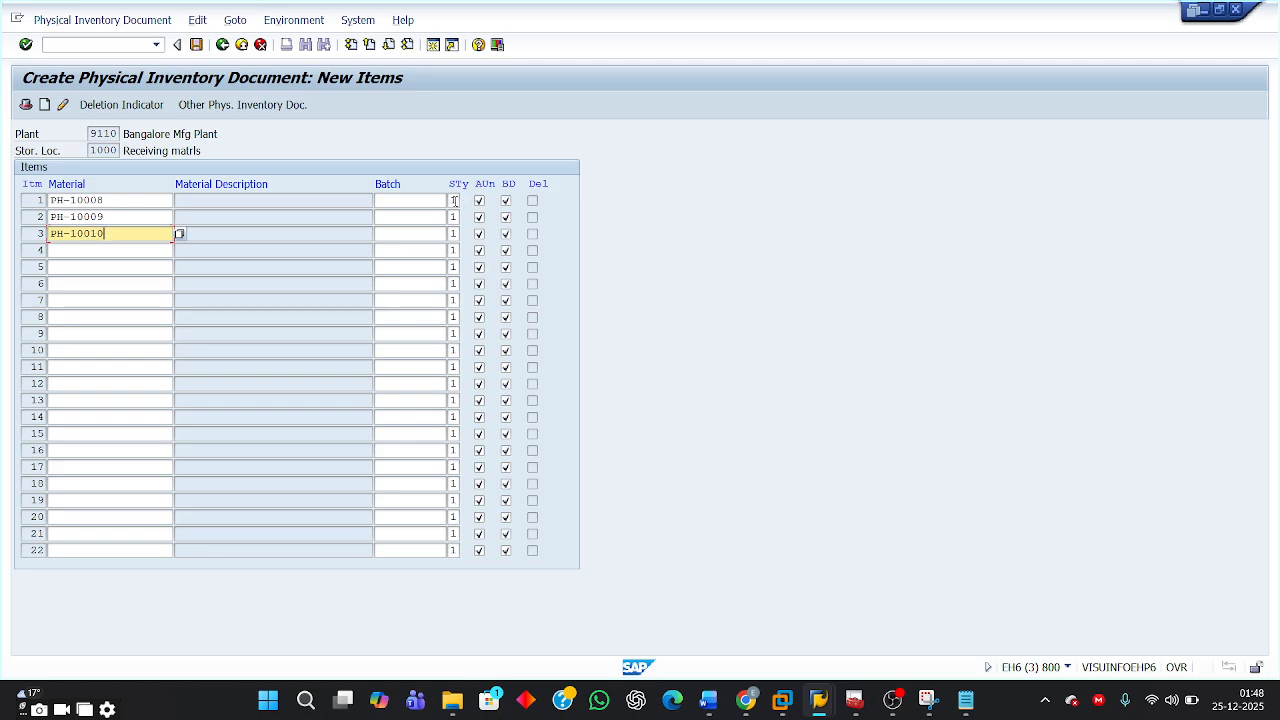
# Review the stock type options for item 1, PH-10008, including 4 Blocked, and leave it on 1 Warehouse
pyautogui.click(454, 200)
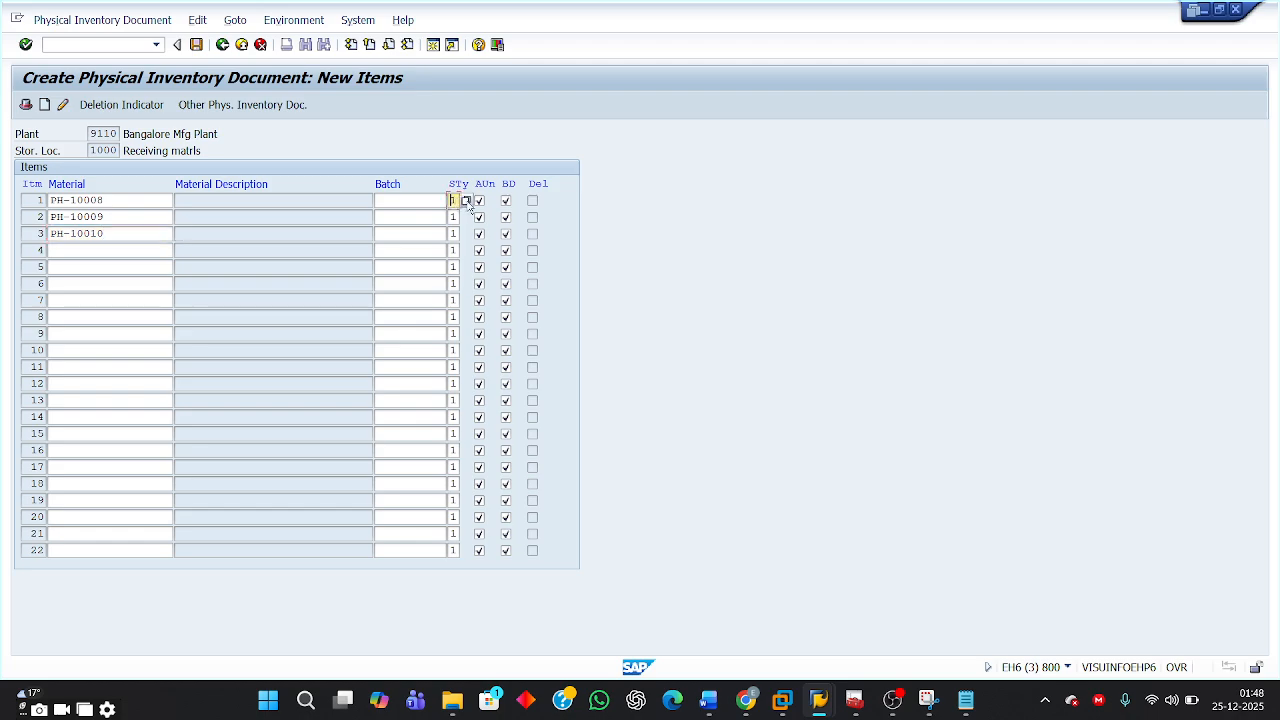
pyautogui.click(466, 201)
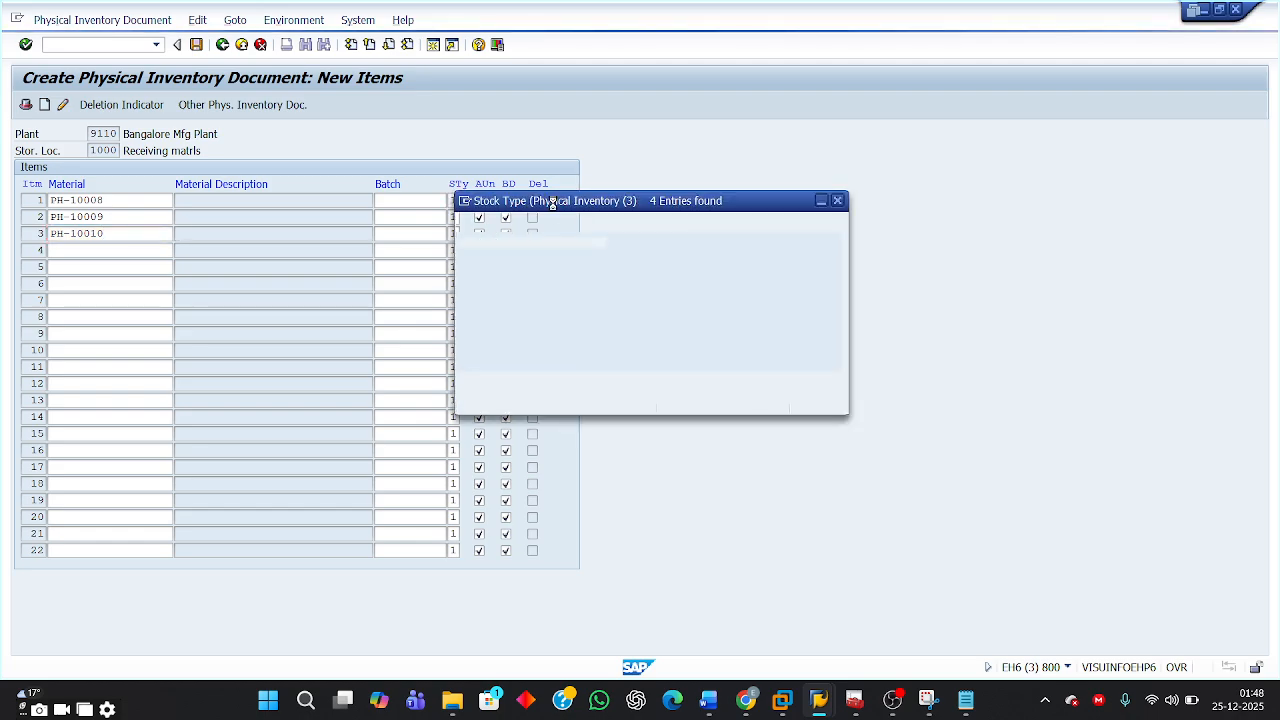
pyautogui.click(515, 311)
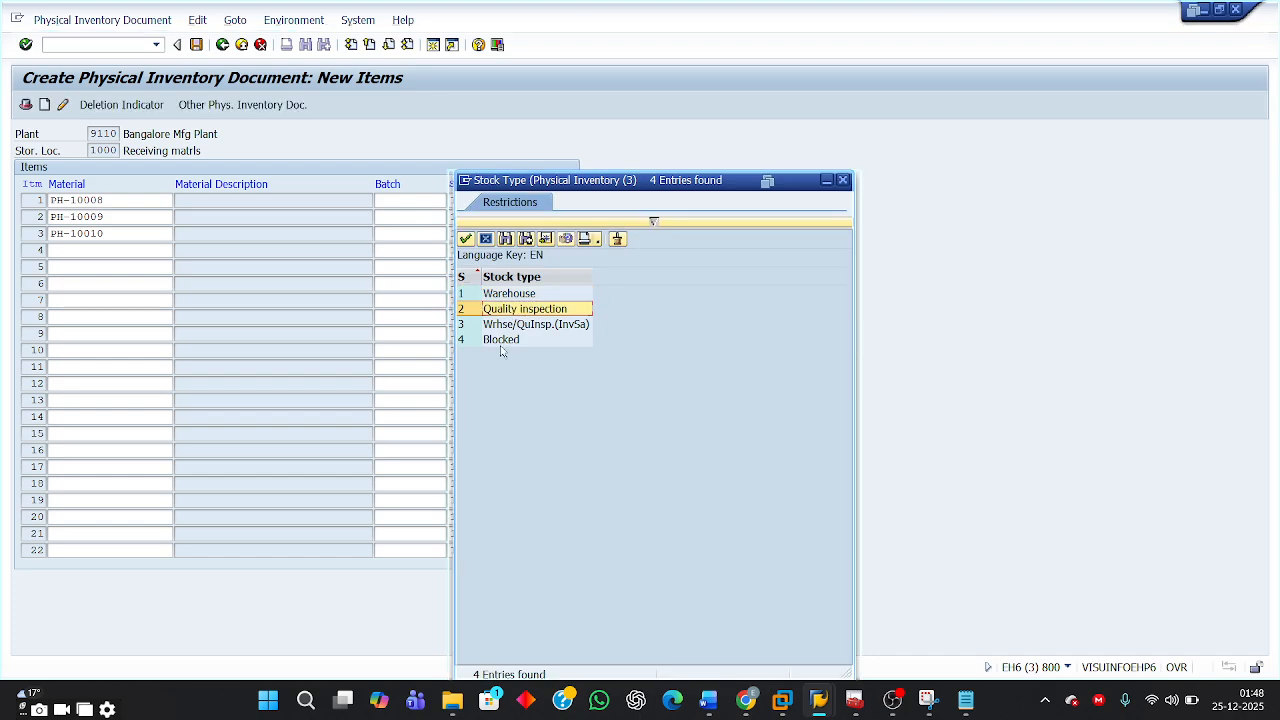
pyautogui.click(502, 343)
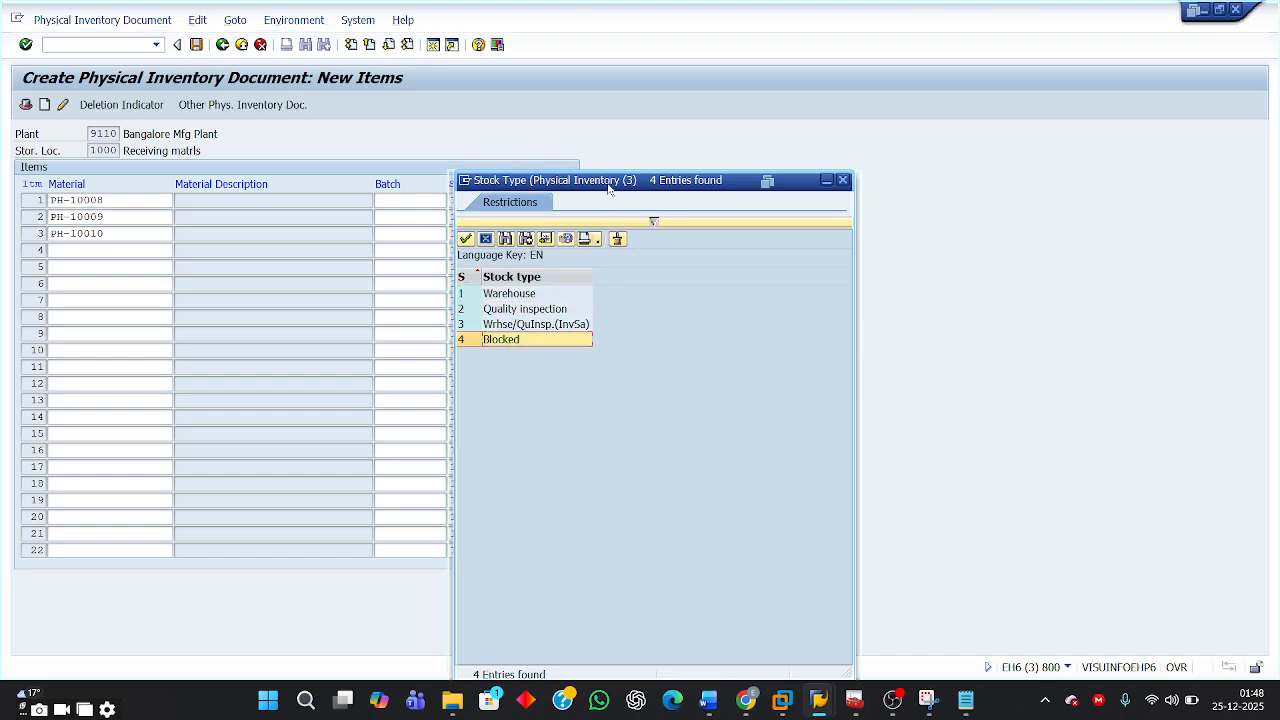
pyautogui.moveTo(609, 187); pyautogui.dragTo(790, 159)
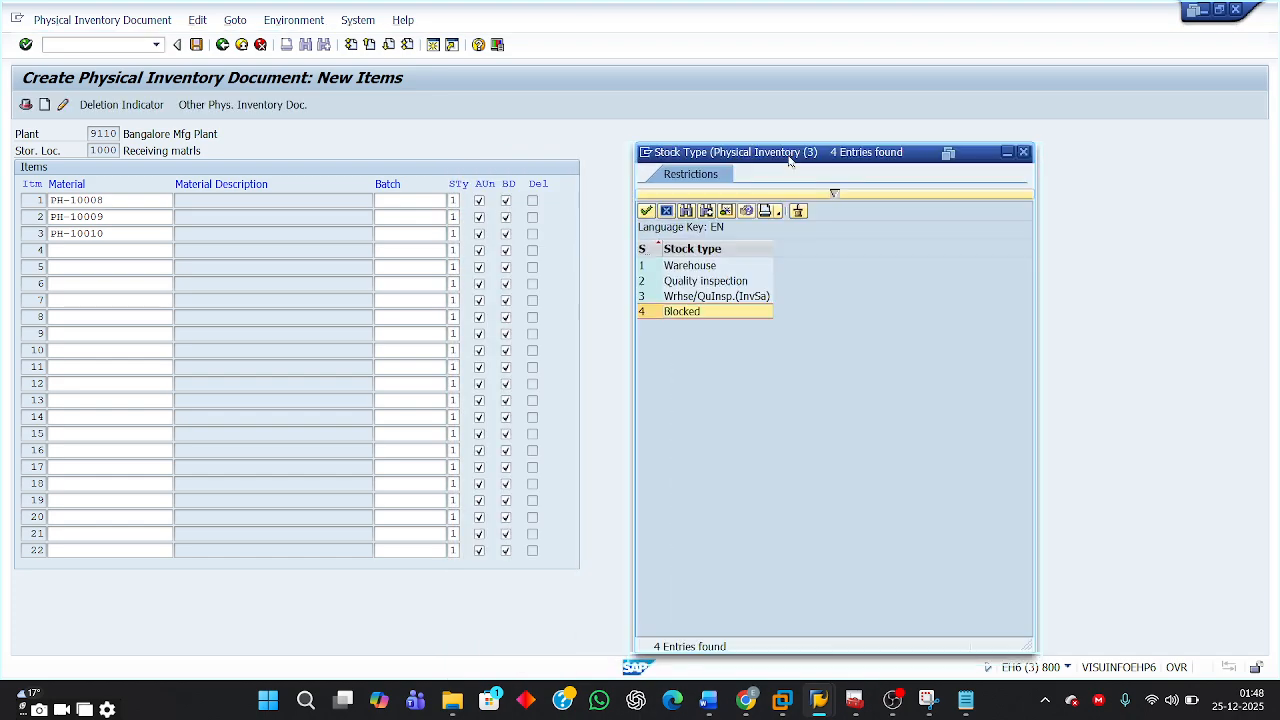
pyautogui.click(671, 314)
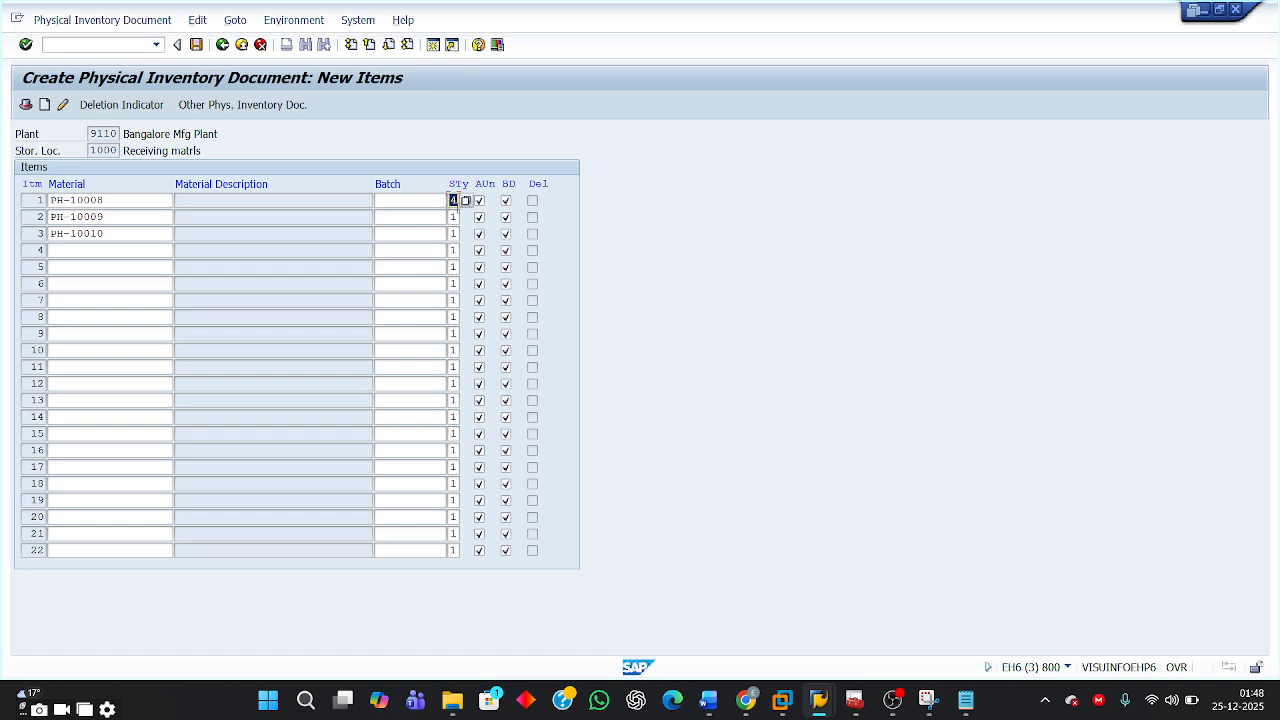
pyautogui.click(466, 200)
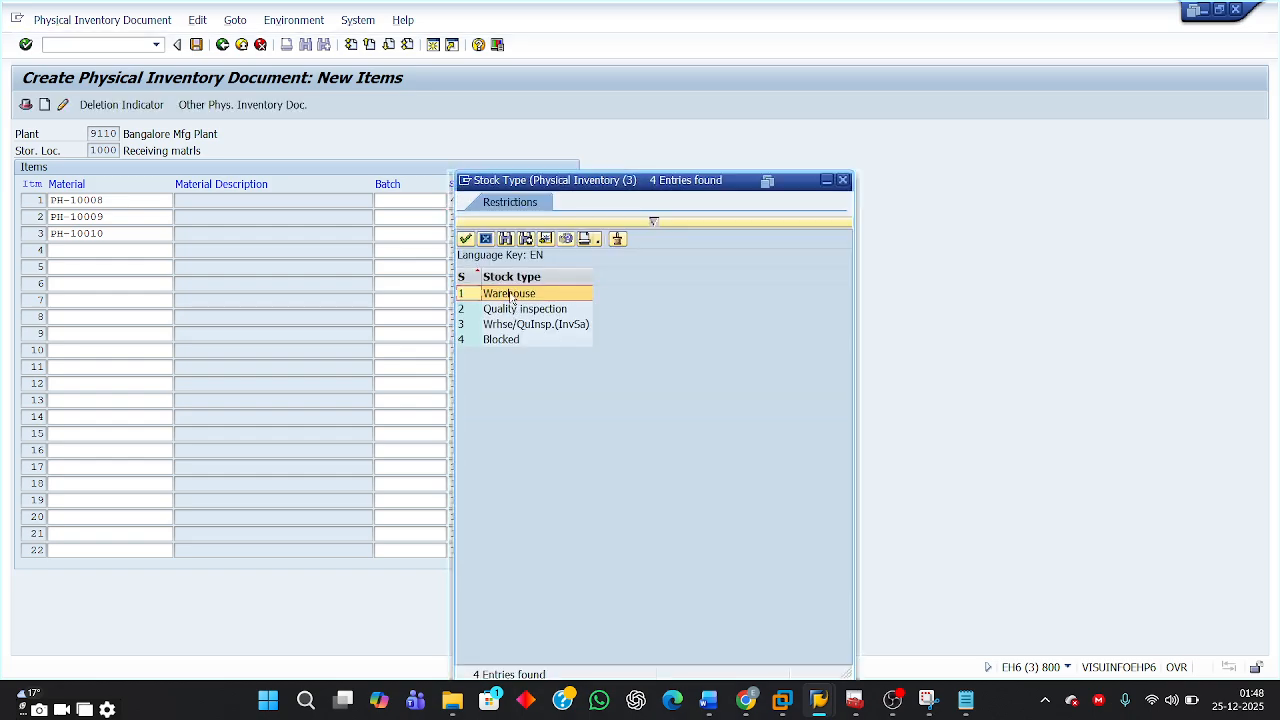
pyautogui.click(513, 295)
pyautogui.doubleClick(513, 295)
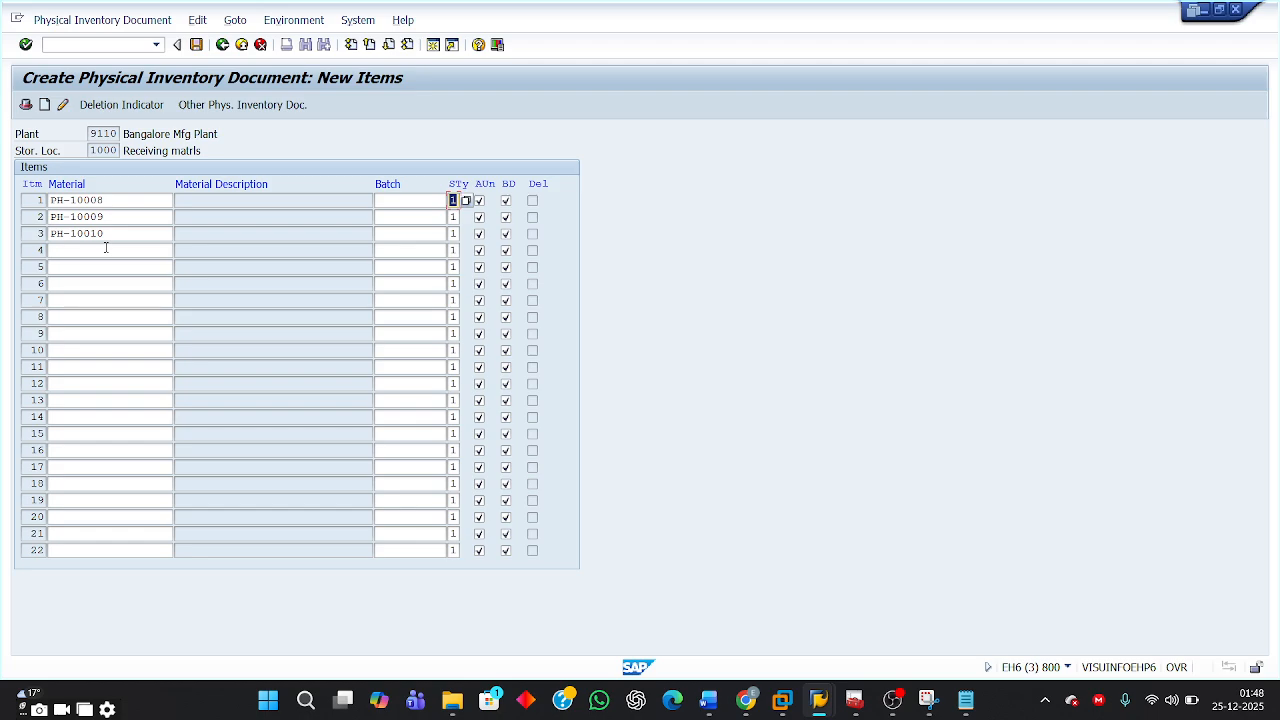
# Confirm the three items, save the physical inventory document, and open the saved document in display mode for fiscal year 2025
pyautogui.press('Return')
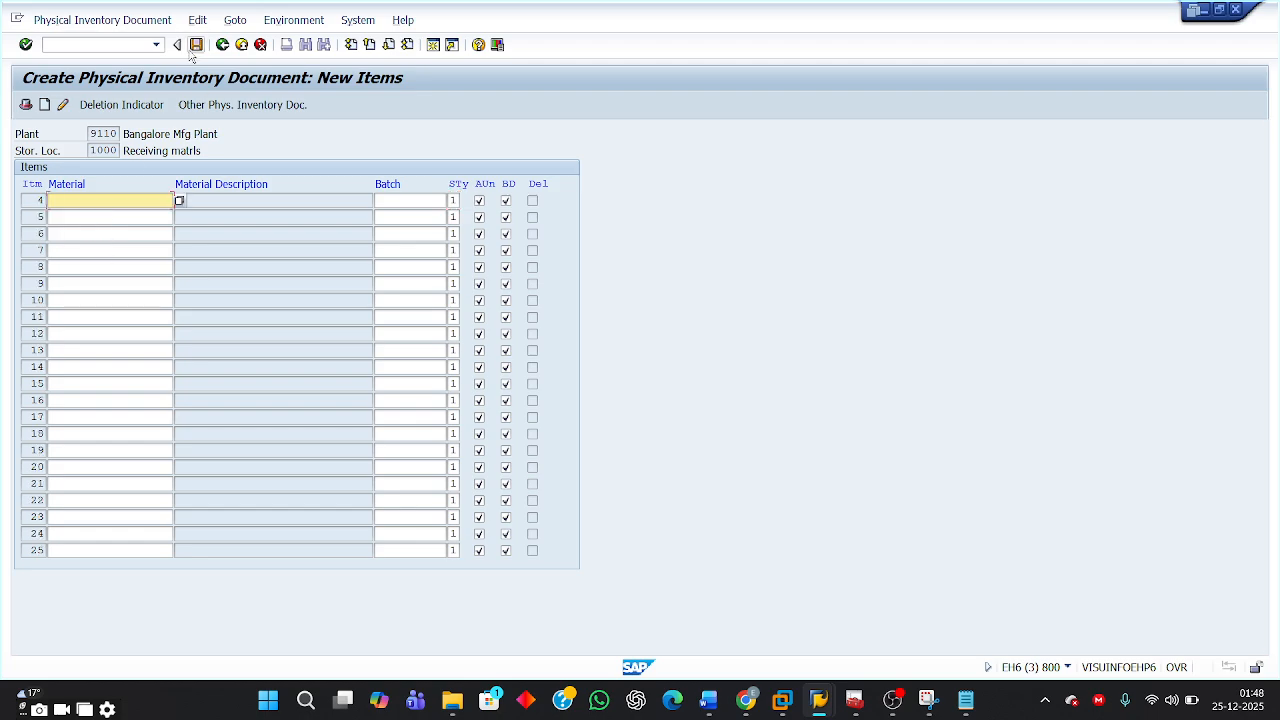
pyautogui.click(196, 44)
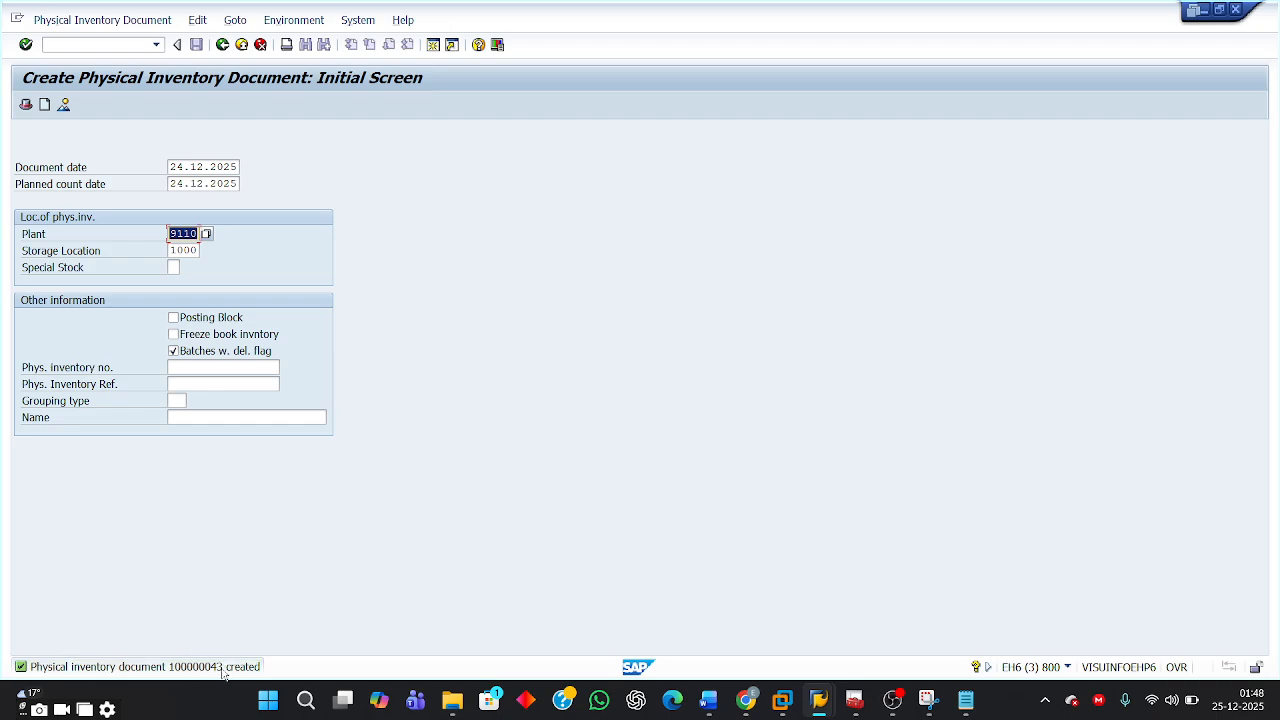
pyautogui.click(100, 22)
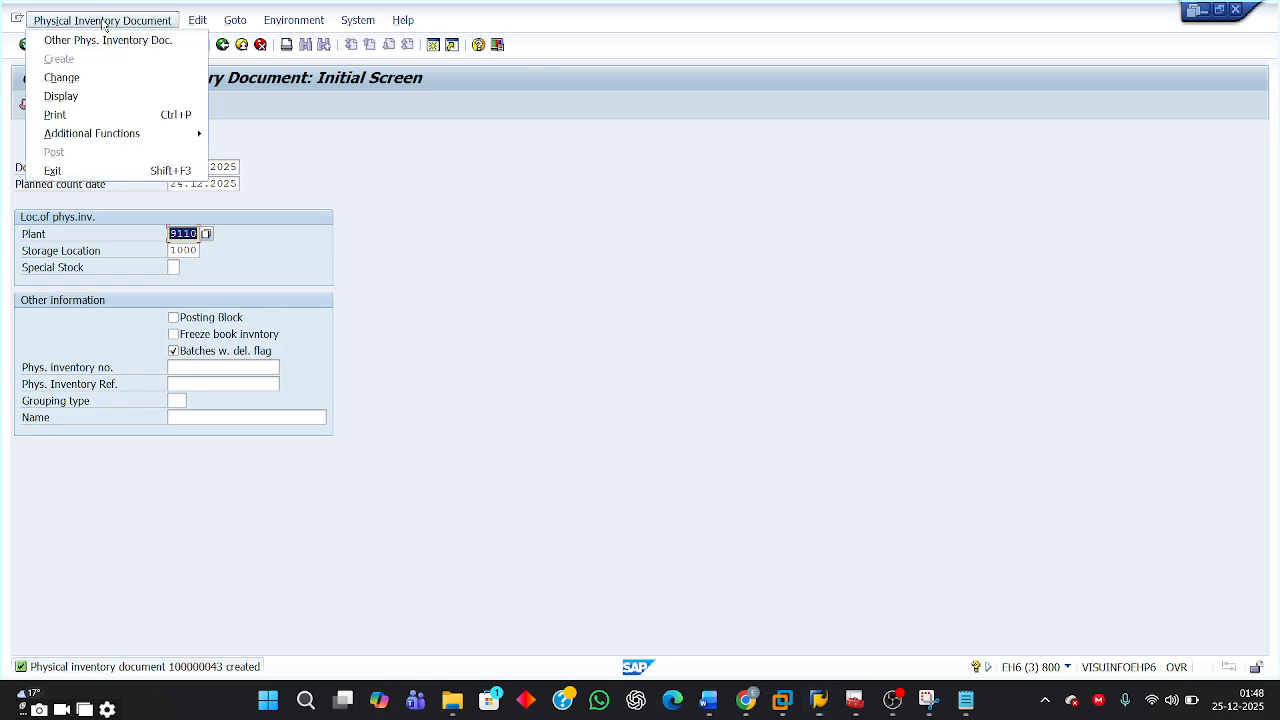
pyautogui.click(78, 97)
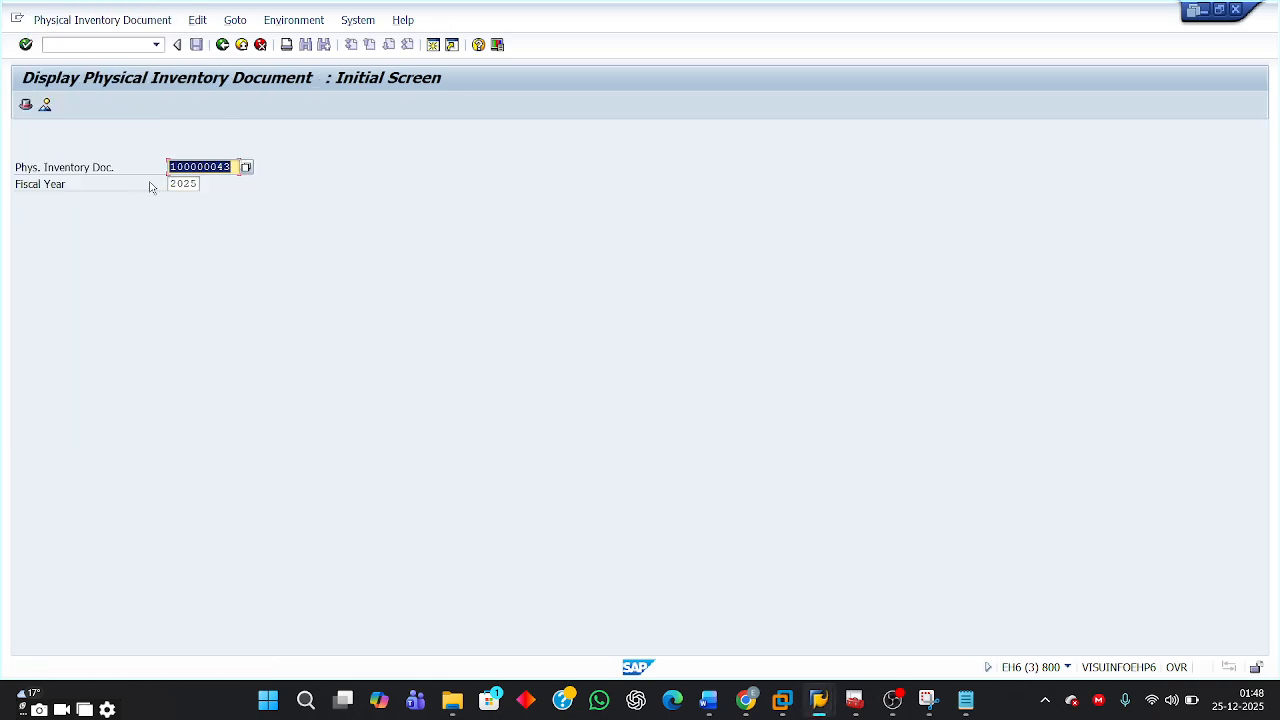
pyautogui.write('100000043')
pyautogui.press('Return')
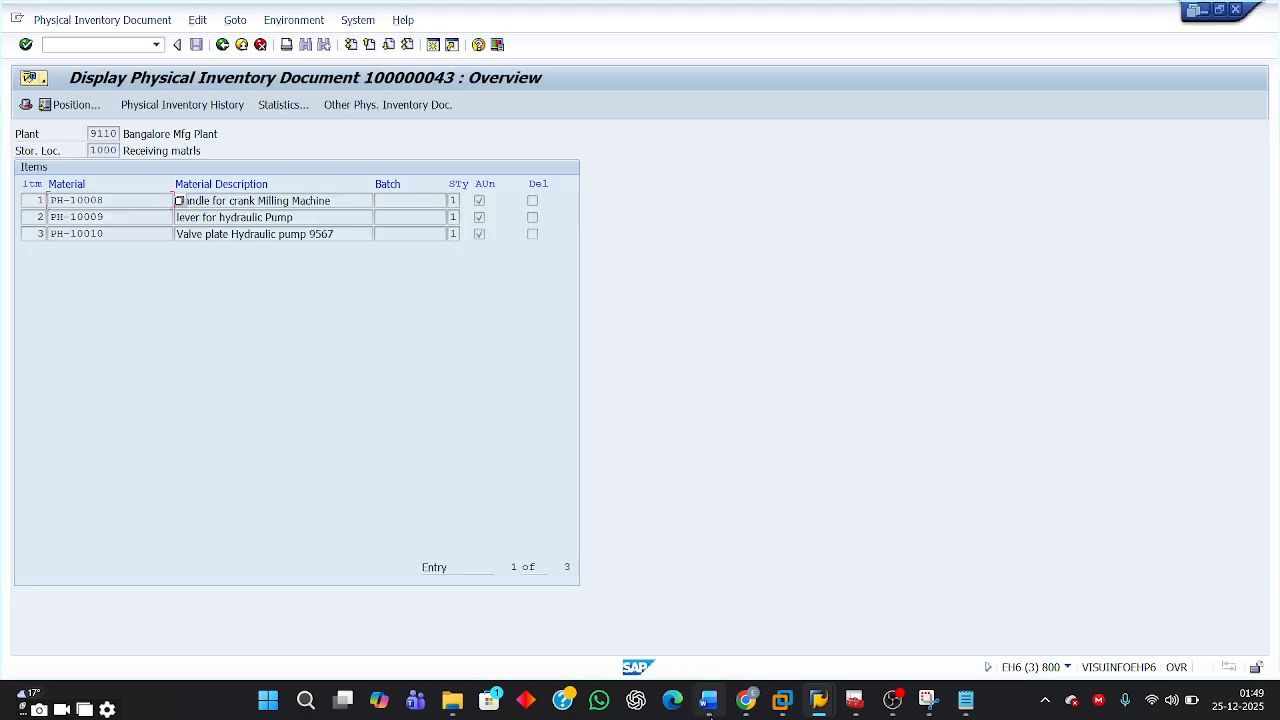
# Switch to the Word exercise document and replace the physical inventory document number in Exercise 1 with 100000043
pyautogui.moveTo(708, 700)
pyautogui.click(697, 630)
pyautogui.scroll(-10, 604, 455)
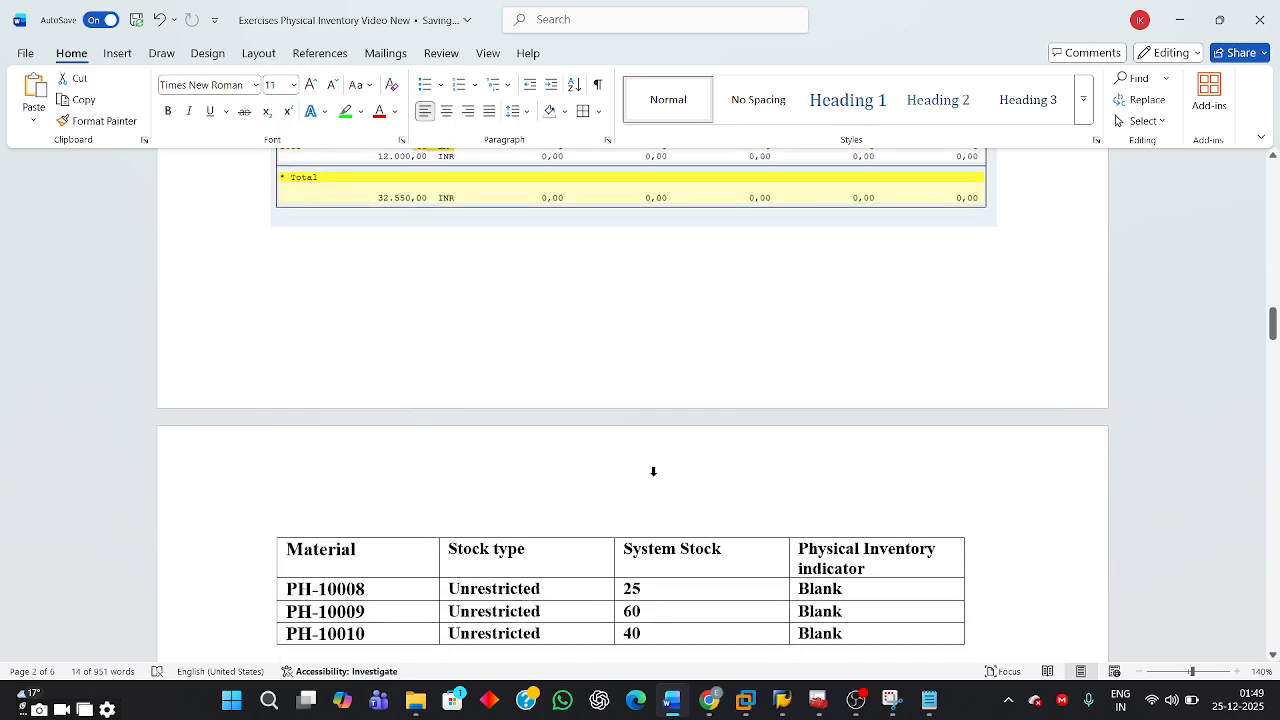
pyautogui.scroll(-5, 697, 466)
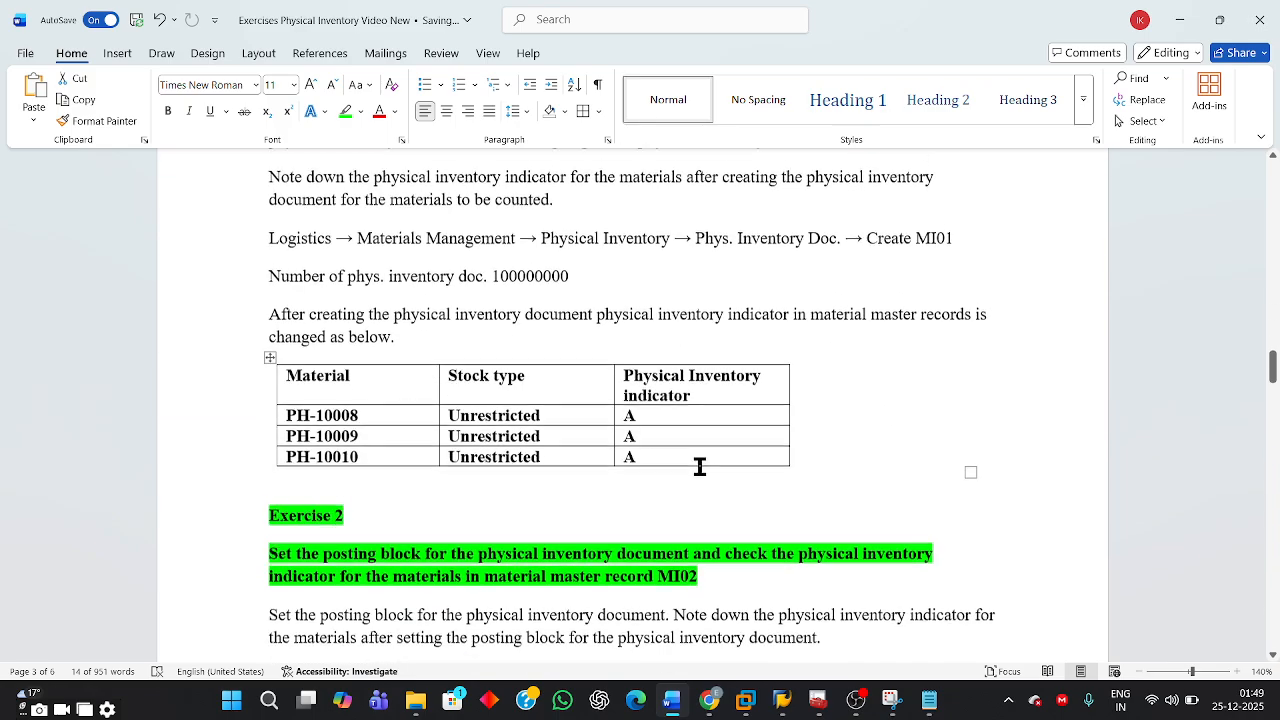
pyautogui.moveTo(576, 251); pyautogui.dragTo(493, 273)
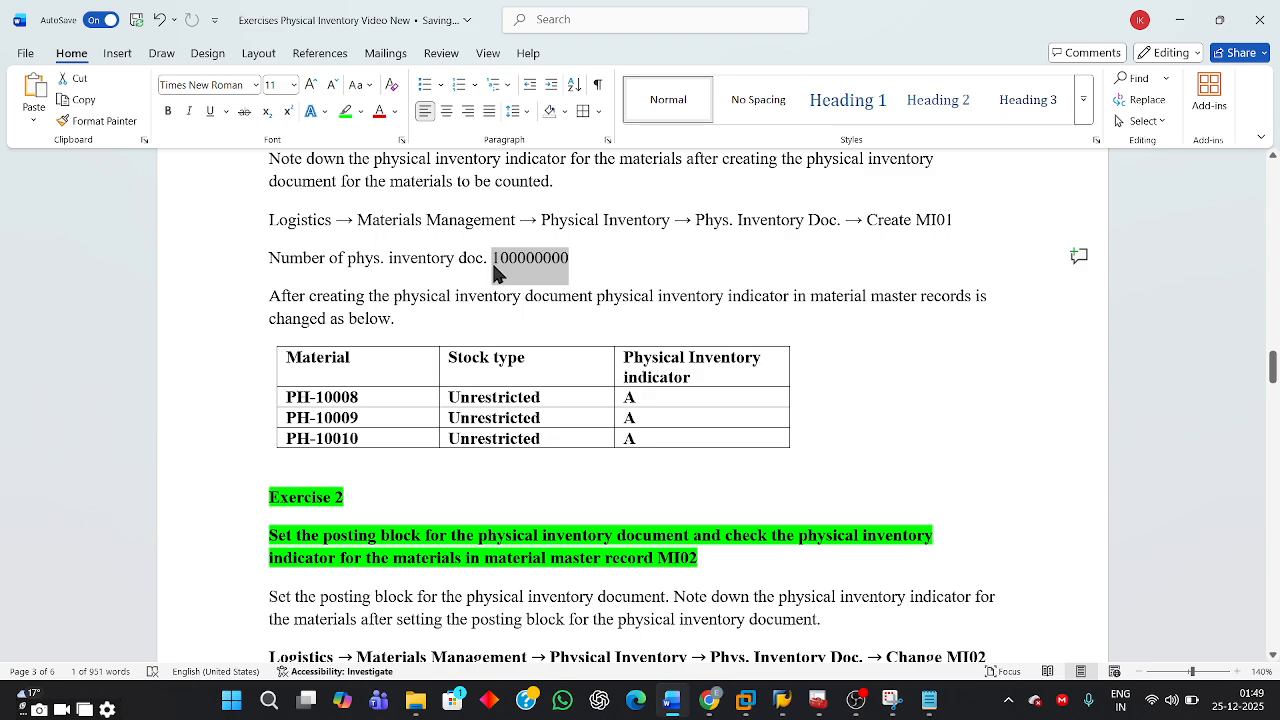
pyautogui.write('100000043')
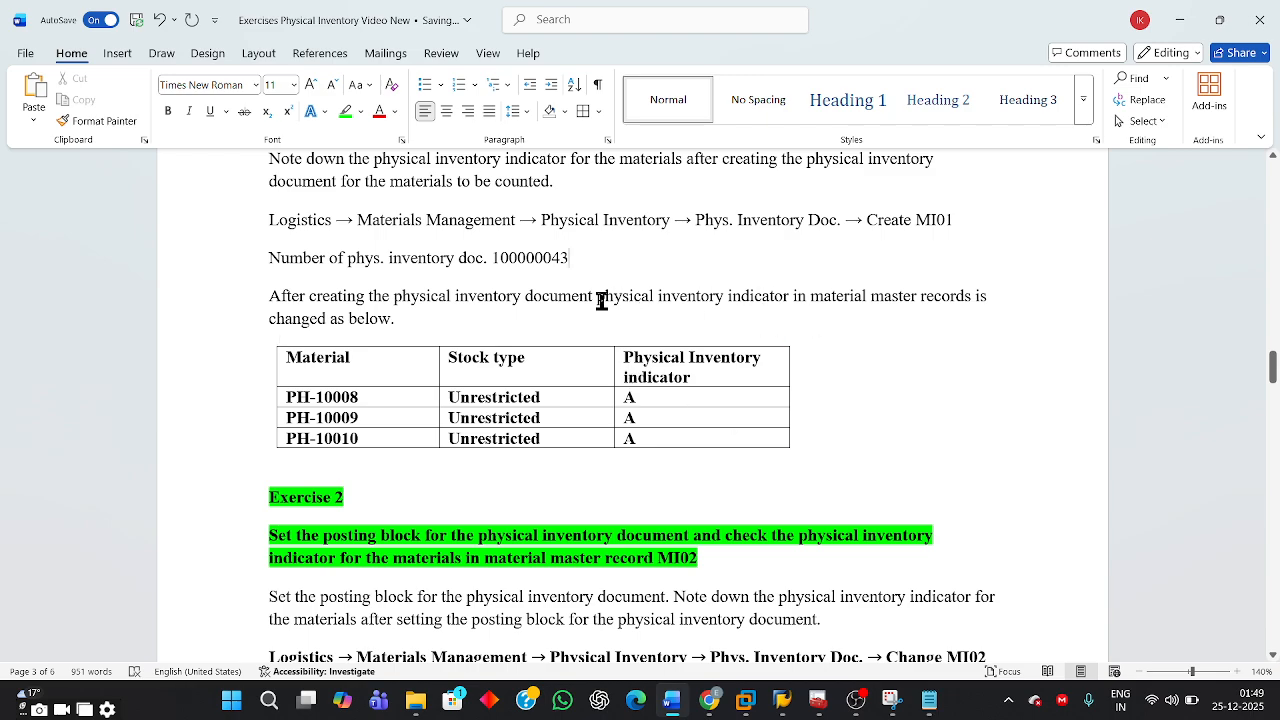
pyautogui.moveTo(602, 297); pyautogui.dragTo(764, 289)
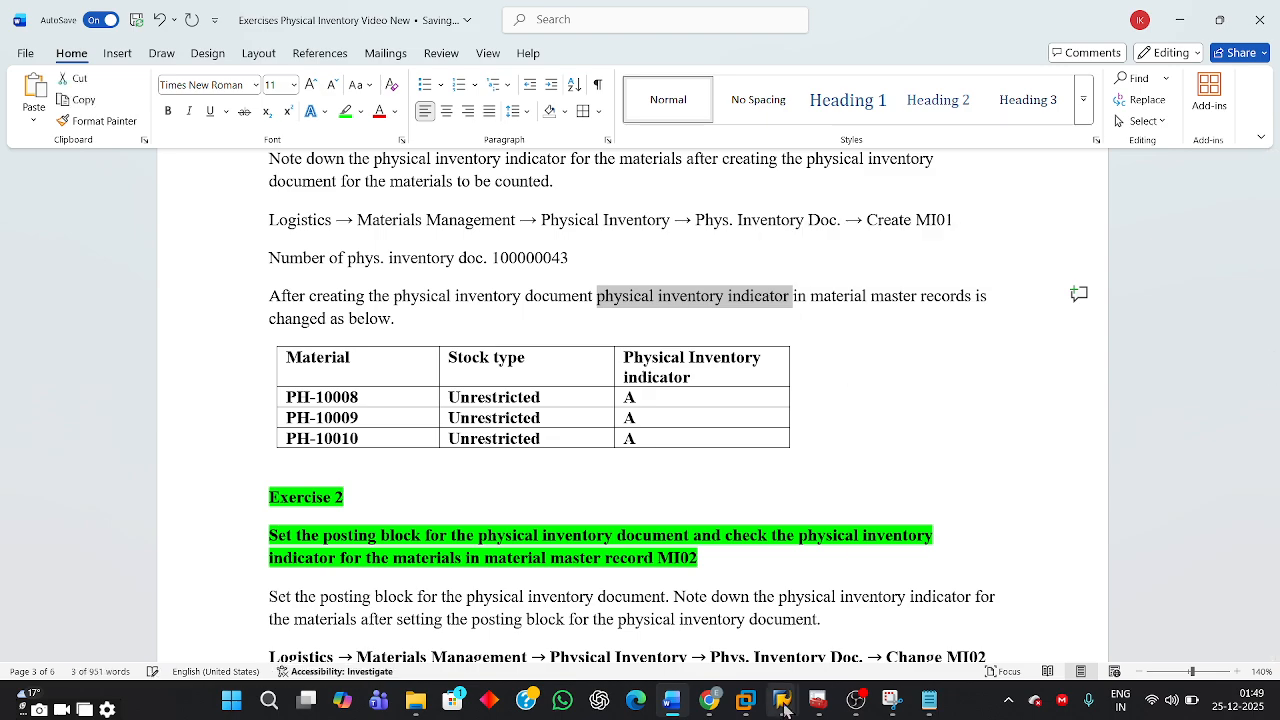
# Switch to the SAP Display Material session and reselect PH-10008 with the Plant Stock and Storage Location Stock views
pyautogui.moveTo(782, 700)
pyautogui.click(966, 628)
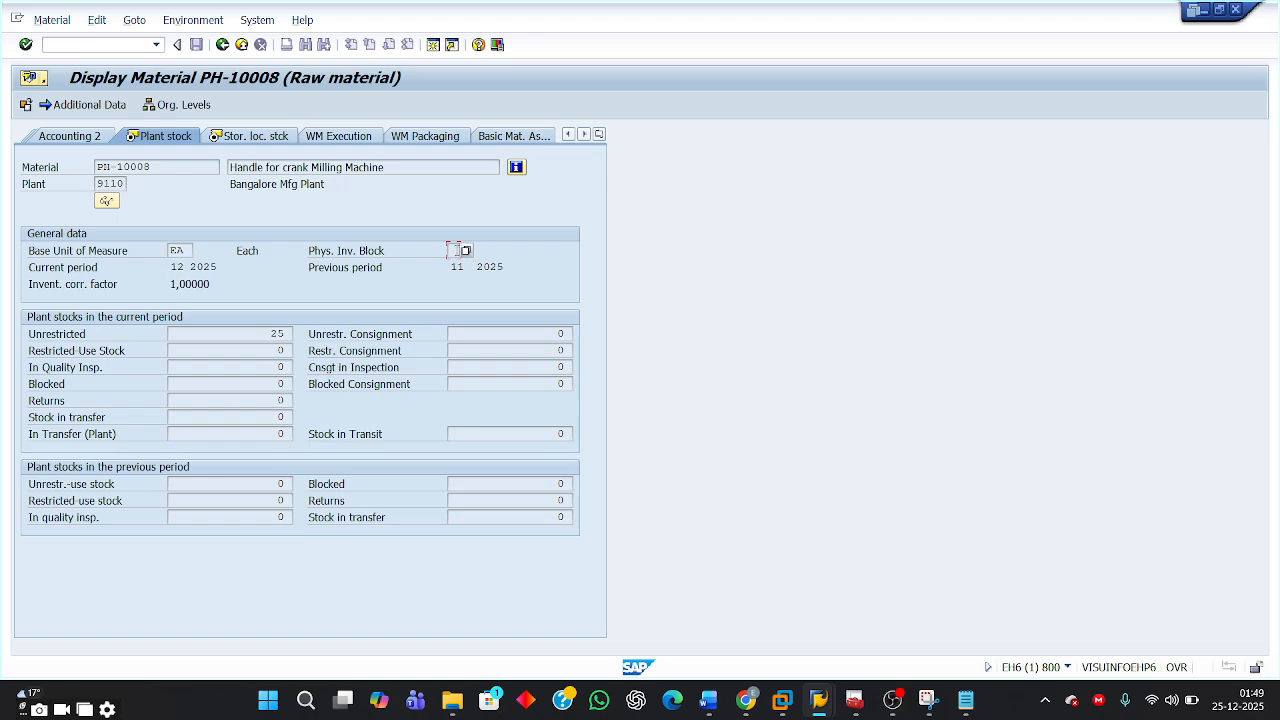
pyautogui.click(223, 45)
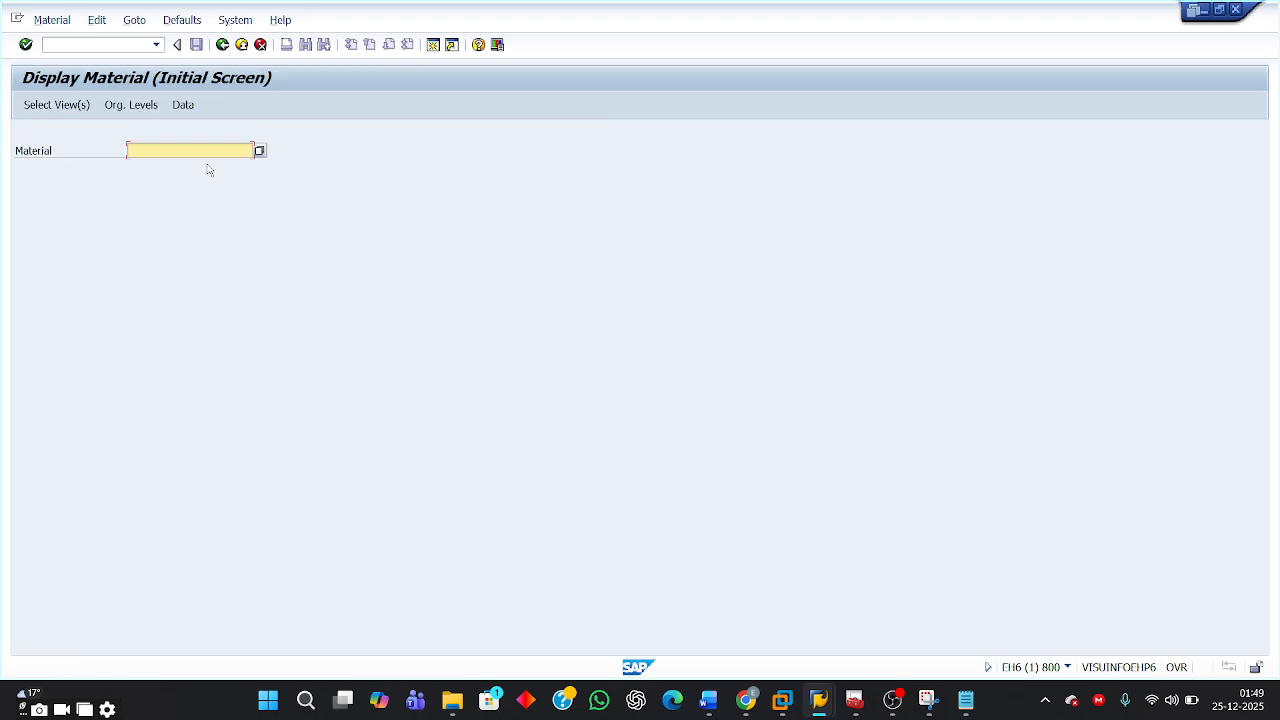
pyautogui.press('BackSpace')
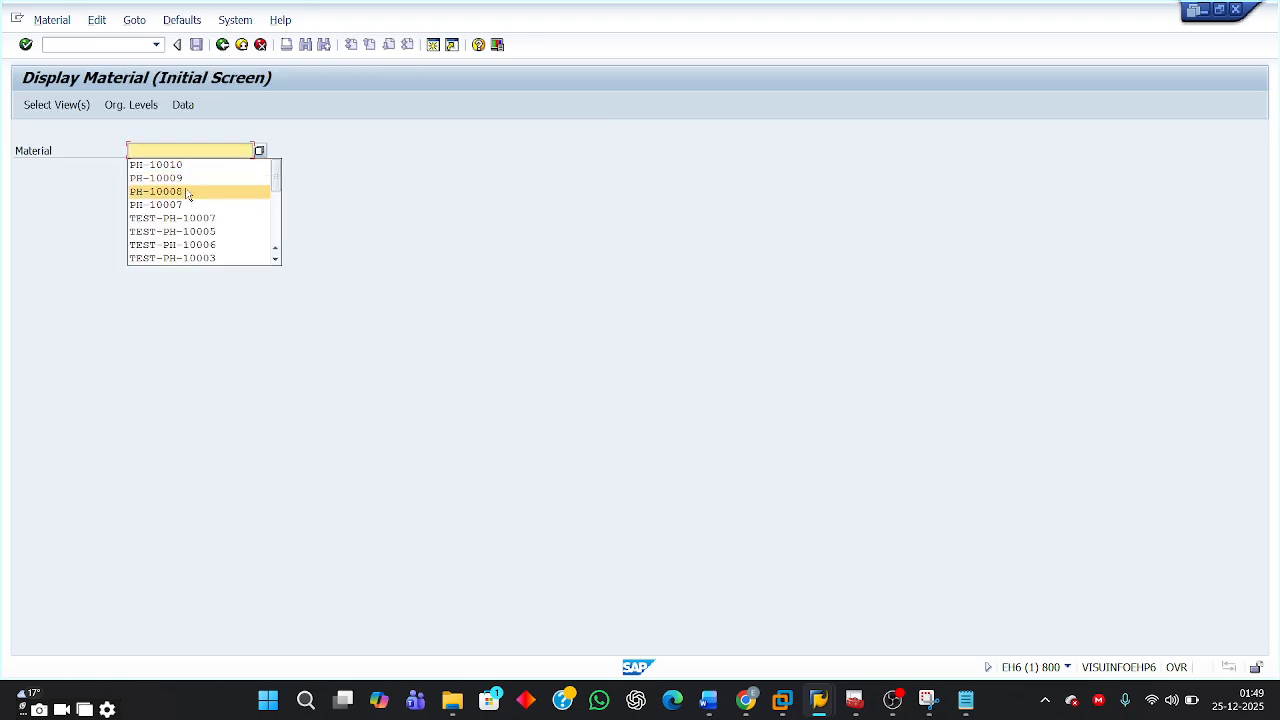
pyautogui.click(187, 193)
pyautogui.press('Return')
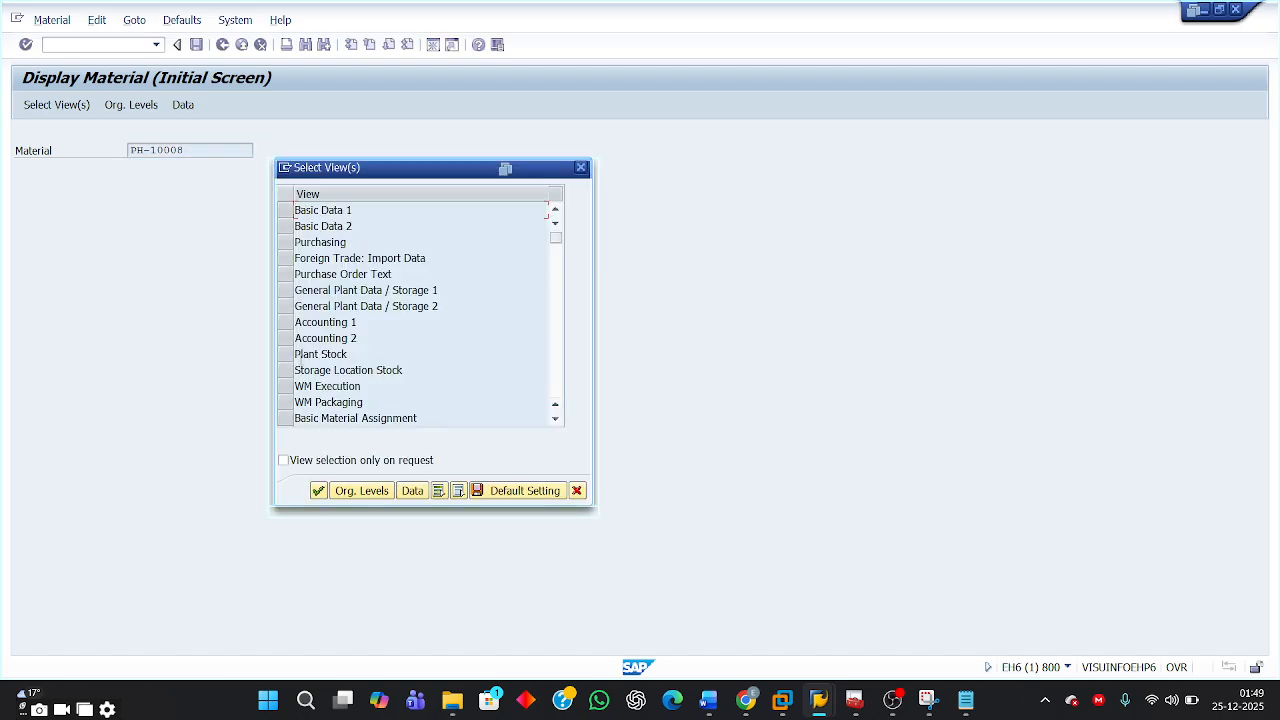
pyautogui.click(286, 354)
pyautogui.click(290, 371)
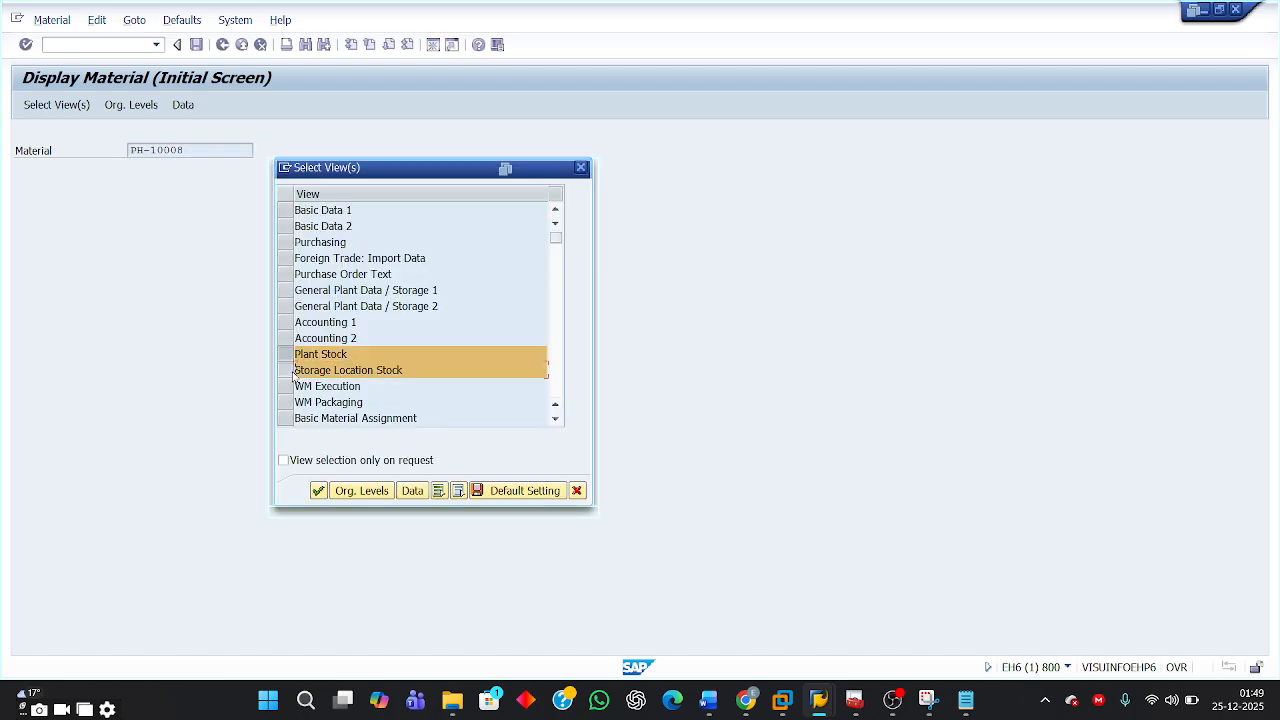
pyautogui.press('Return')
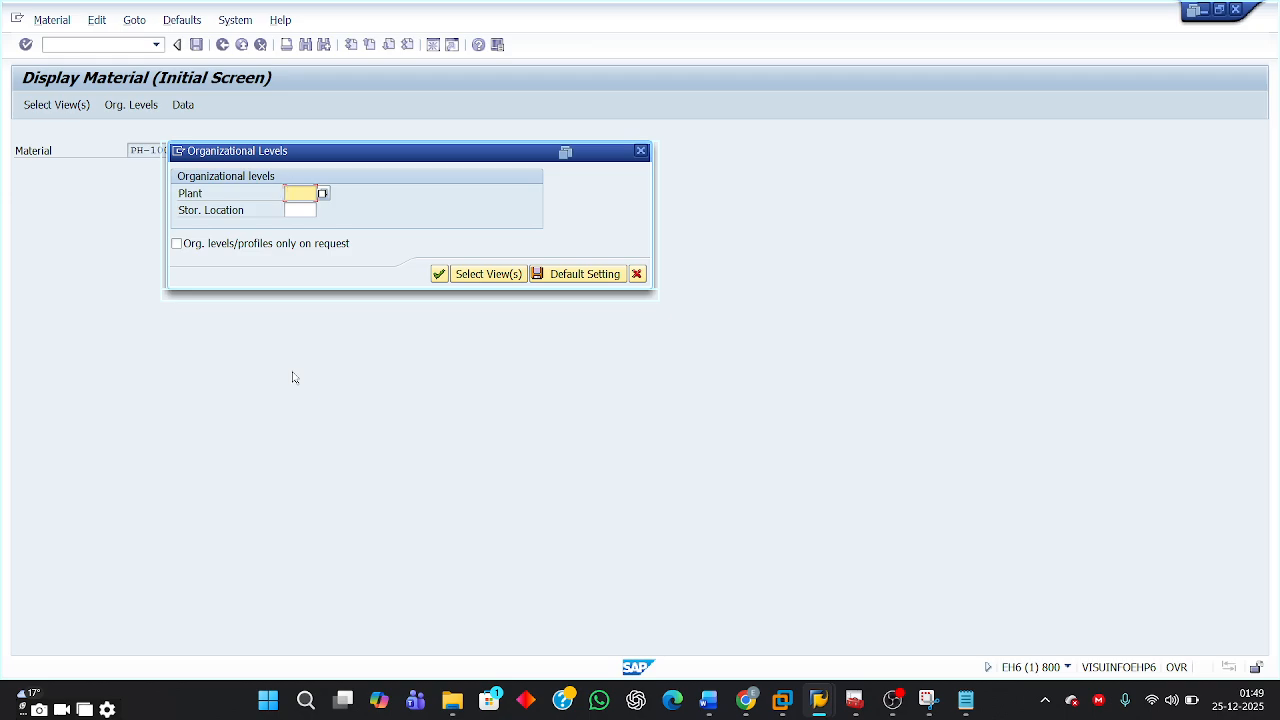
# Set the organizational levels to plant 9110 and storage location 1000, and display the material's stock data
pyautogui.press('space')
pyautogui.click(300, 207)
pyautogui.click(300, 210)
pyautogui.click(300, 225)
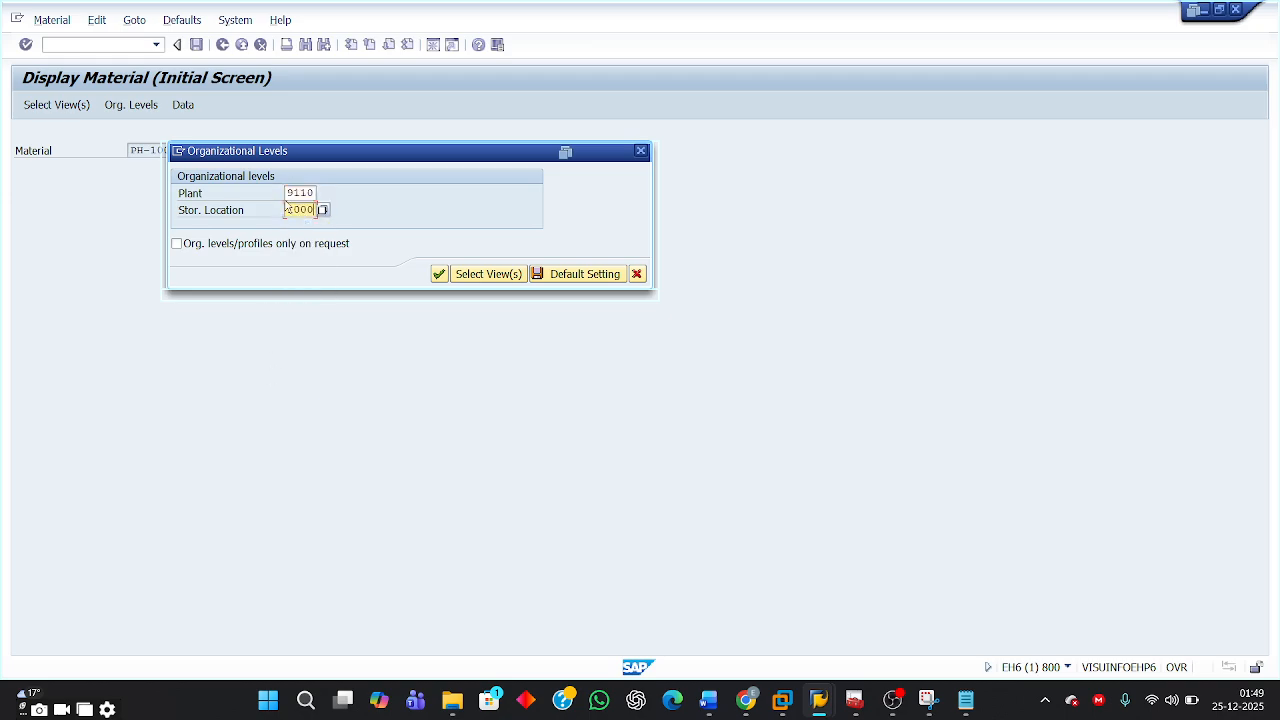
pyautogui.press('Return')
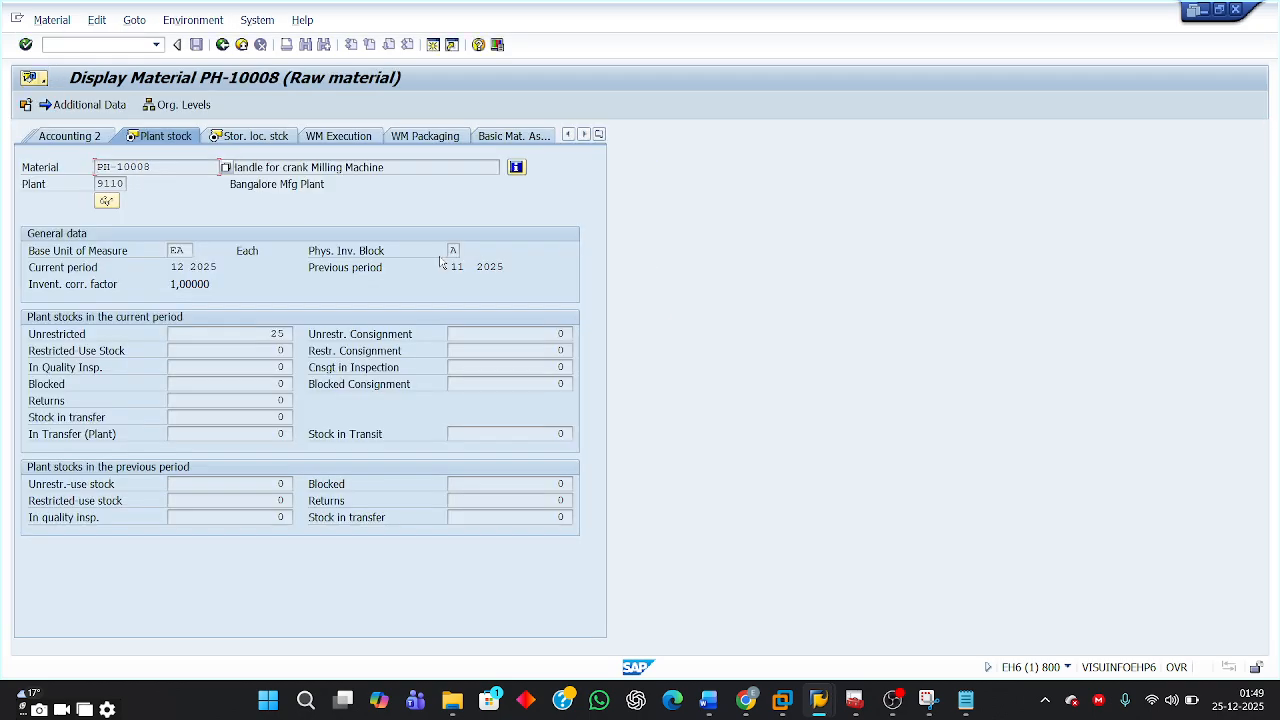
# Look up the meaning of the Phys. Inv. Block indicator for PH-10008, and check the indicator in the storage location stock data
pyautogui.click(454, 250)
pyautogui.click(466, 253)
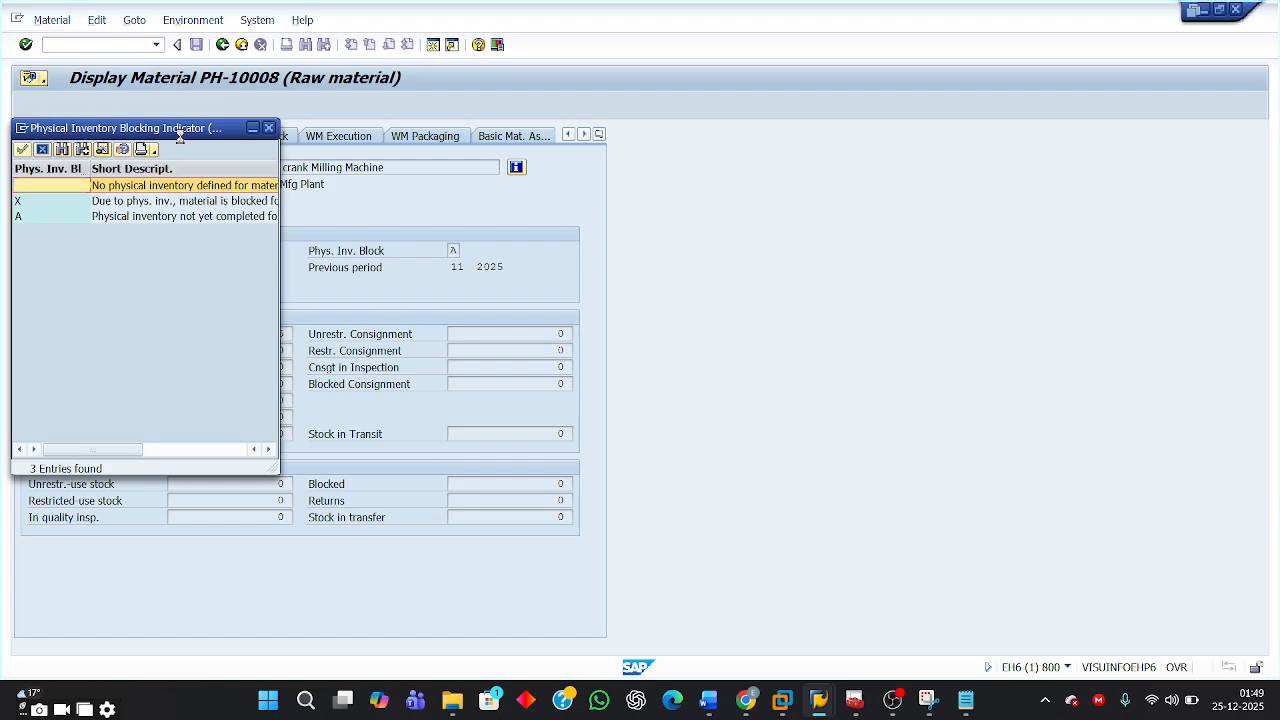
pyautogui.moveTo(185, 130); pyautogui.dragTo(960, 248)
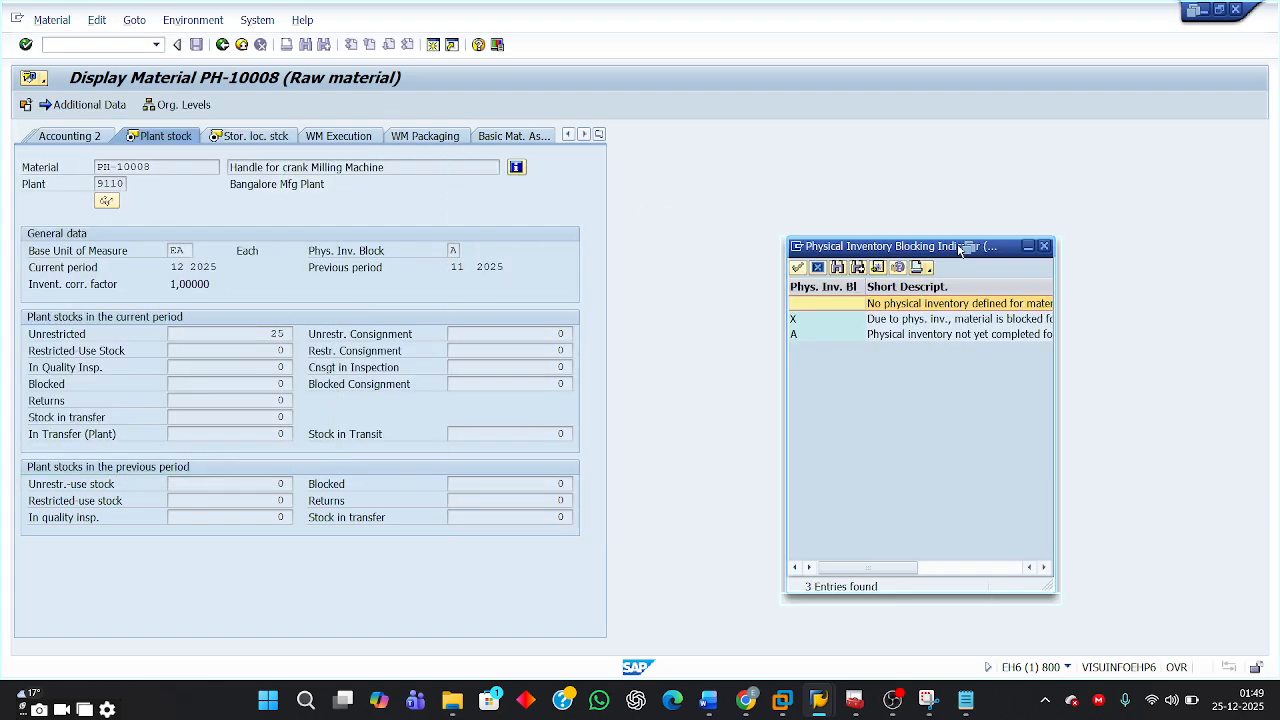
pyautogui.click(898, 337)
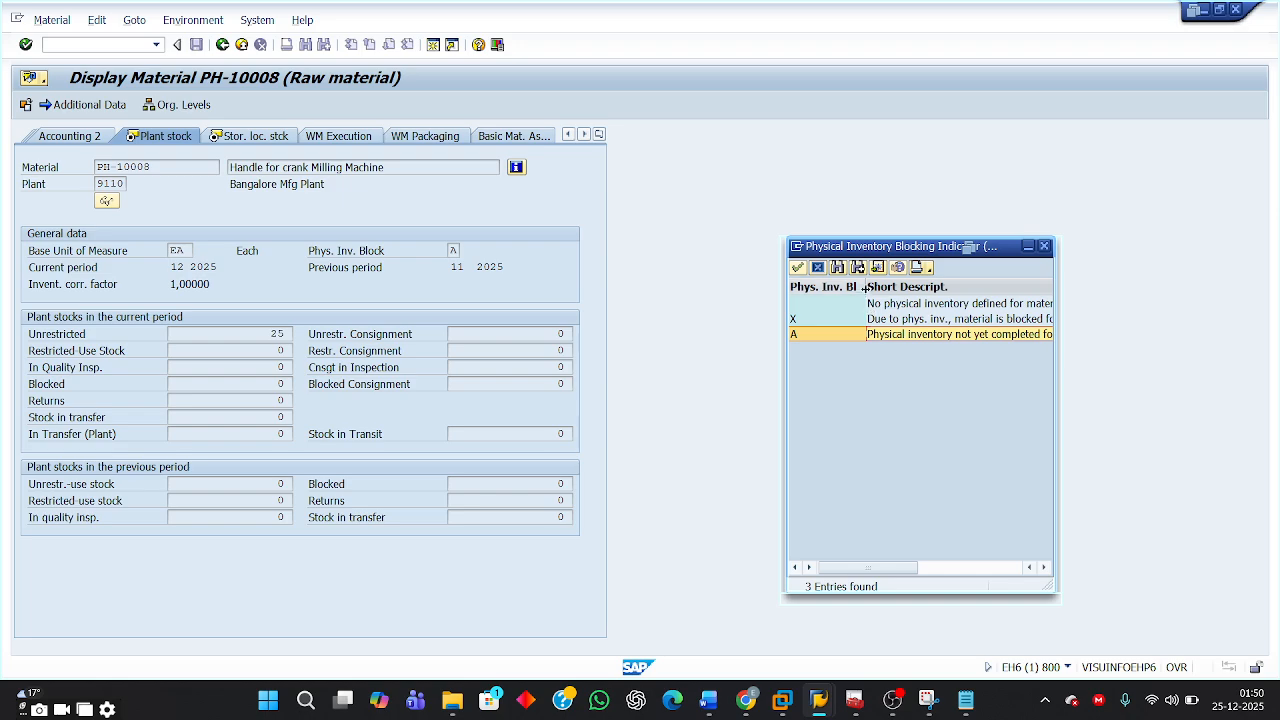
pyautogui.moveTo(865, 288); pyautogui.dragTo(817, 293)
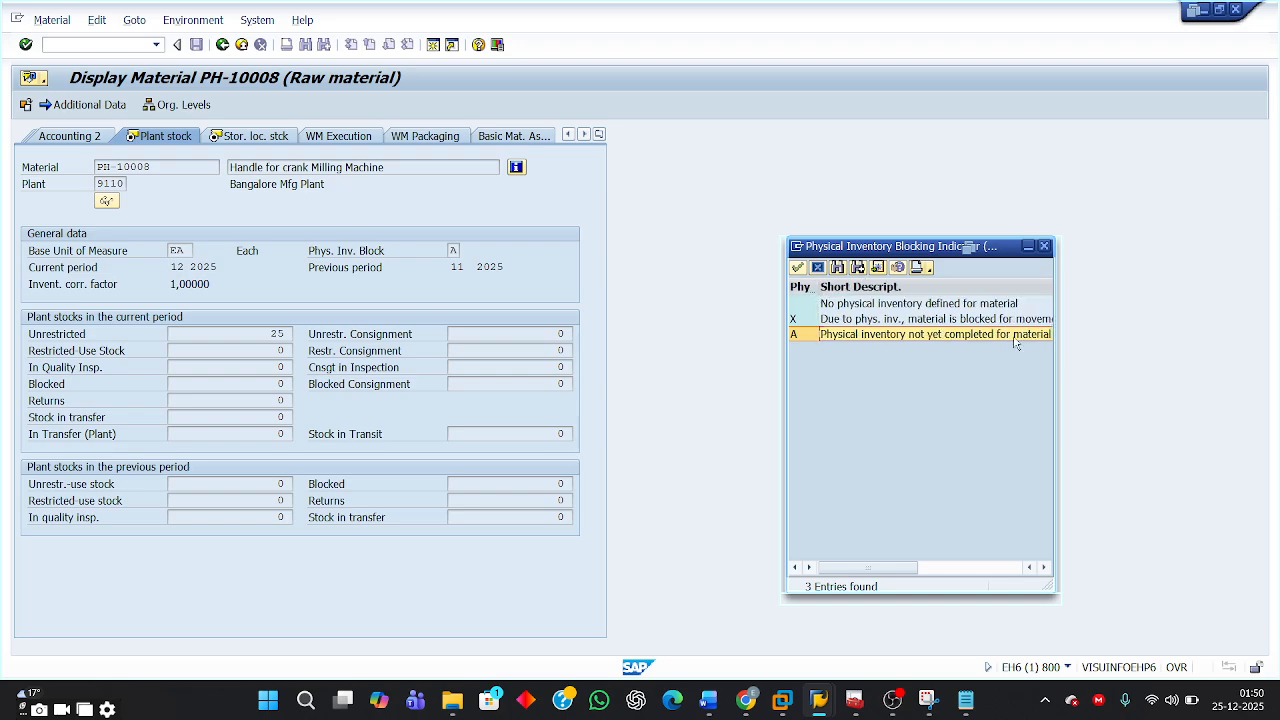
pyautogui.click(1045, 247)
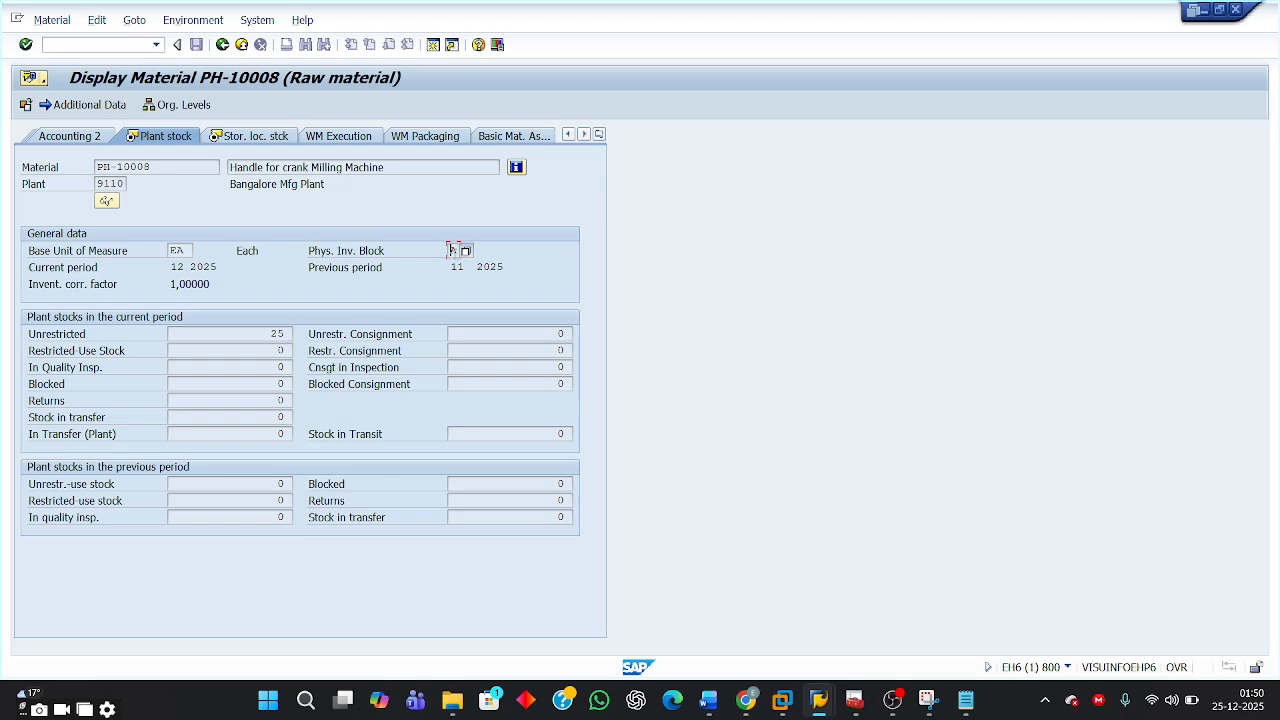
pyautogui.click(272, 137)
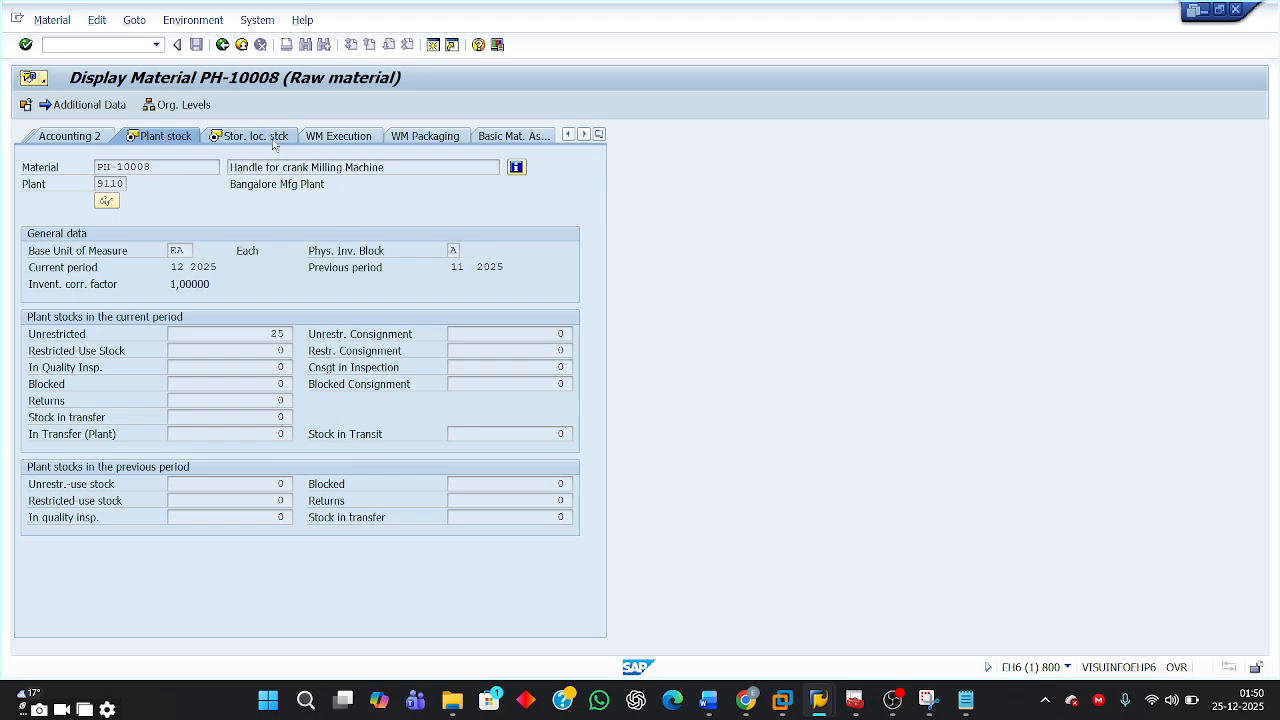
pyautogui.click(453, 251)
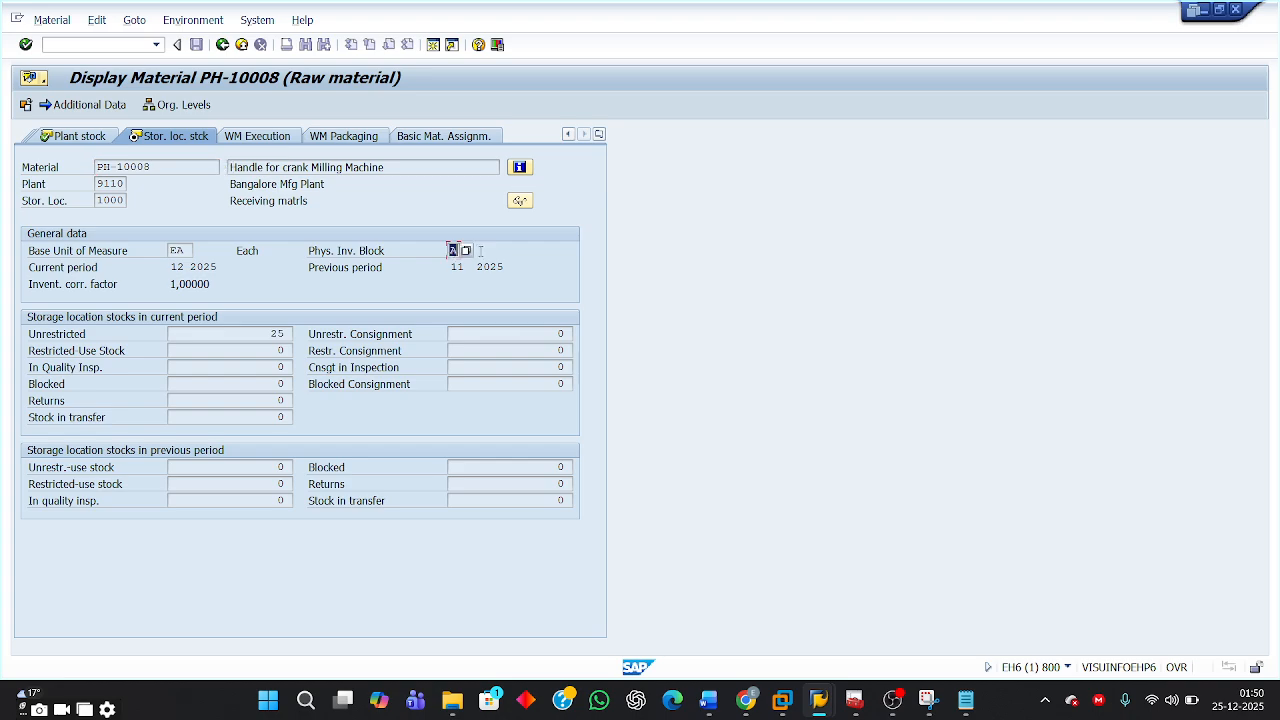
# Read the Exercise 2 instructions in the Word document, and return the SAP physical inventory session to the Easy Access menu
pyautogui.click(708, 700)
pyautogui.scroll(-3, 651, 500)
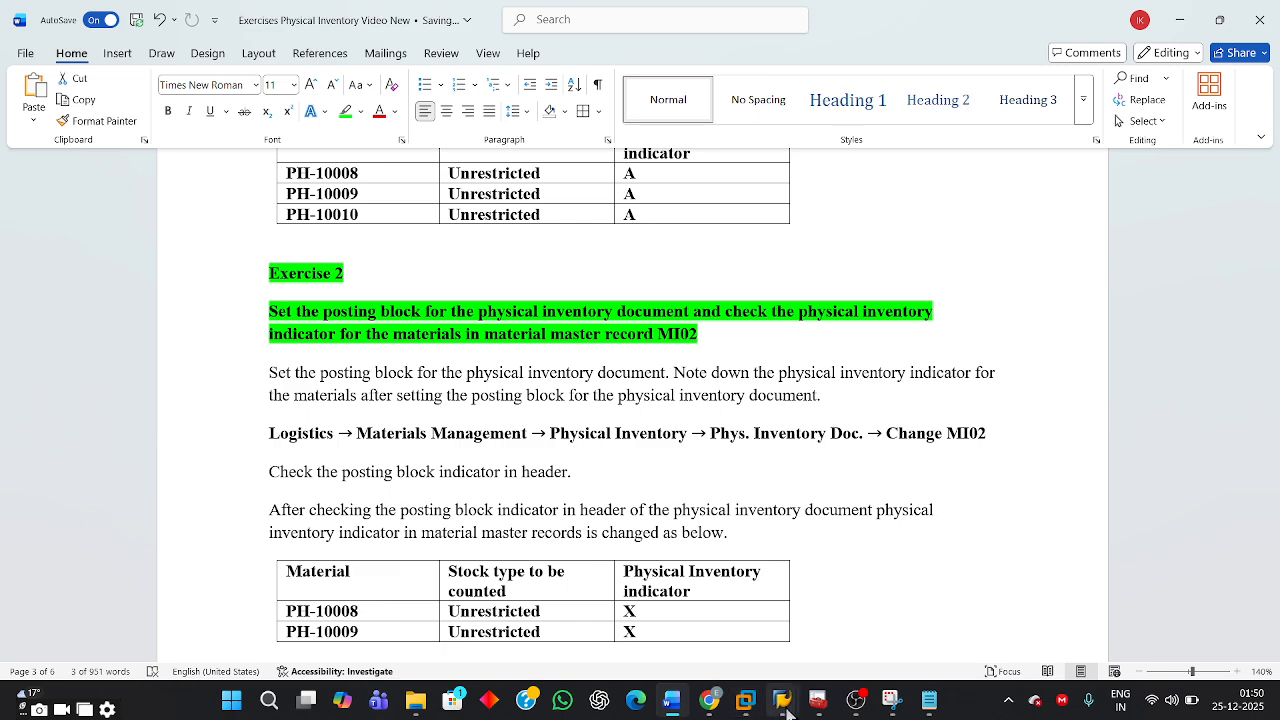
pyautogui.moveTo(745, 700)
pyautogui.moveTo(1147, 608)
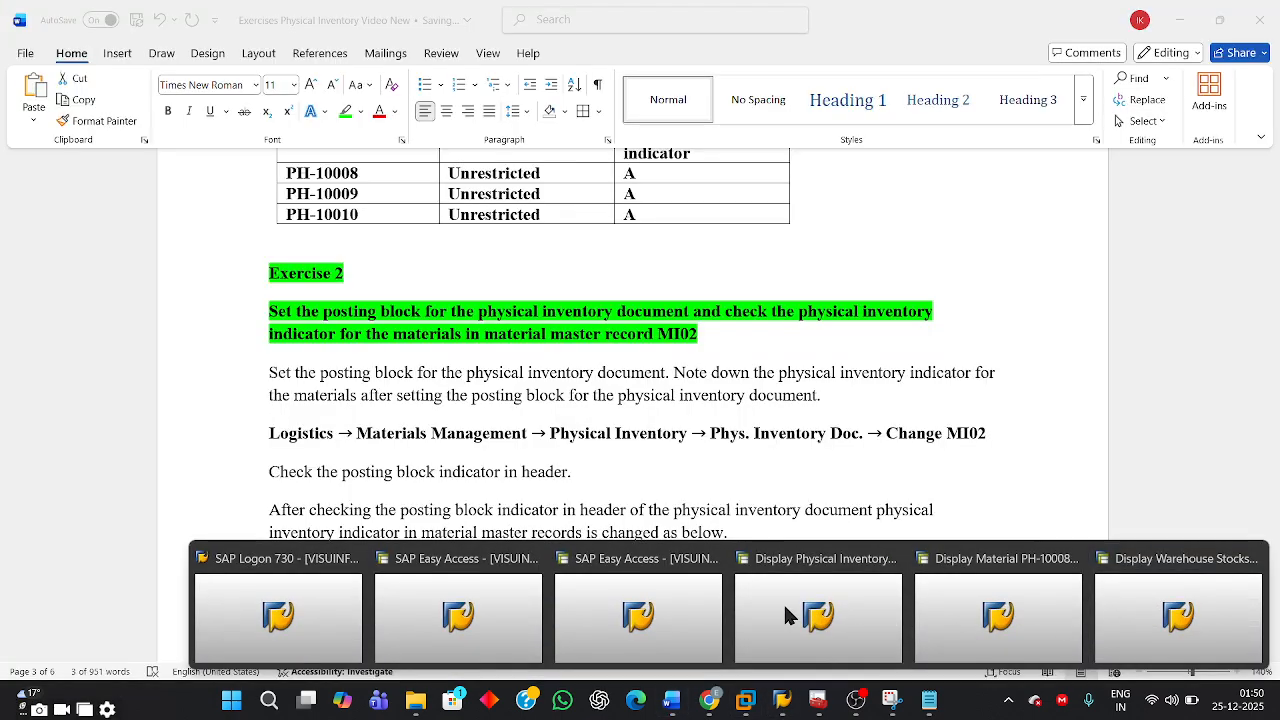
pyautogui.click(789, 614)
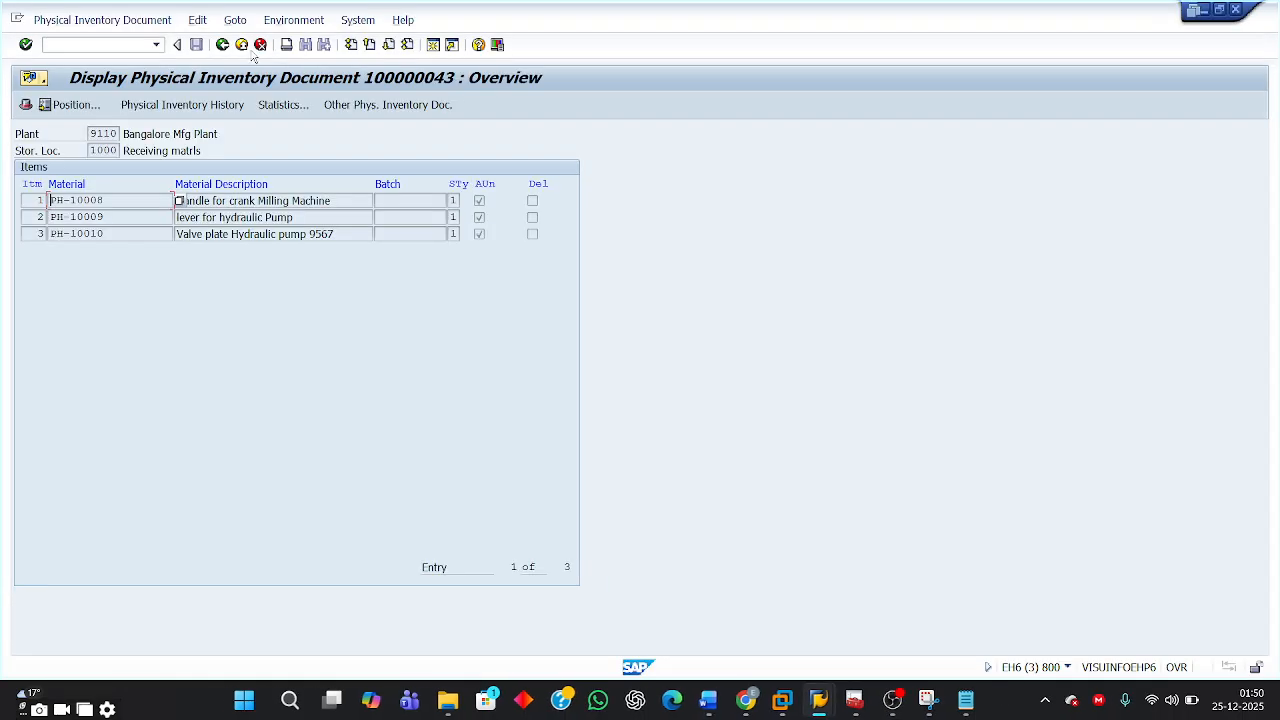
pyautogui.click(223, 45)
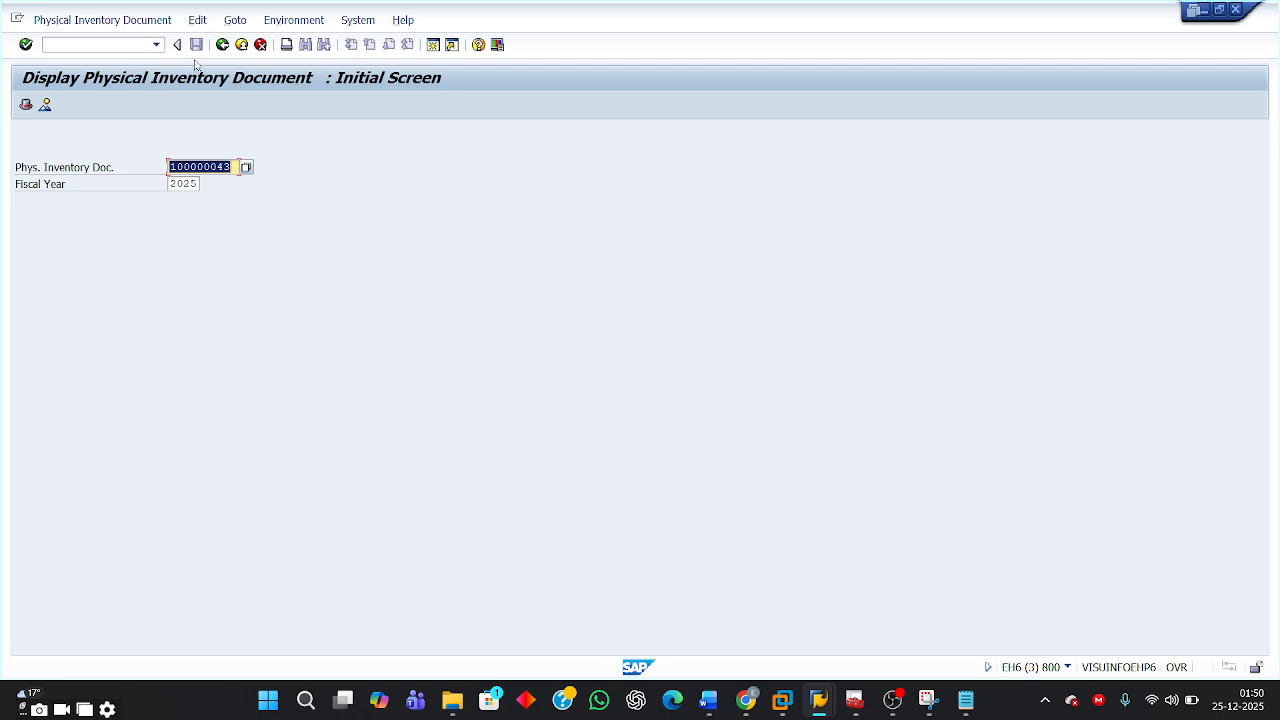
pyautogui.click(222, 44)
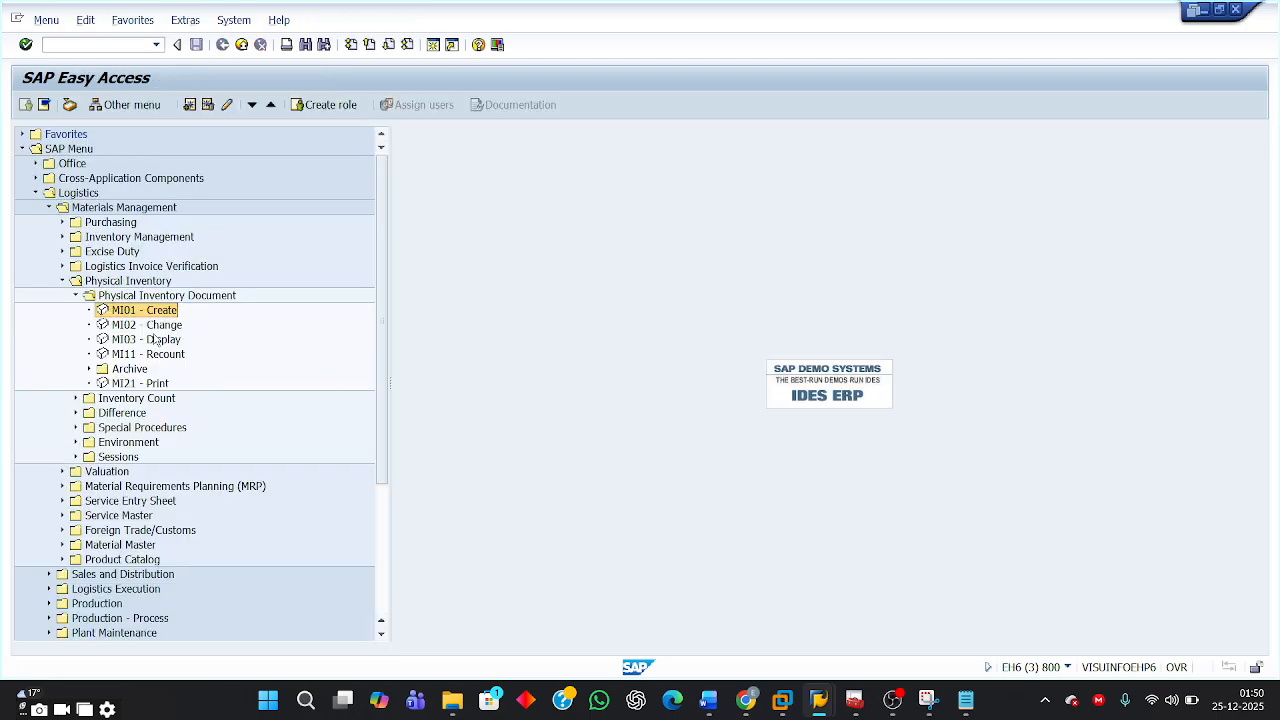
# Open physical inventory document 100000043 of fiscal year 2025 in MI02, set the Posting Block in its header and save it
pyautogui.click(155, 328)
pyautogui.doubleClick(155, 331)
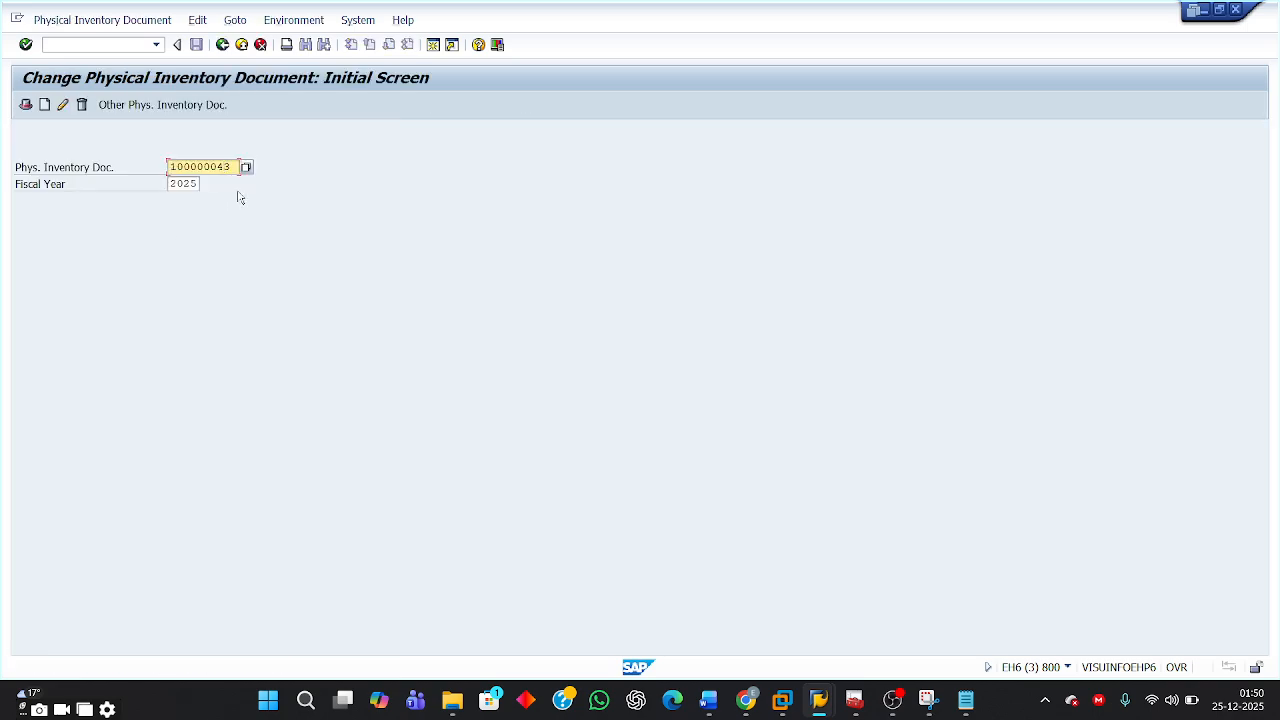
pyautogui.press('Return')
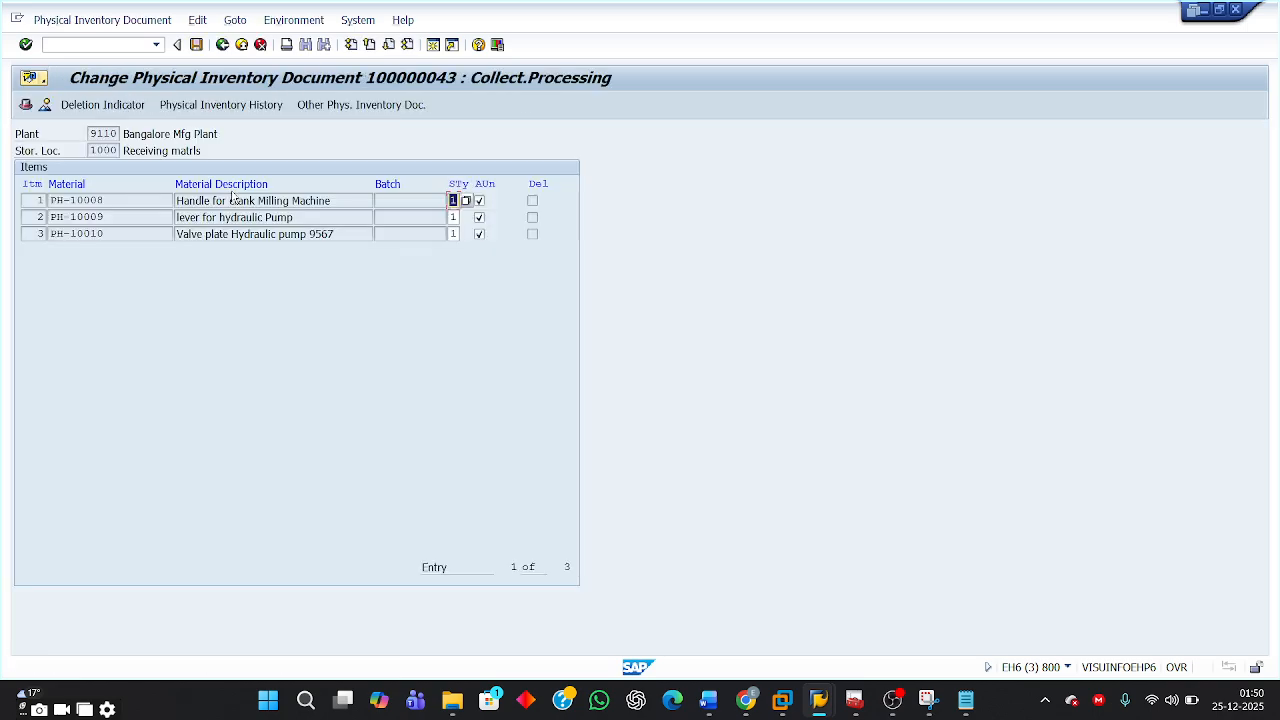
pyautogui.click(26, 105)
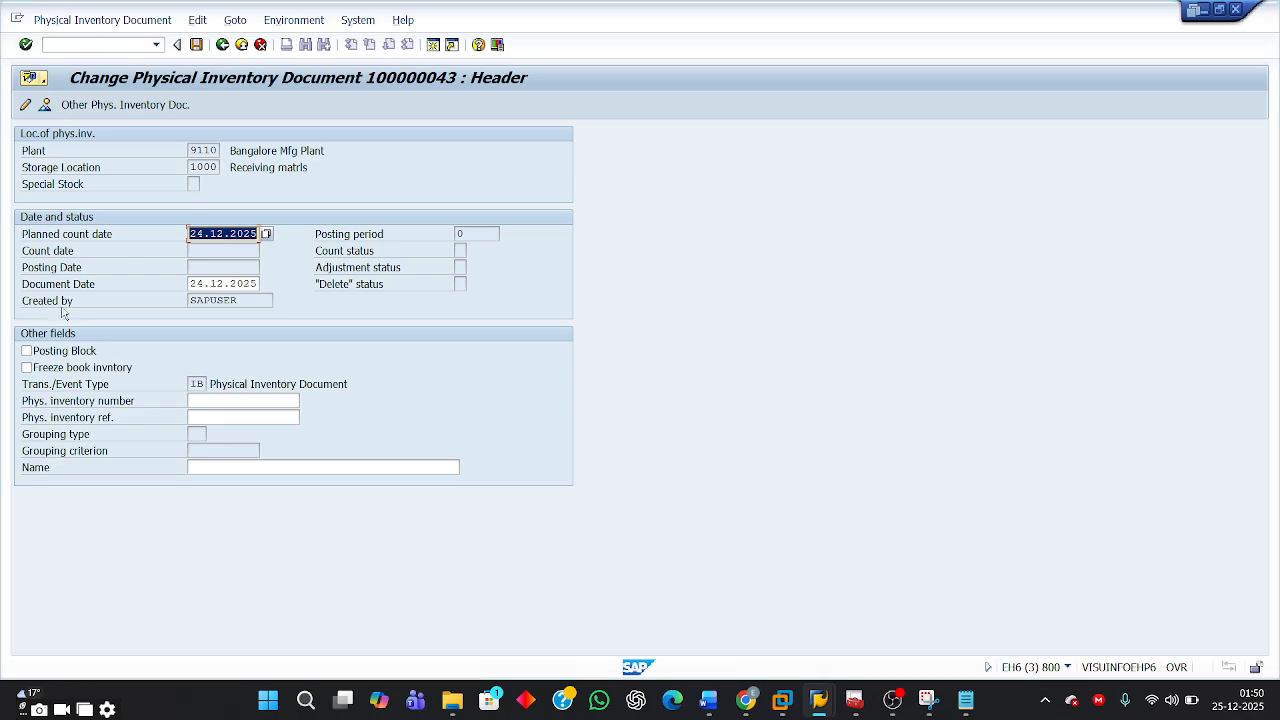
pyautogui.click(27, 352)
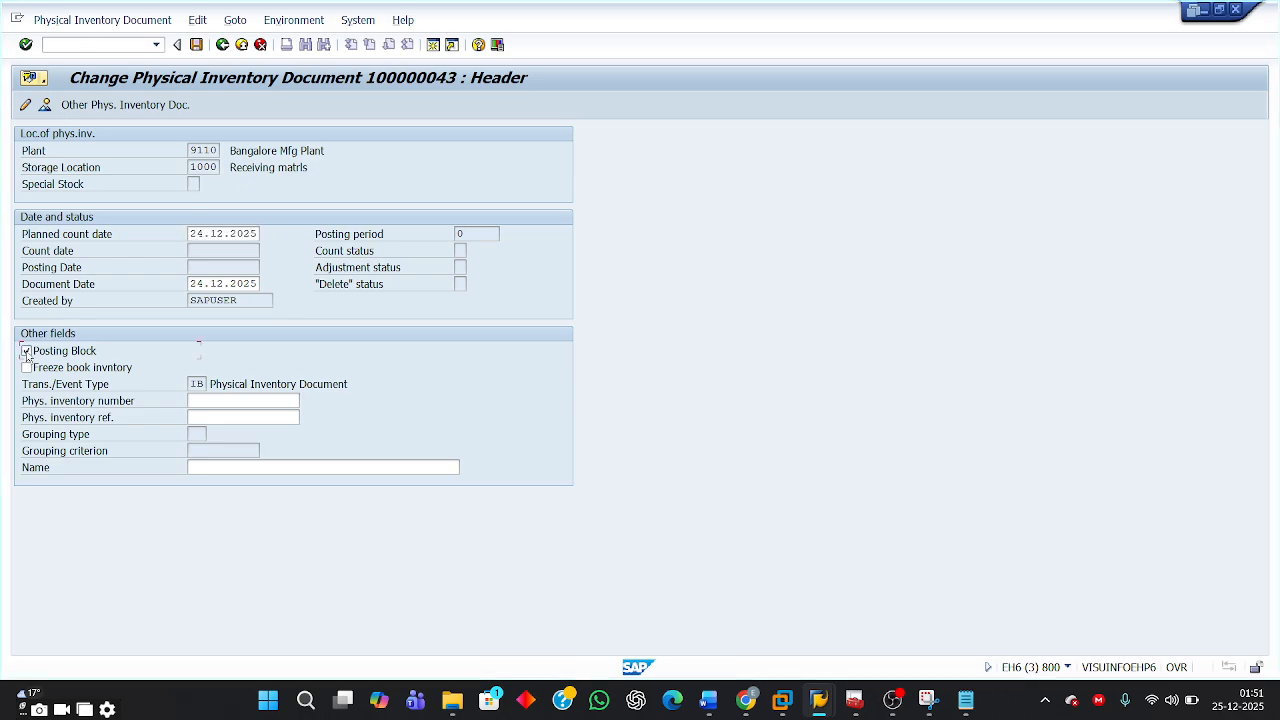
pyautogui.click(197, 45)
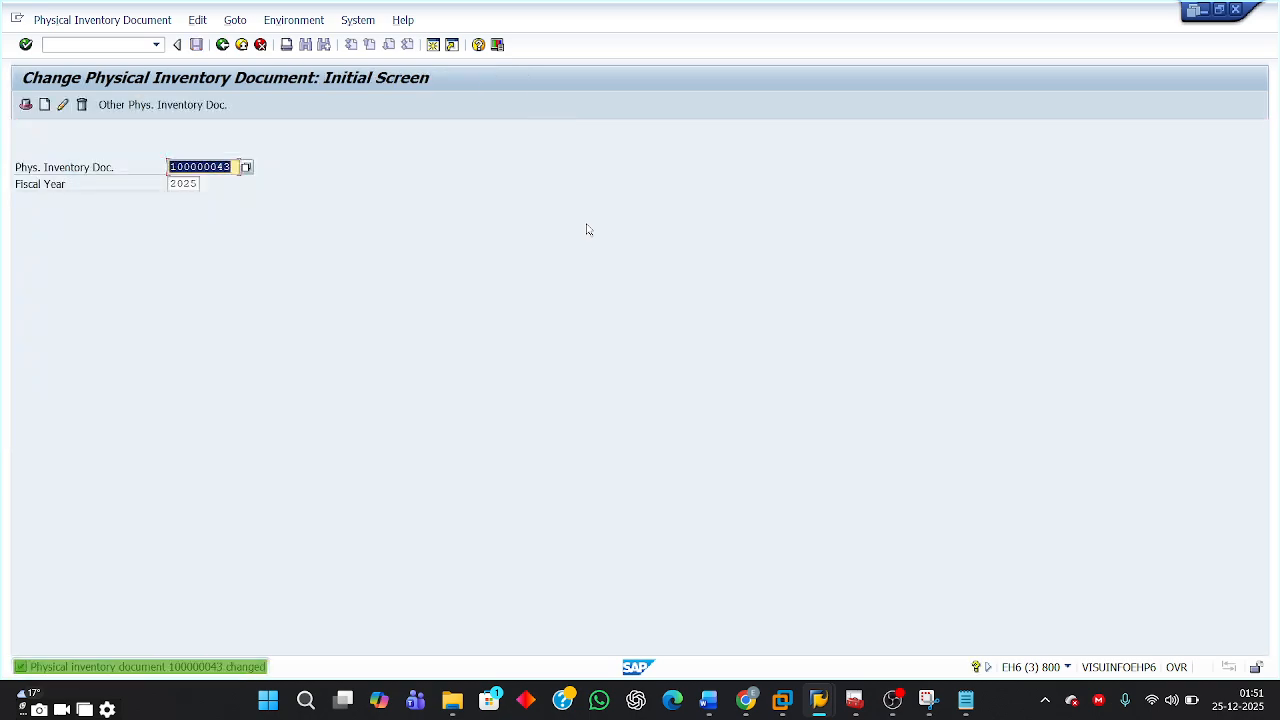
# Recheck Exercise 2 in Word, and display the header of physical inventory document 100000043 in SAP to check its posting block
pyautogui.moveTo(708, 700)
pyautogui.click(663, 632)
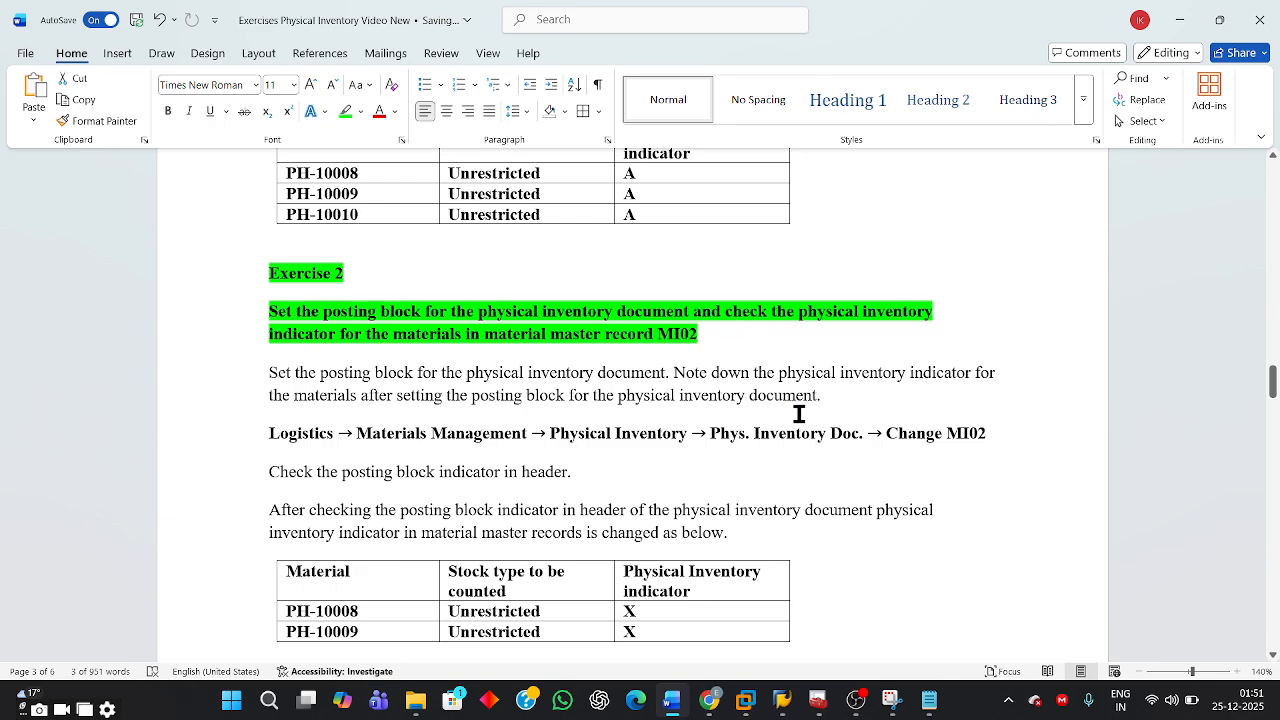
pyautogui.moveTo(782, 702)
pyautogui.click(786, 606)
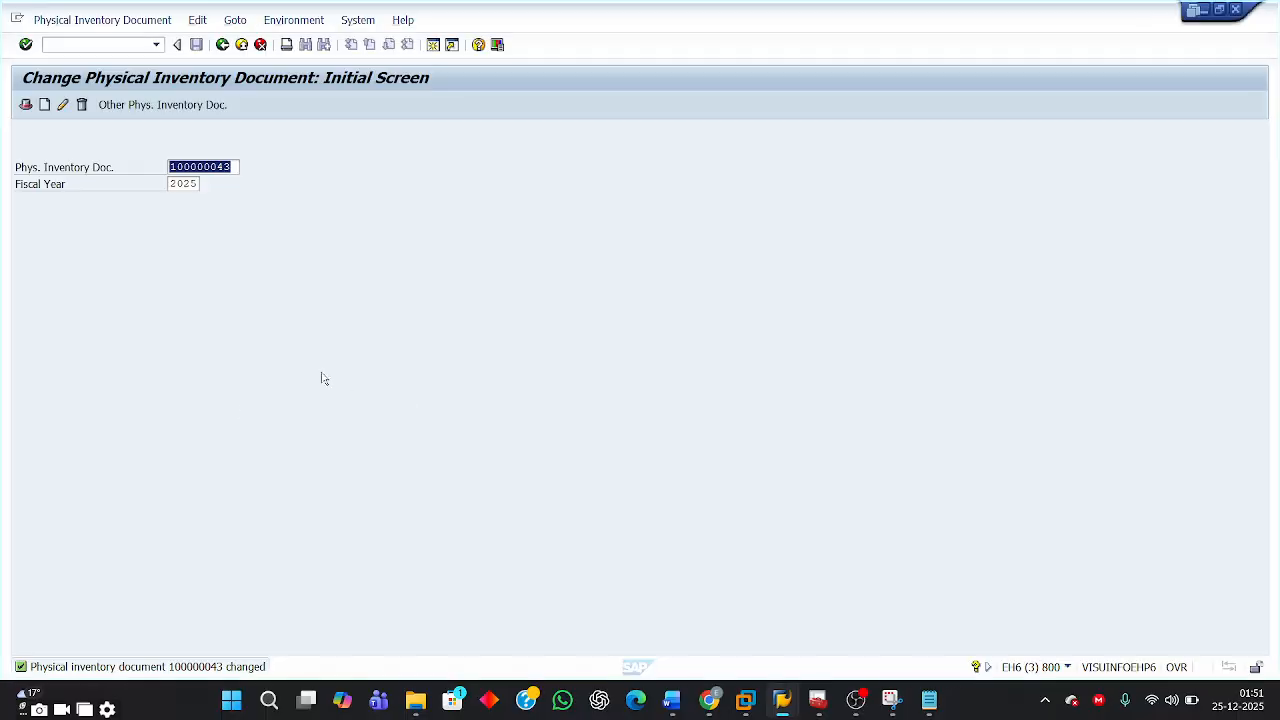
pyautogui.click(87, 22)
pyautogui.click(94, 100)
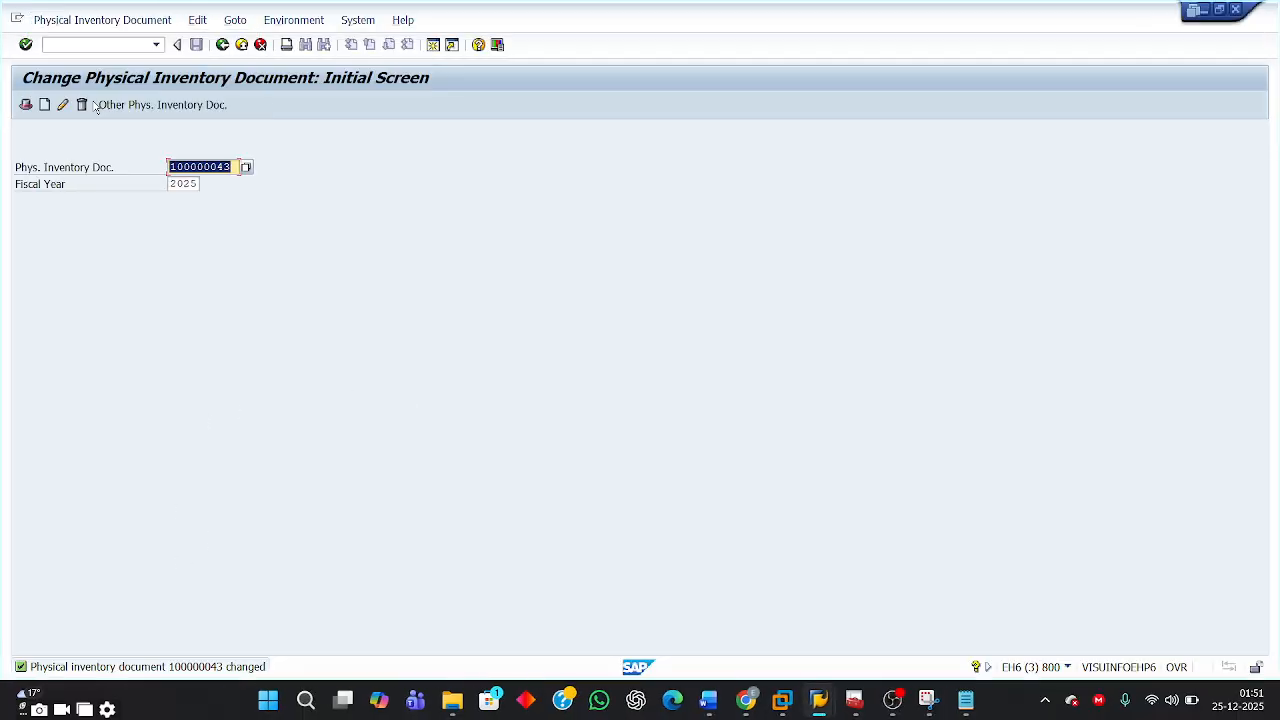
pyautogui.press('Return')
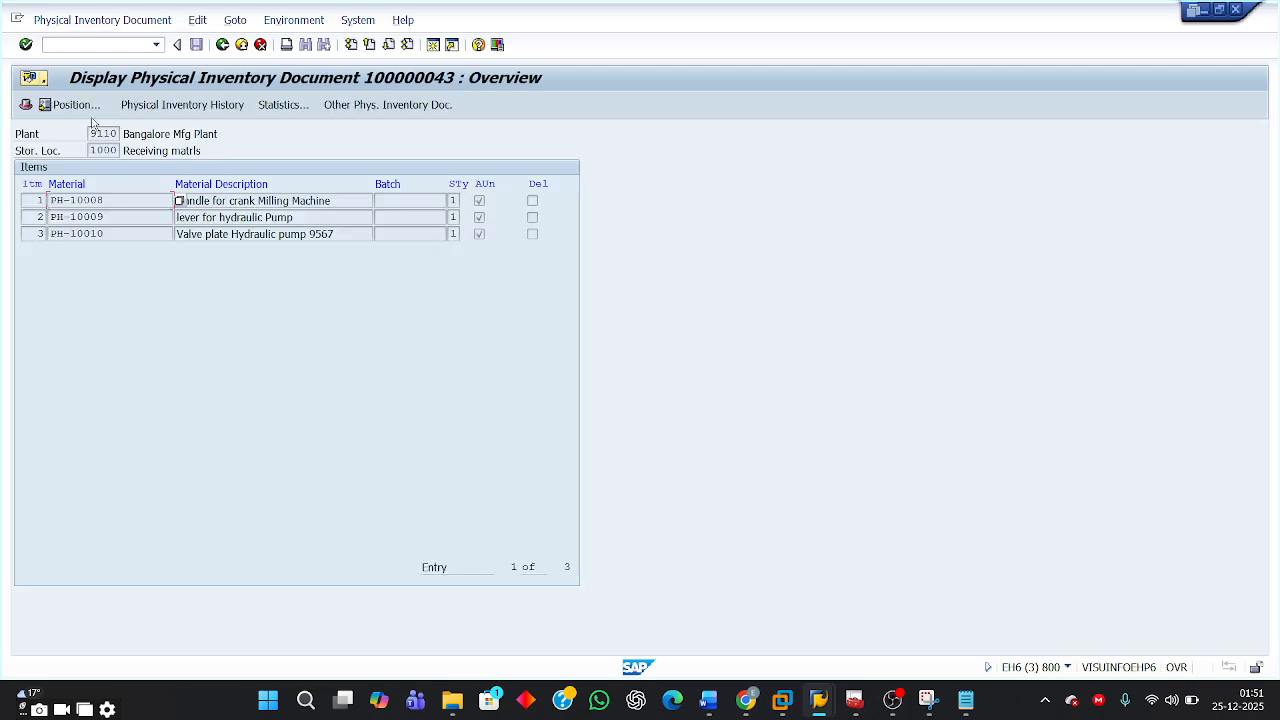
pyautogui.click(27, 105)
pyautogui.click(41, 355)
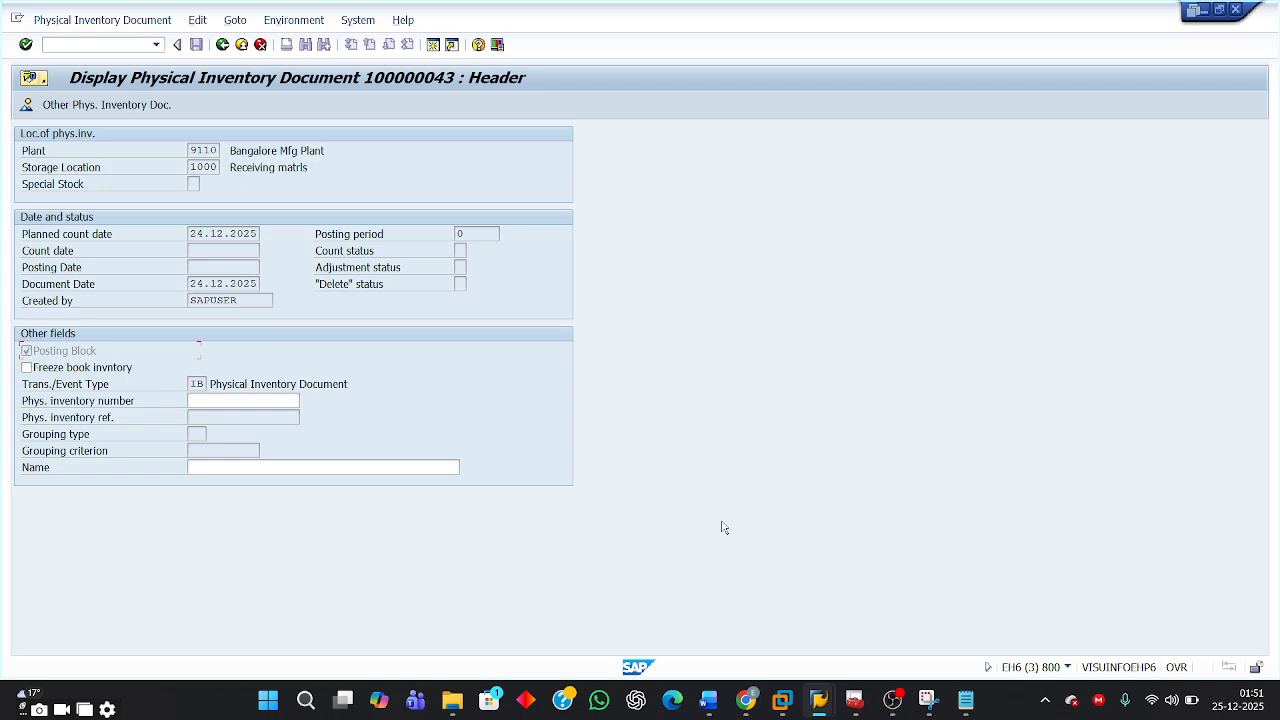
# Switch to the SAP Display Material session and reopen PH-10008 with the Plant Stock and Storage Location Stock views
pyautogui.moveTo(772, 685)
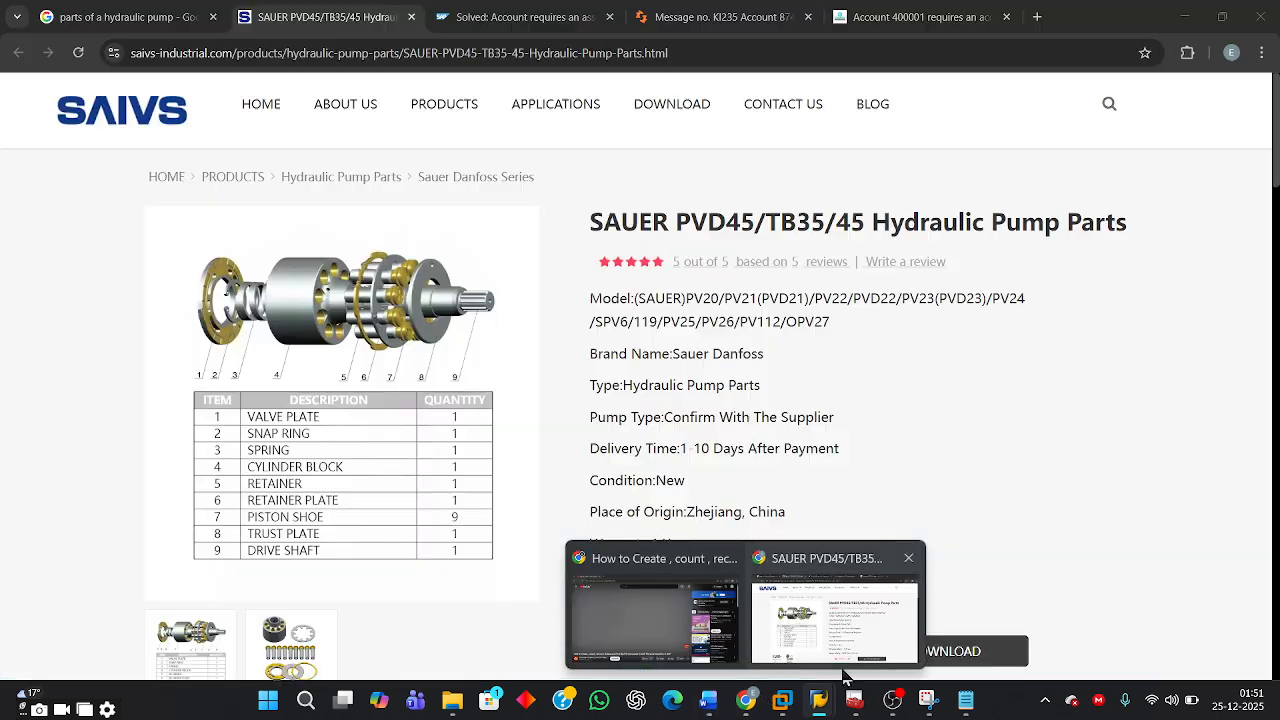
pyautogui.moveTo(818, 700)
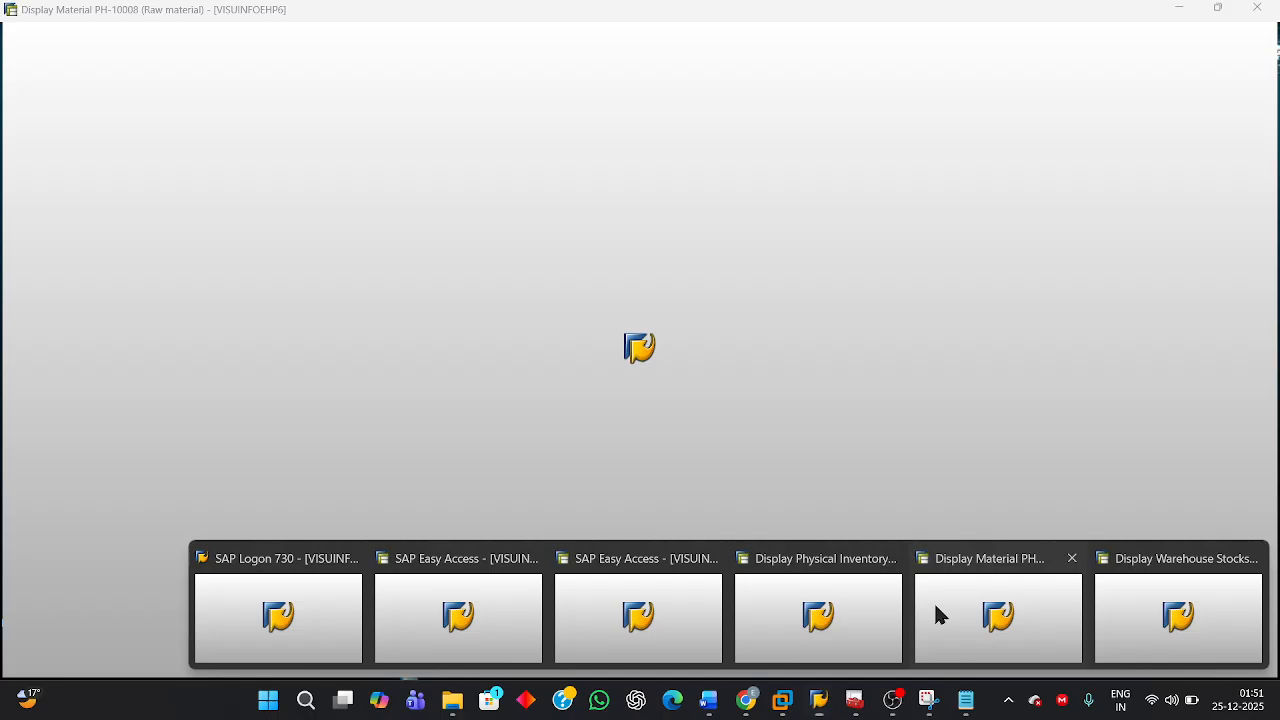
pyautogui.click(934, 614)
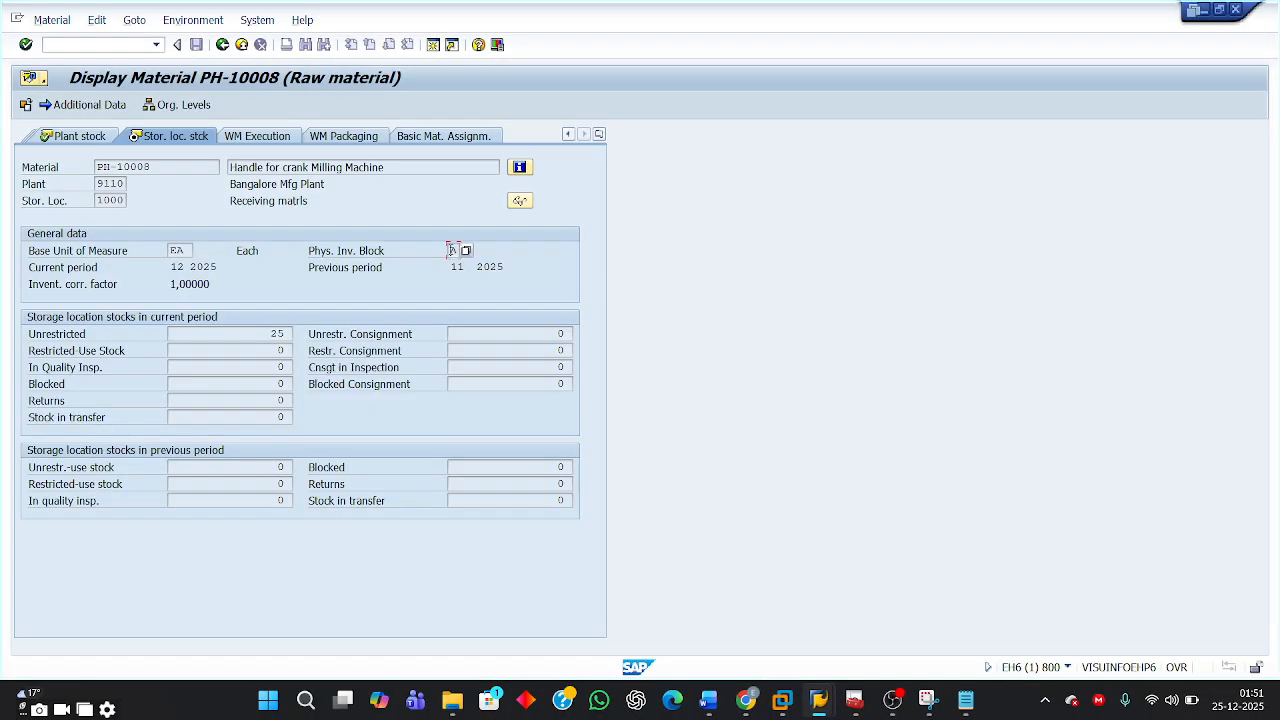
pyautogui.doubleClick(452, 250)
pyautogui.click(223, 45)
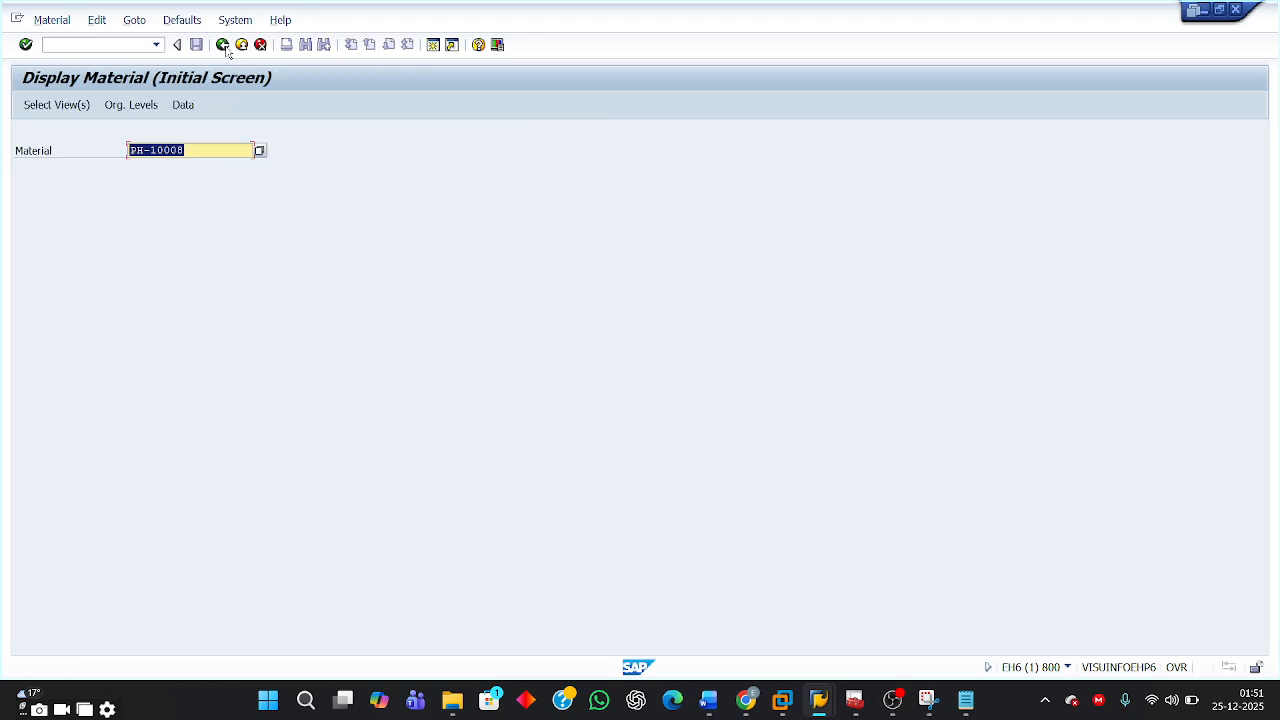
pyautogui.press('Return')
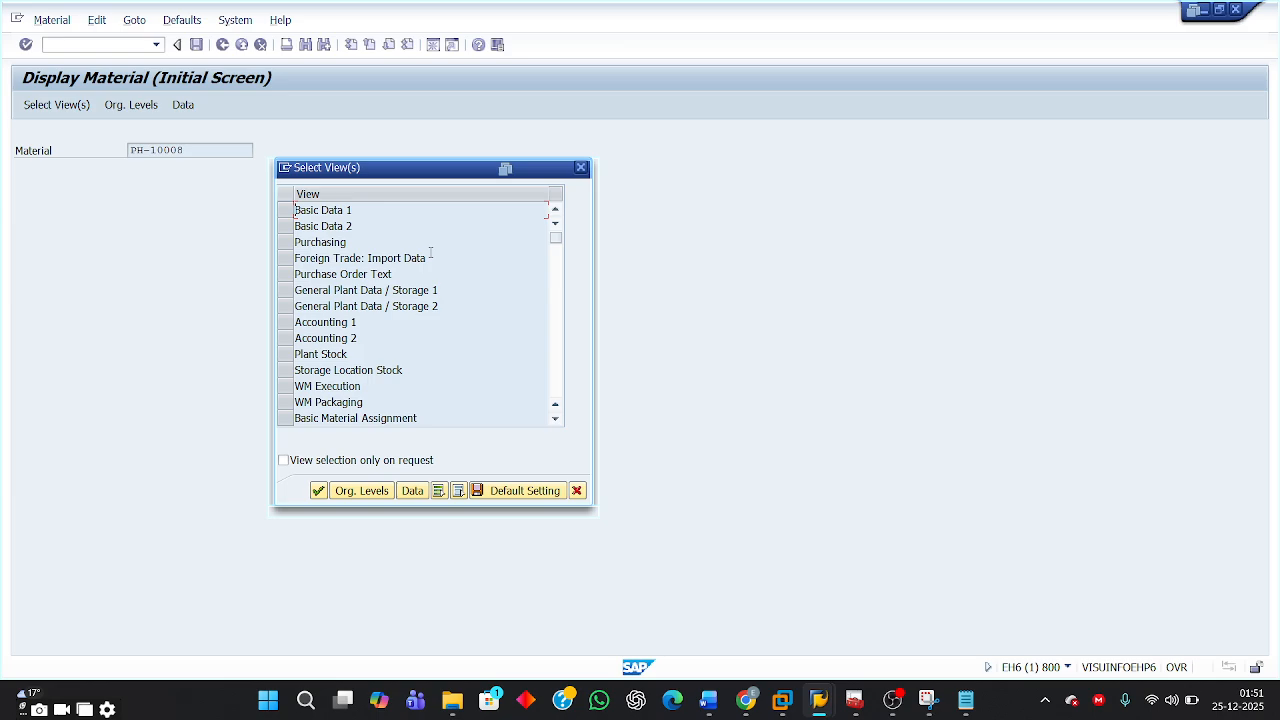
pyautogui.click(285, 355)
pyautogui.click(287, 371)
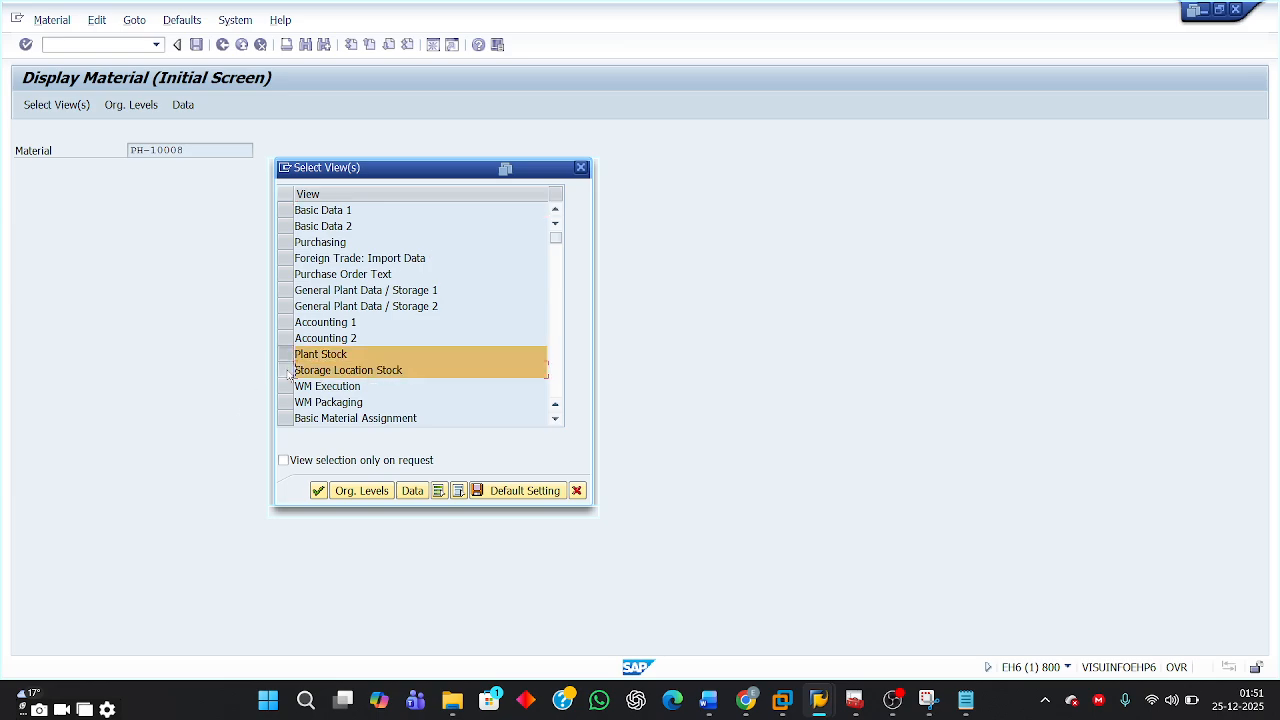
pyautogui.press('Return')
# Set the organizational levels to plant 9110 and storage location 1000, and display the plant stock data of PH-10008
pyautogui.press('BackSpace')
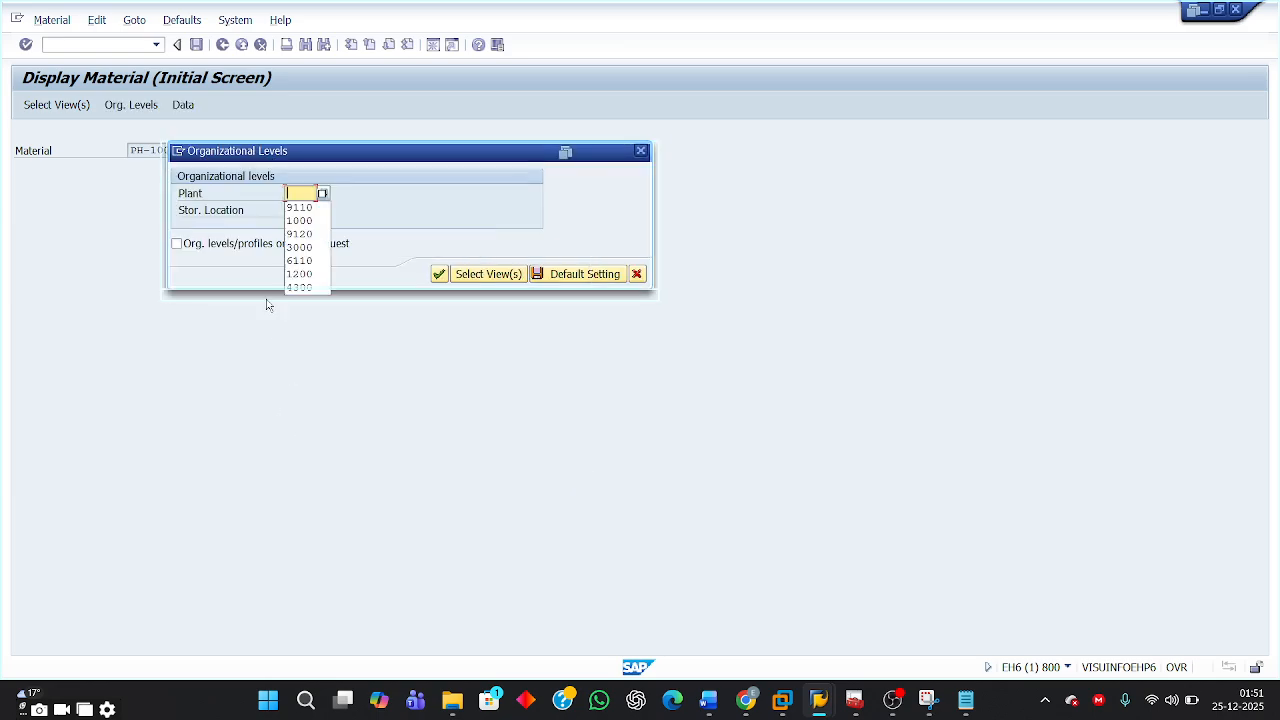
pyautogui.click(299, 209)
pyautogui.click(298, 210)
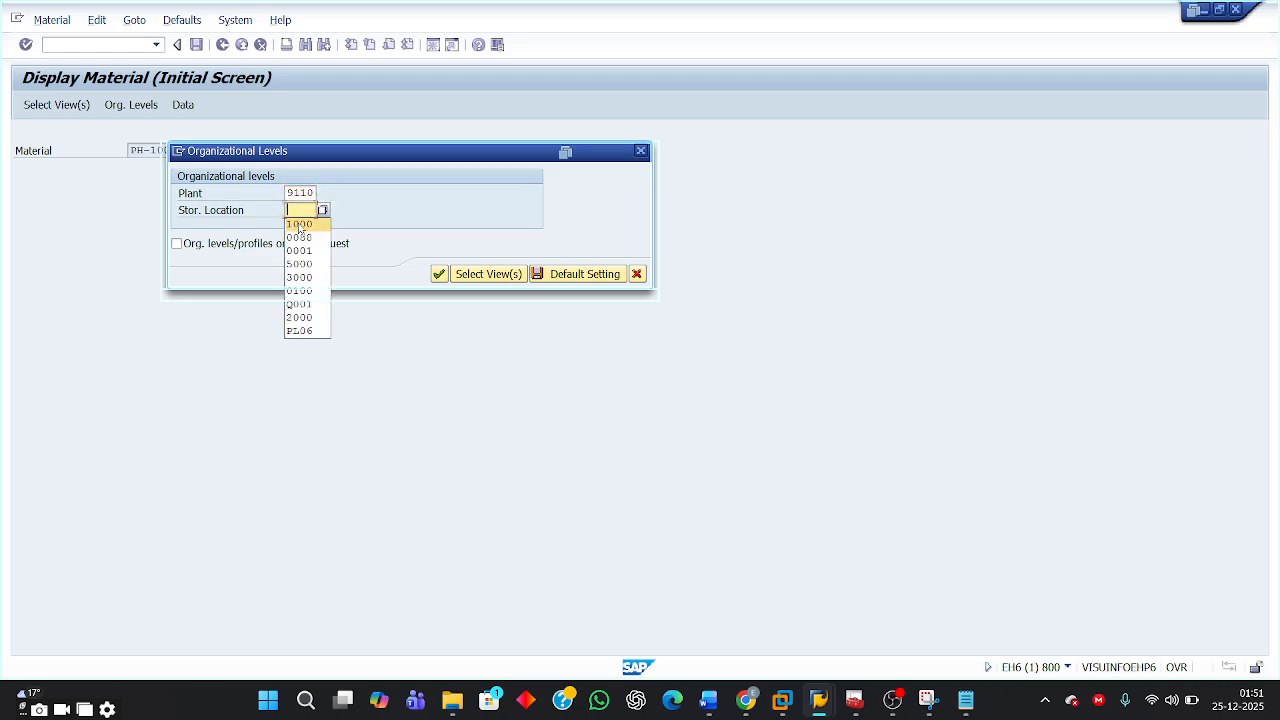
pyautogui.click(298, 228)
pyautogui.press('Return')
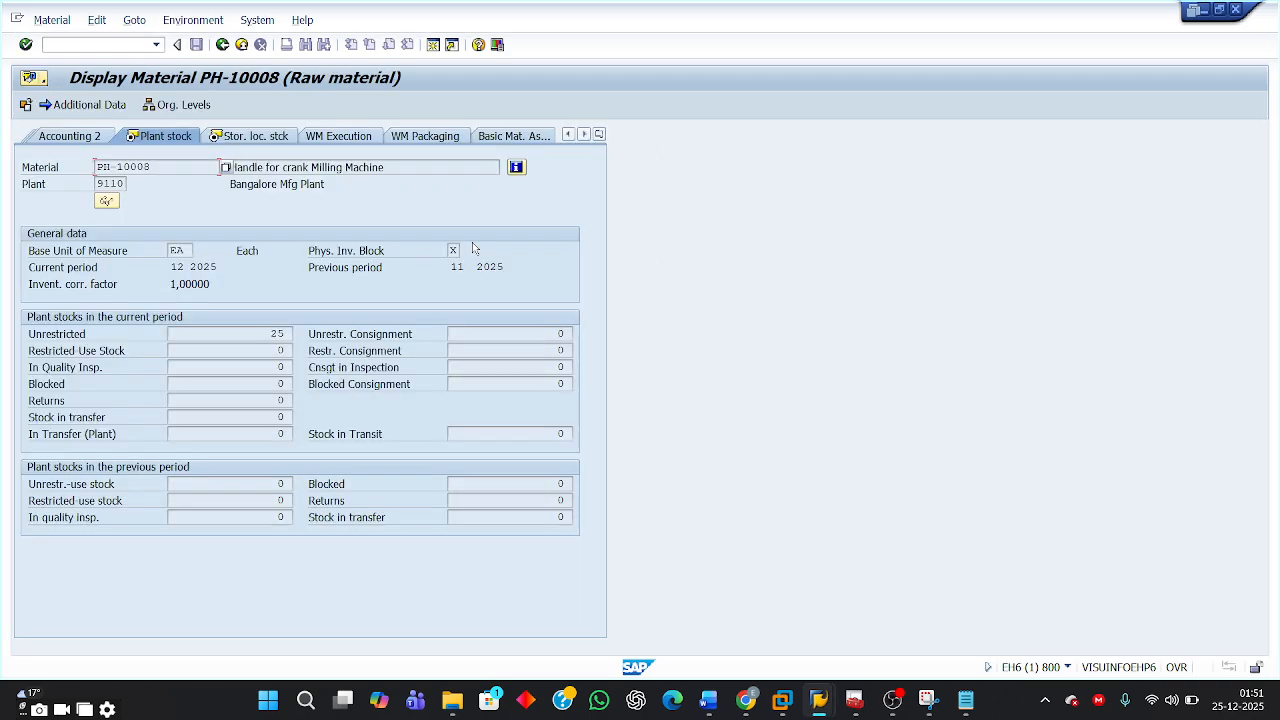
# Look up the possible values of the Phys. Inv. Block indicator in the plant stock data and read their full descriptions
pyautogui.click(455, 250)
pyautogui.press('F4')
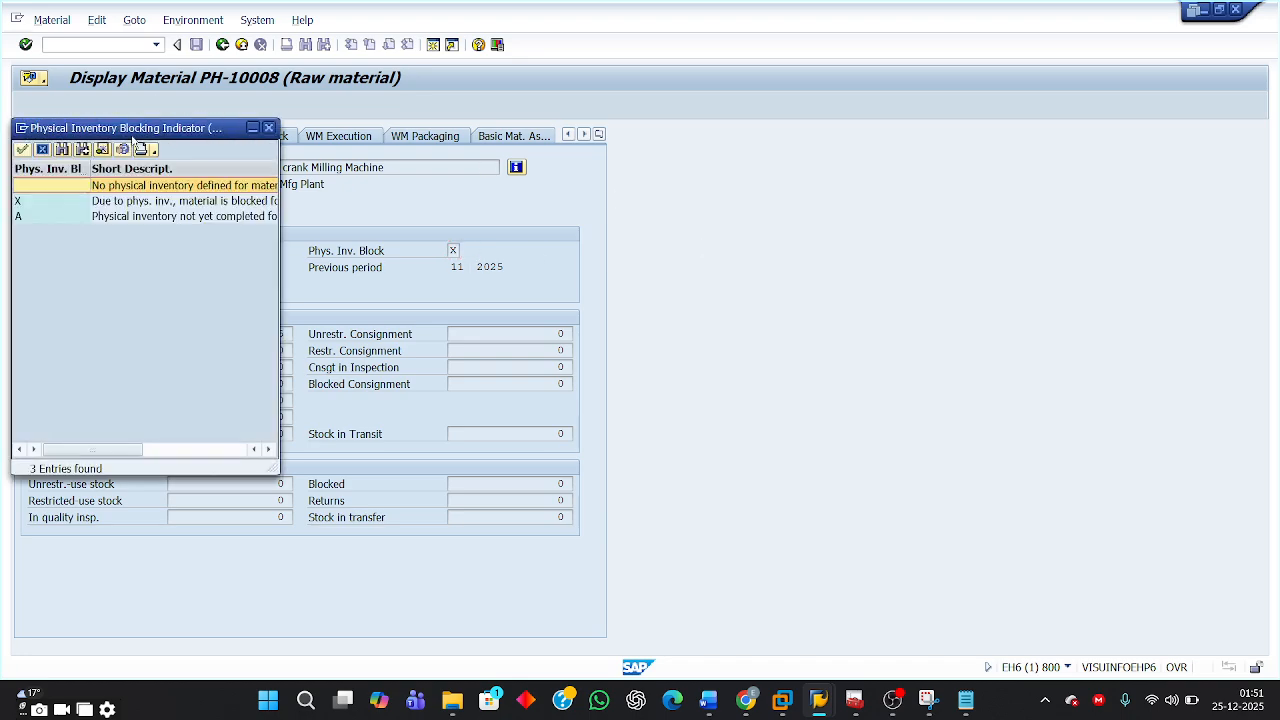
pyautogui.moveTo(150, 129); pyautogui.dragTo(906, 187)
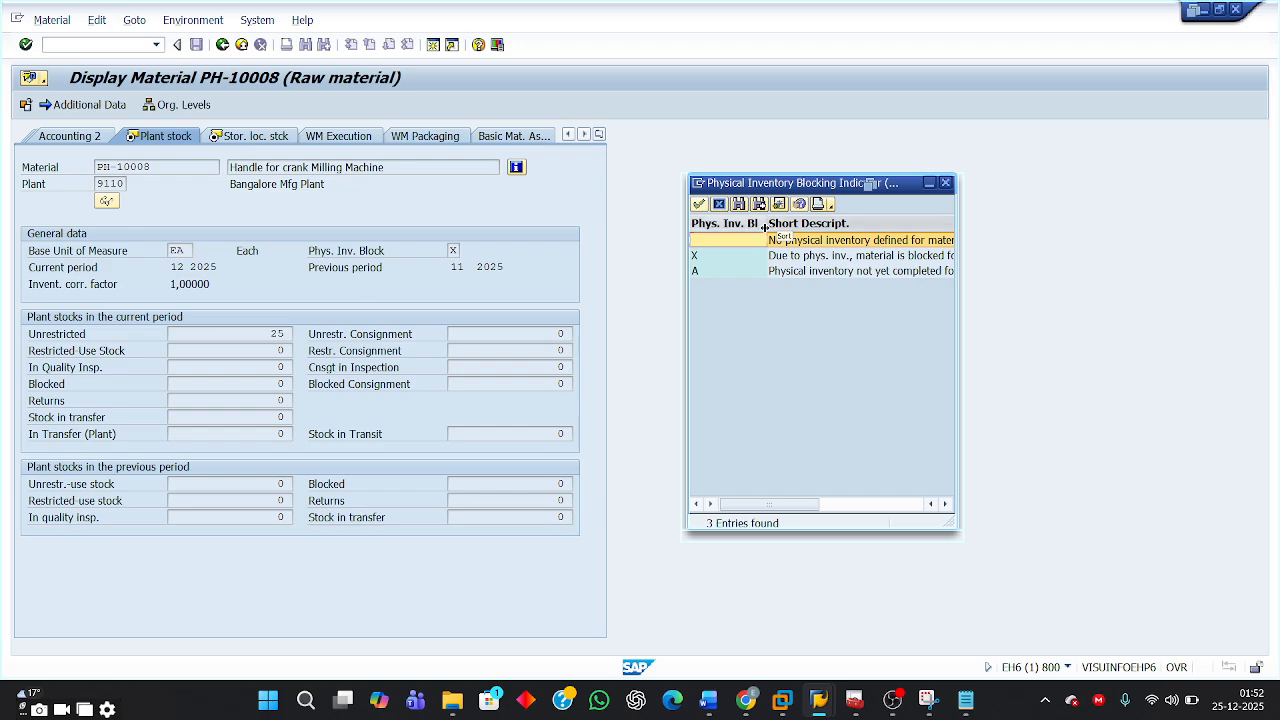
pyautogui.moveTo(764, 226); pyautogui.dragTo(722, 226)
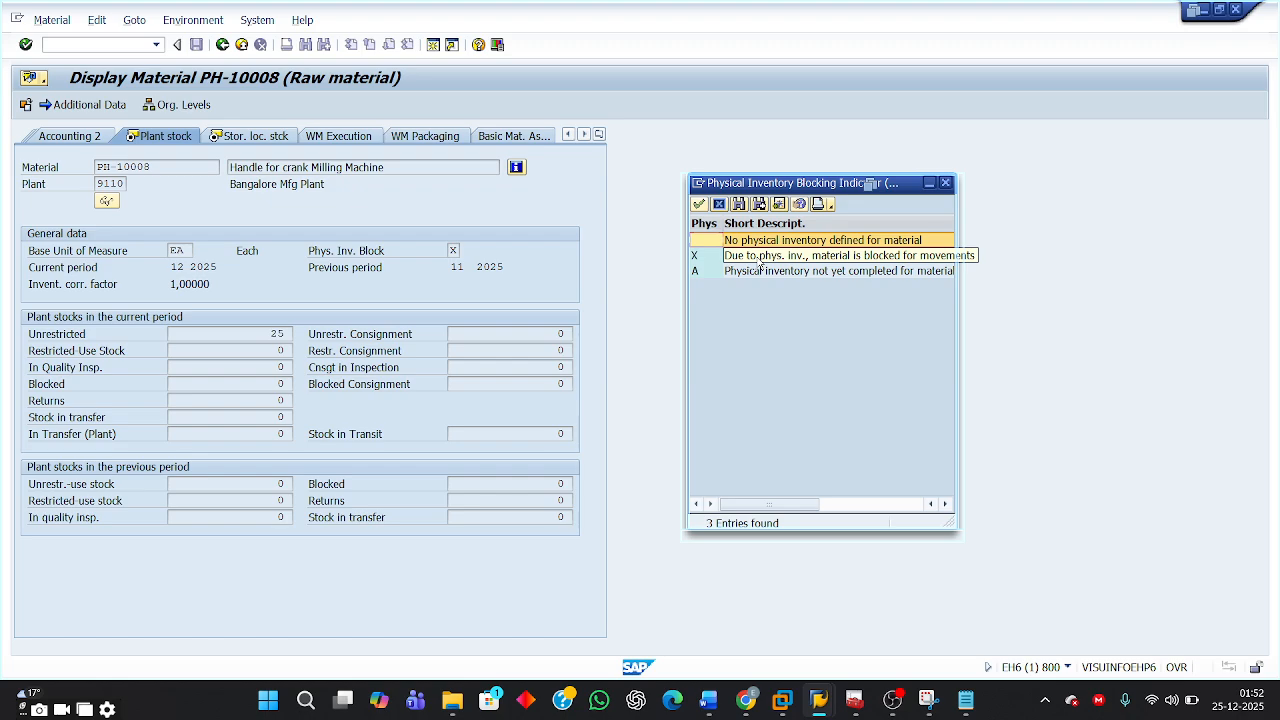
pyautogui.click(945, 183)
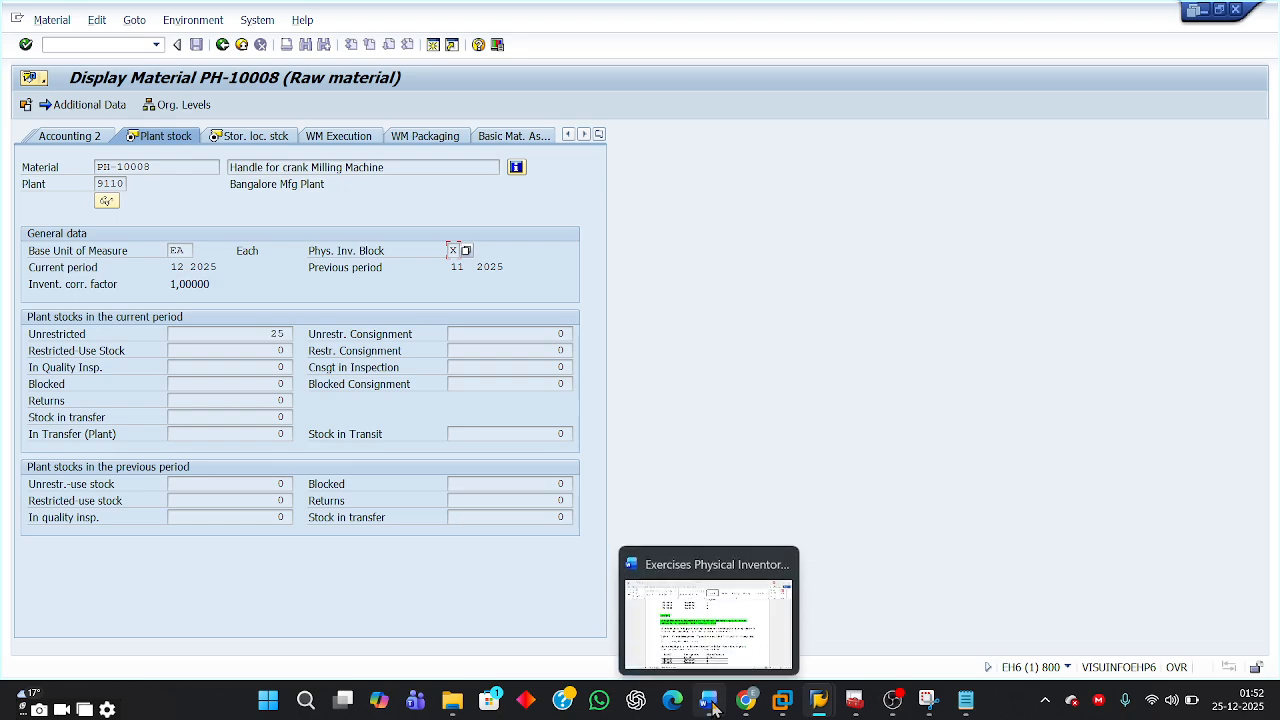
# Switch to the Word exercise document and read Exercise 3 on entering the inventory count, including the stock quantities in its table
pyautogui.click(712, 612)
pyautogui.scroll(-10, 709, 432)
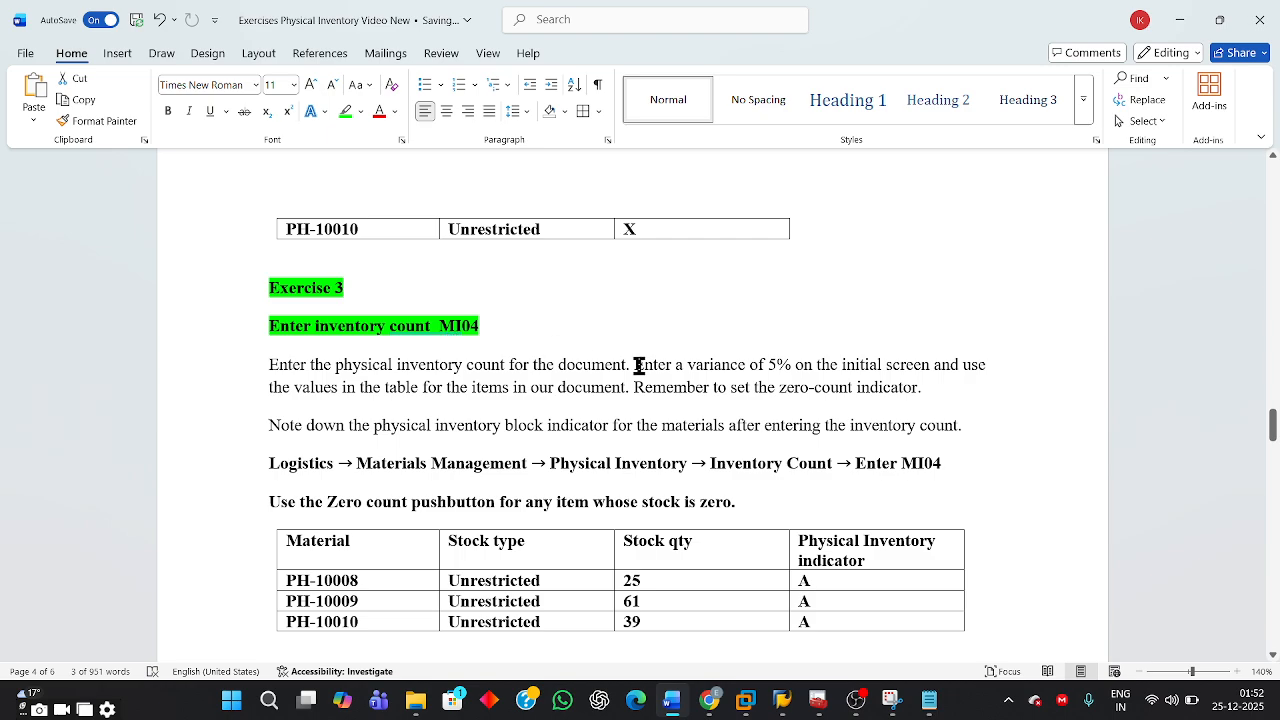
pyautogui.scroll(-3, 690, 384)
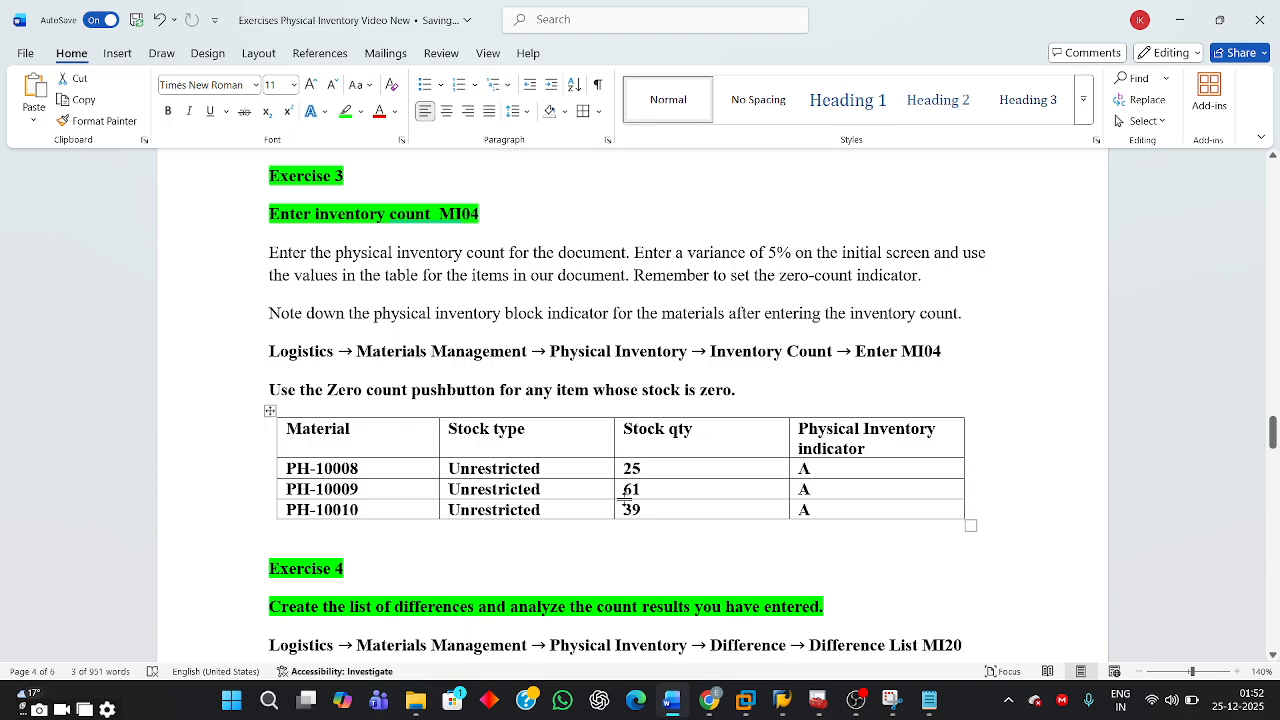
pyautogui.moveTo(623, 489); pyautogui.dragTo(650, 509)
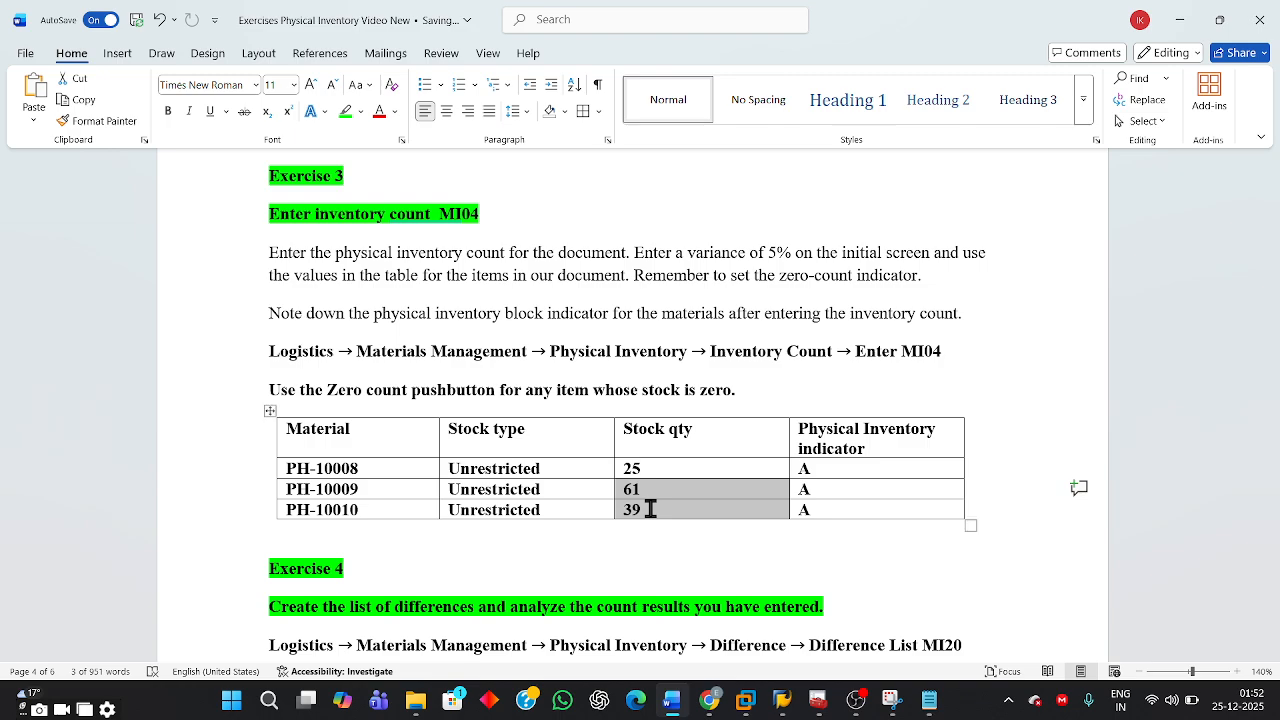
pyautogui.click(646, 502)
pyautogui.moveTo(645, 488); pyautogui.dragTo(621, 492)
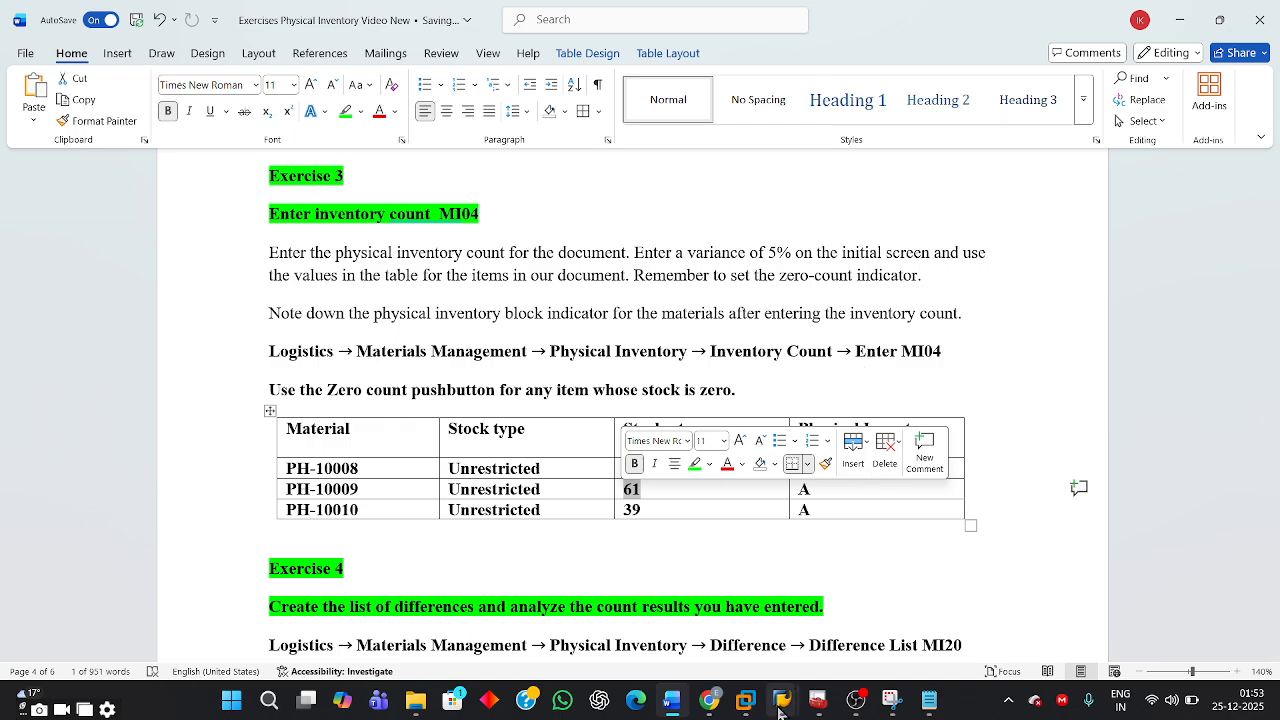
# Switch to the SAP physical inventory document session and leave the document display to return to the Easy Access menu
pyautogui.moveTo(783, 697)
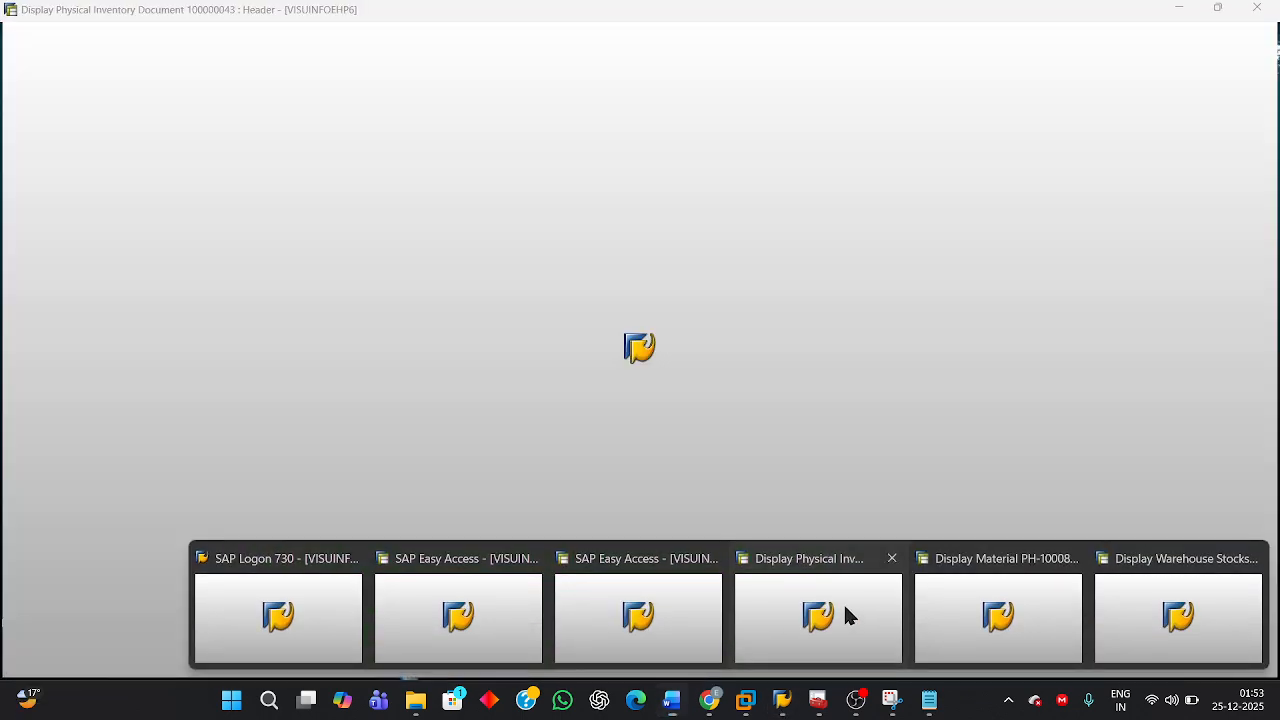
pyautogui.click(845, 606)
pyautogui.click(222, 45)
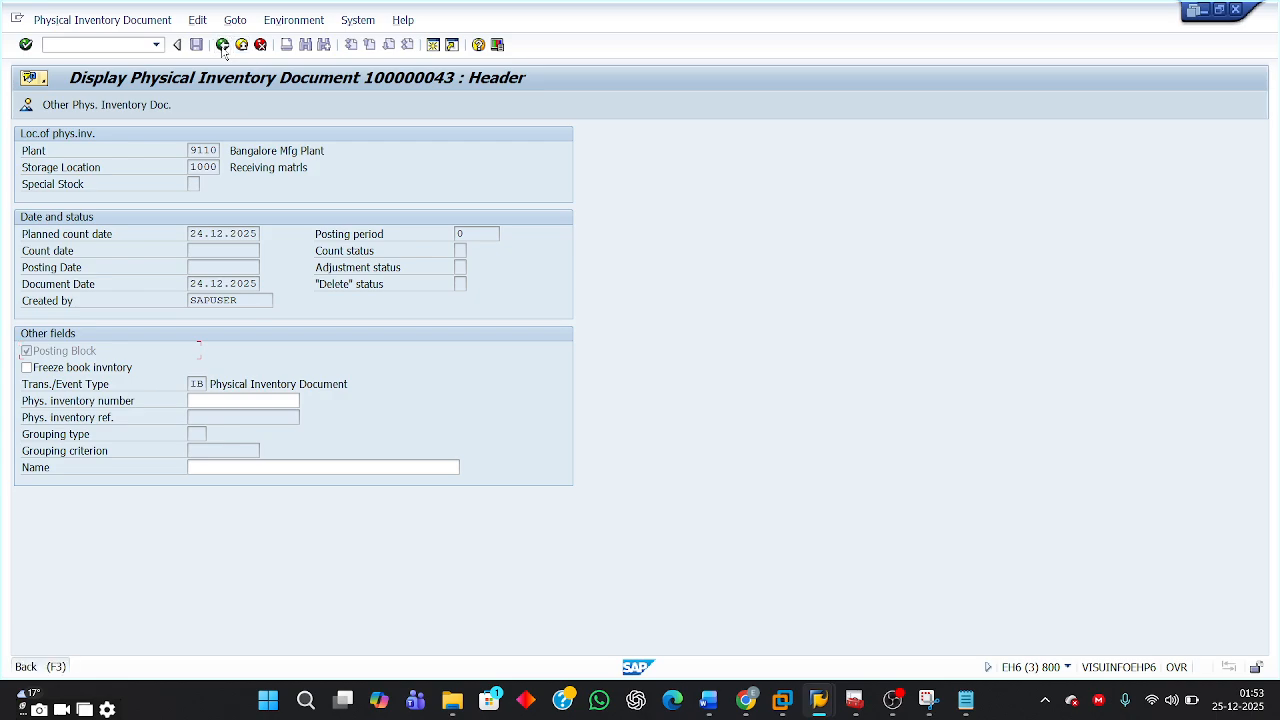
pyautogui.click(222, 45)
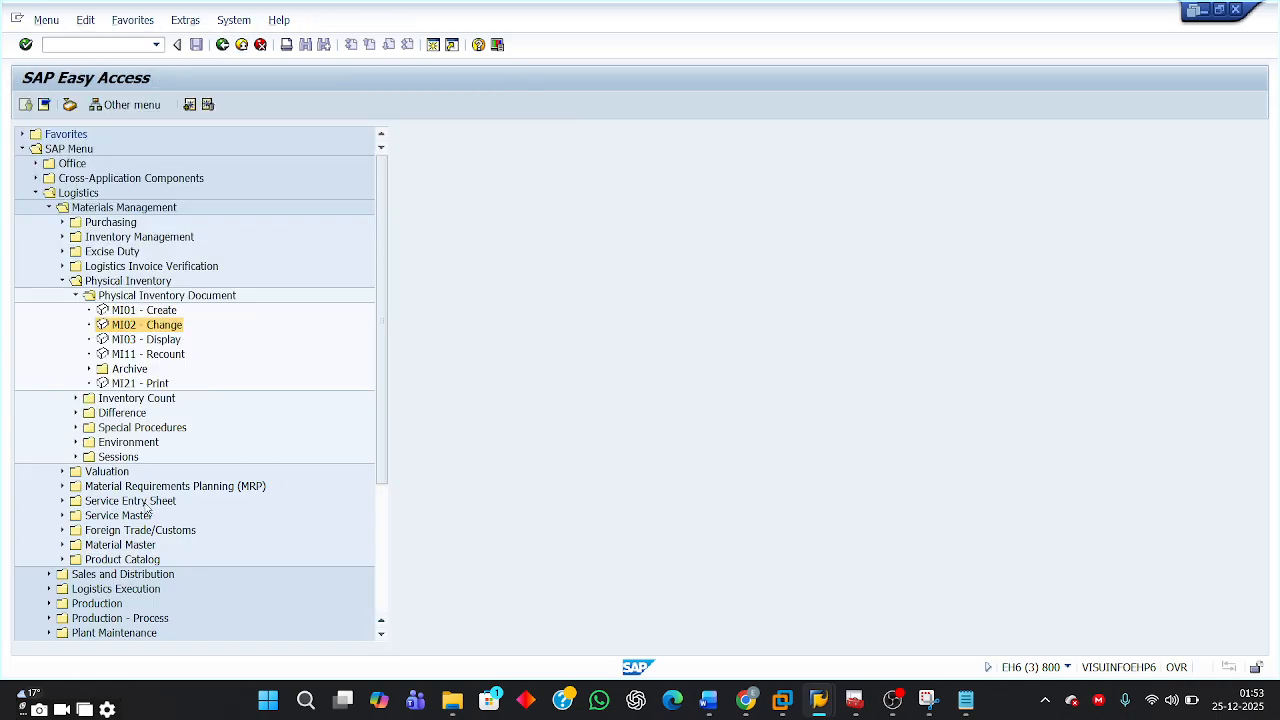
# Open MI04 to enter the inventory count for the proposed physical inventory document of fiscal year 2025
pyautogui.click(75, 400)
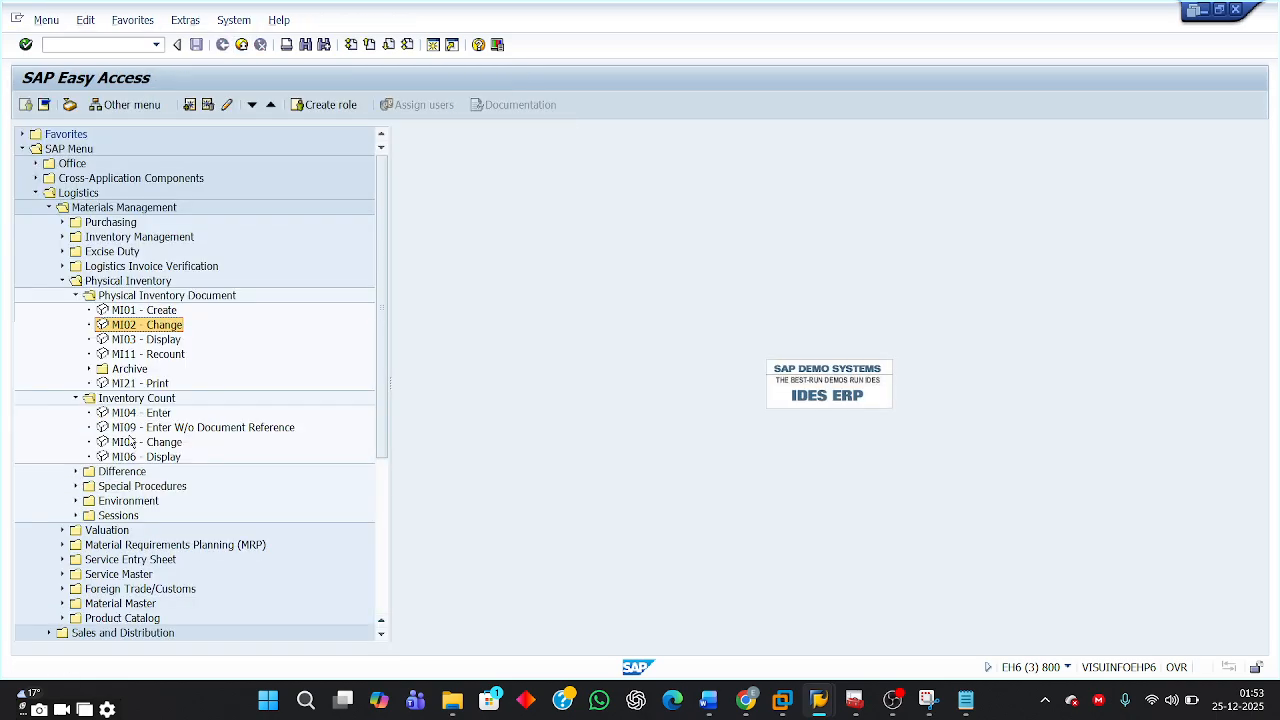
pyautogui.click(140, 415)
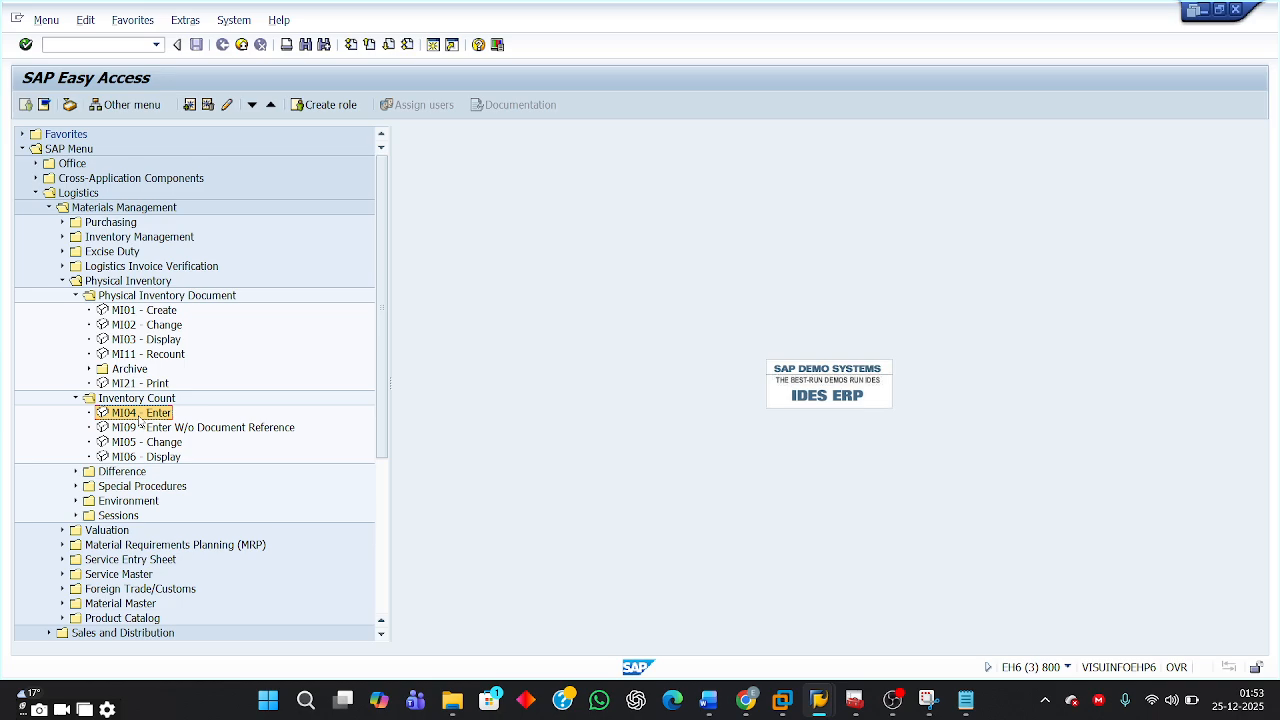
pyautogui.doubleClick(140, 415)
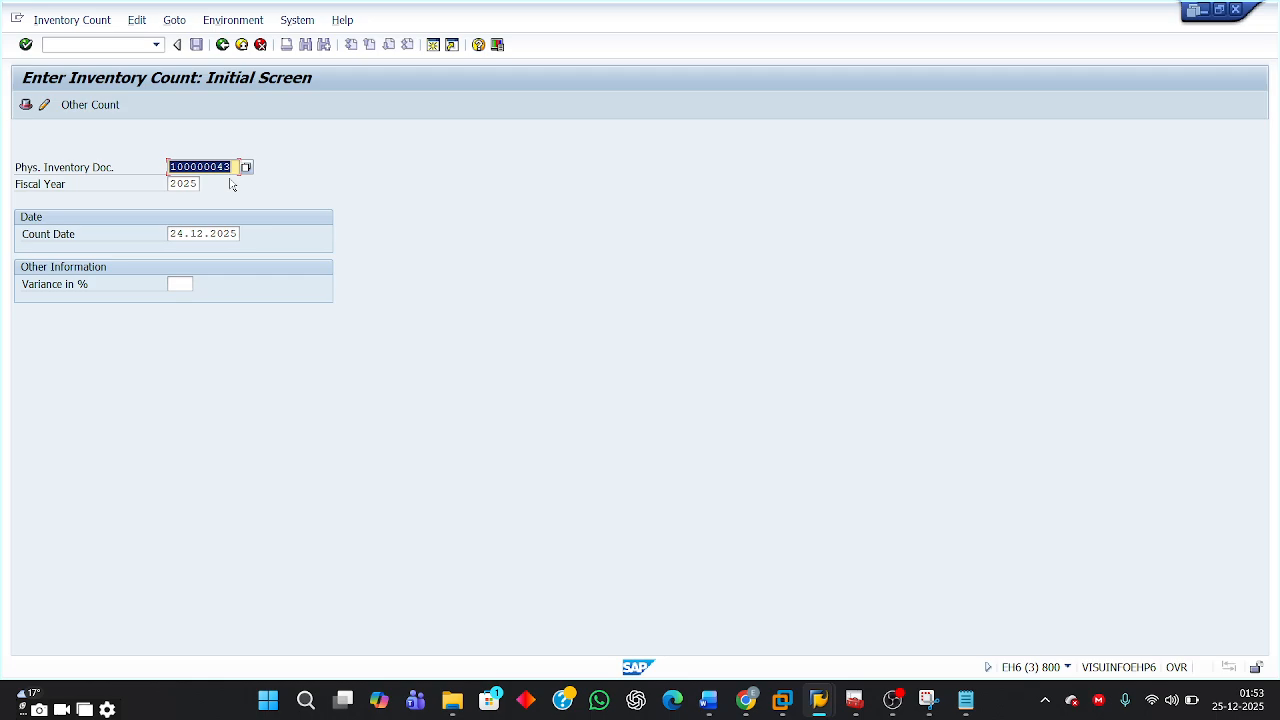
pyautogui.press('Return')
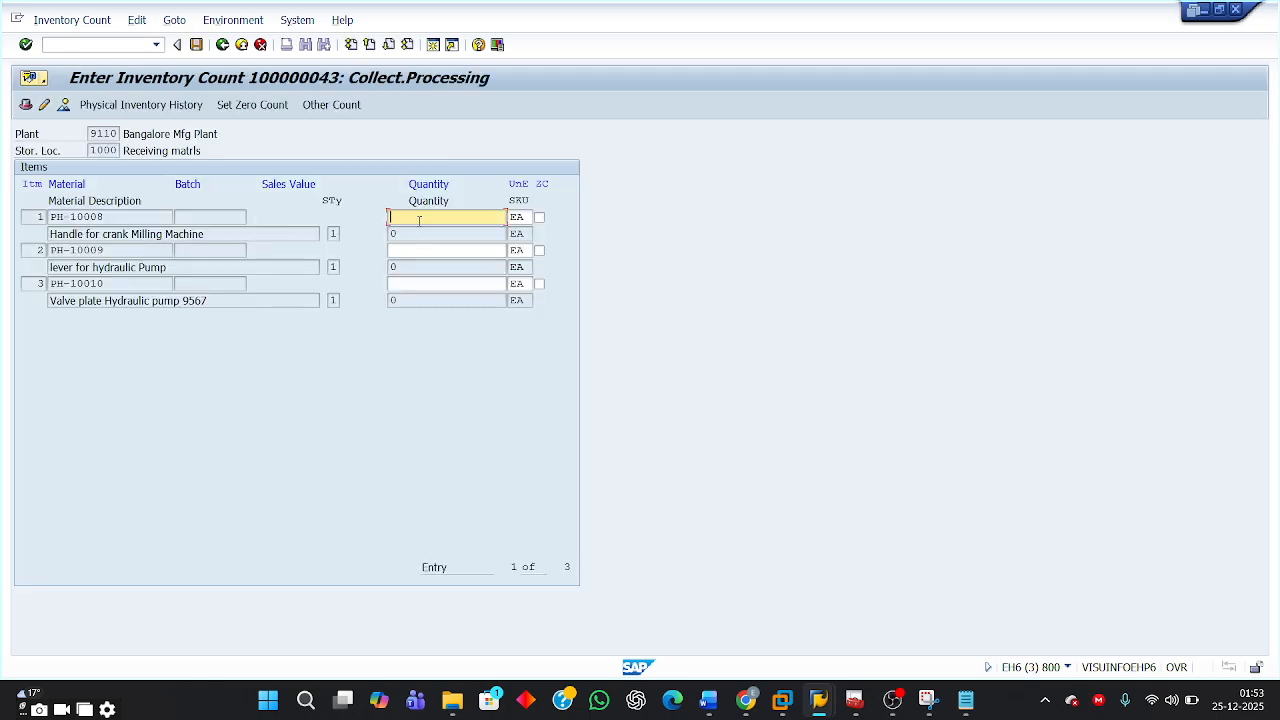
# Enter counted quantities of 25 for PH-10008, 61 for PH-10009 and 39 for PH-10010, and save the count
pyautogui.write('25')
pyautogui.click(407, 250)
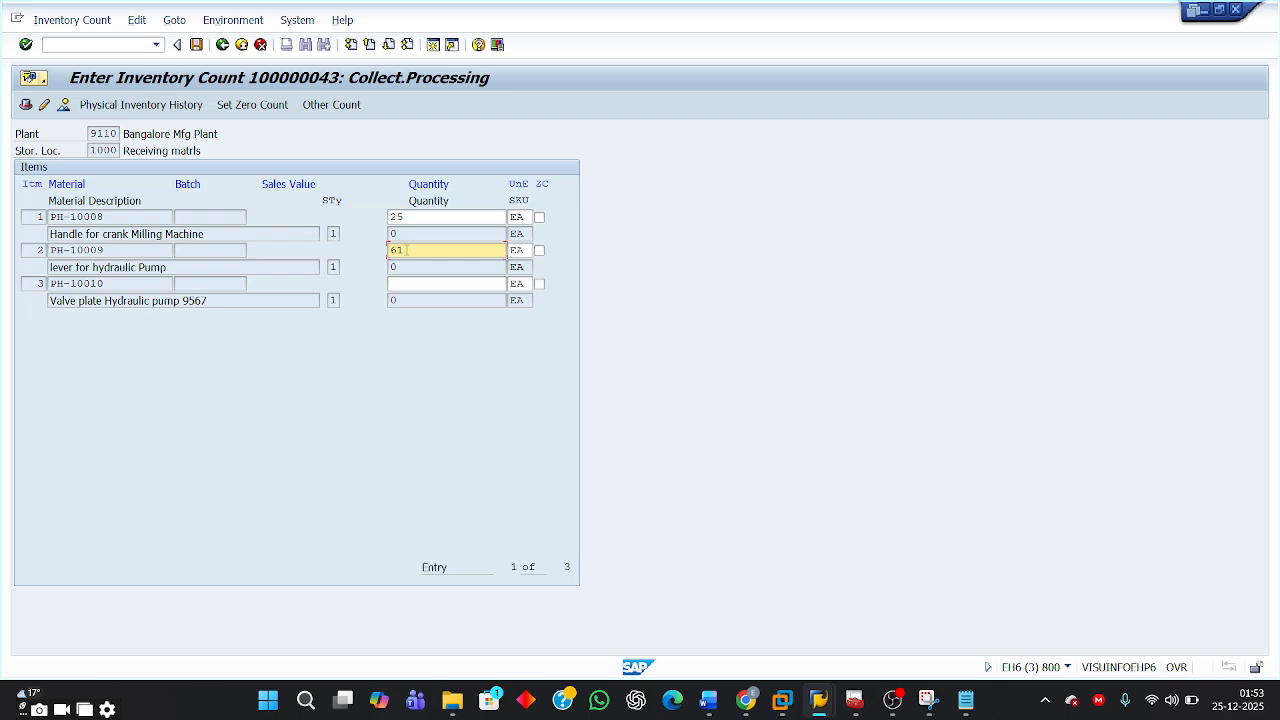
pyautogui.click(415, 284)
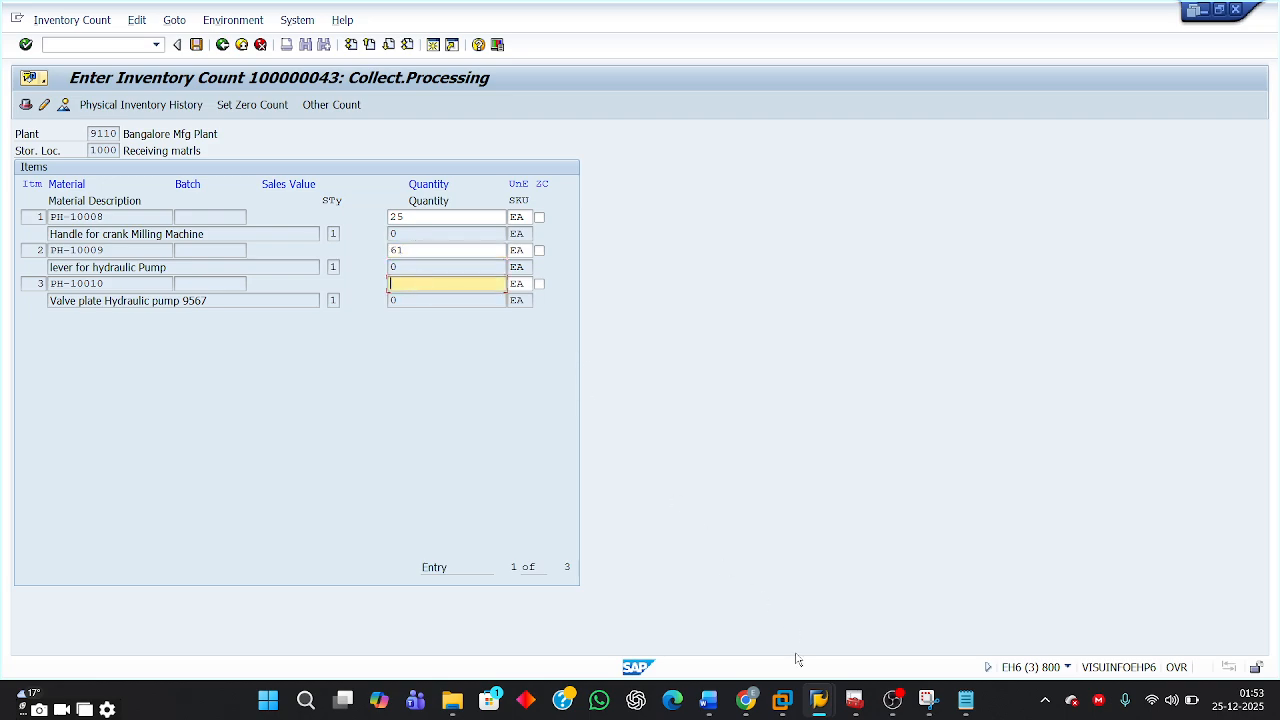
pyautogui.moveTo(710, 703)
pyautogui.click(728, 634)
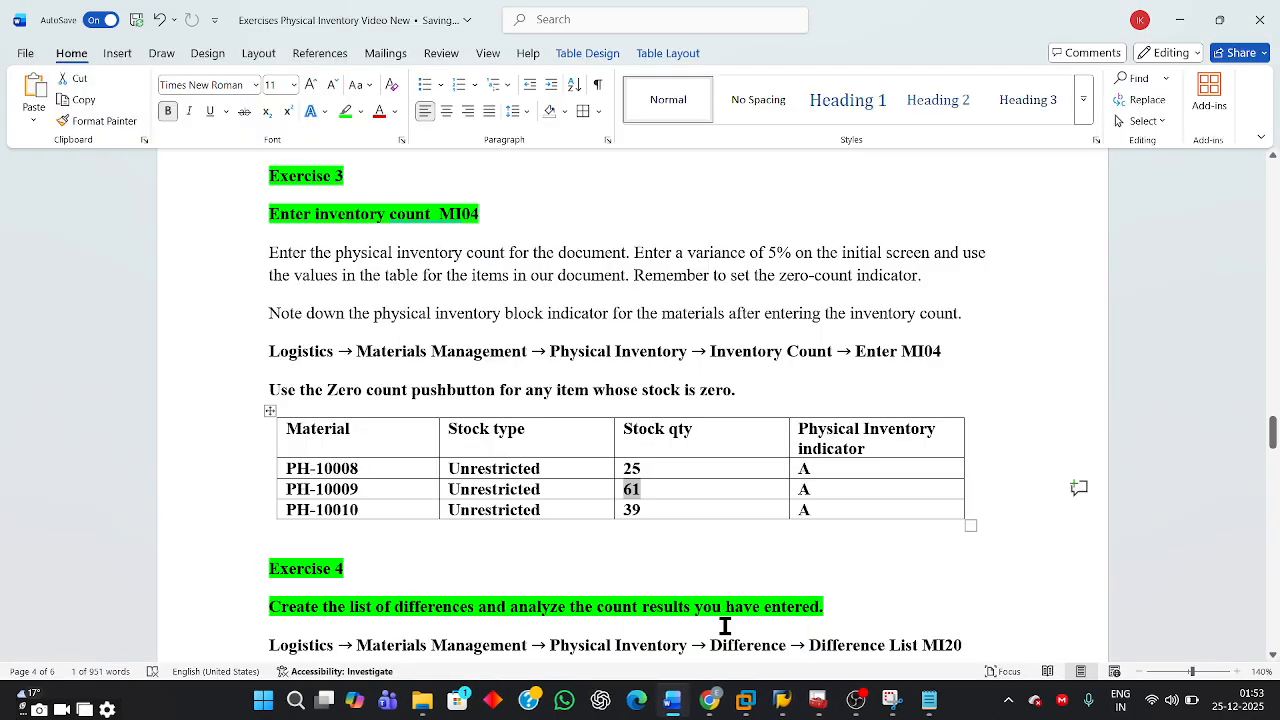
pyautogui.click(1184, 15)
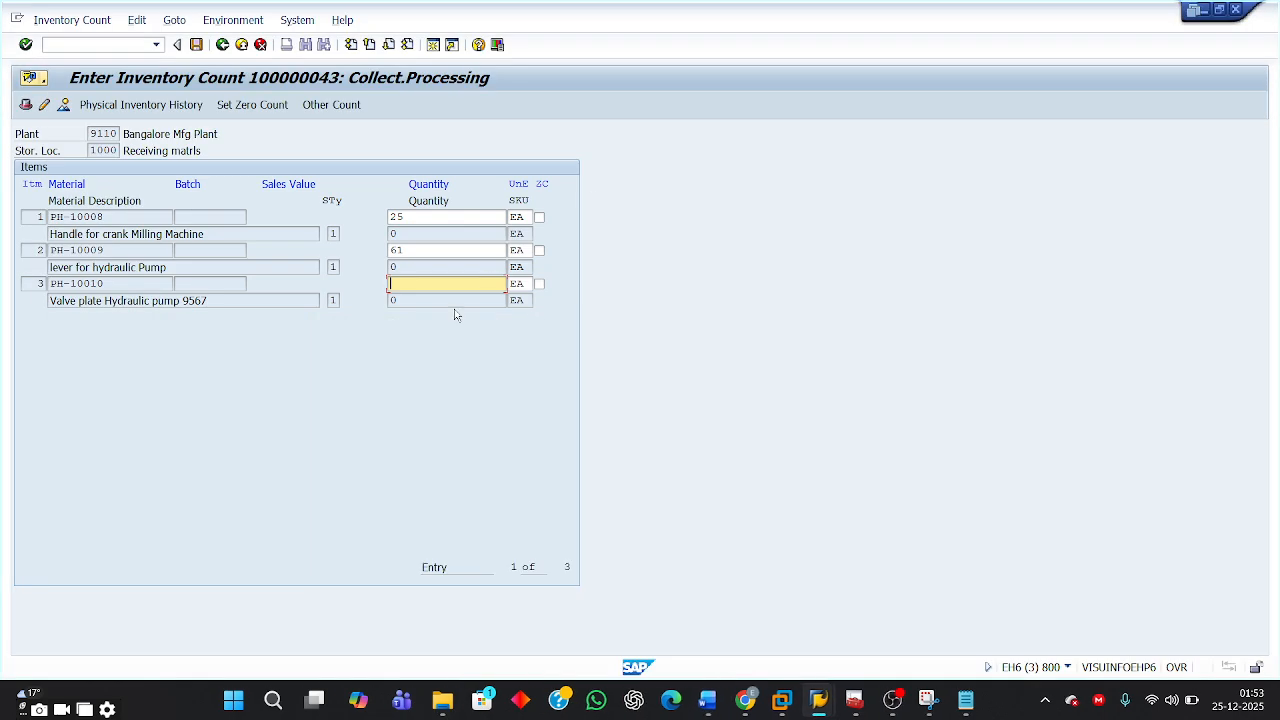
pyautogui.write('39')
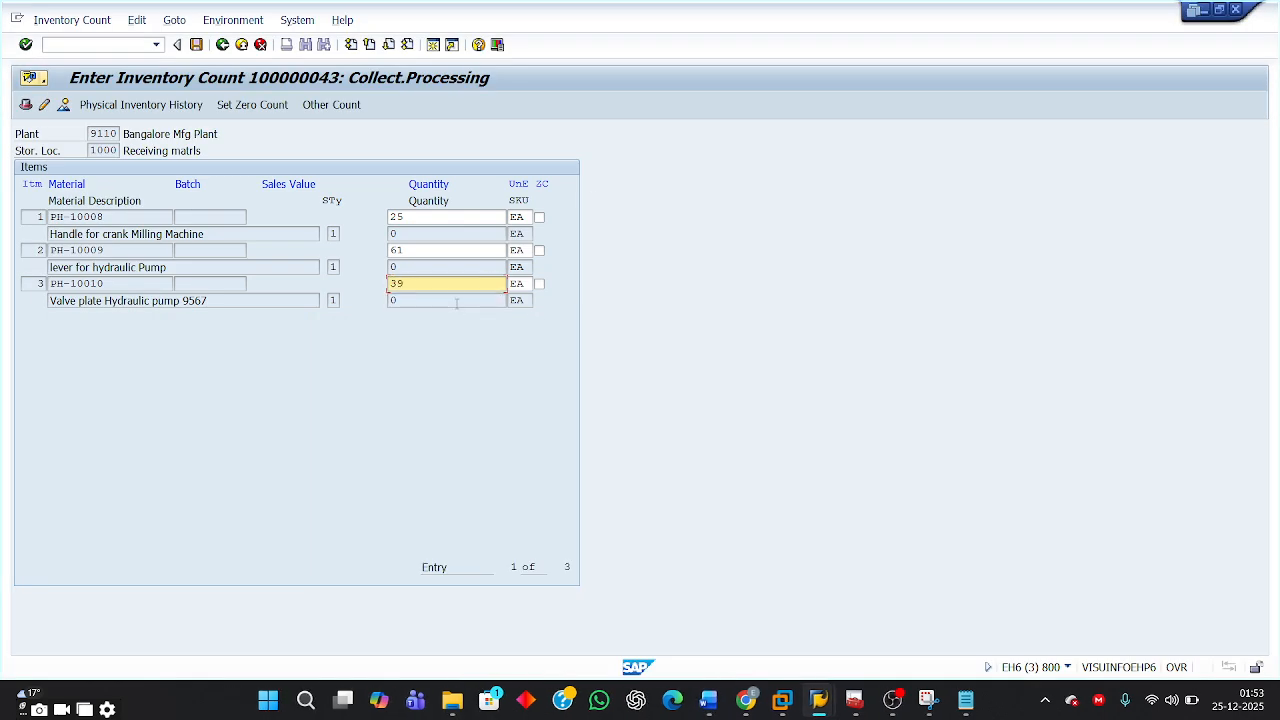
pyautogui.press('Return')
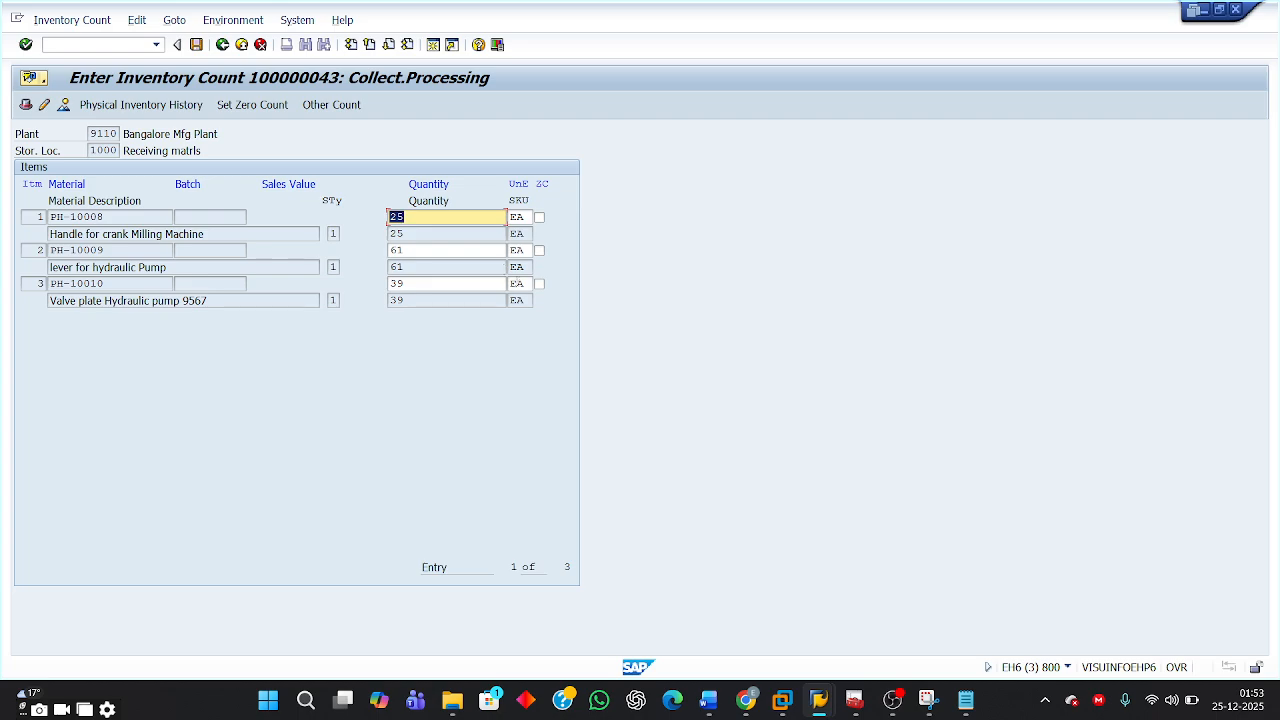
pyautogui.click(542, 185)
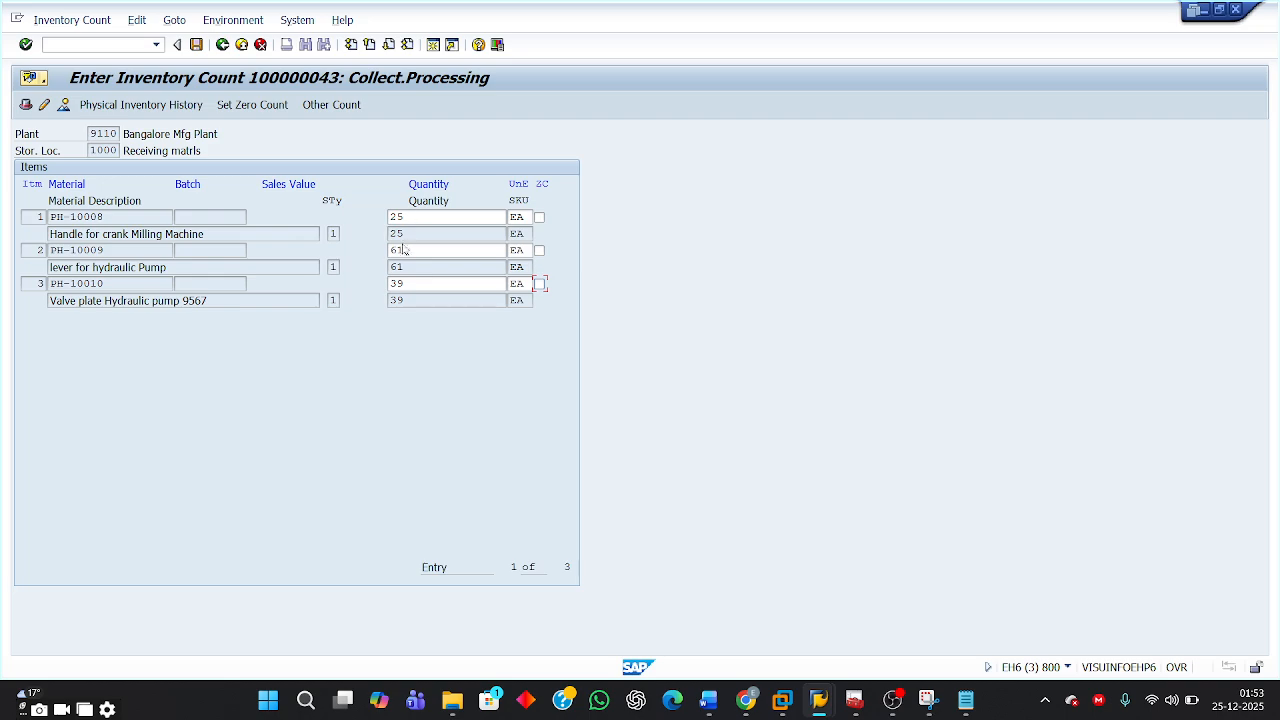
pyautogui.click(197, 45)
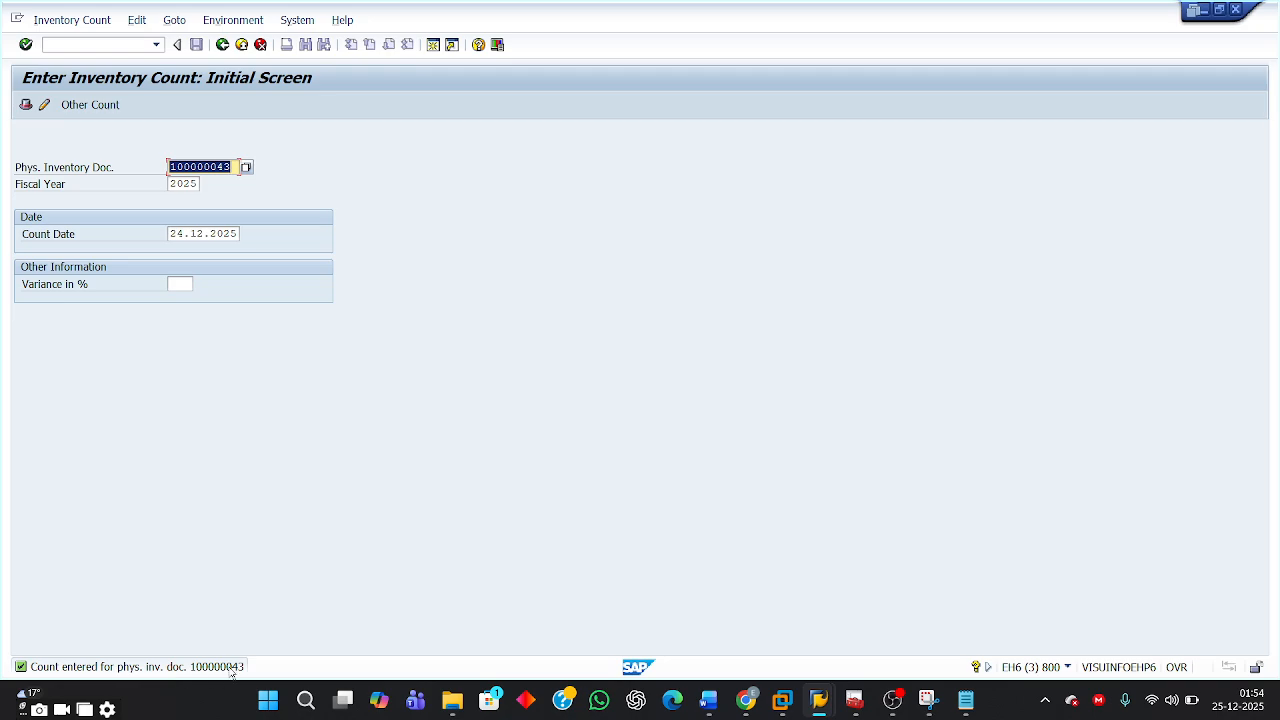
# Switch to the Word exercise document and read the physical inventory indicators in the Exercise 3 table and the start of Exercise 4
pyautogui.moveTo(708, 699)
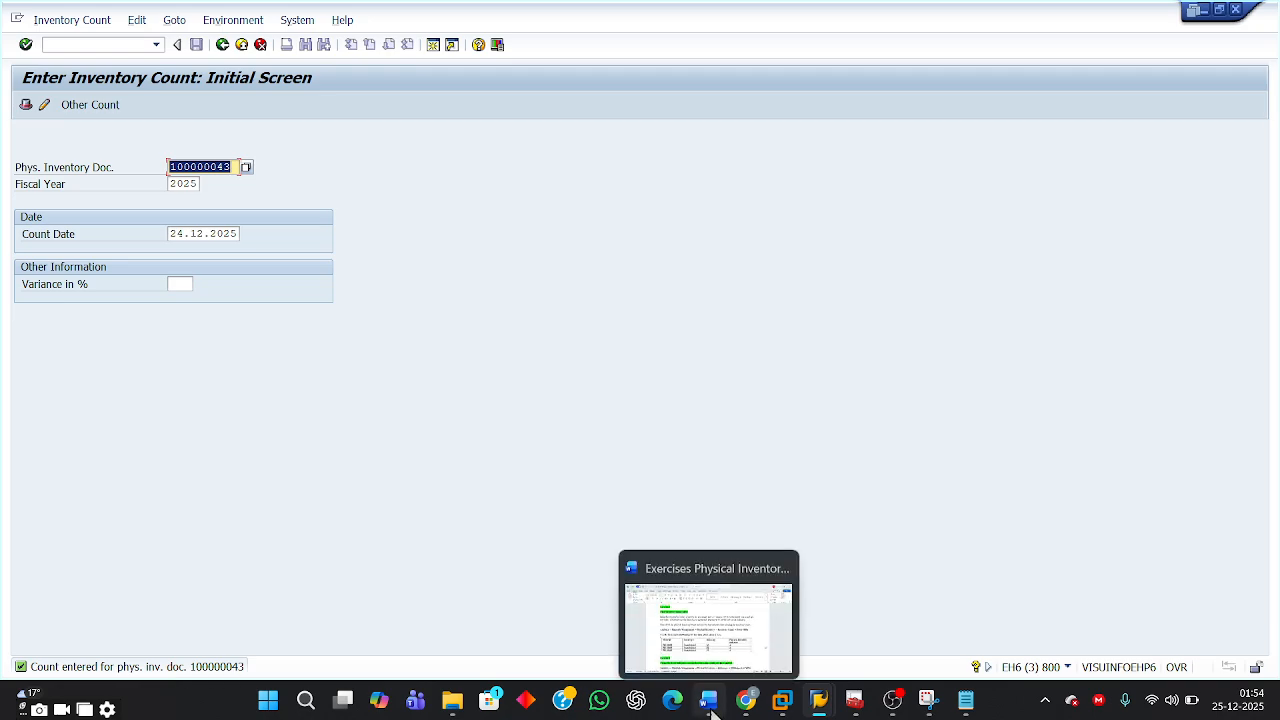
pyautogui.click(716, 645)
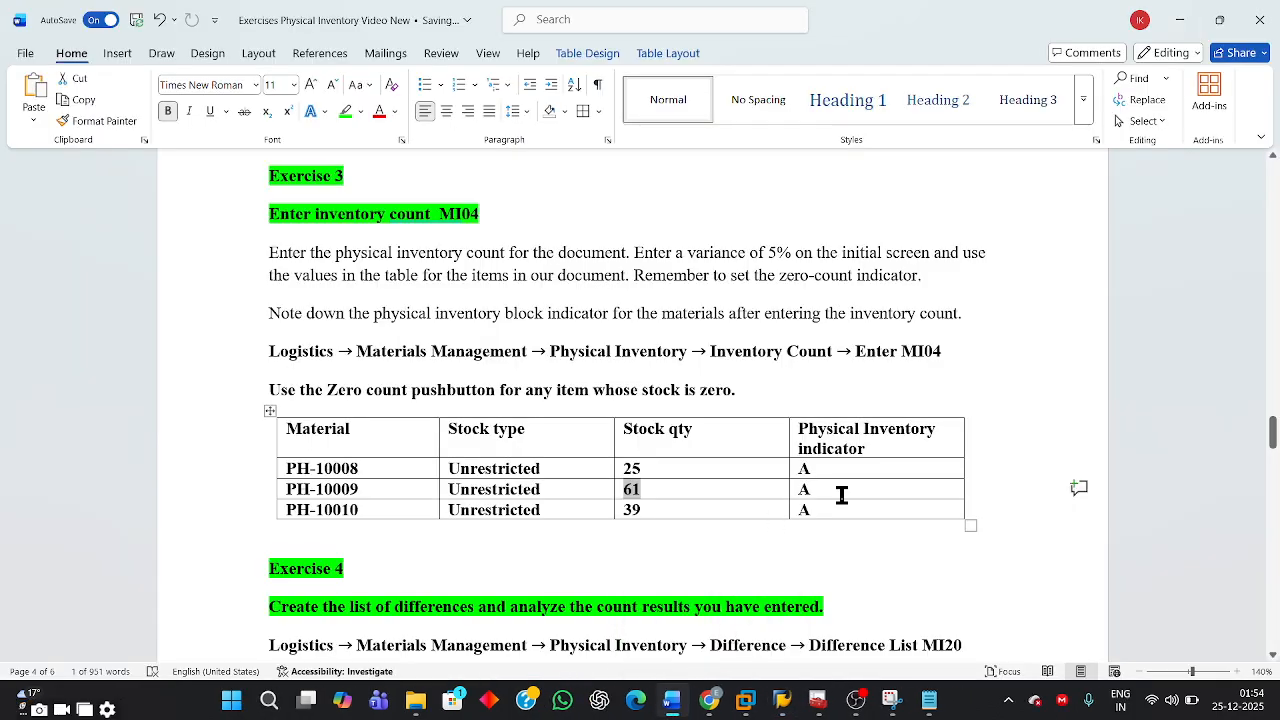
pyautogui.scroll(-3, 842, 495)
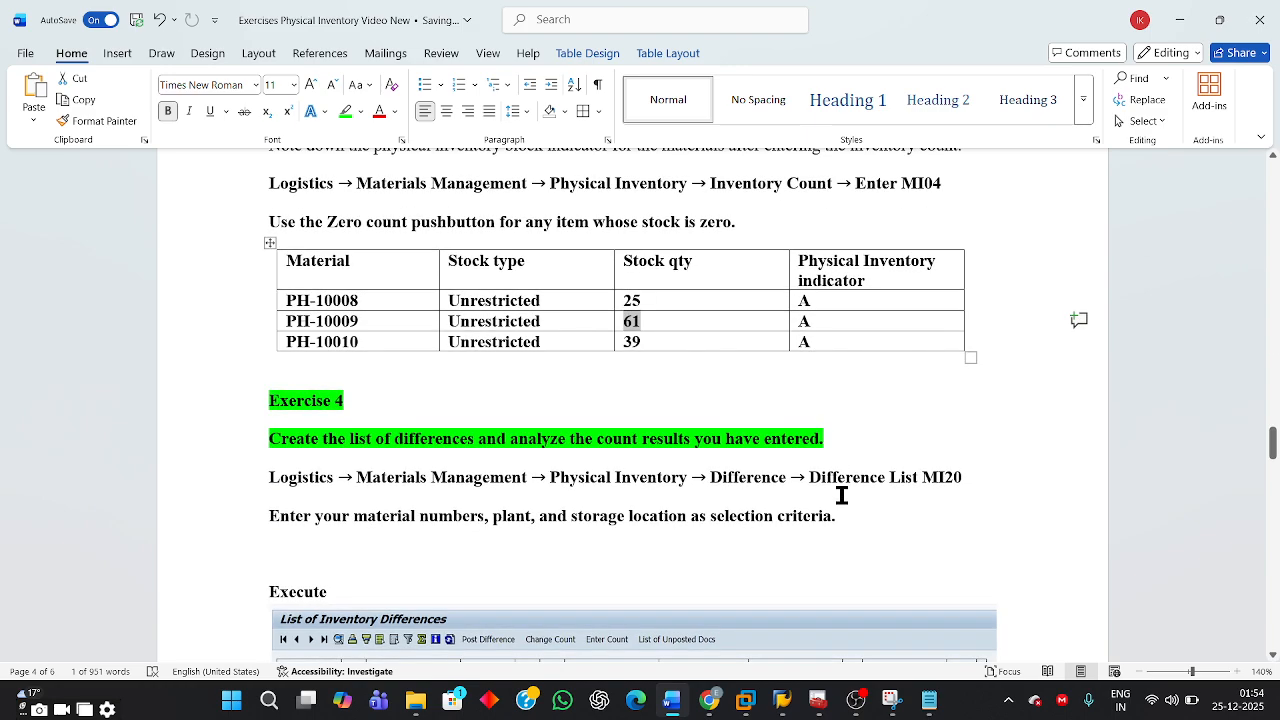
pyautogui.scroll(1, 842, 495)
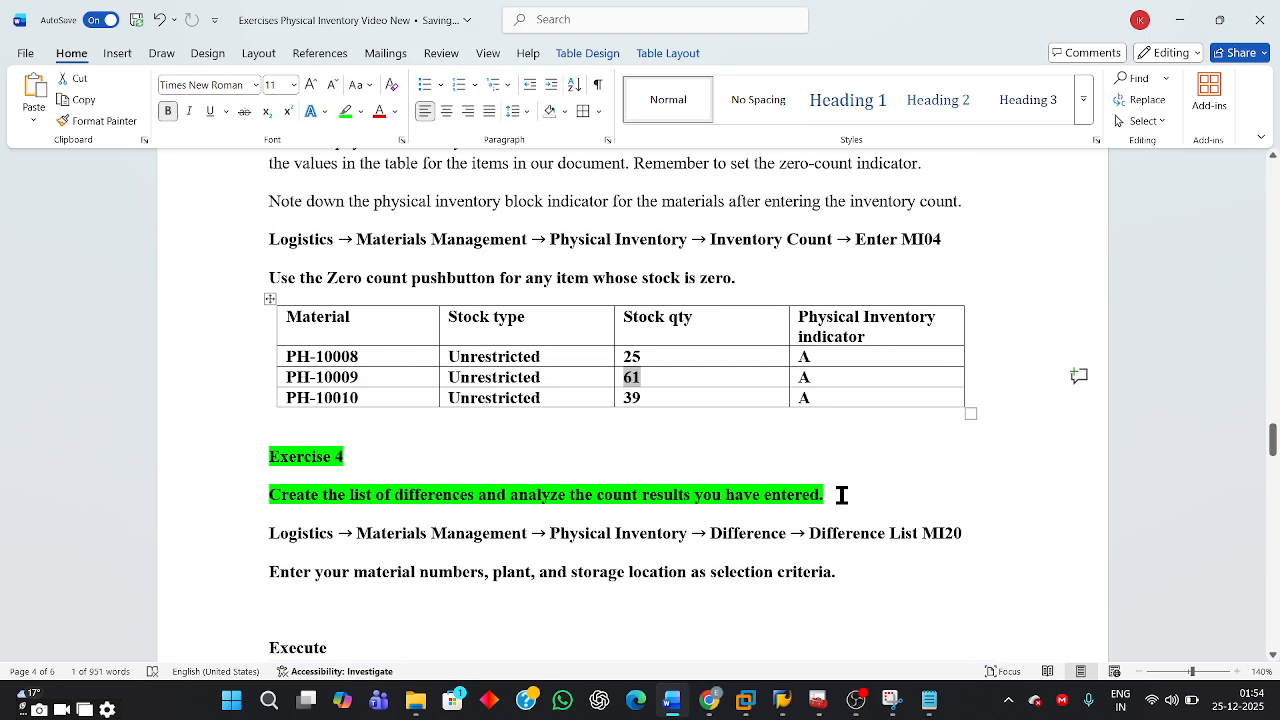
# Switch to the SAP Display Material session and call up PH-10008 again with the Plant Stock and Storage Location Stock views
pyautogui.moveTo(782, 700)
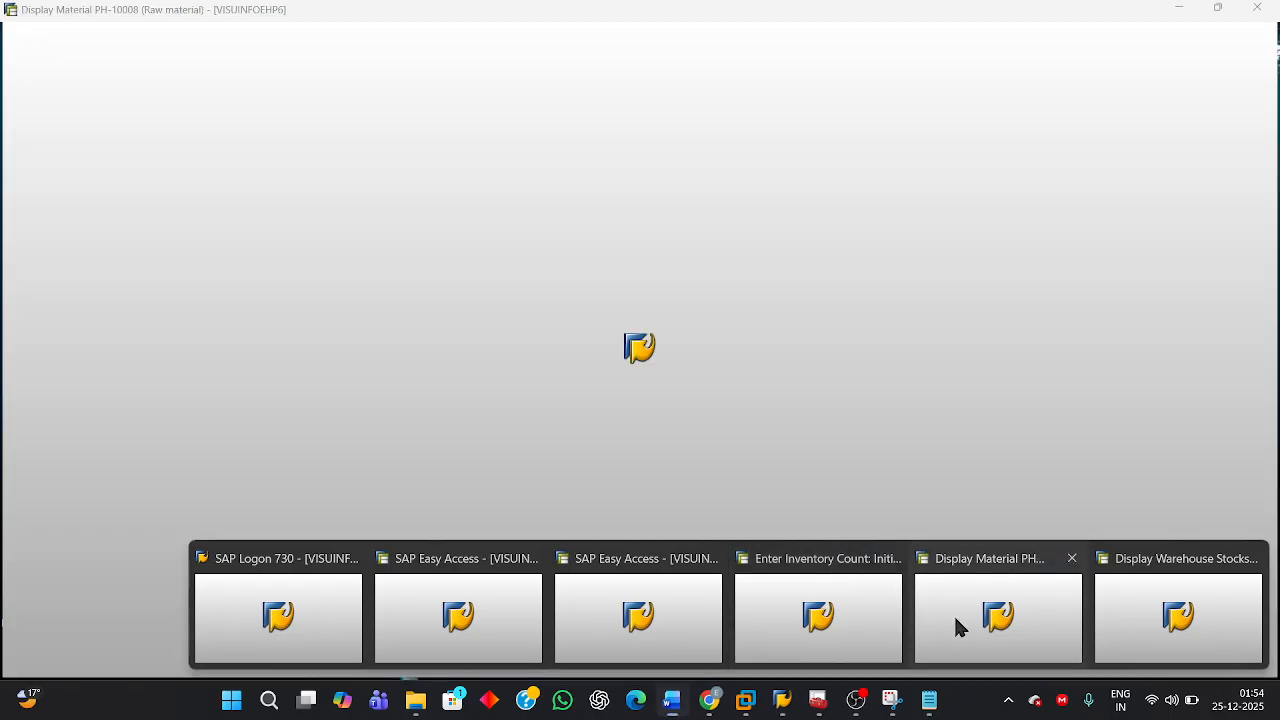
pyautogui.click(955, 618)
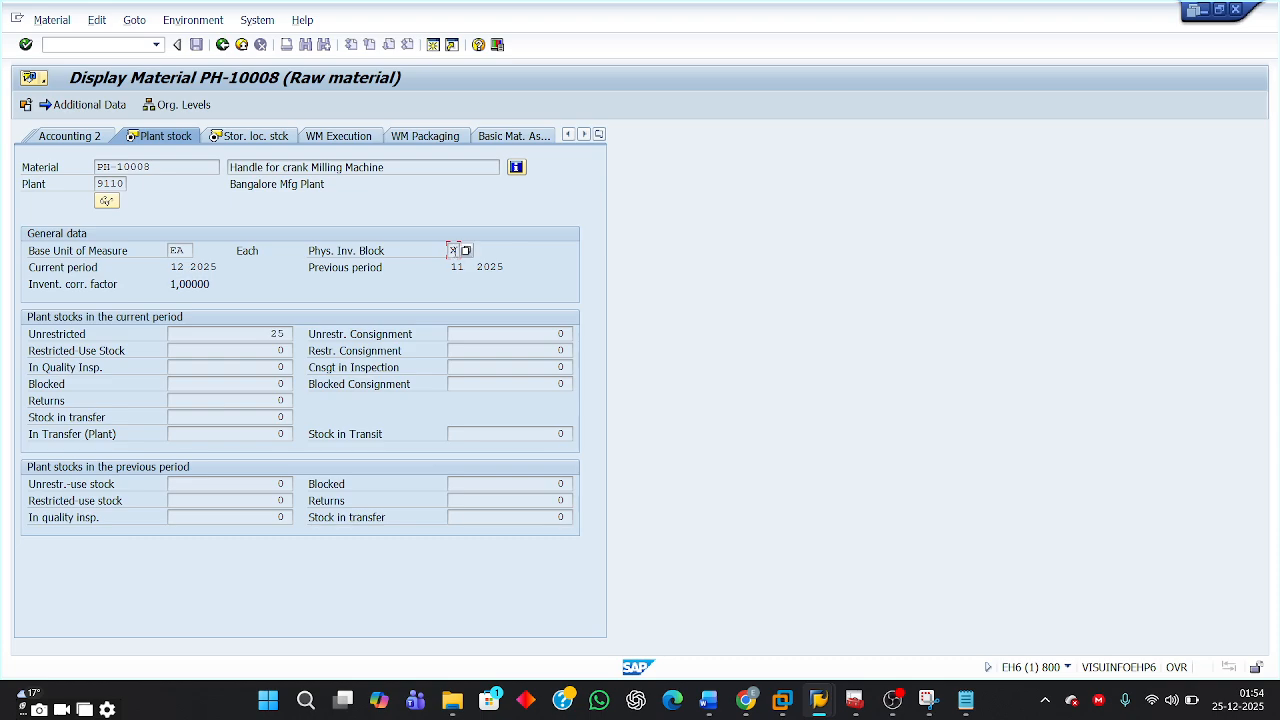
pyautogui.click(452, 250)
pyautogui.click(224, 46)
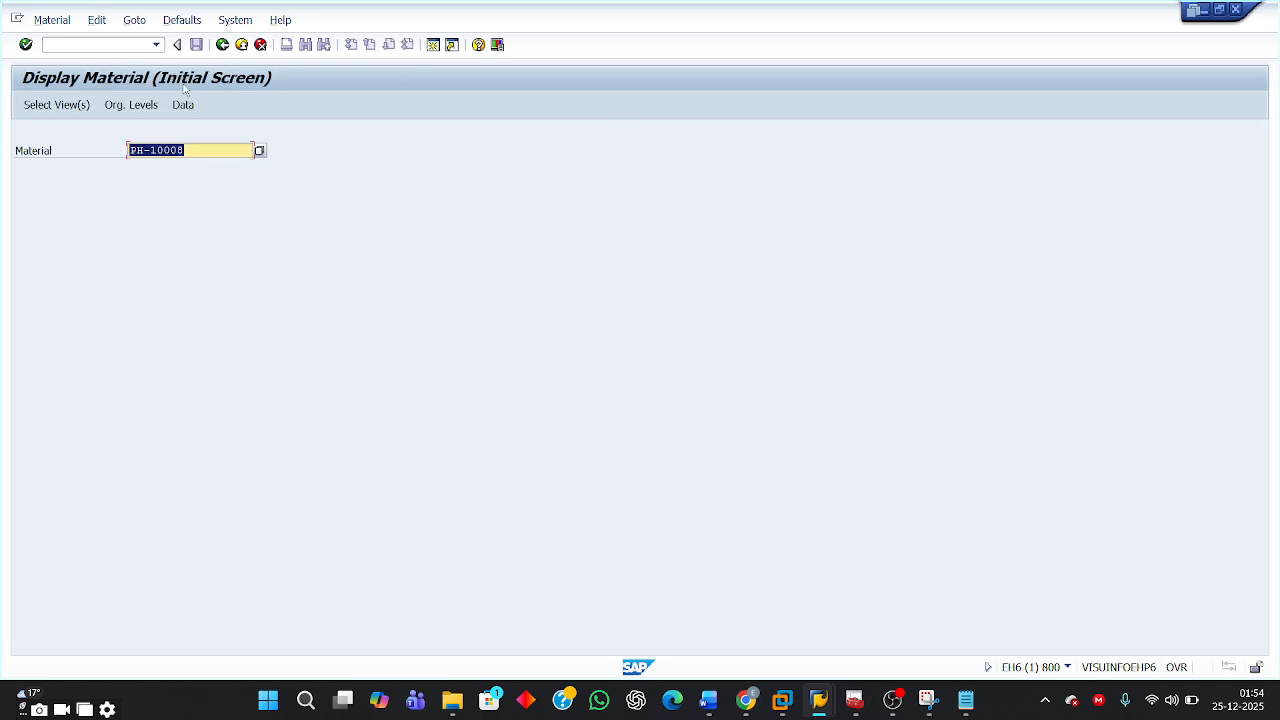
pyautogui.press('Return')
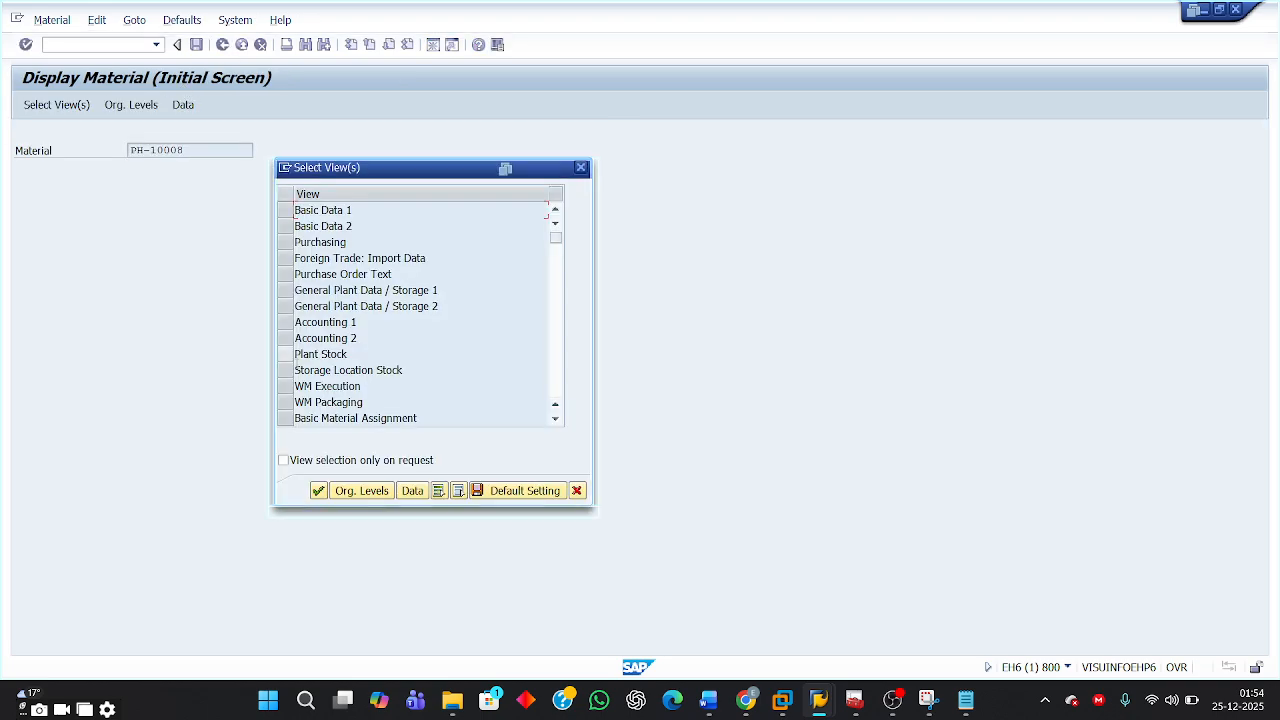
pyautogui.click(286, 354)
pyautogui.click(286, 370)
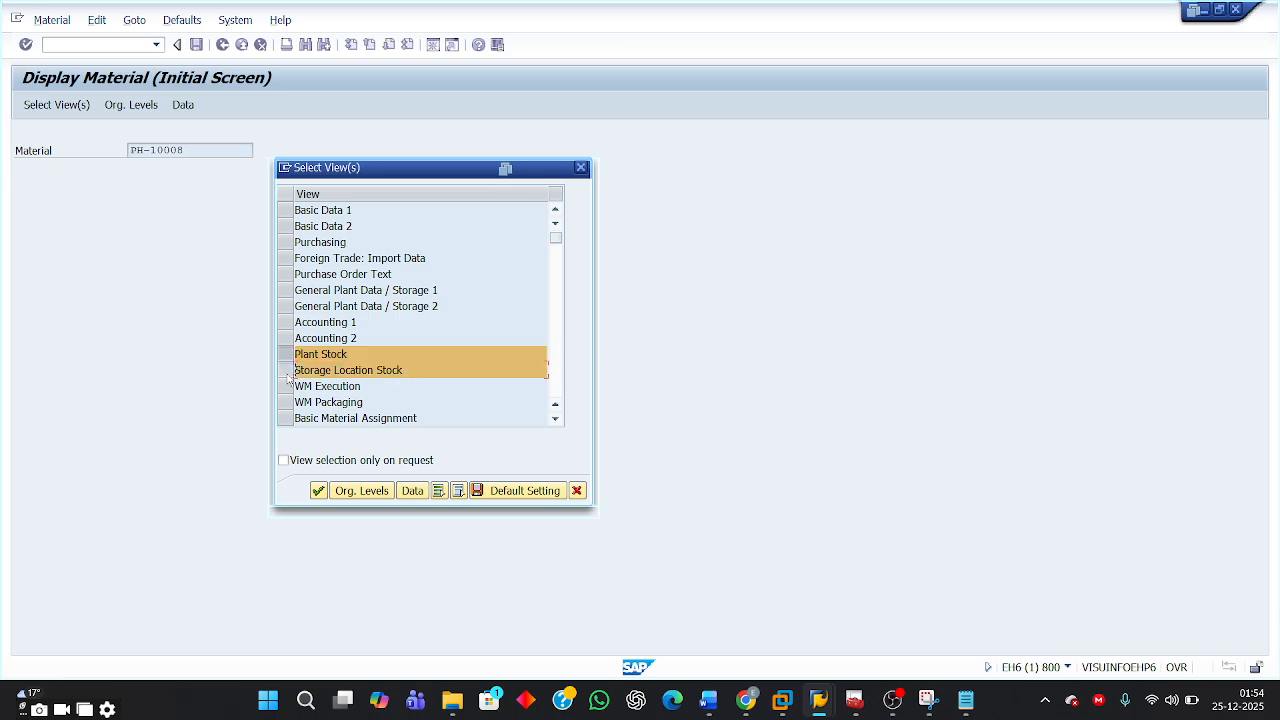
pyautogui.press('Return')
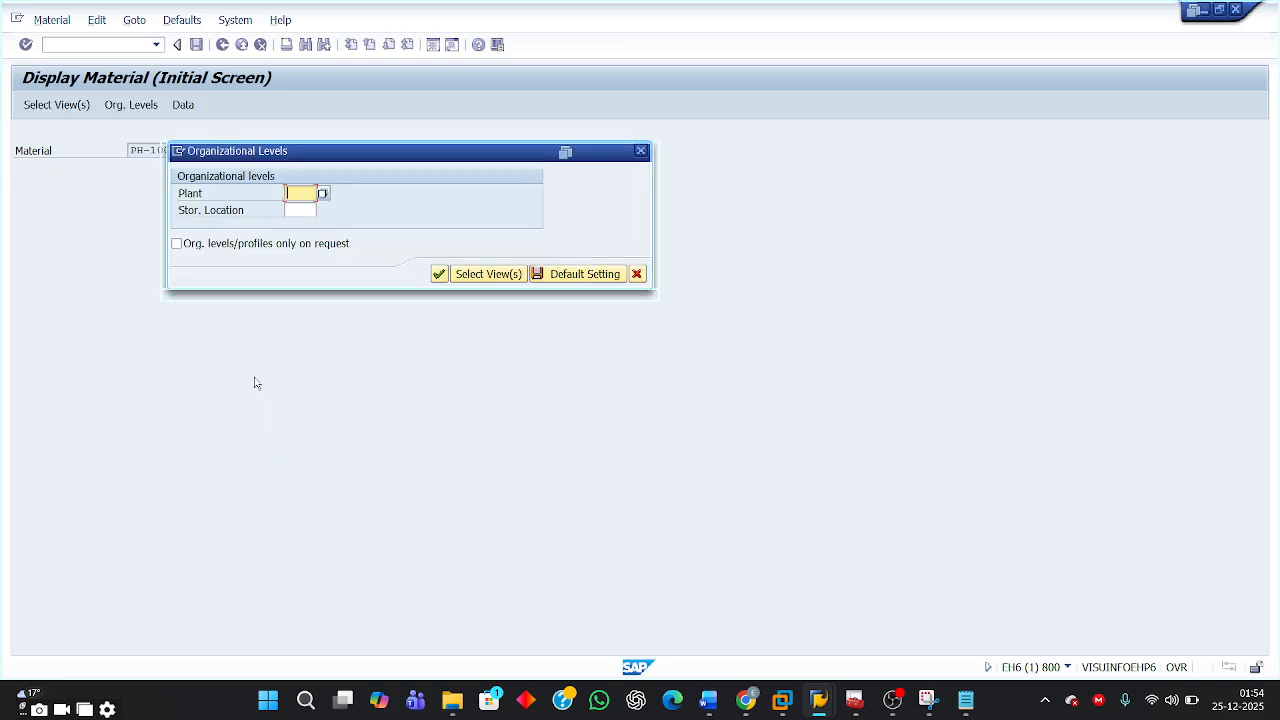
# Set plant 9110 and storage location 1000 as organizational levels and display the refreshed plant stock data of PH-10008
pyautogui.click(299, 207)
pyautogui.click(300, 210)
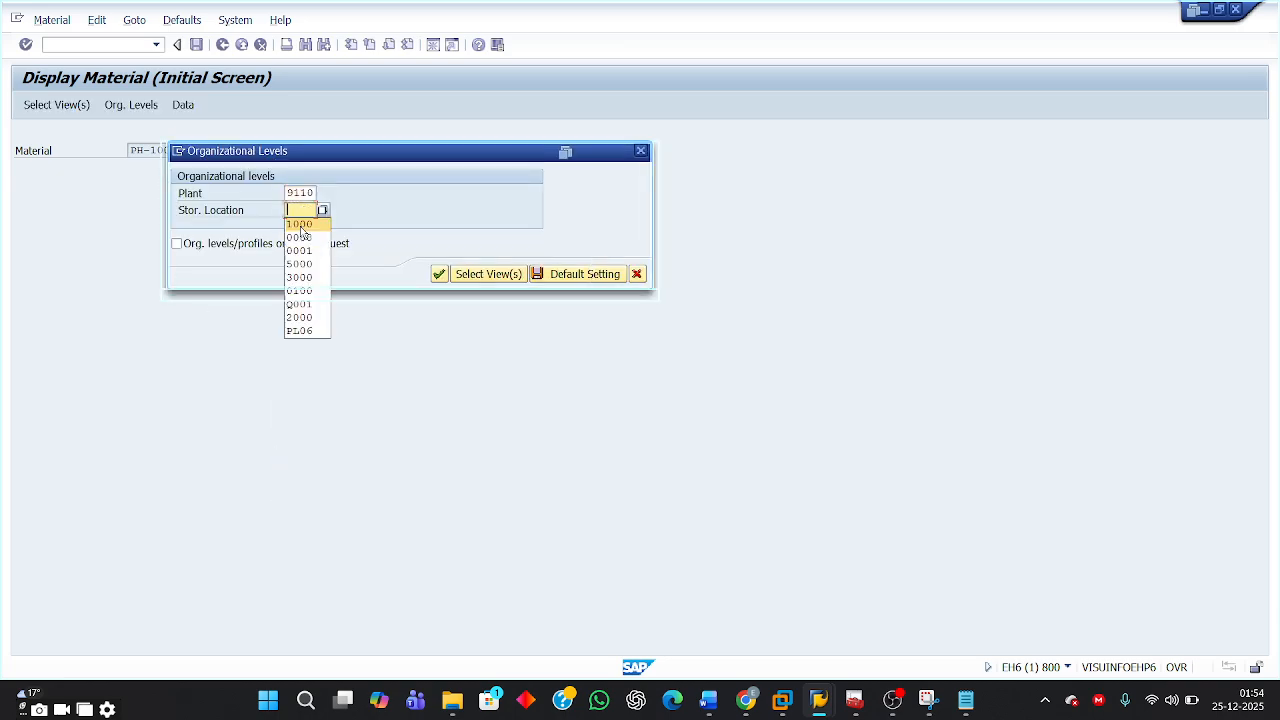
pyautogui.click(300, 226)
pyautogui.press('Return')
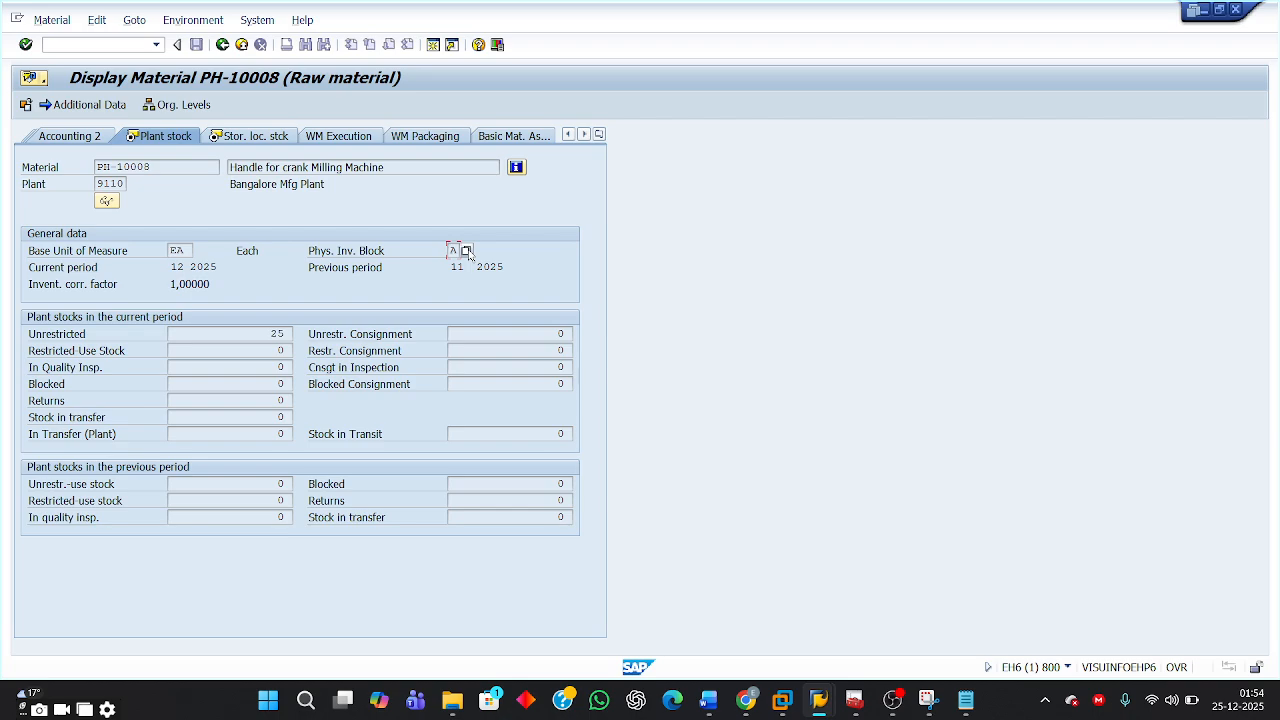
# Look up the meaning of Phys. Inv. Block indicator A in its list of possible values and close the list
pyautogui.click(466, 251)
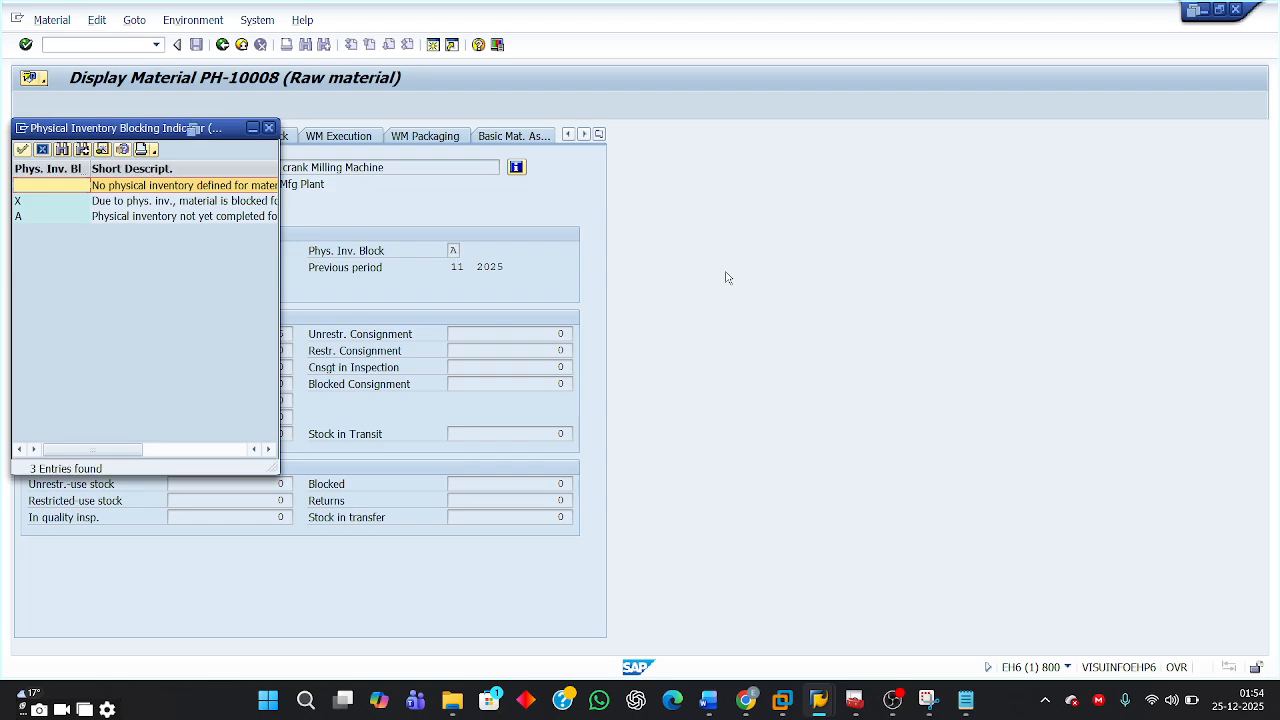
pyautogui.moveTo(184, 136); pyautogui.dragTo(812, 200)
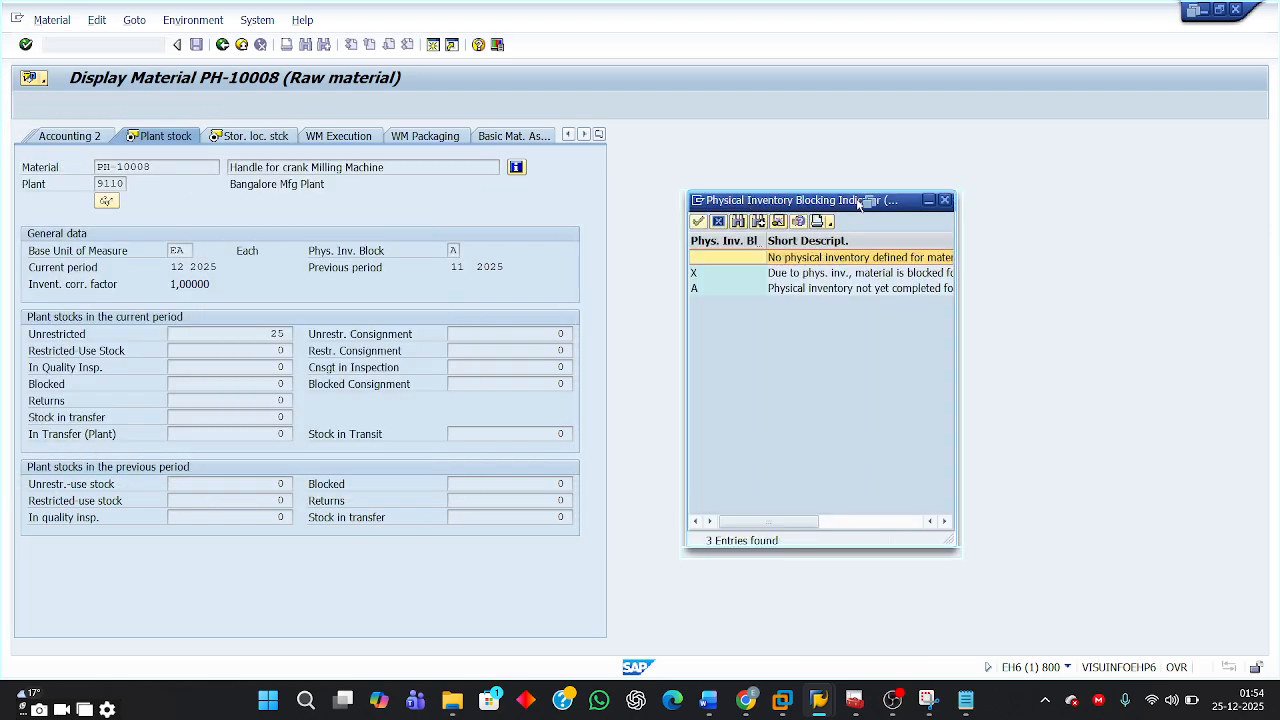
pyautogui.click(812, 290)
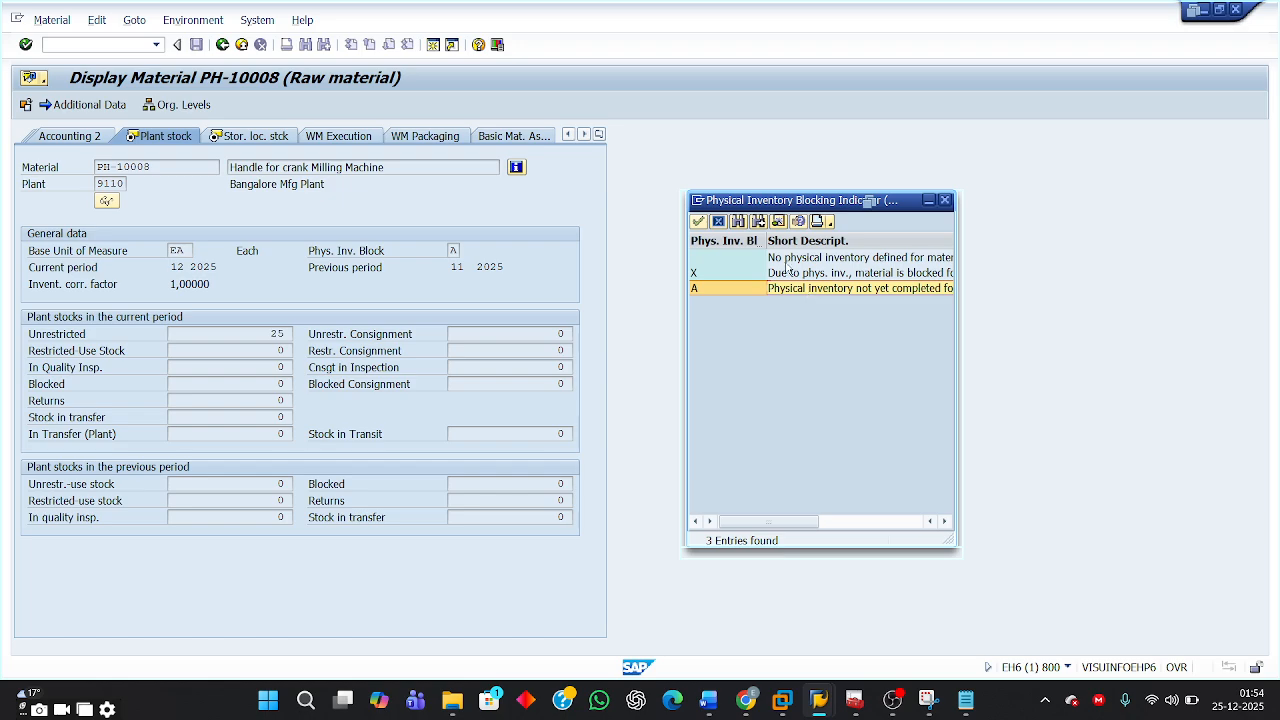
pyautogui.moveTo(765, 241); pyautogui.dragTo(738, 250)
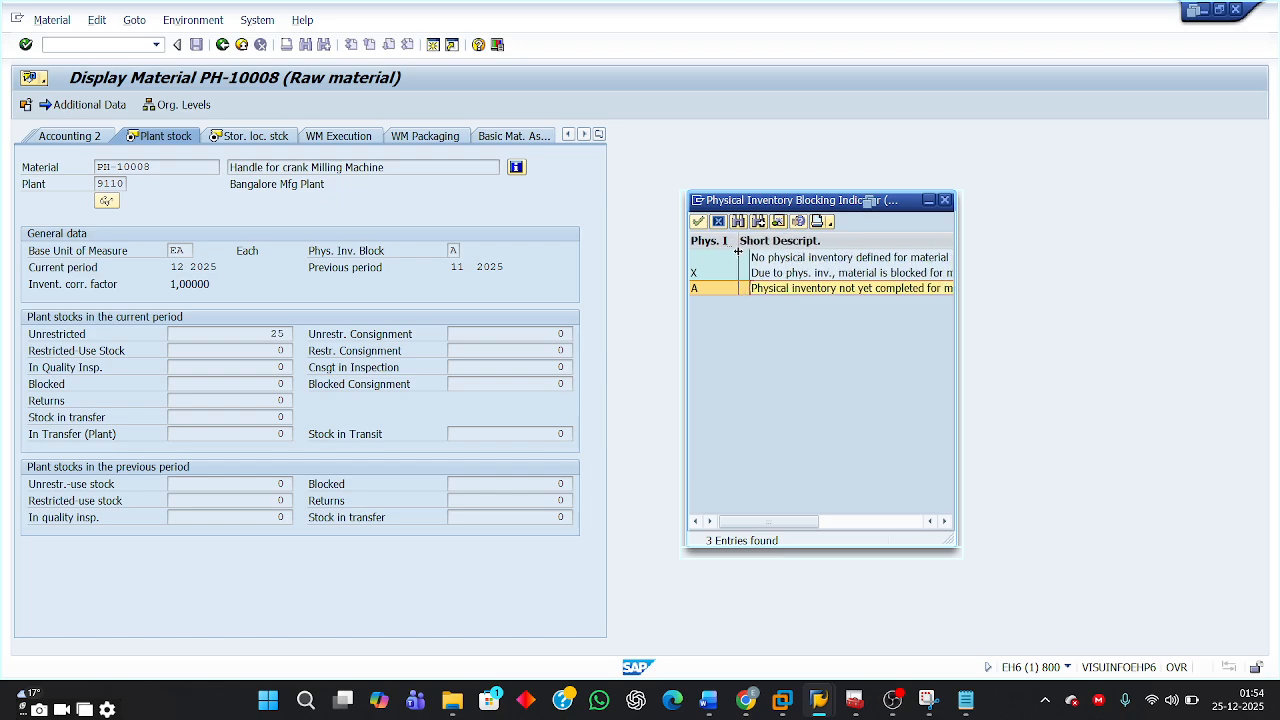
pyautogui.click(944, 200)
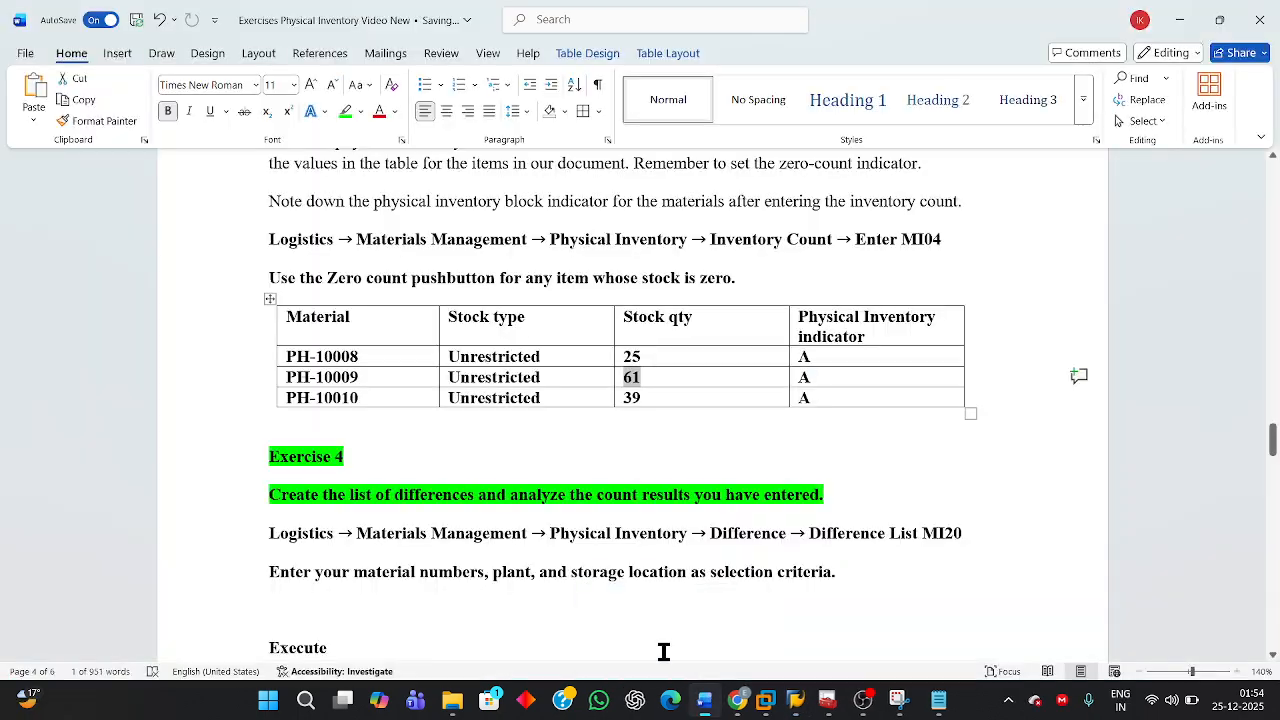
# Switch to the Word exercise document and read Exercise 4 on creating the list of differences with MI20
pyautogui.click(660, 645)
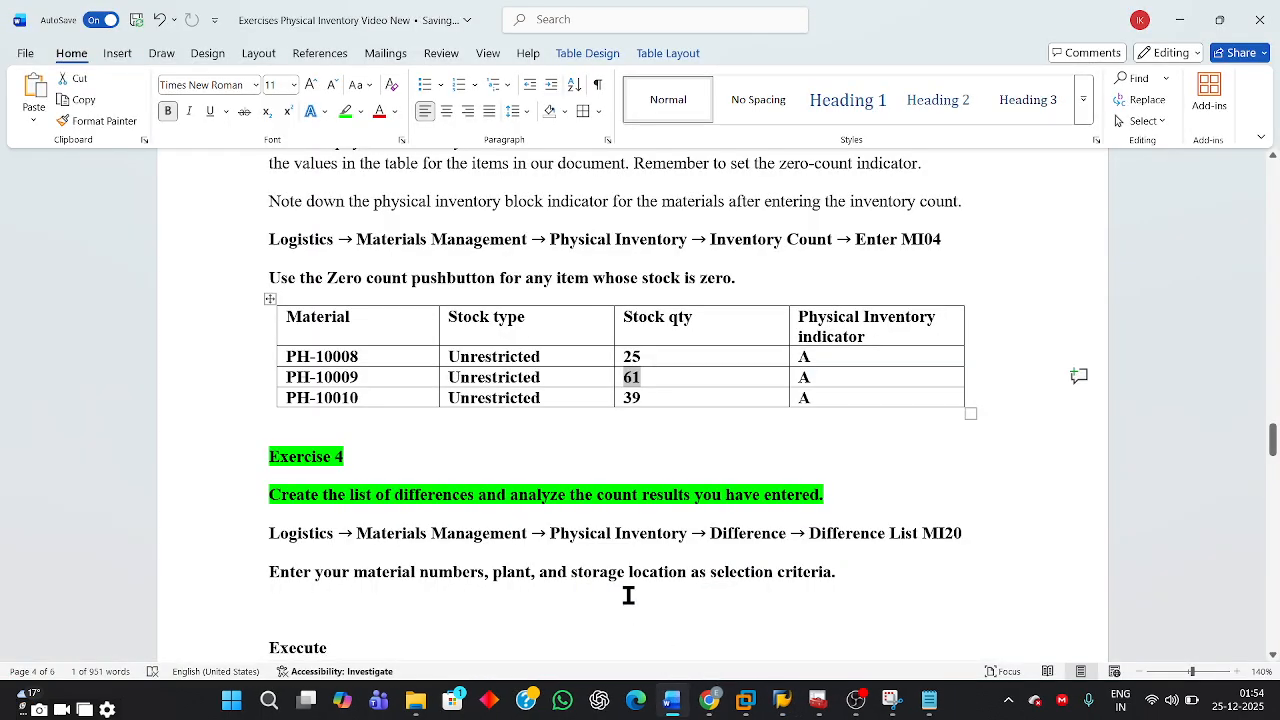
pyautogui.scroll(-2, 626, 595)
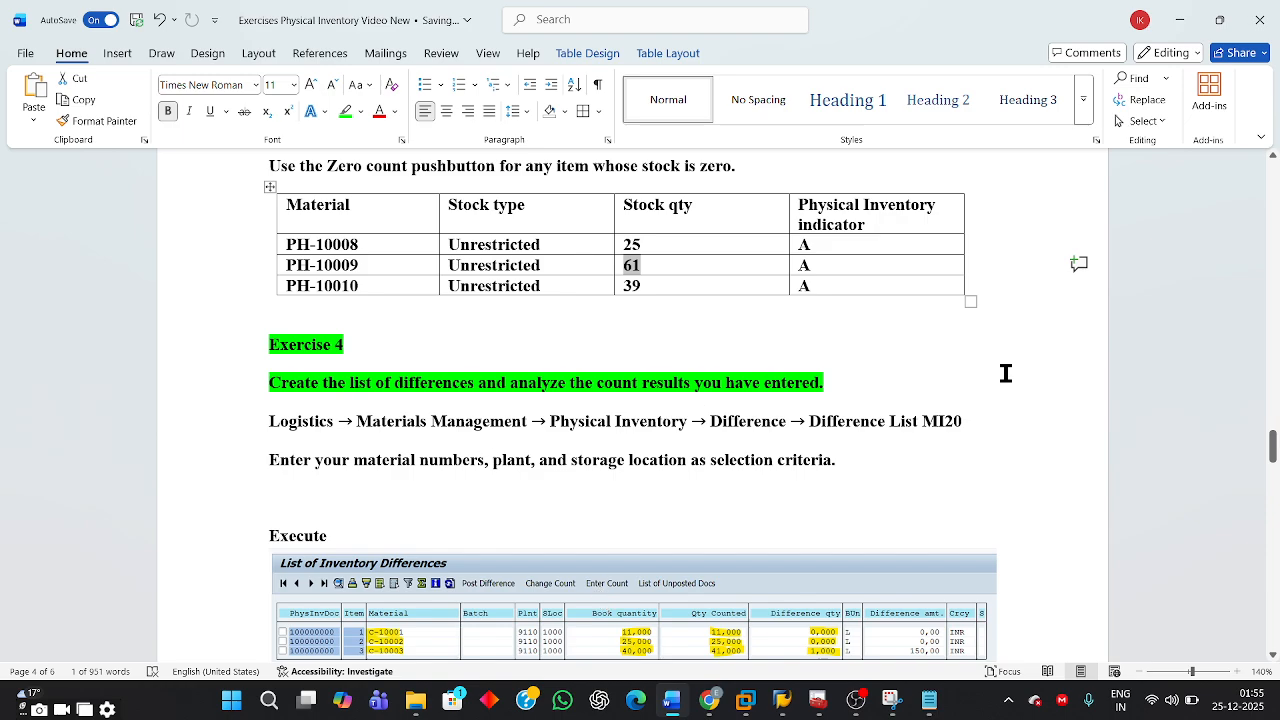
# Switch to the SAP Enter Inventory Count session, leave it, and start MI20 - Difference List from the Difference folder
pyautogui.moveTo(785, 706)
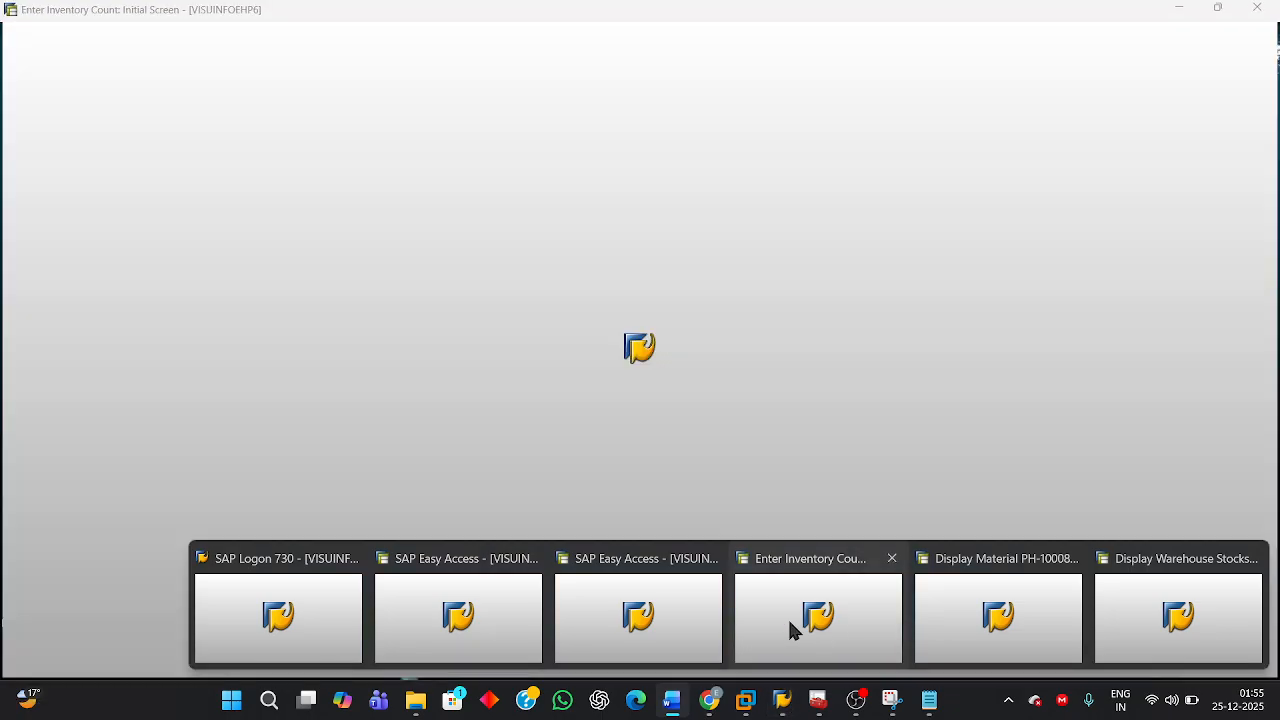
pyautogui.click(788, 617)
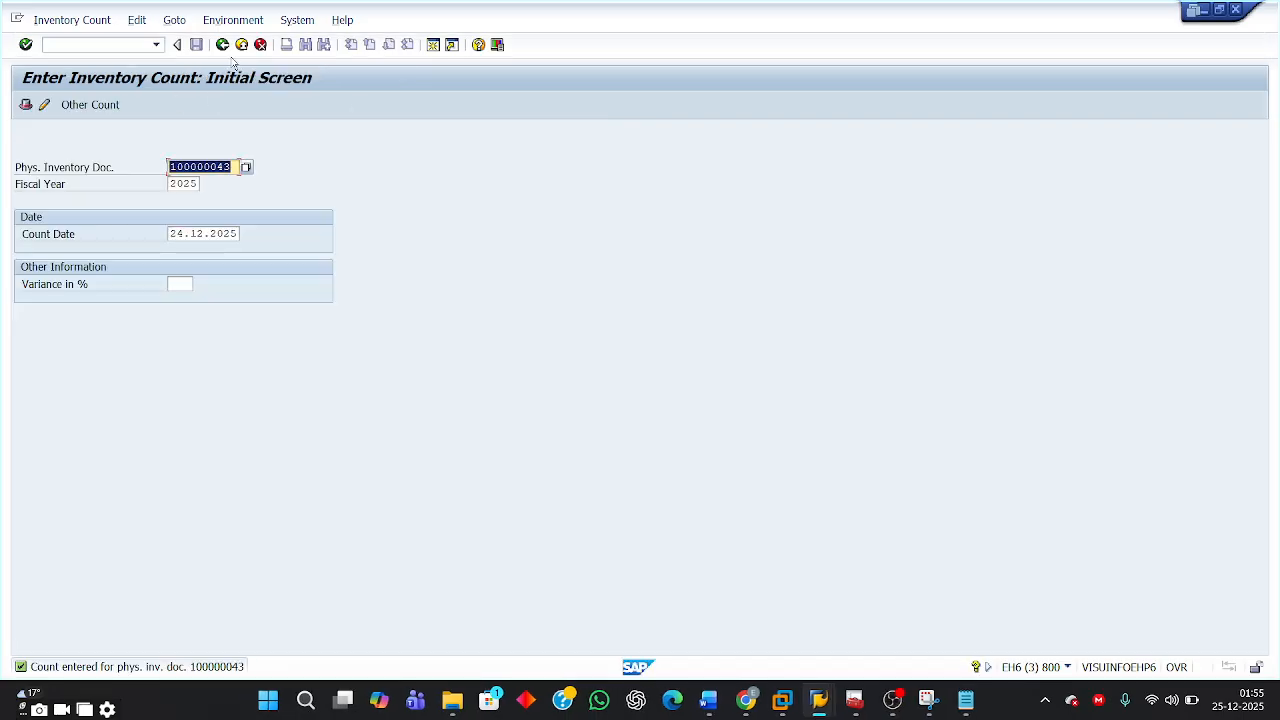
pyautogui.click(226, 47)
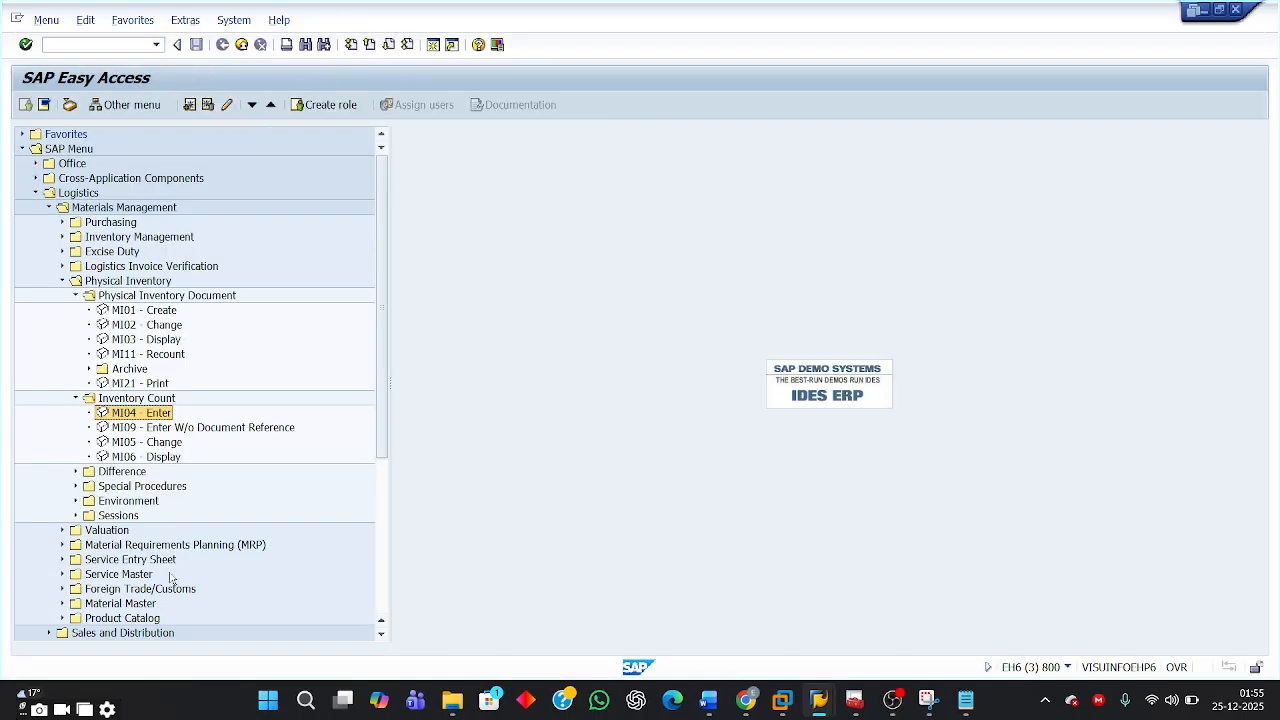
pyautogui.click(78, 474)
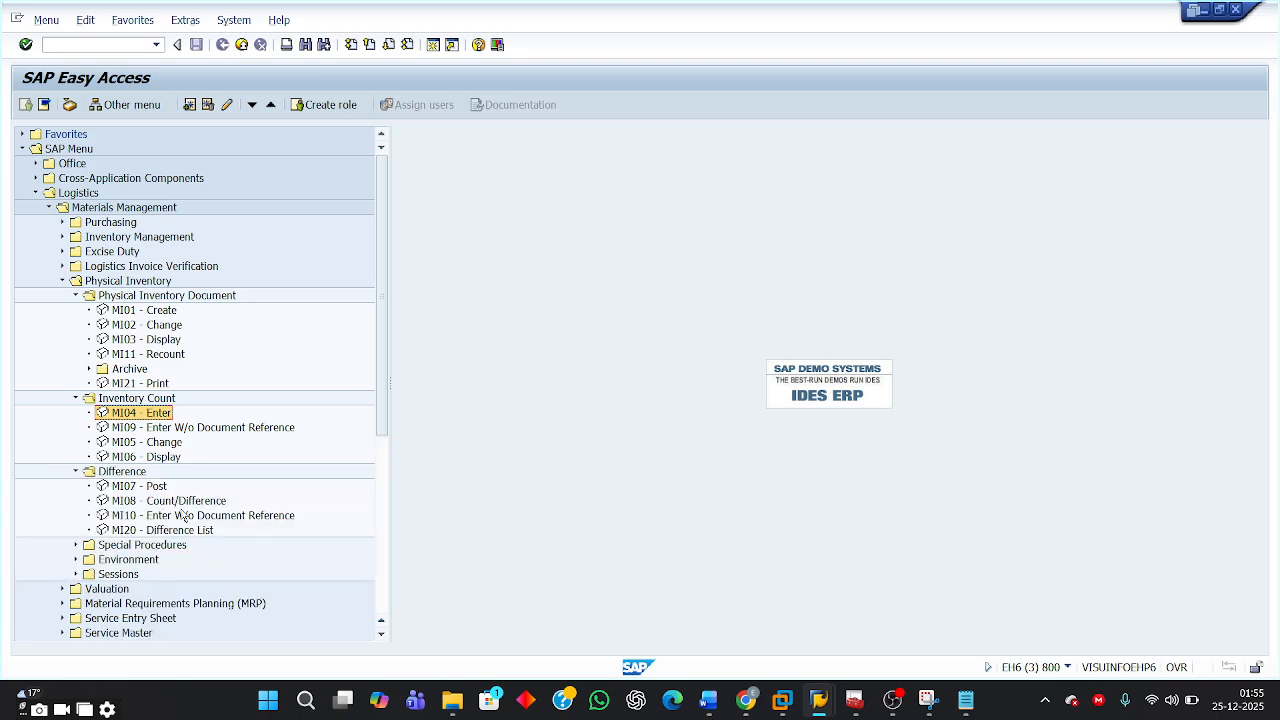
pyautogui.click(186, 535)
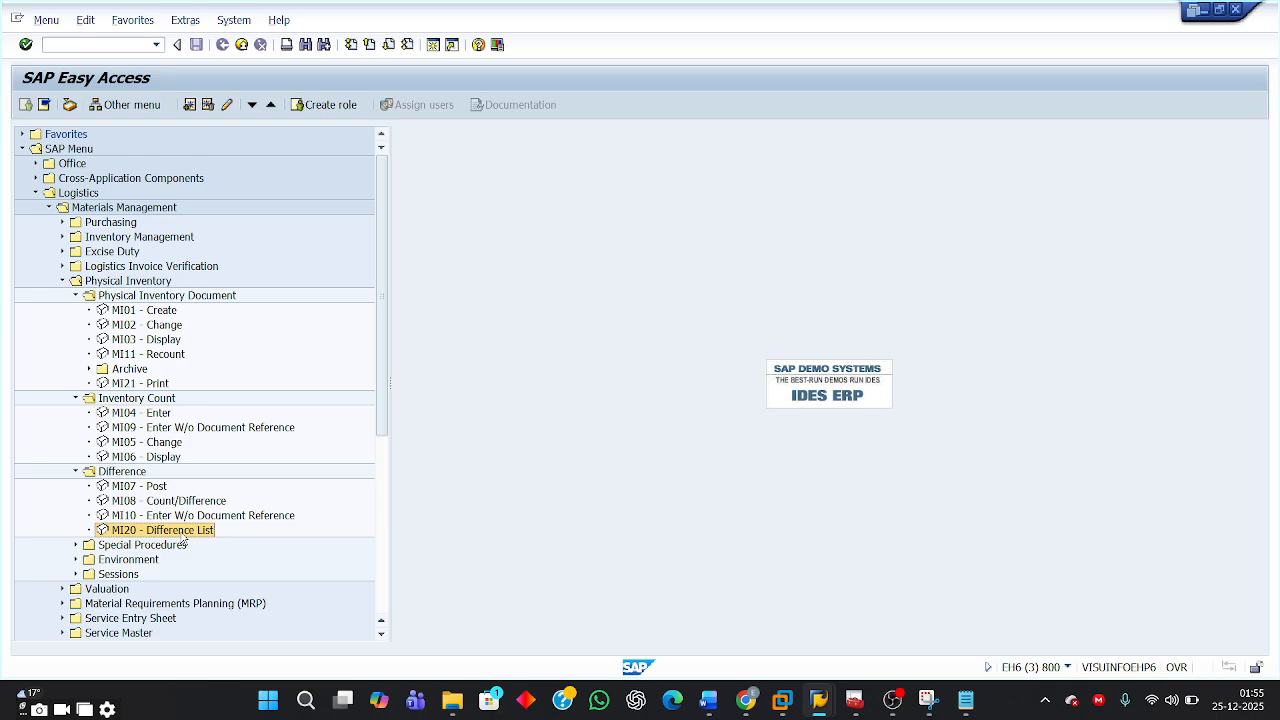
pyautogui.doubleClick(185, 536)
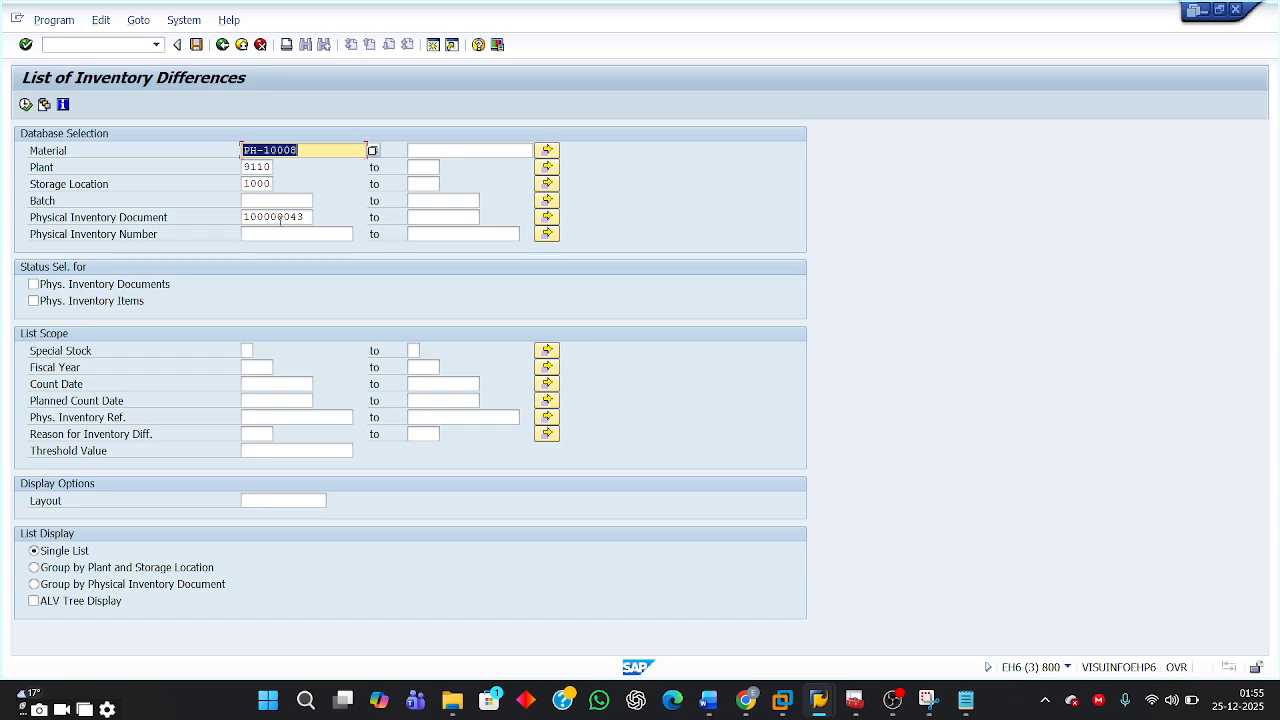
# Add materials PH-10009 and PH-10010 to the material selection beside PH-10008 and execute the list of inventory differences
pyautogui.click(547, 150)
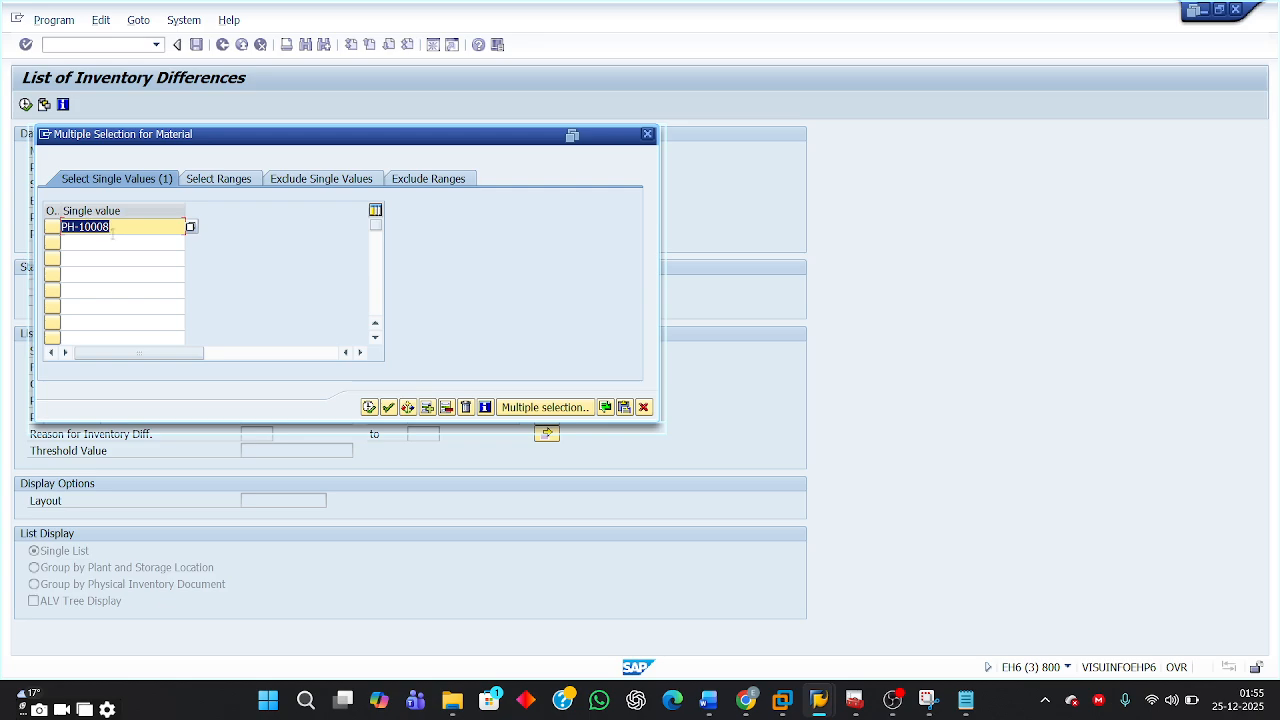
pyautogui.click(96, 241)
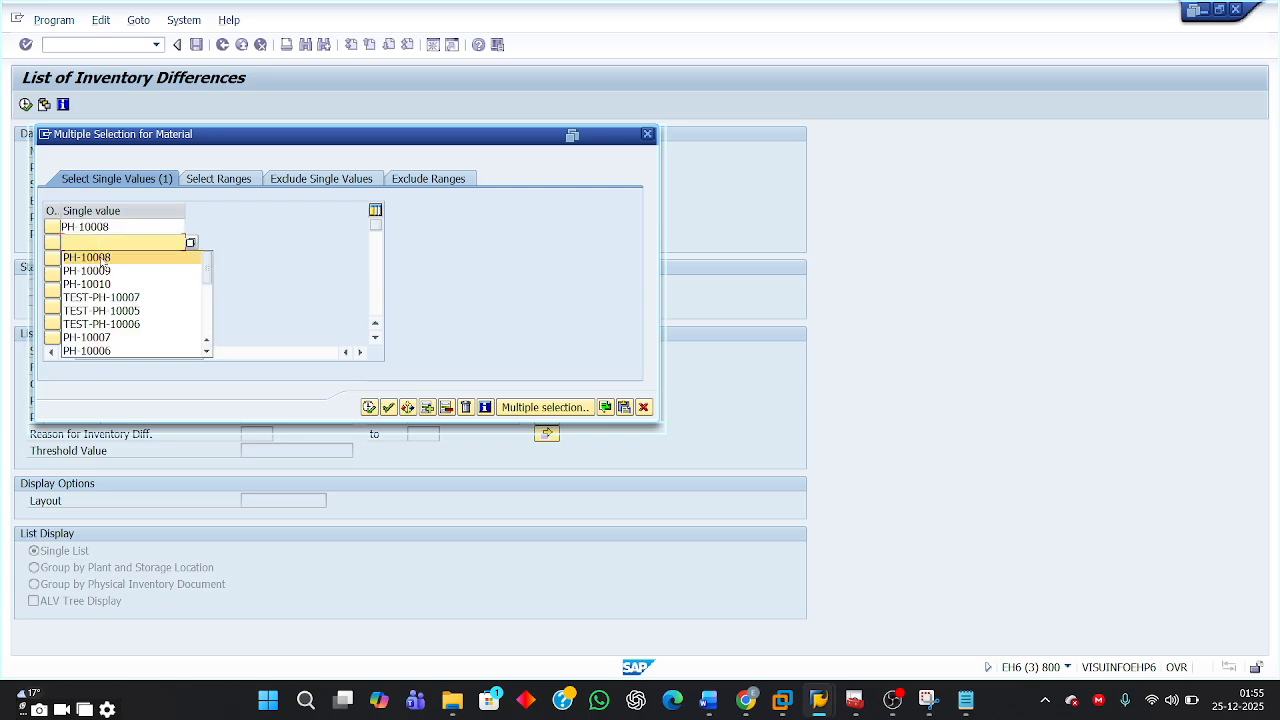
pyautogui.click(96, 265)
pyautogui.click(95, 261)
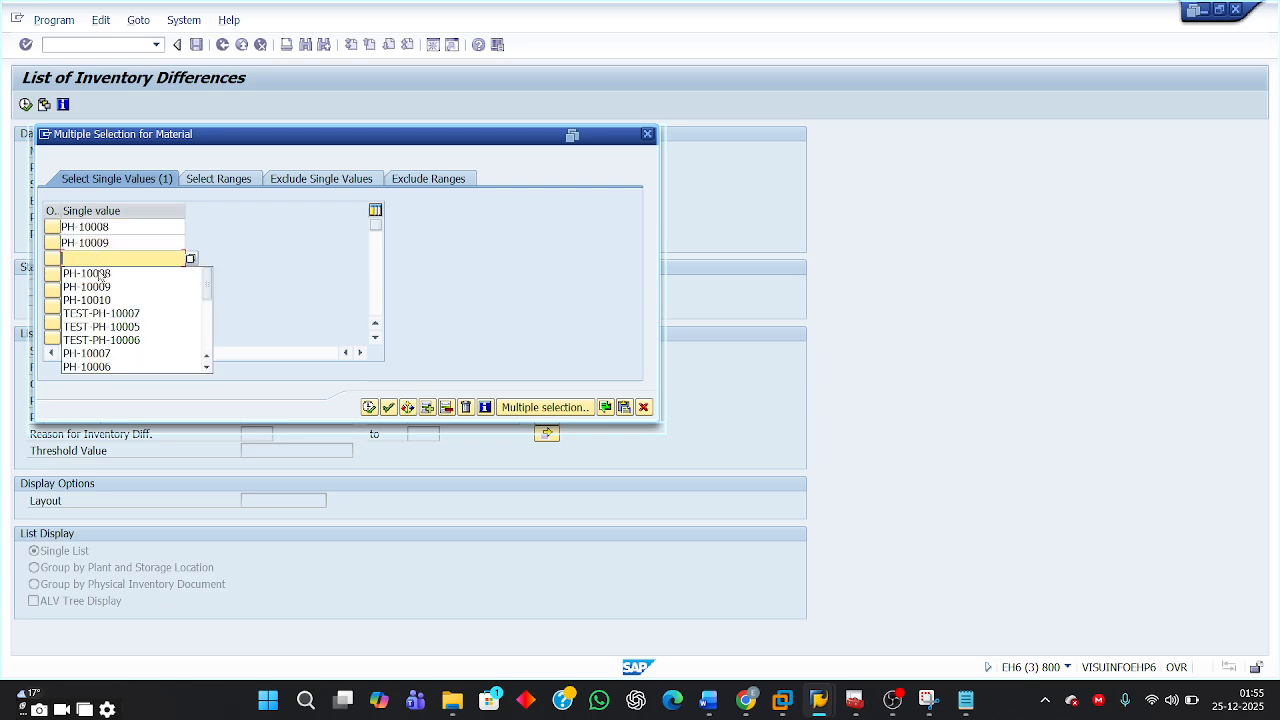
pyautogui.click(101, 298)
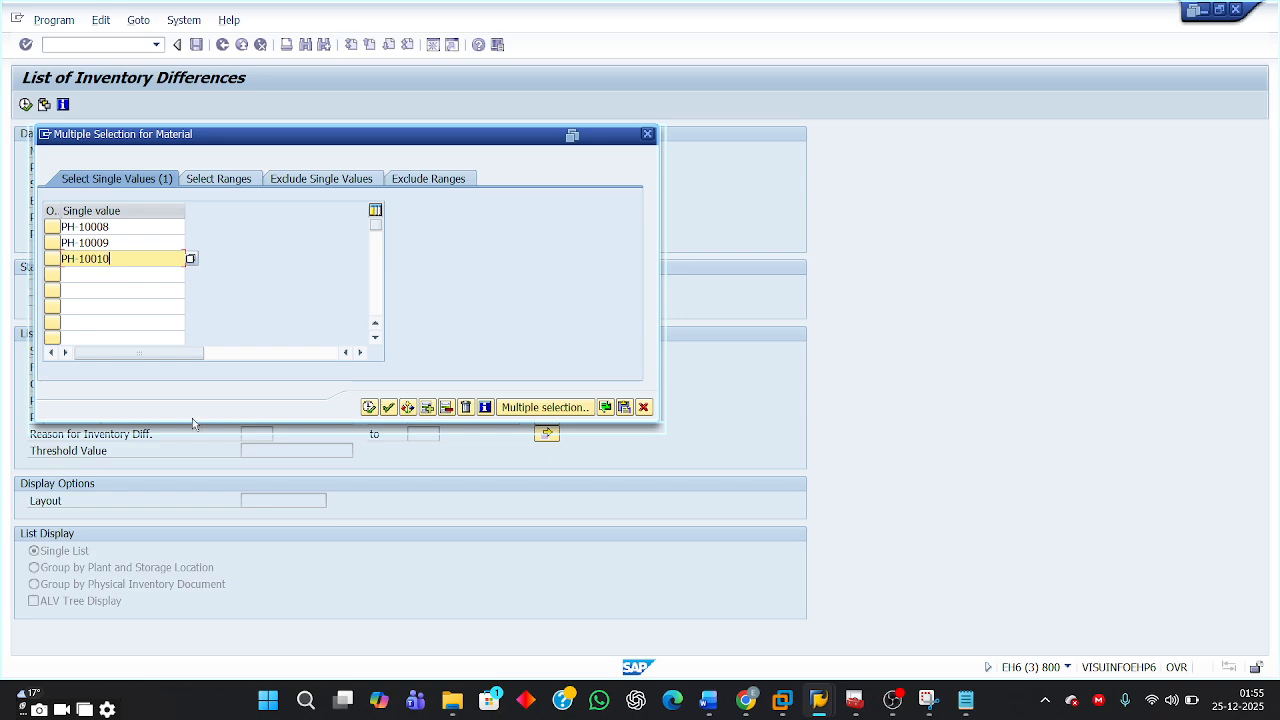
pyautogui.click(367, 408)
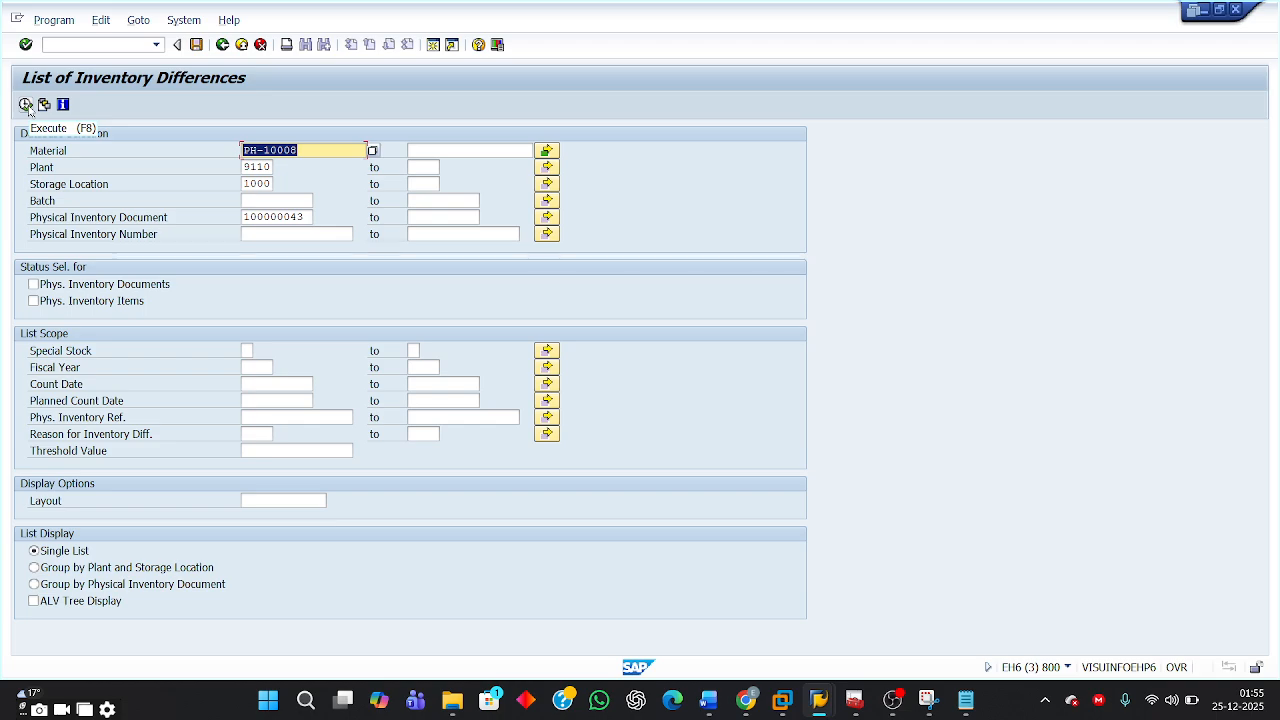
pyautogui.click(289, 385)
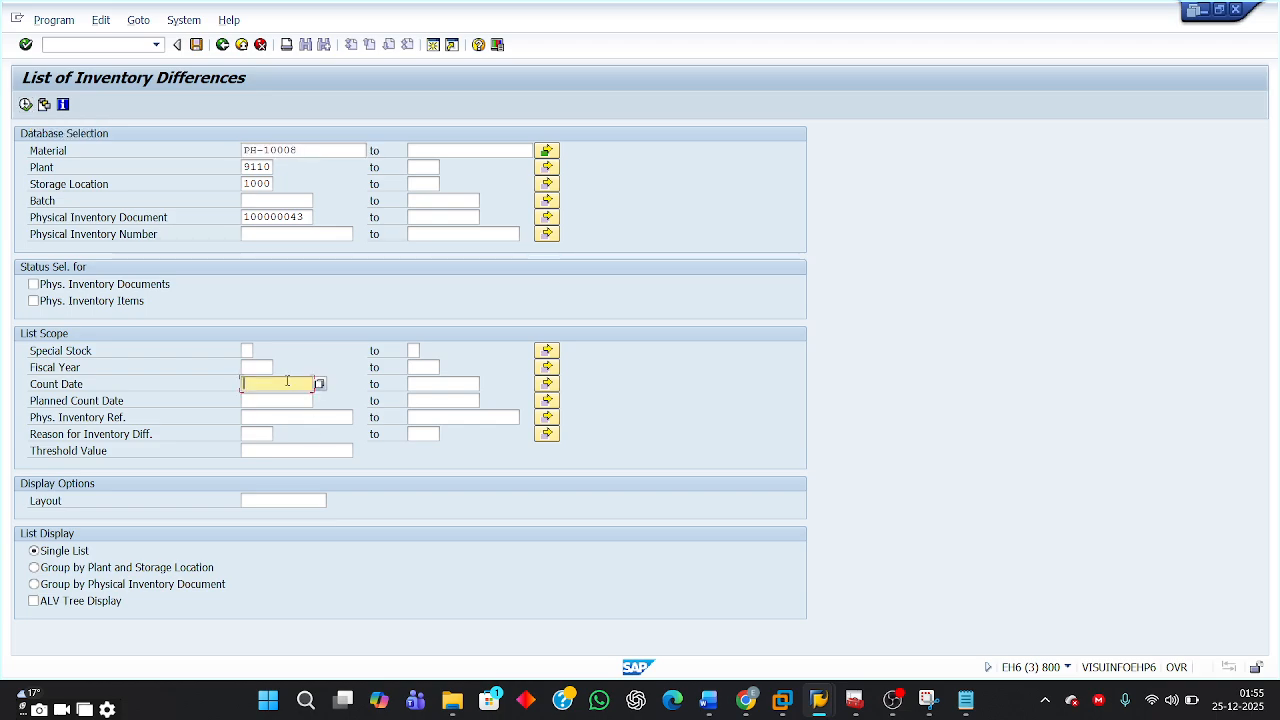
pyautogui.click(25, 105)
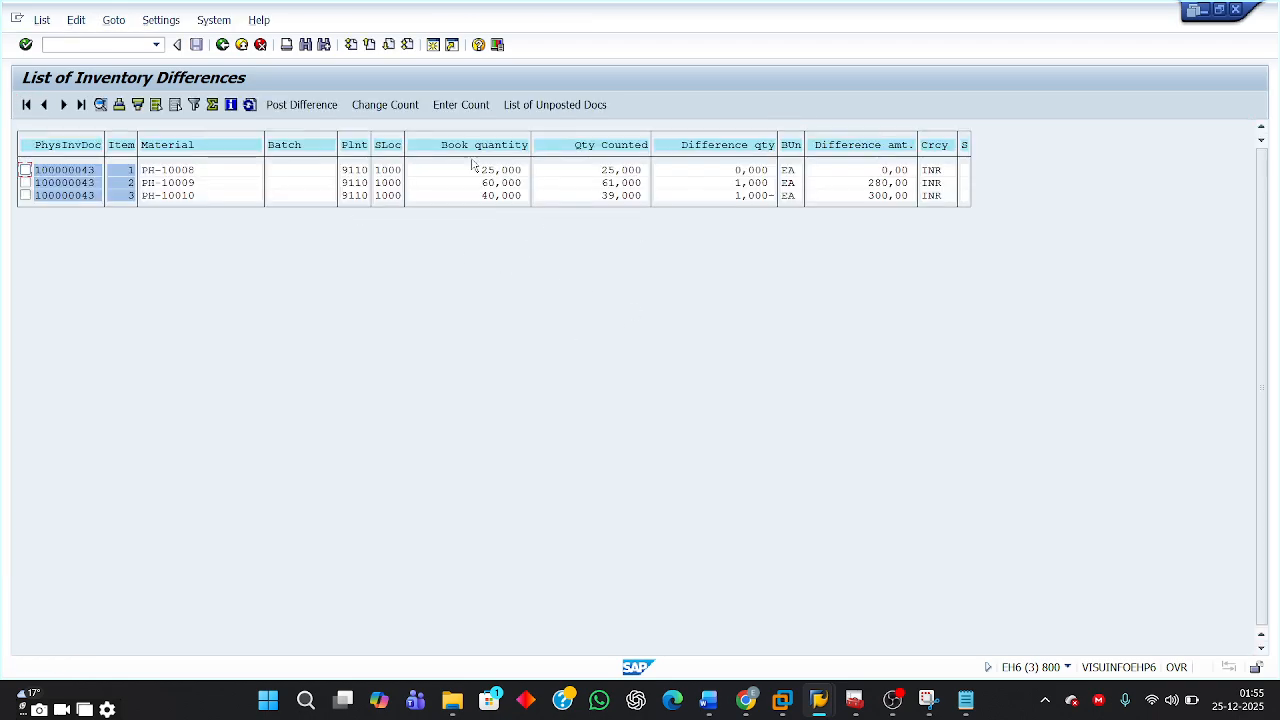
# Compare the book quantities with the counted quantities of PH-10008, PH-10009 and PH-10010 in the difference list
pyautogui.click(497, 170)
pyautogui.click(490, 183)
pyautogui.click(165, 171)
pyautogui.click(491, 171)
pyautogui.click(491, 183)
pyautogui.click(491, 195)
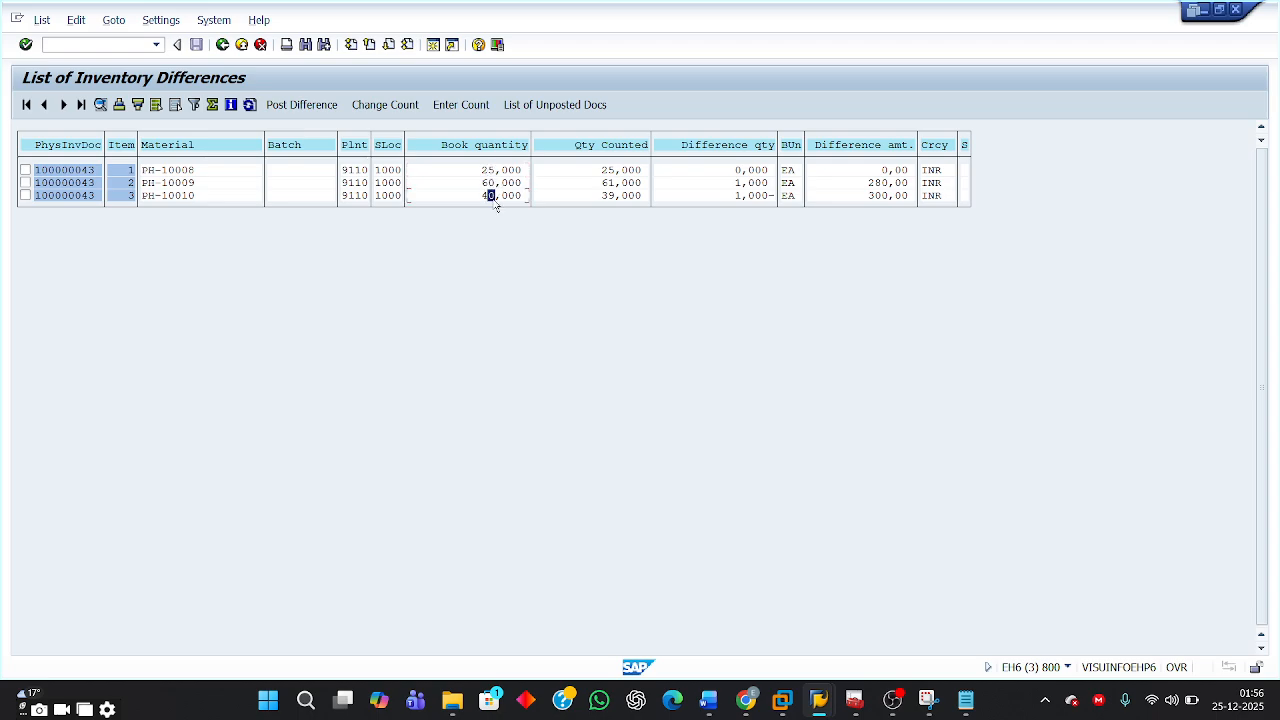
pyautogui.click(610, 171)
pyautogui.click(610, 183)
pyautogui.click(611, 196)
# Switch to the Word exercise document and read the document deletion exercise and Exercise 5 on the MI05 recount
pyautogui.moveTo(706, 703)
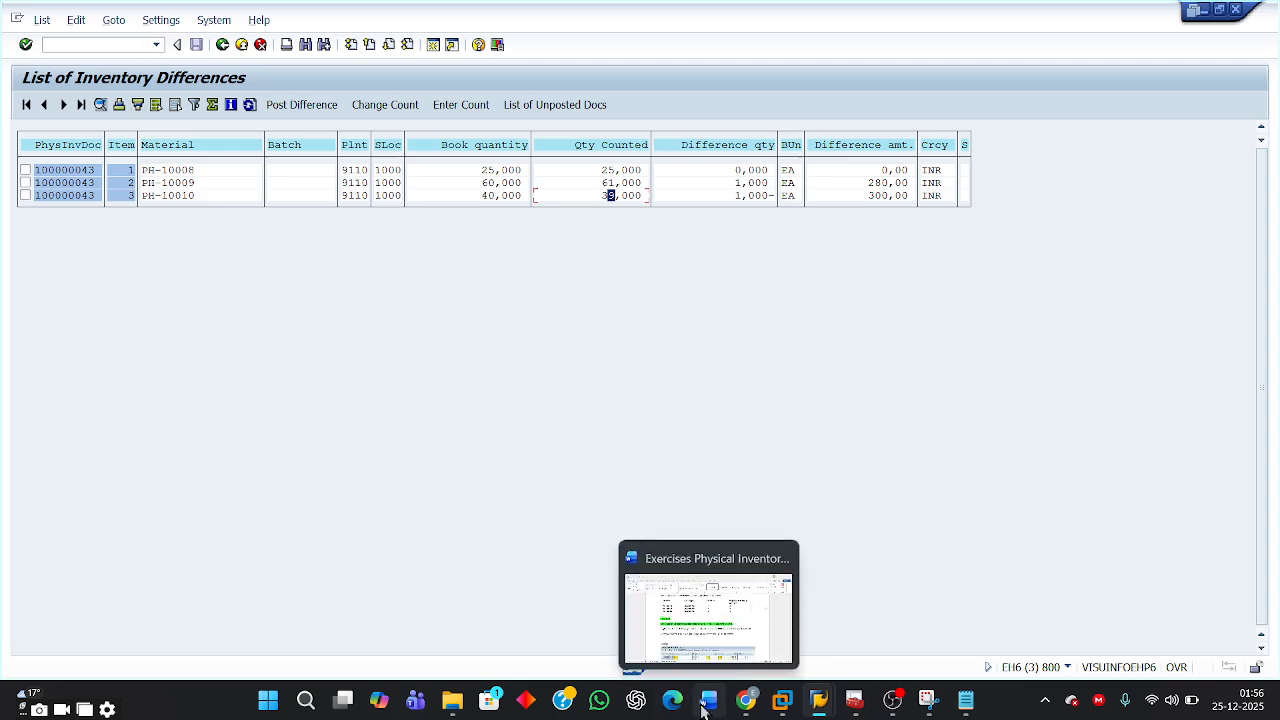
pyautogui.click(728, 637)
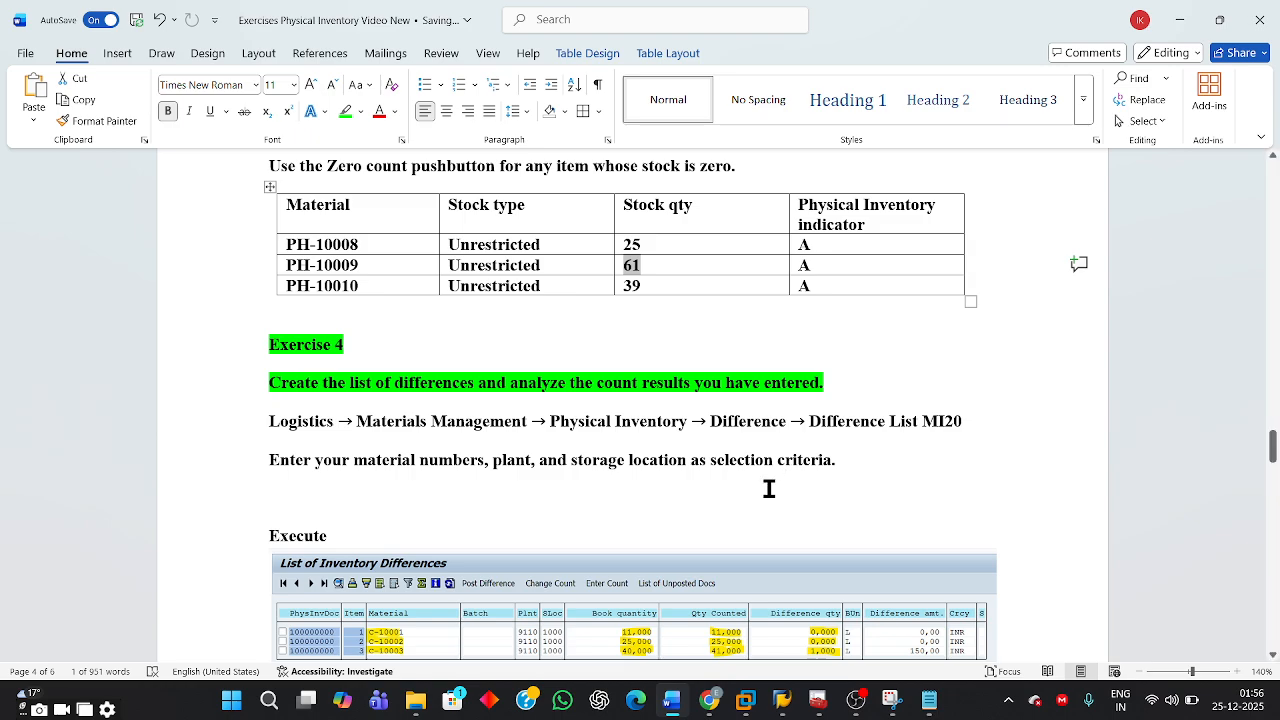
pyautogui.scroll(-5, 768, 486)
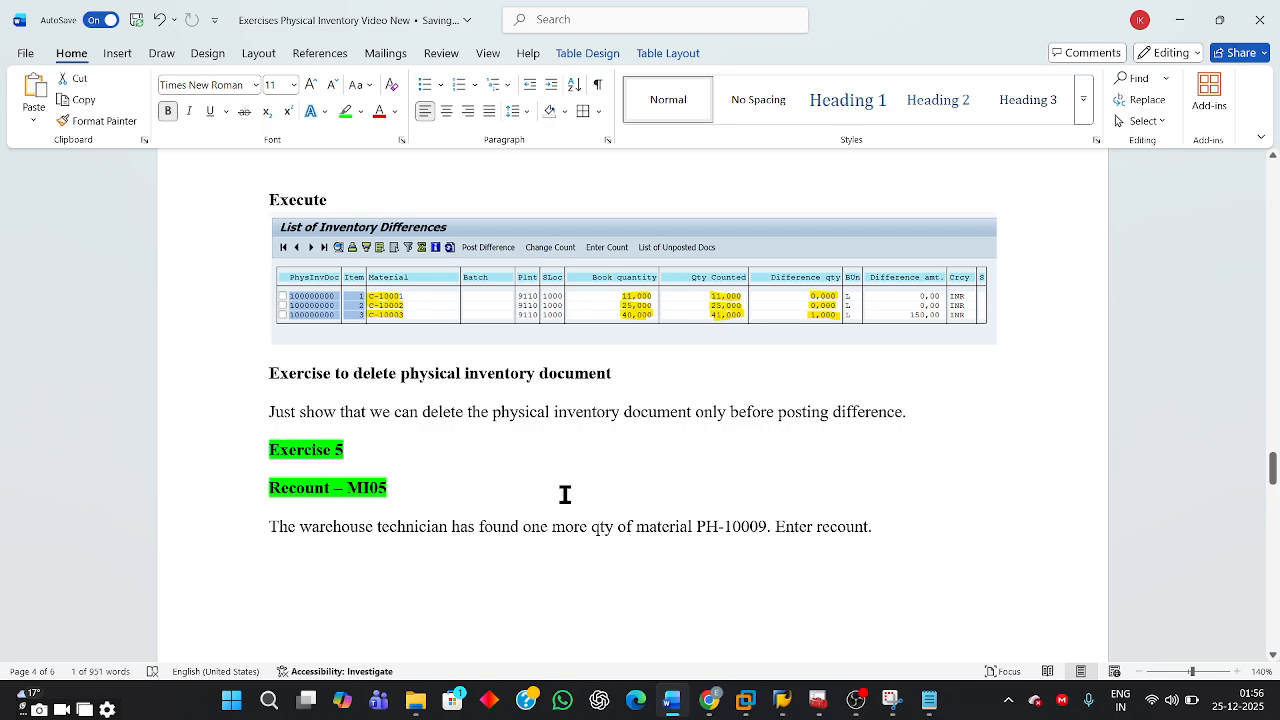
pyautogui.scroll(-3, 600, 505)
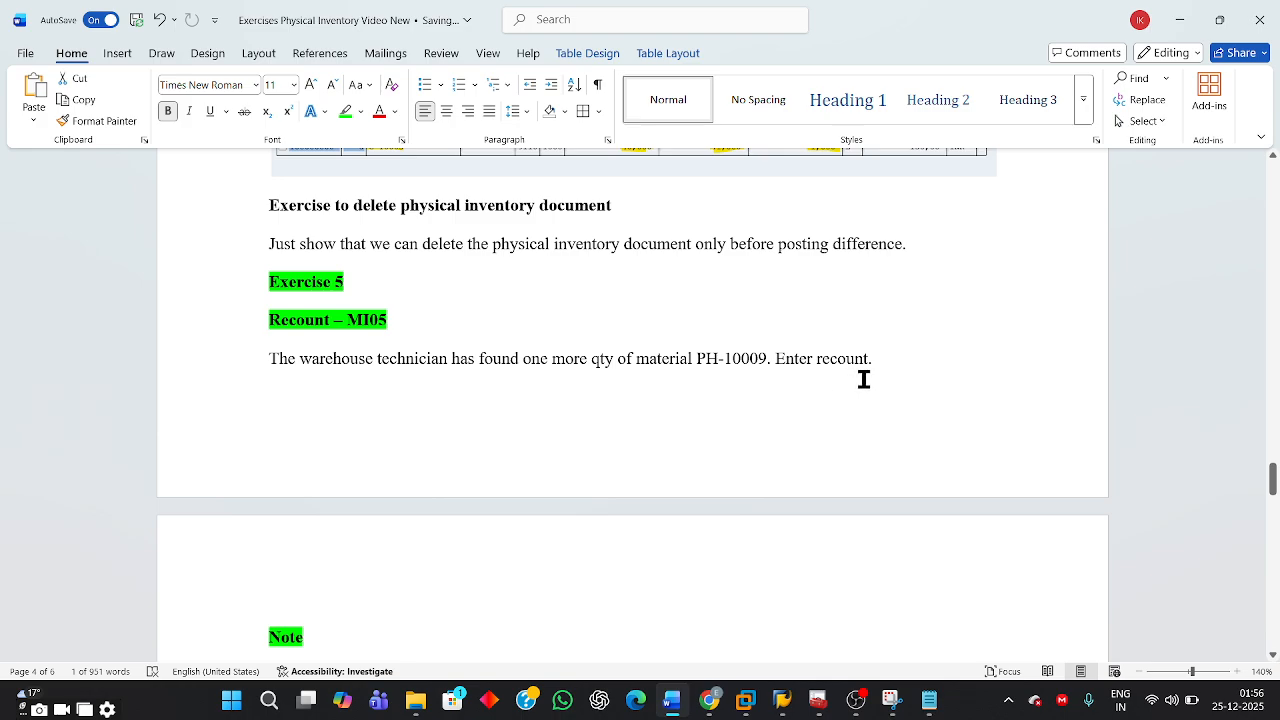
pyautogui.scroll(-3, 902, 385)
pyautogui.scroll(3, 902, 386)
# Check the counted quantity of PH-10009 in the SAP difference list and return to Exercise 5 in Word
pyautogui.moveTo(785, 700)
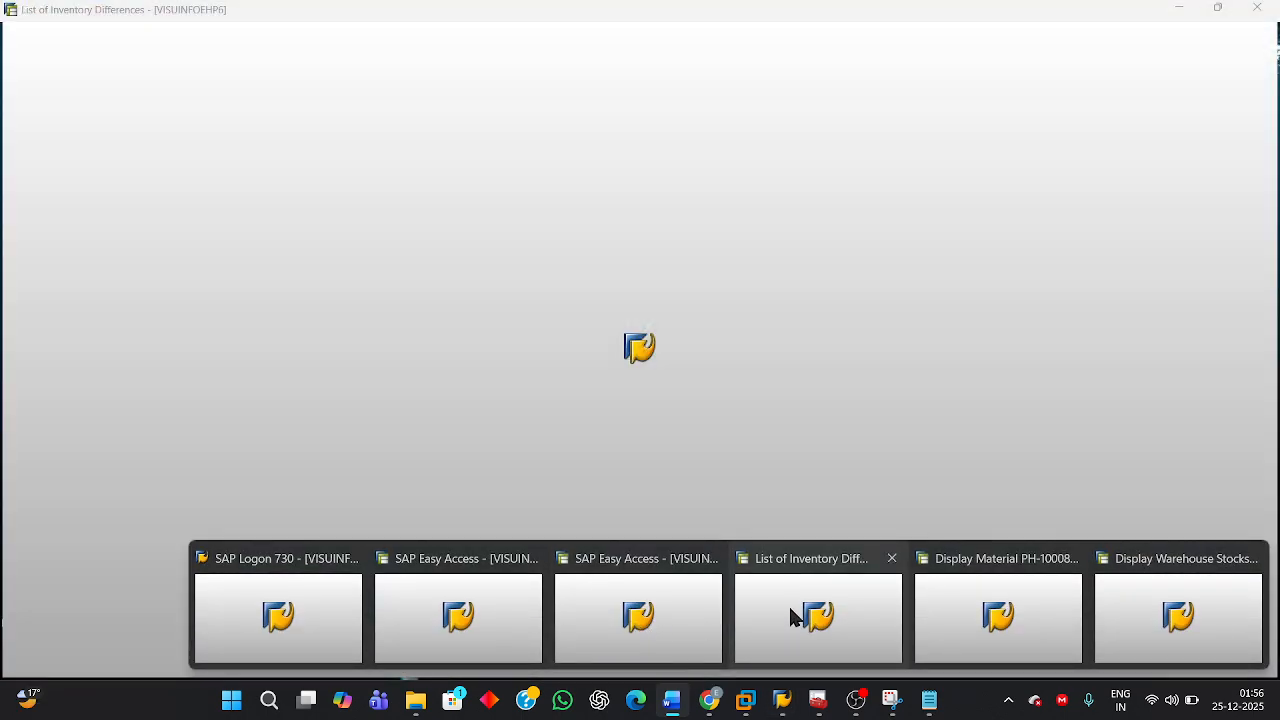
pyautogui.click(800, 618)
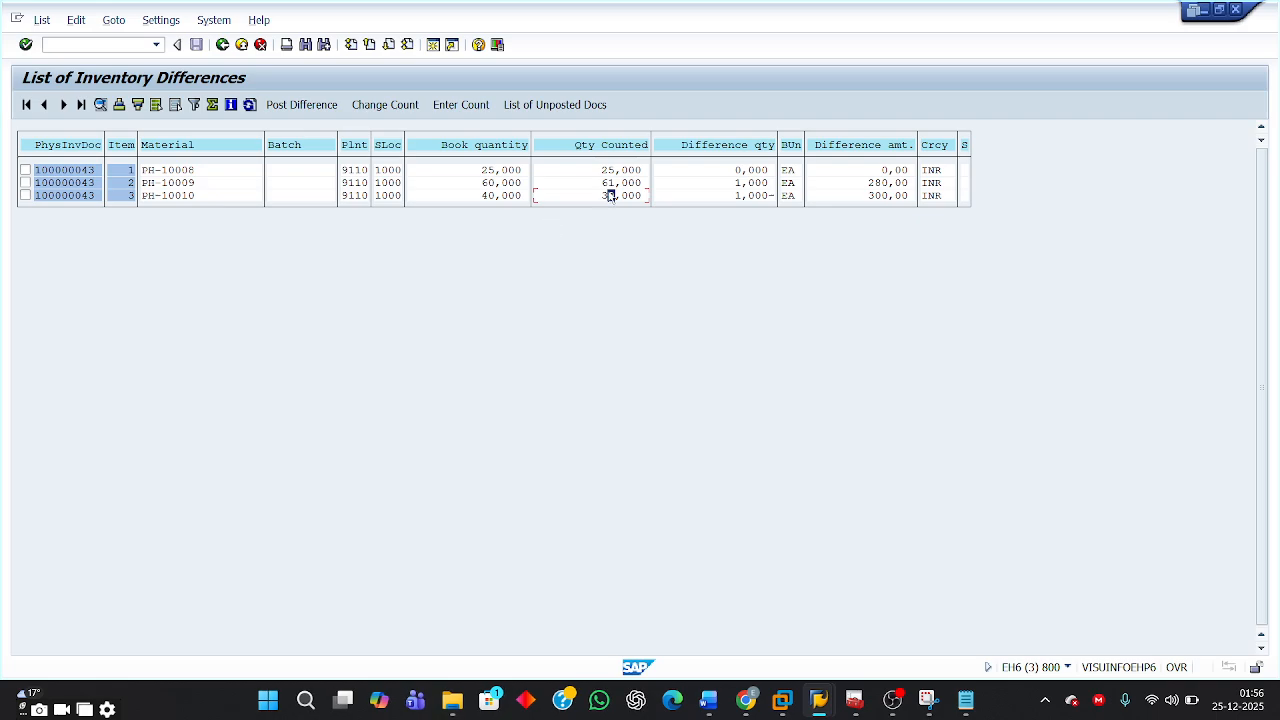
pyautogui.click(613, 184)
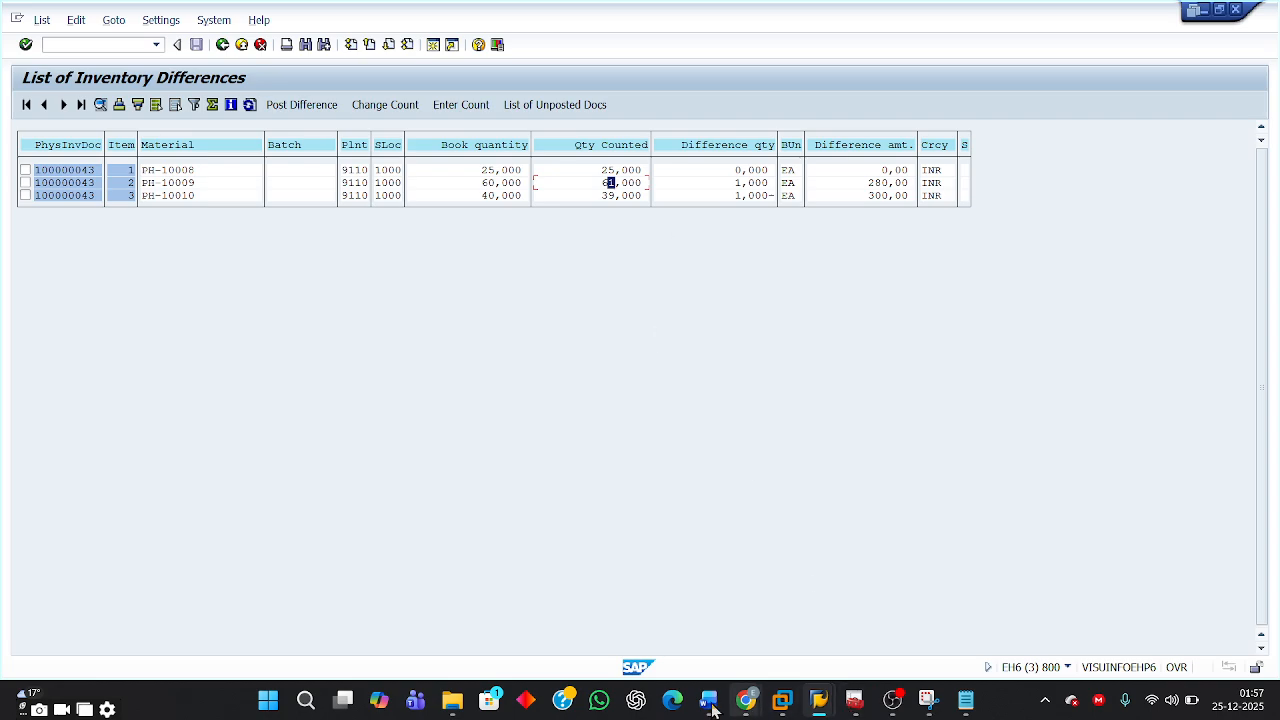
pyautogui.moveTo(708, 702)
pyautogui.click(714, 620)
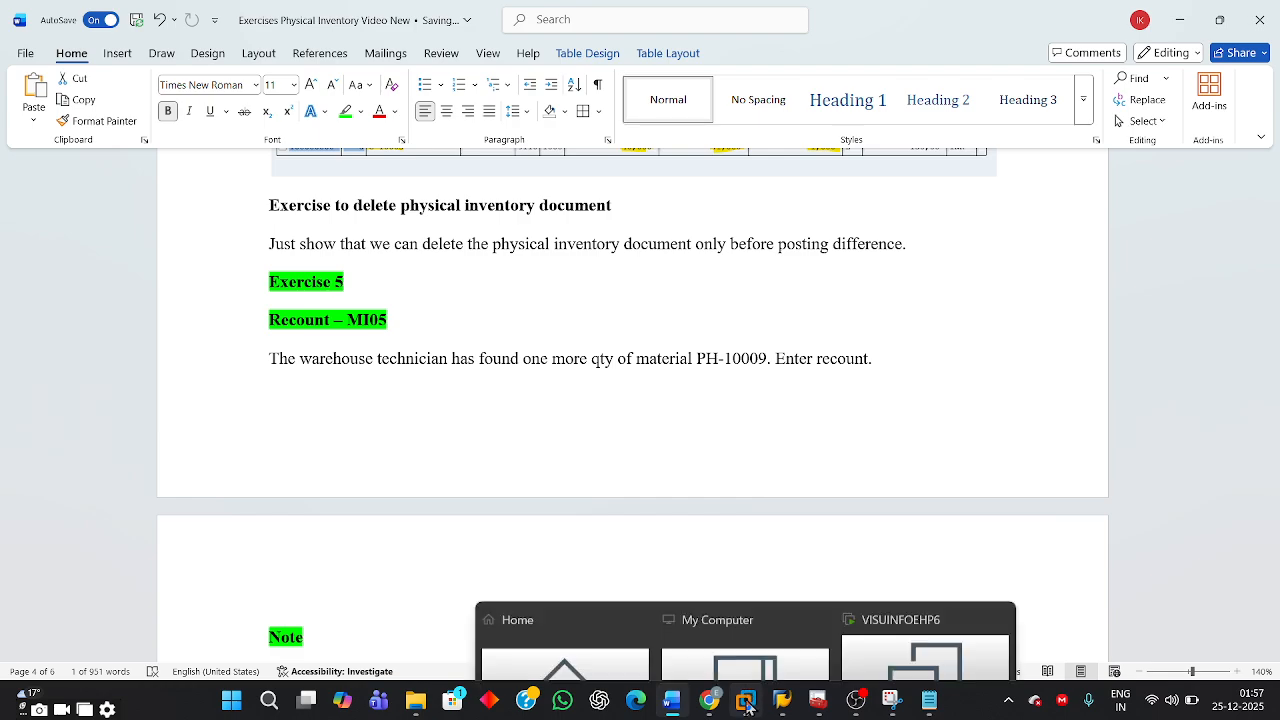
# Switch to the SAP Easy Access session showing Favorites, collapse them, and expand Logistics, Materials Management and Physical Inventory
pyautogui.moveTo(790, 706)
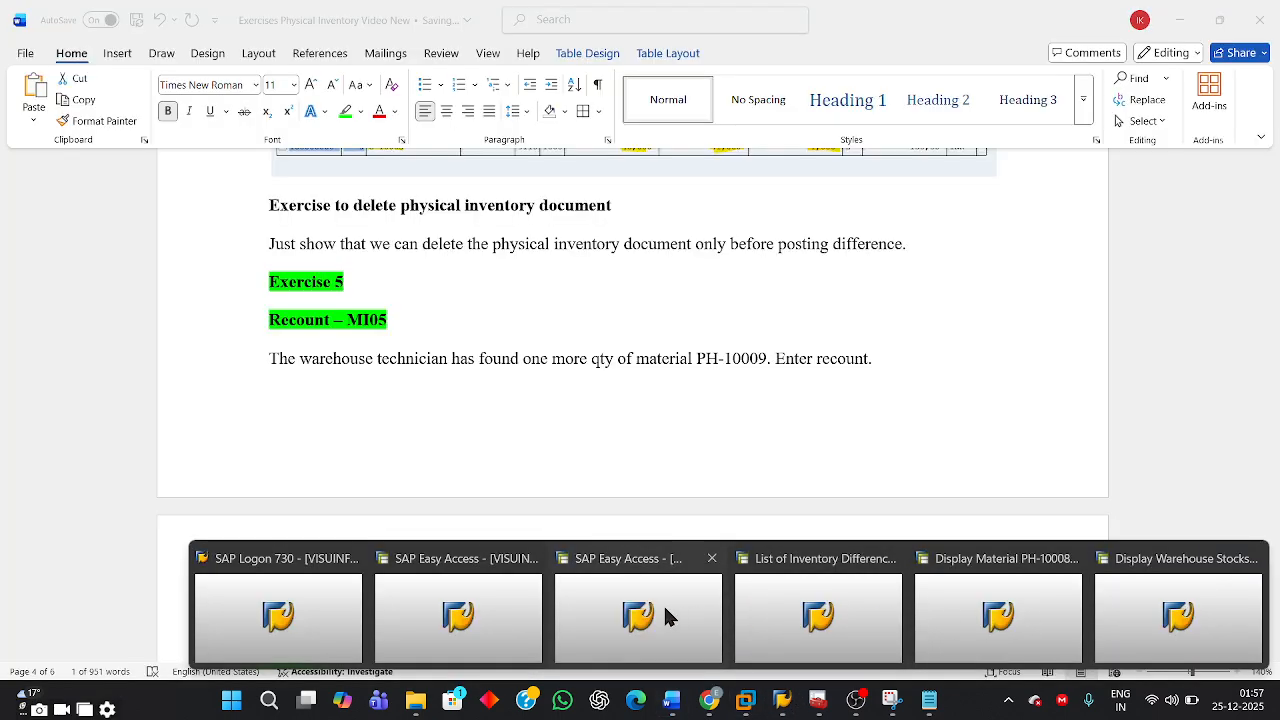
pyautogui.click(665, 612)
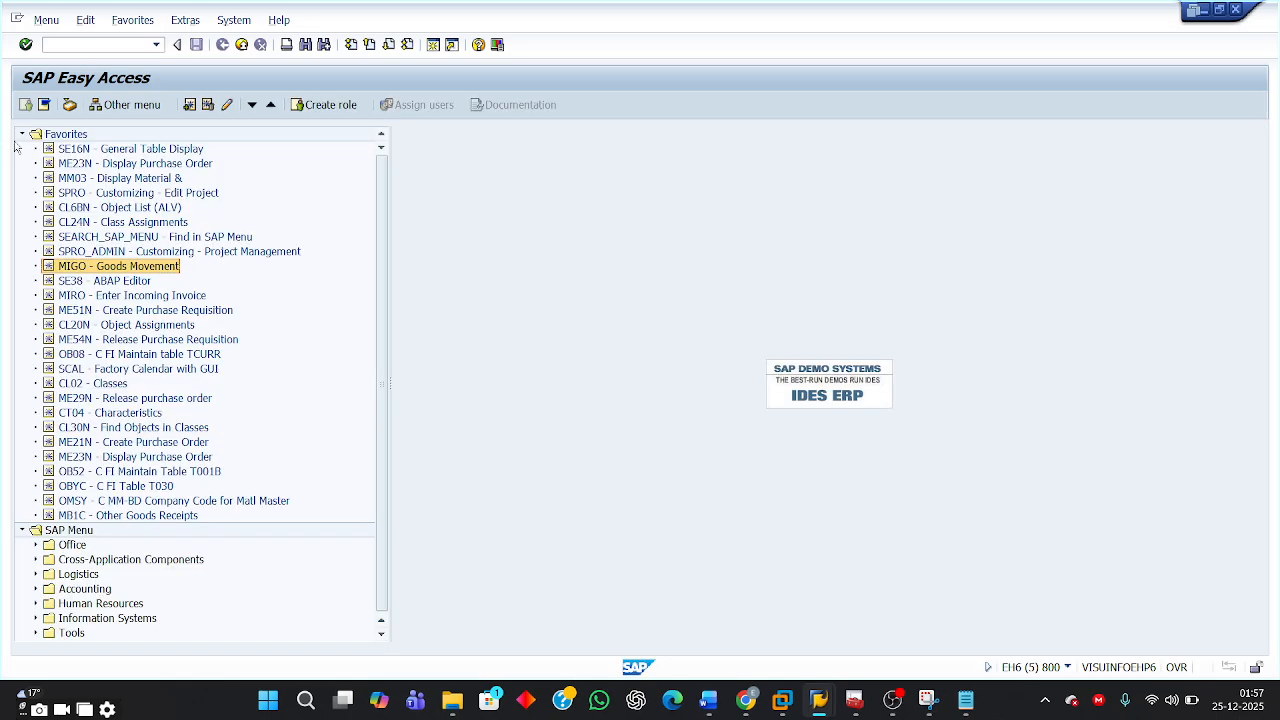
pyautogui.click(21, 134)
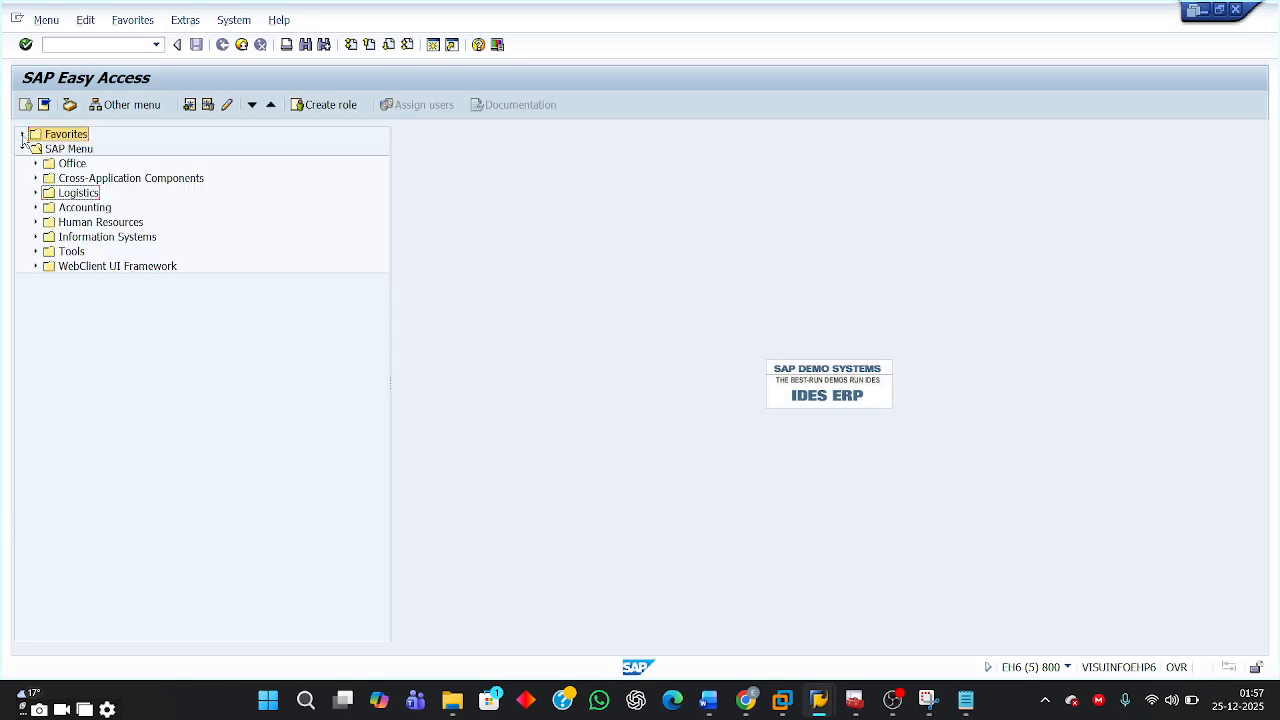
pyautogui.click(36, 193)
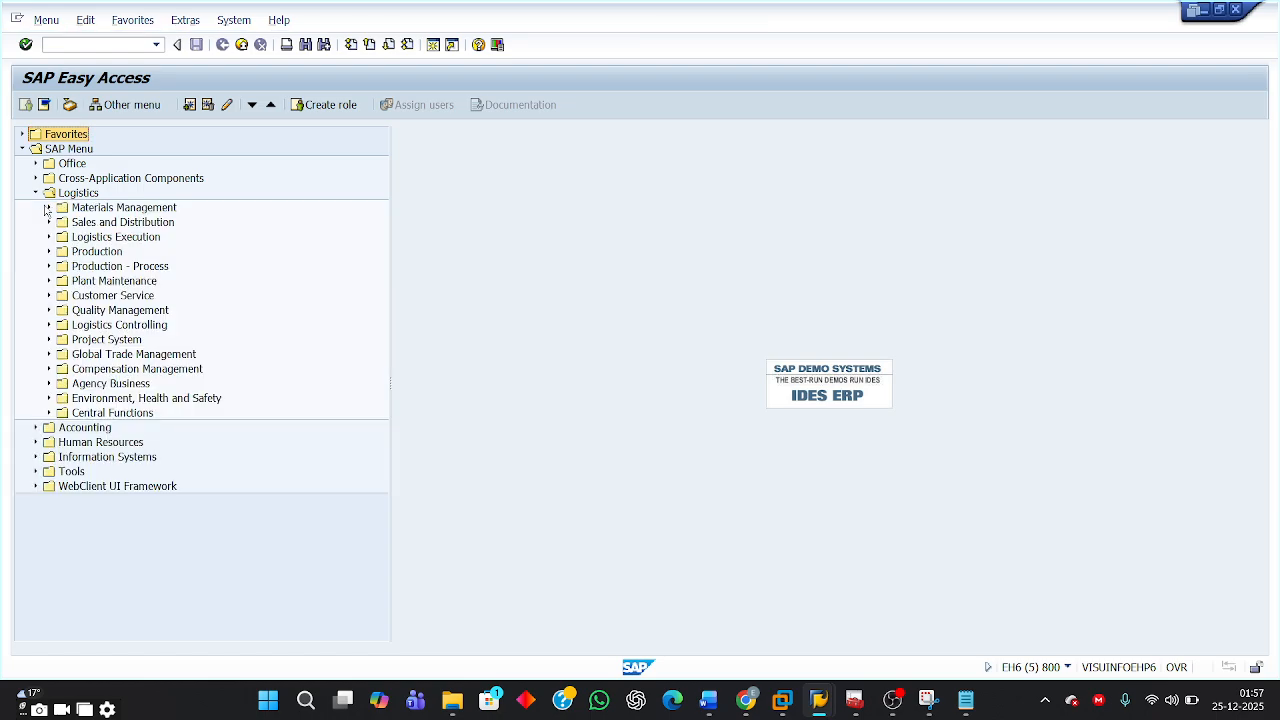
pyautogui.click(49, 208)
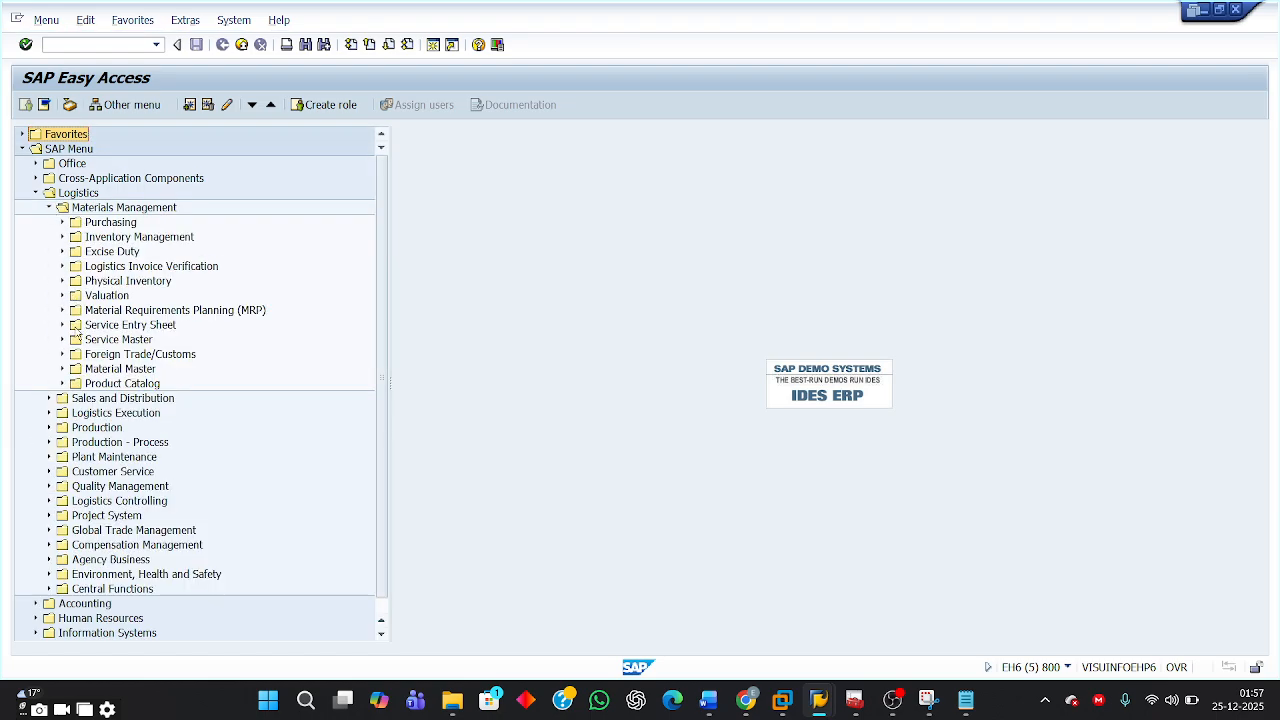
pyautogui.click(63, 282)
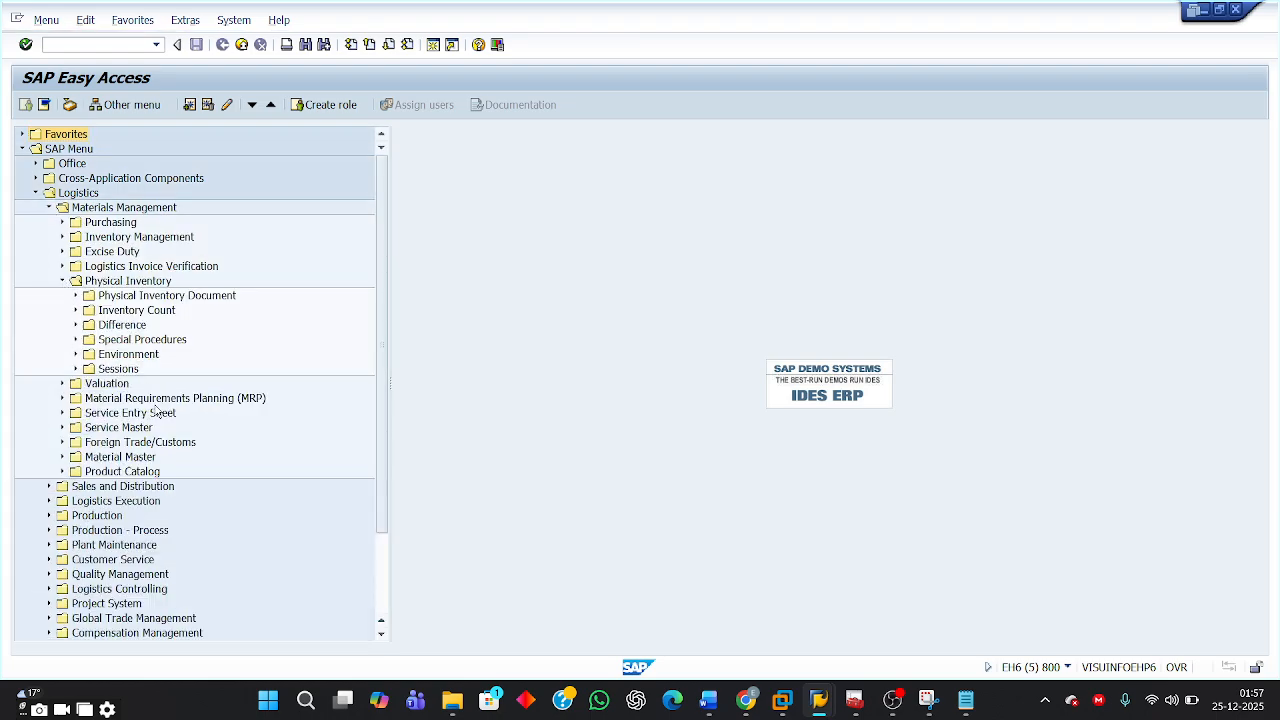
# Expand the Inventory Count, Difference and Environment folders under Physical Inventory to show their transactions
pyautogui.click(76, 311)
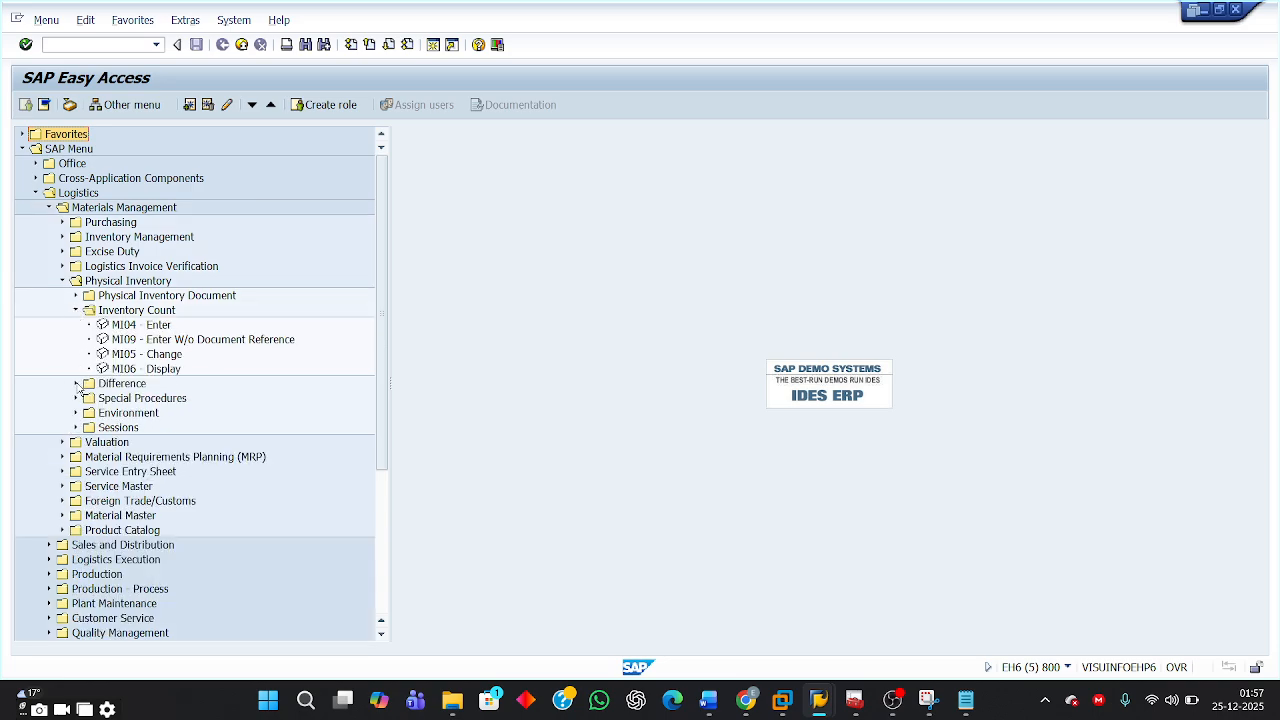
pyautogui.click(76, 384)
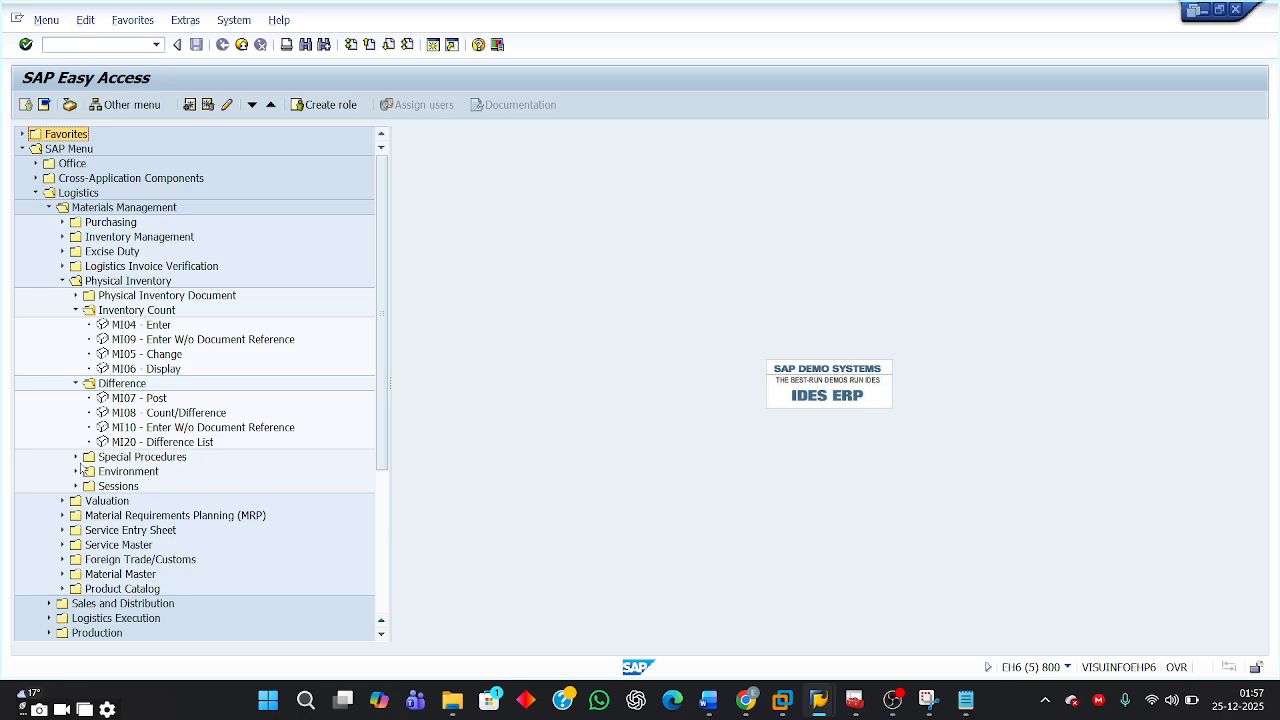
pyautogui.click(76, 472)
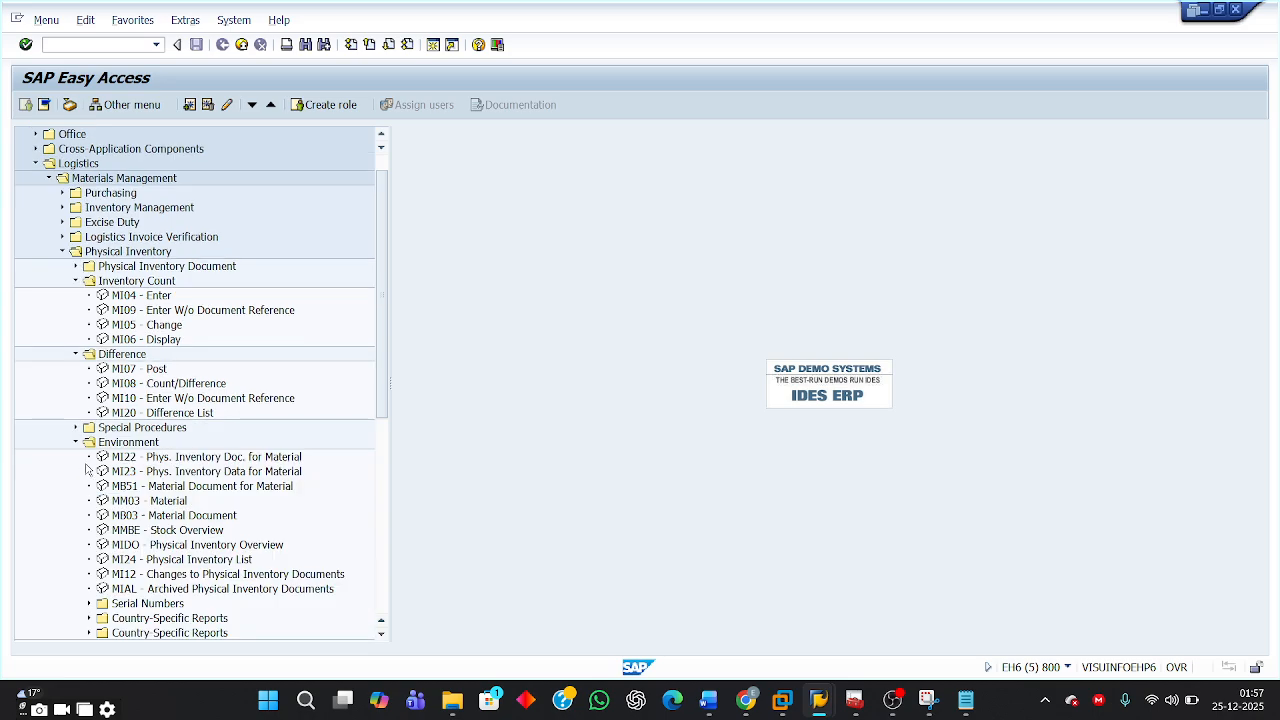
pyautogui.scroll(-1, 272, 512)
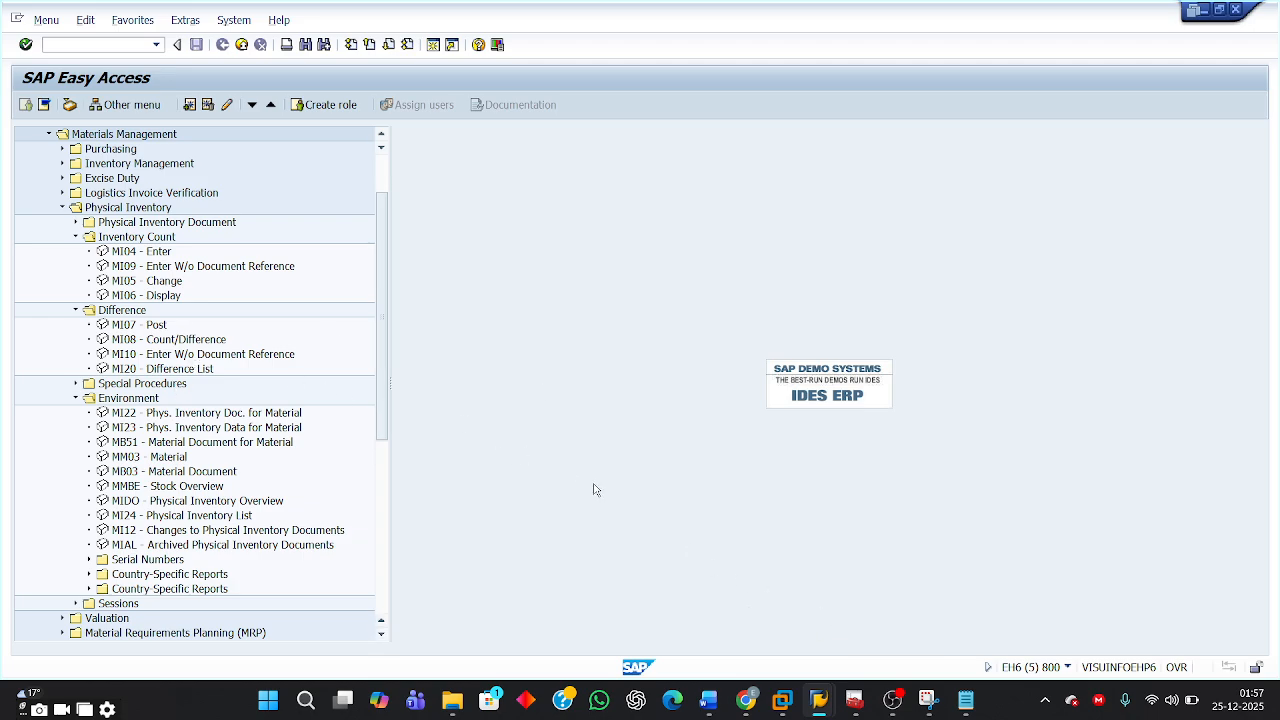
# Check the recount exercise in Word and open physical inventory document 100000043 for changing its count in SAP transaction MI05
pyautogui.click(711, 703)
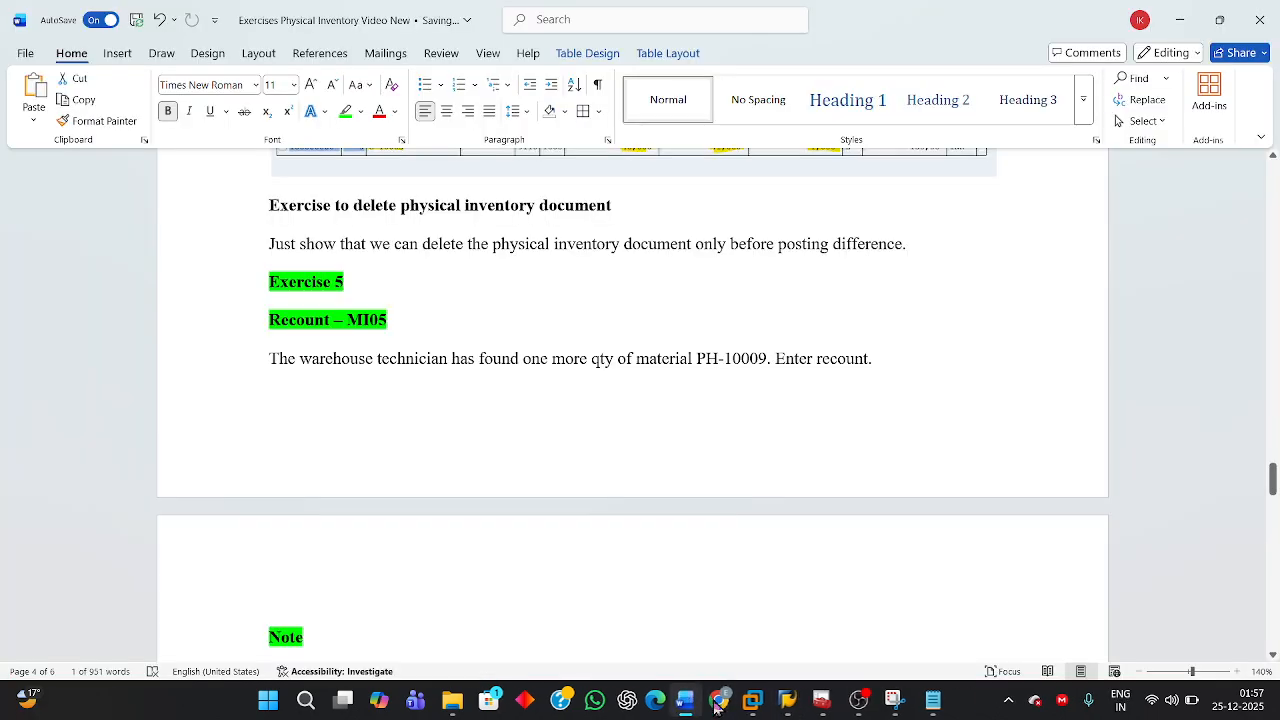
pyautogui.click(1180, 20)
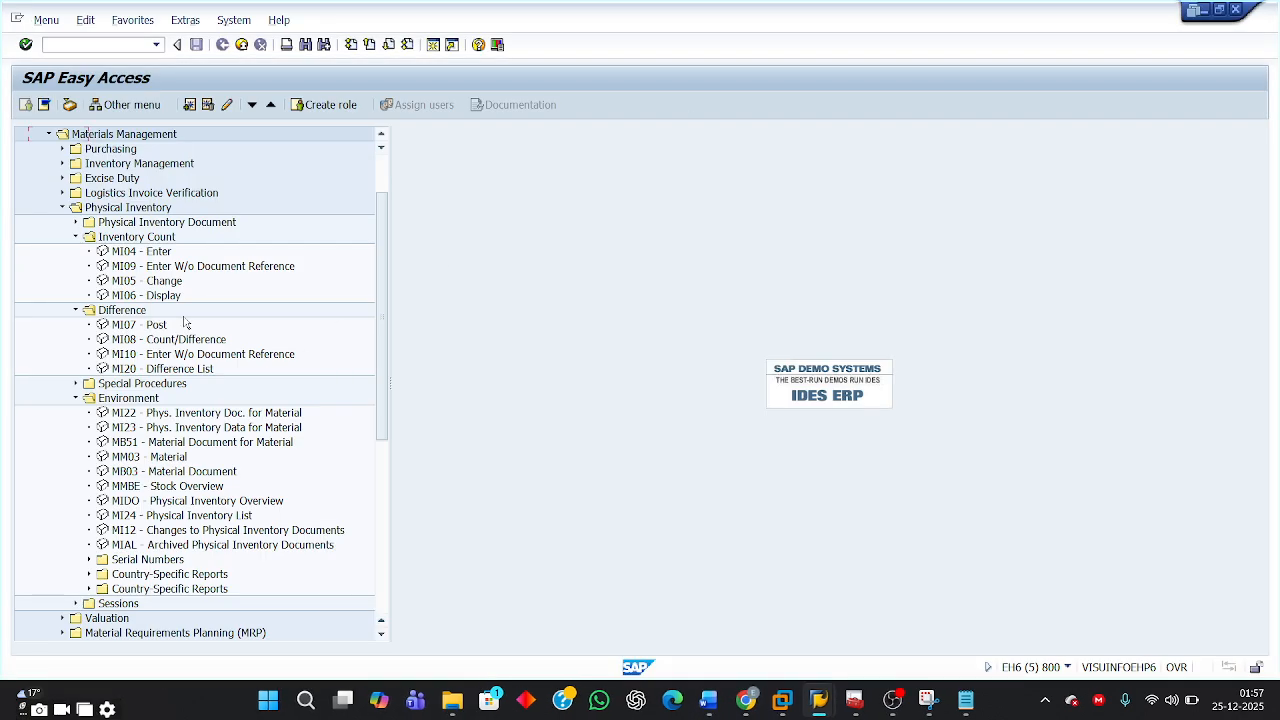
pyautogui.click(166, 283)
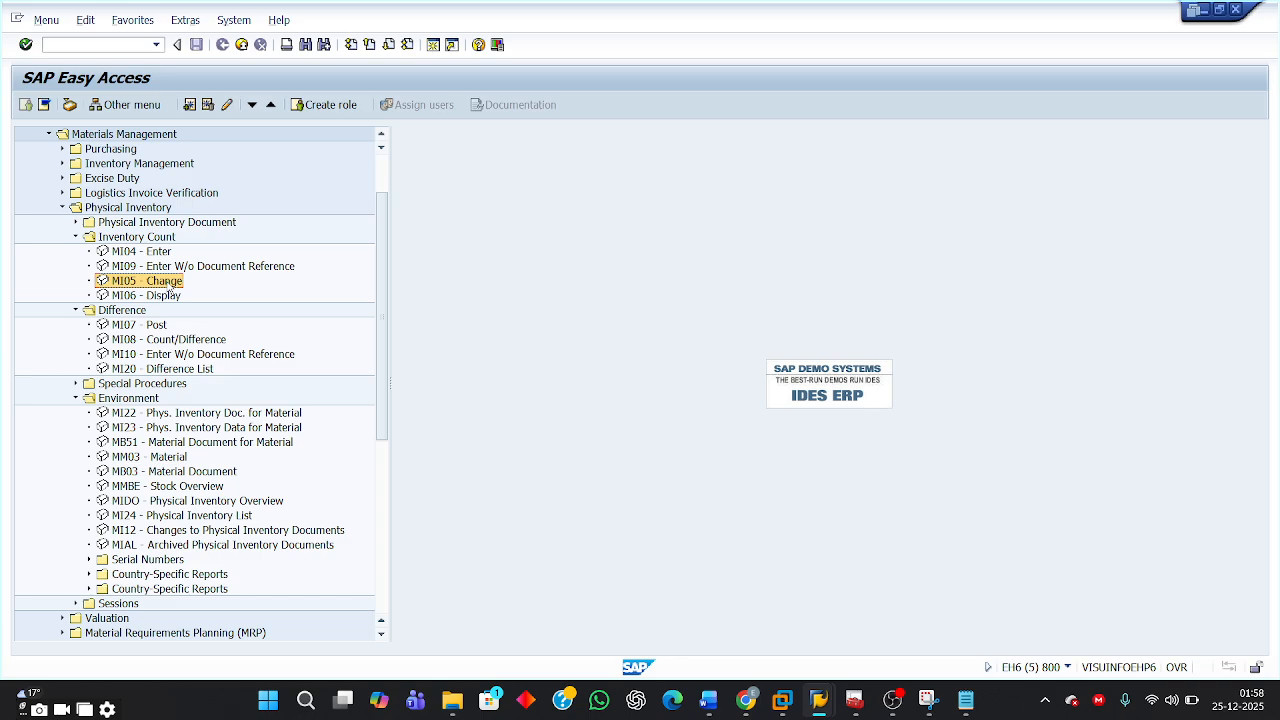
pyautogui.doubleClick(169, 290)
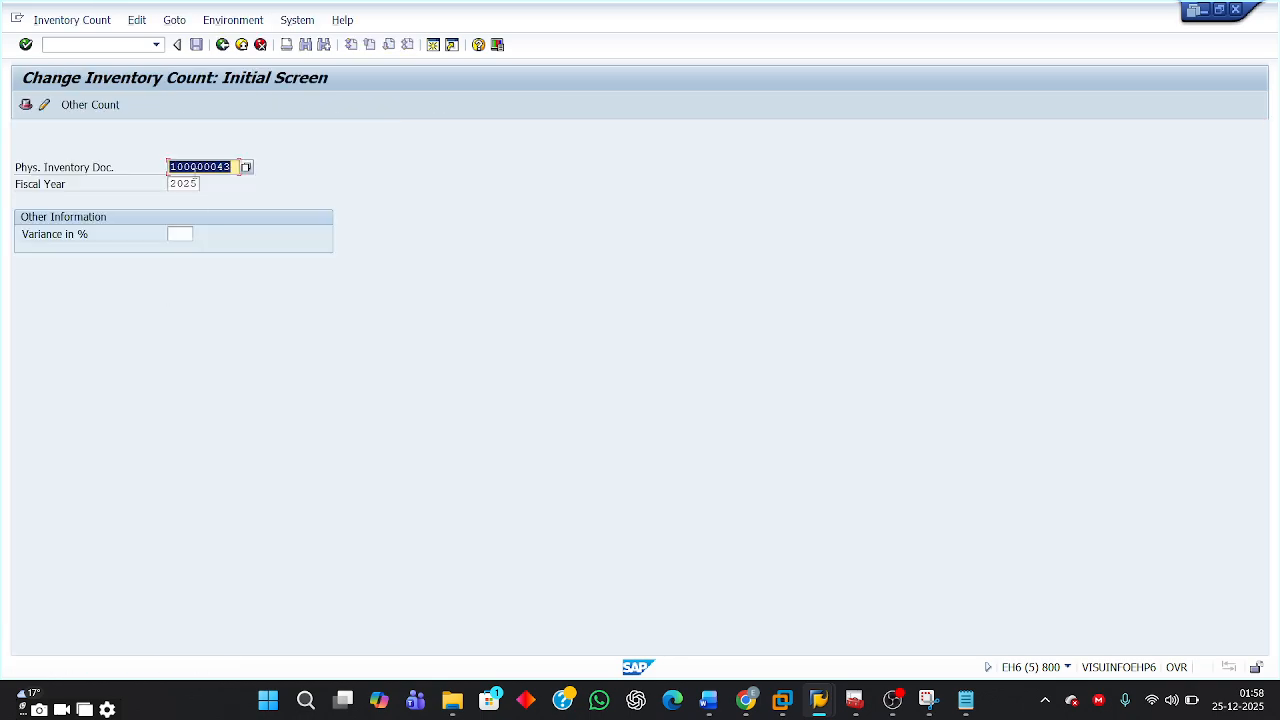
pyautogui.click(220, 166)
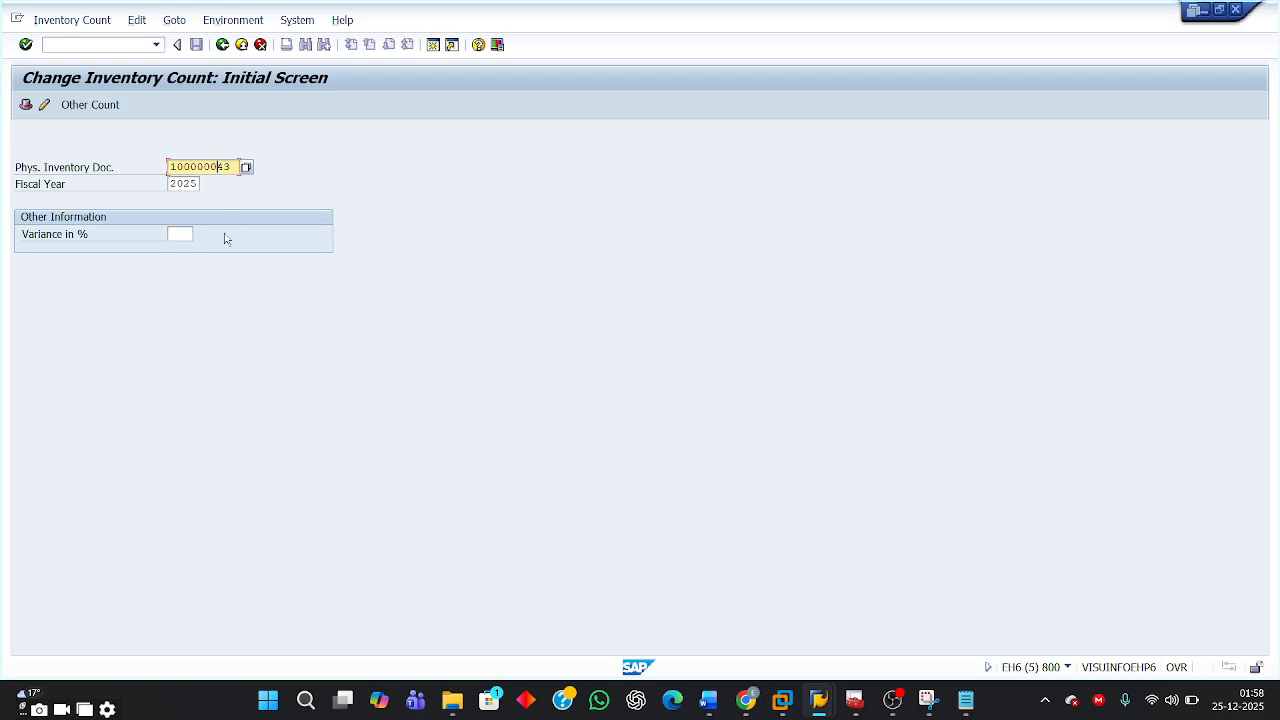
pyautogui.press('Return')
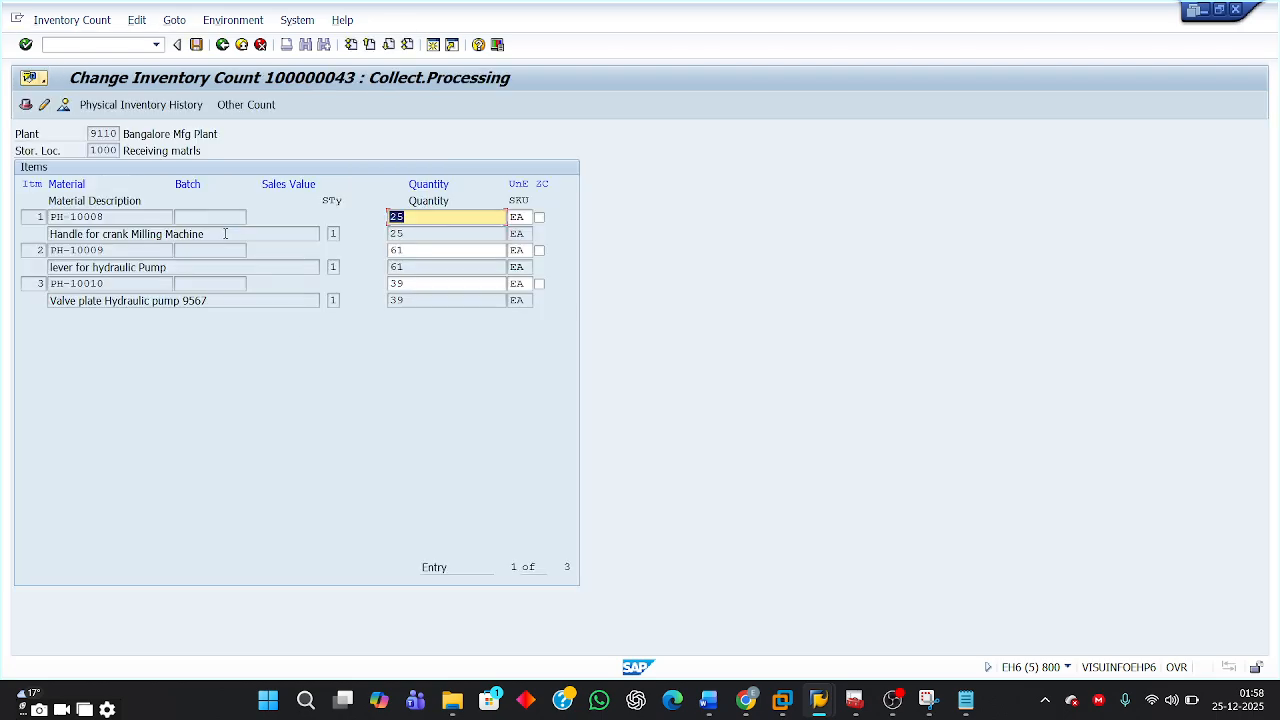
# Set the counted quantity of material PH-10009 to 62 EA and save the changed inventory count
pyautogui.click(411, 248)
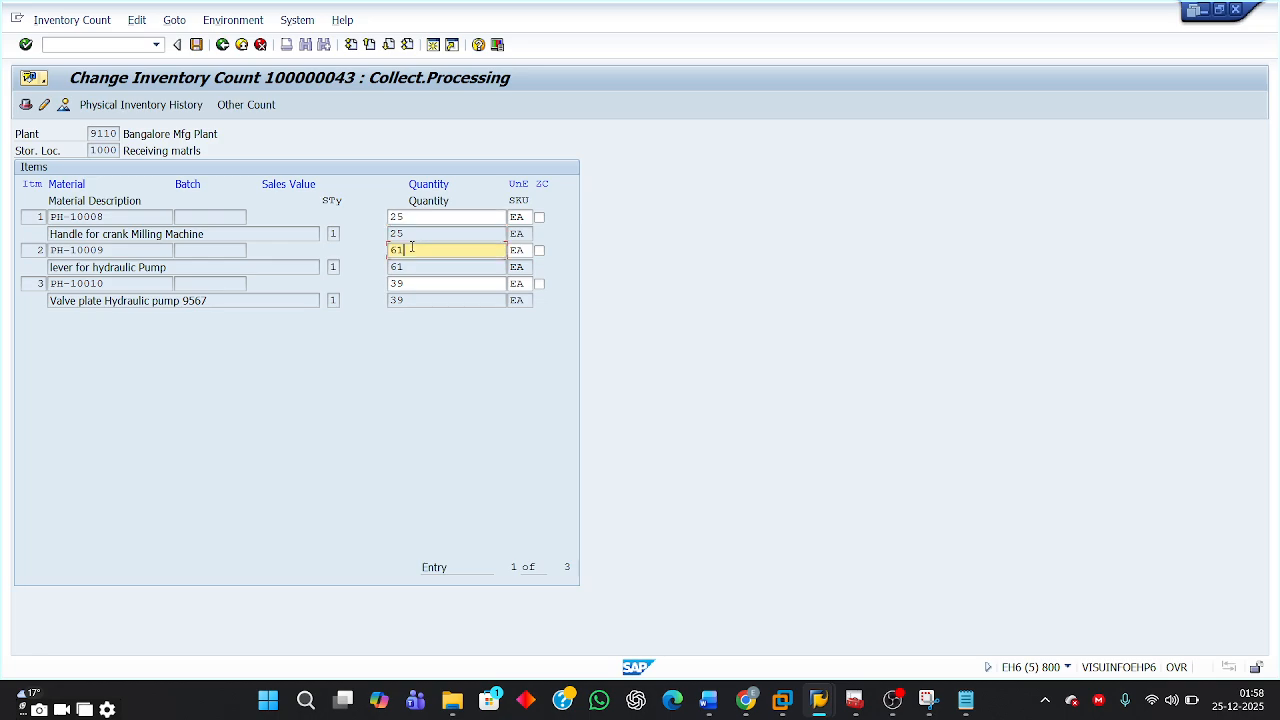
pyautogui.press('BackSpace')
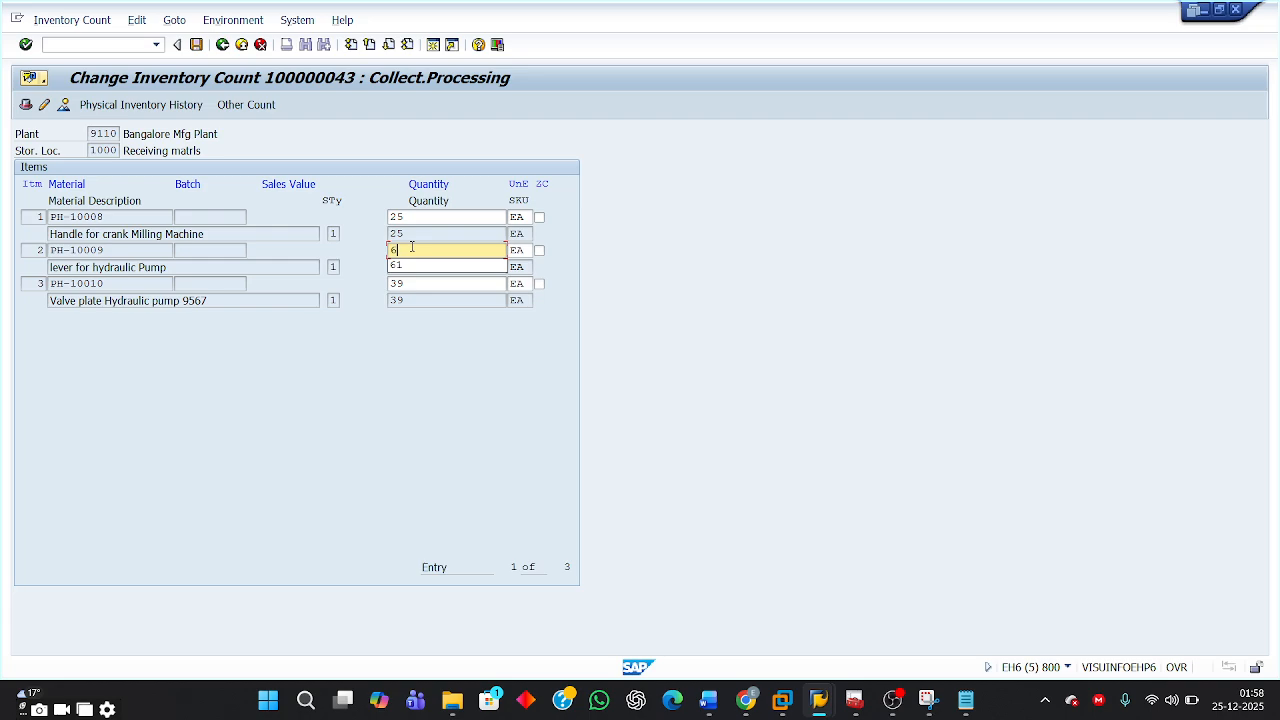
pyautogui.write('2')
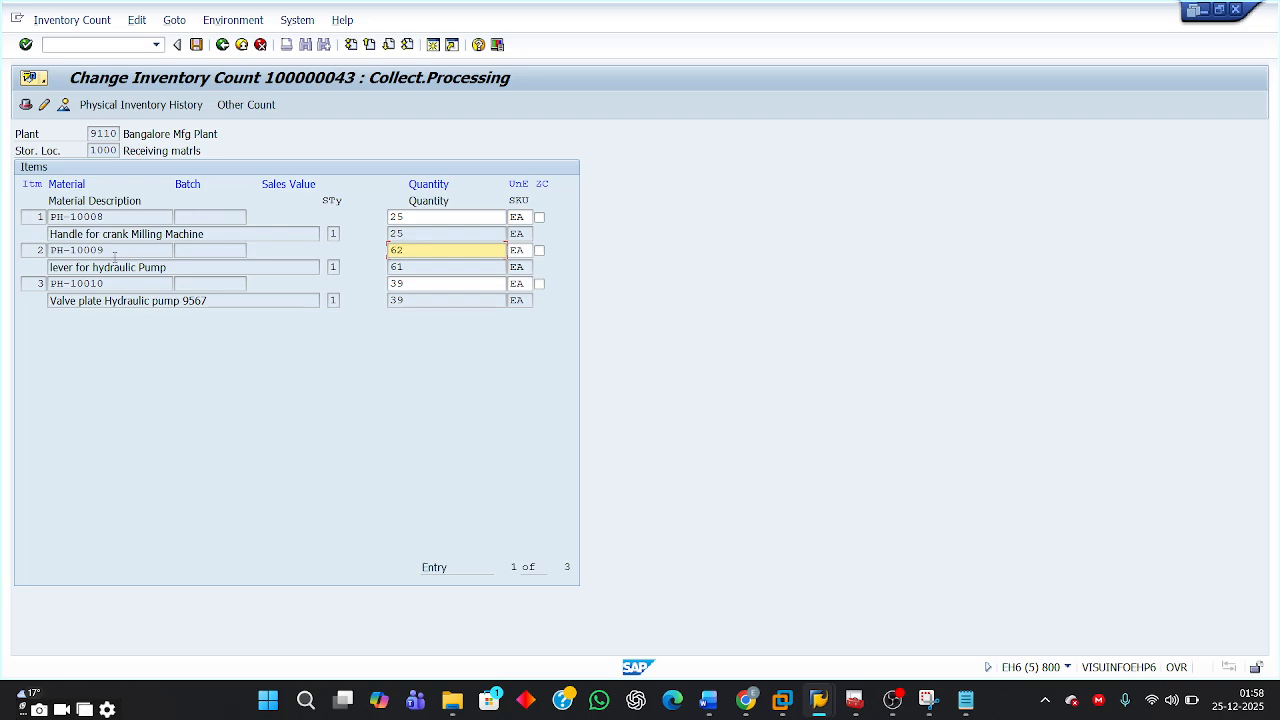
pyautogui.moveTo(115, 252); pyautogui.dragTo(35, 245)
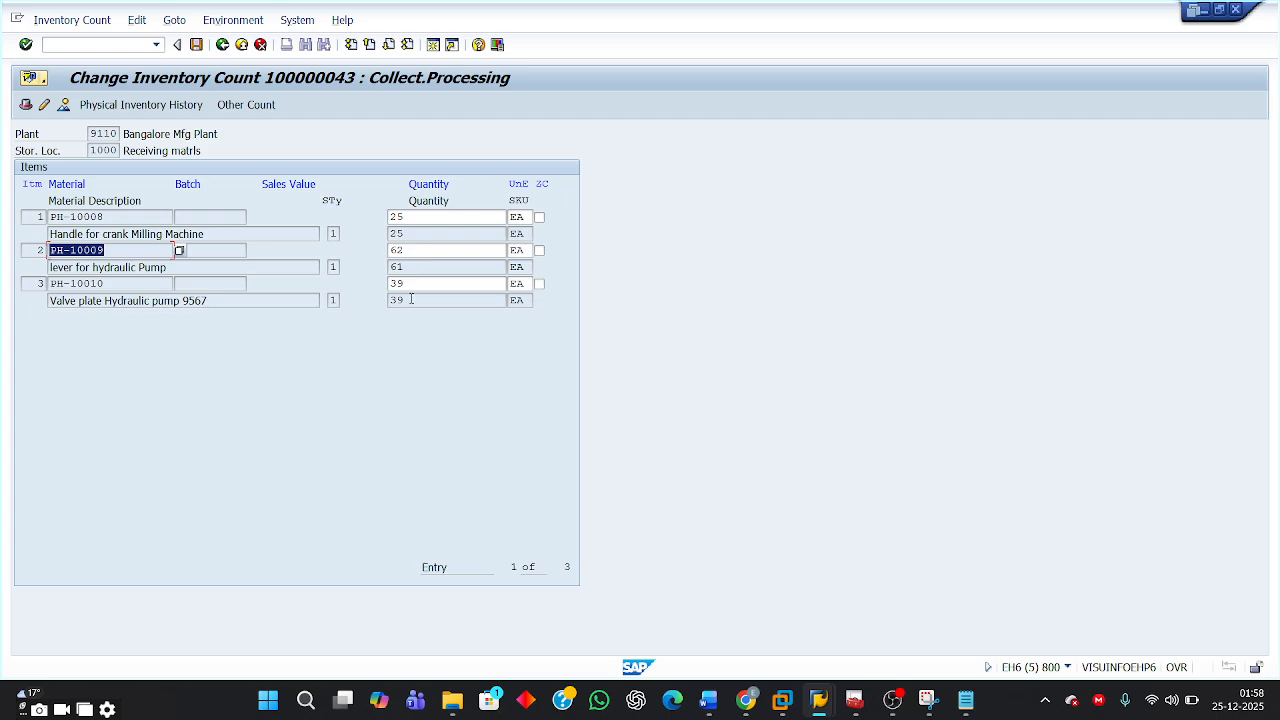
pyautogui.click(196, 44)
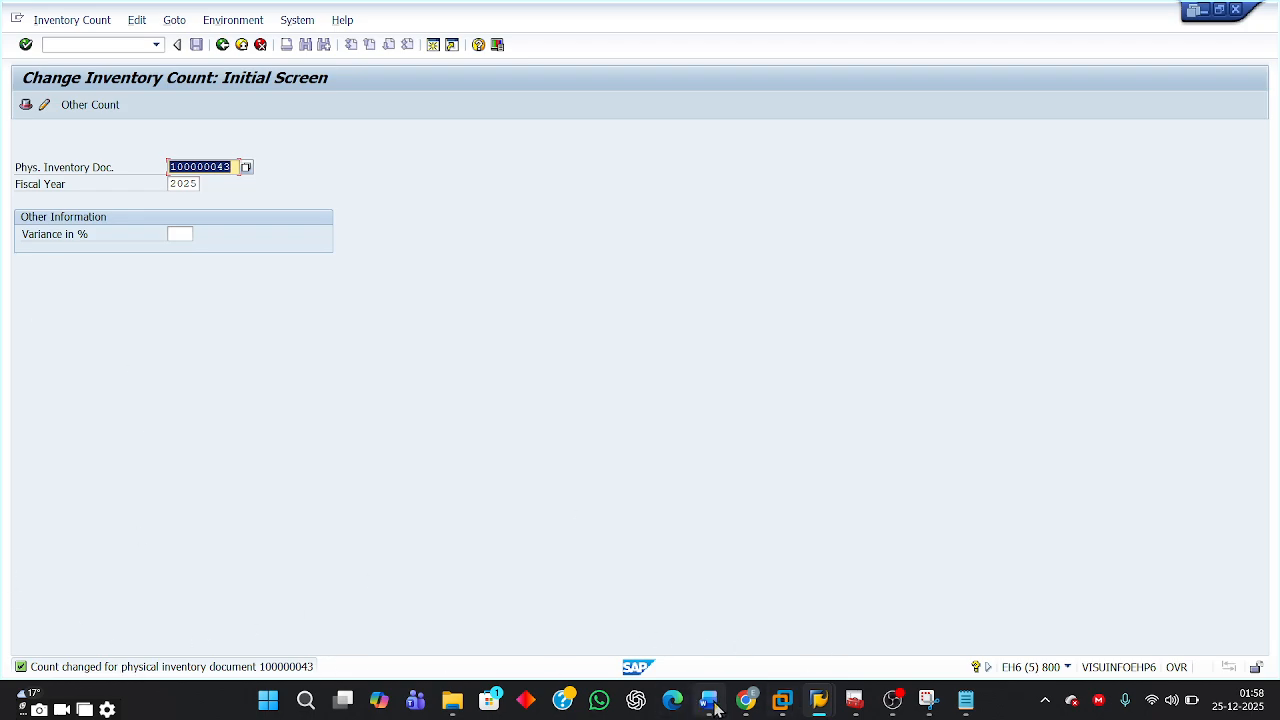
# Switch to the Word exercise document and read the MI02 note on deleting a physical inventory document and the exercise on posting differences
pyautogui.moveTo(708, 700)
pyautogui.click(684, 627)
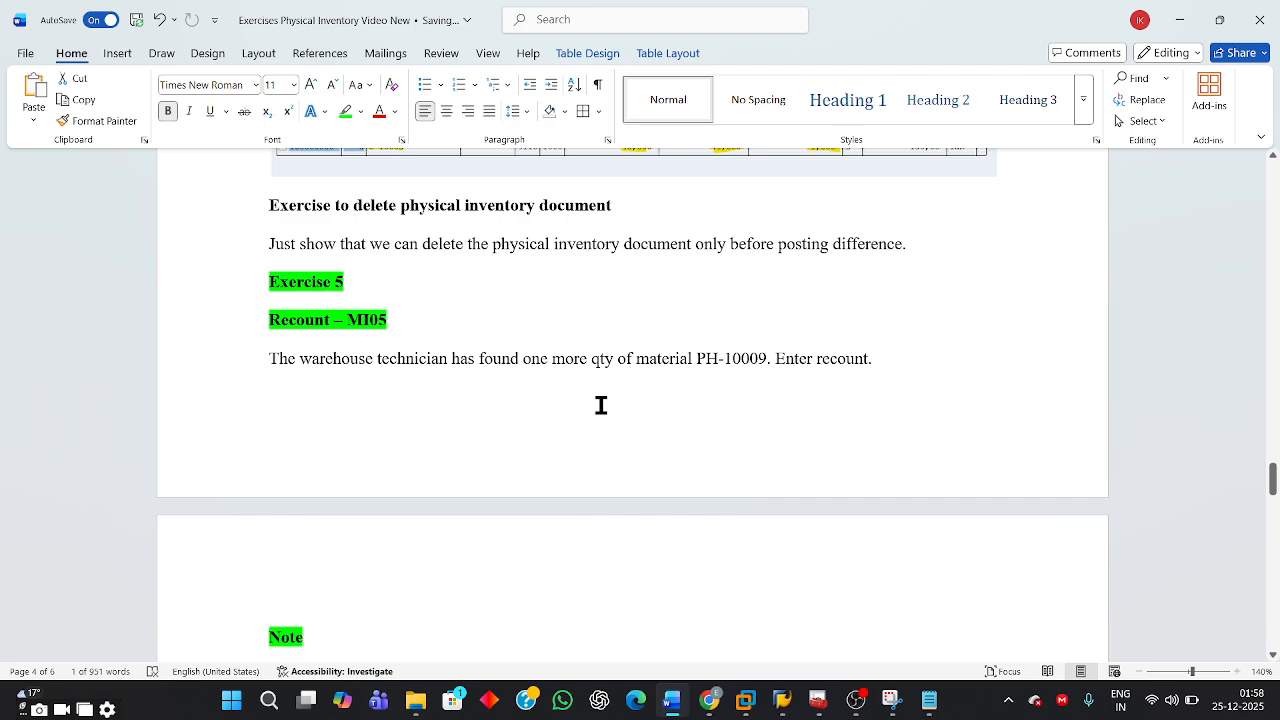
pyautogui.scroll(-4, 691, 377)
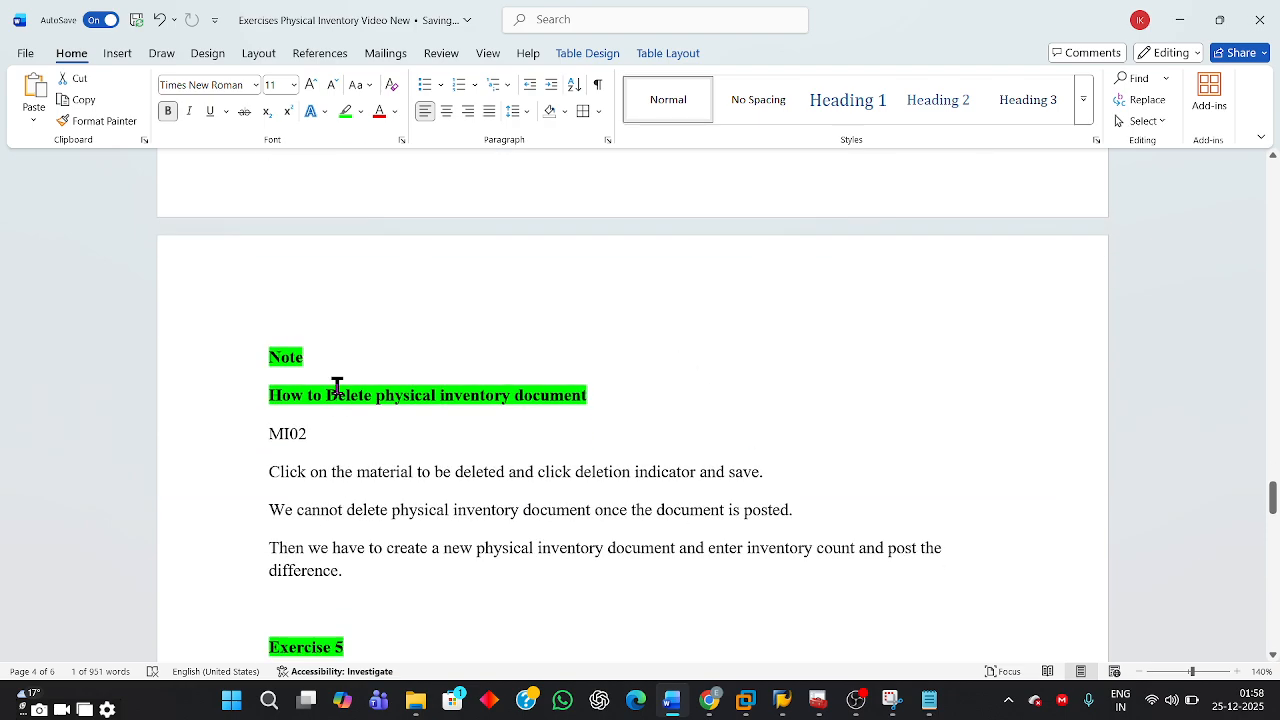
pyautogui.click(395, 428)
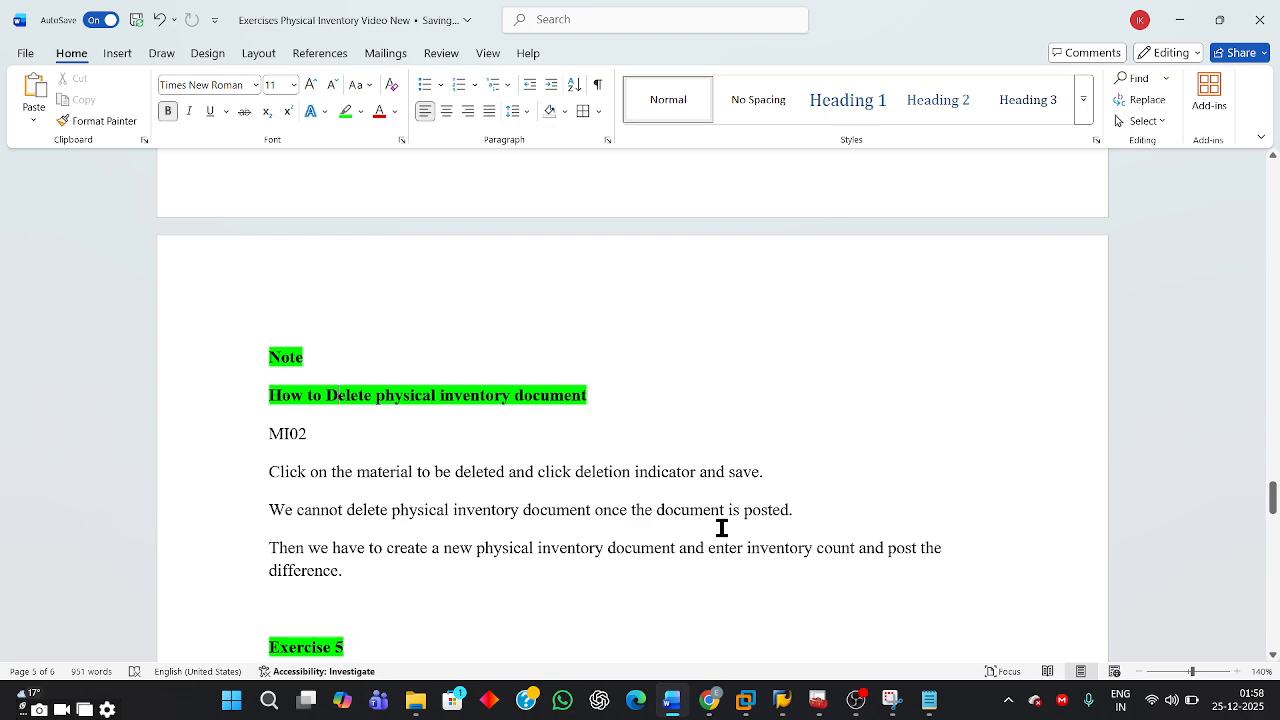
pyautogui.scroll(-3, 722, 528)
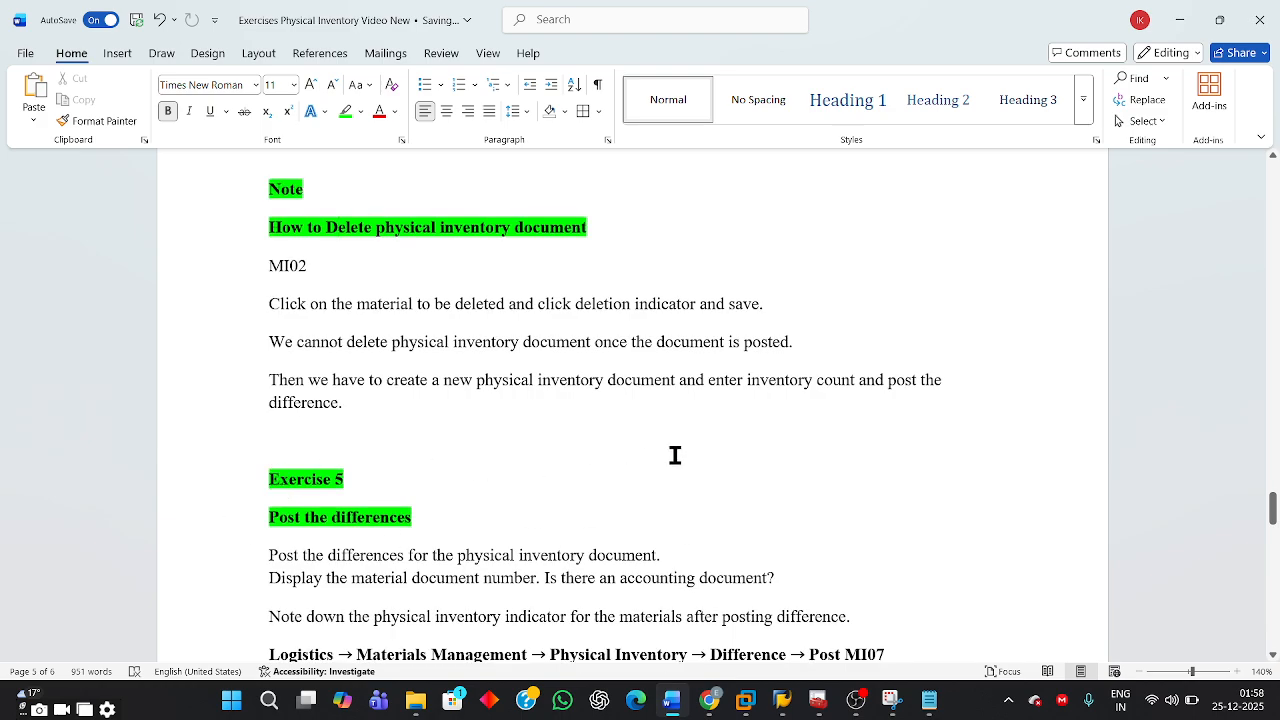
pyautogui.scroll(4, 674, 451)
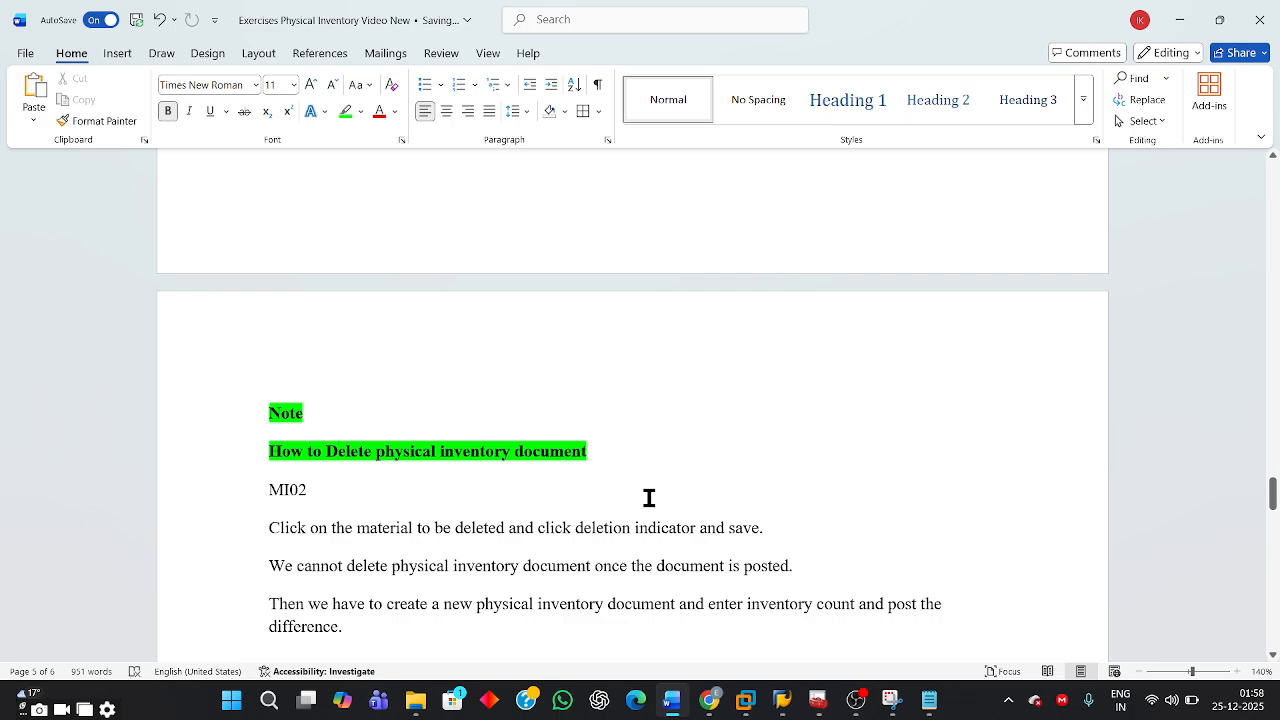
pyautogui.scroll(-5, 649, 497)
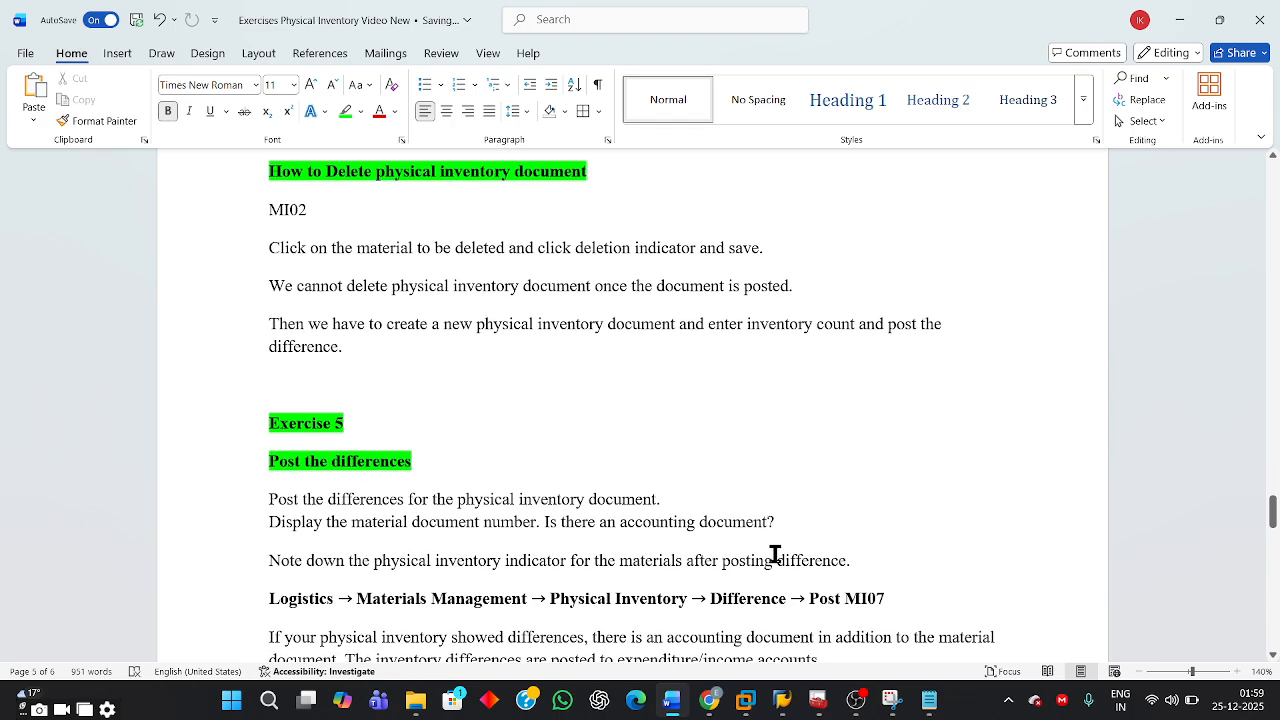
# Return to SAP, leave the count change, expand the Physical Inventory Document folder and open document 100000043 in MI02
pyautogui.moveTo(782, 702)
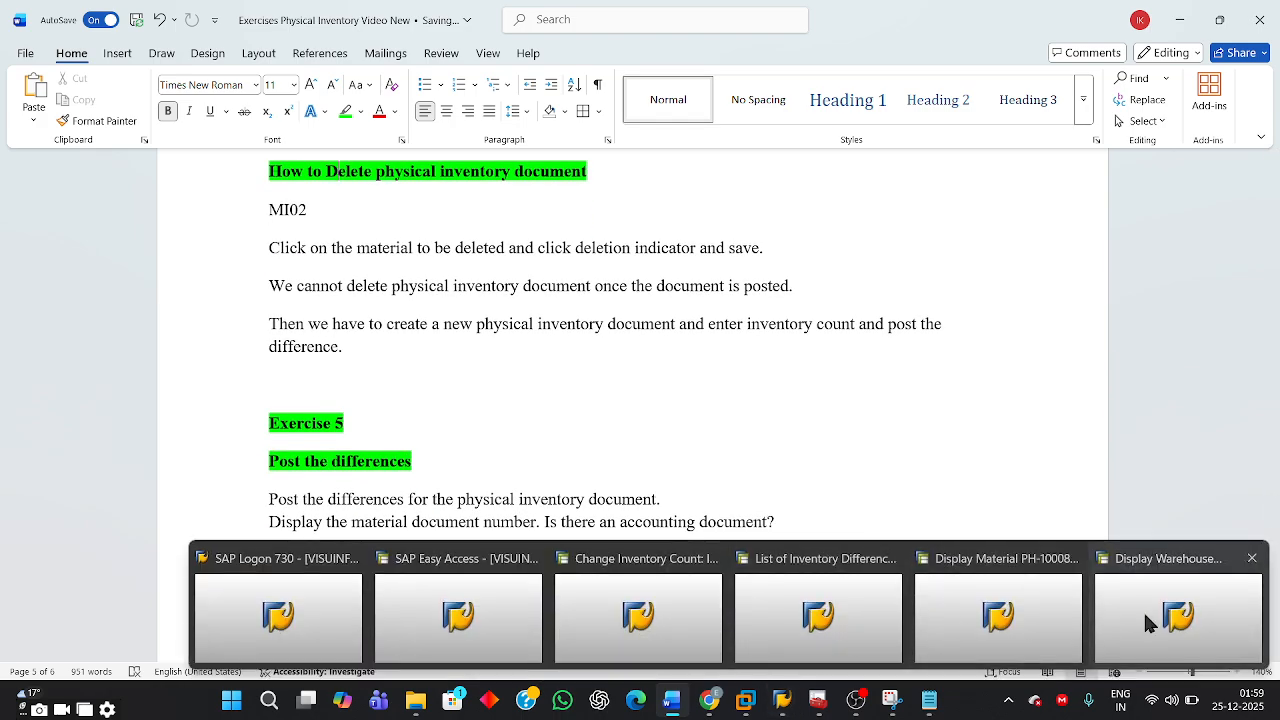
pyautogui.moveTo(1148, 622)
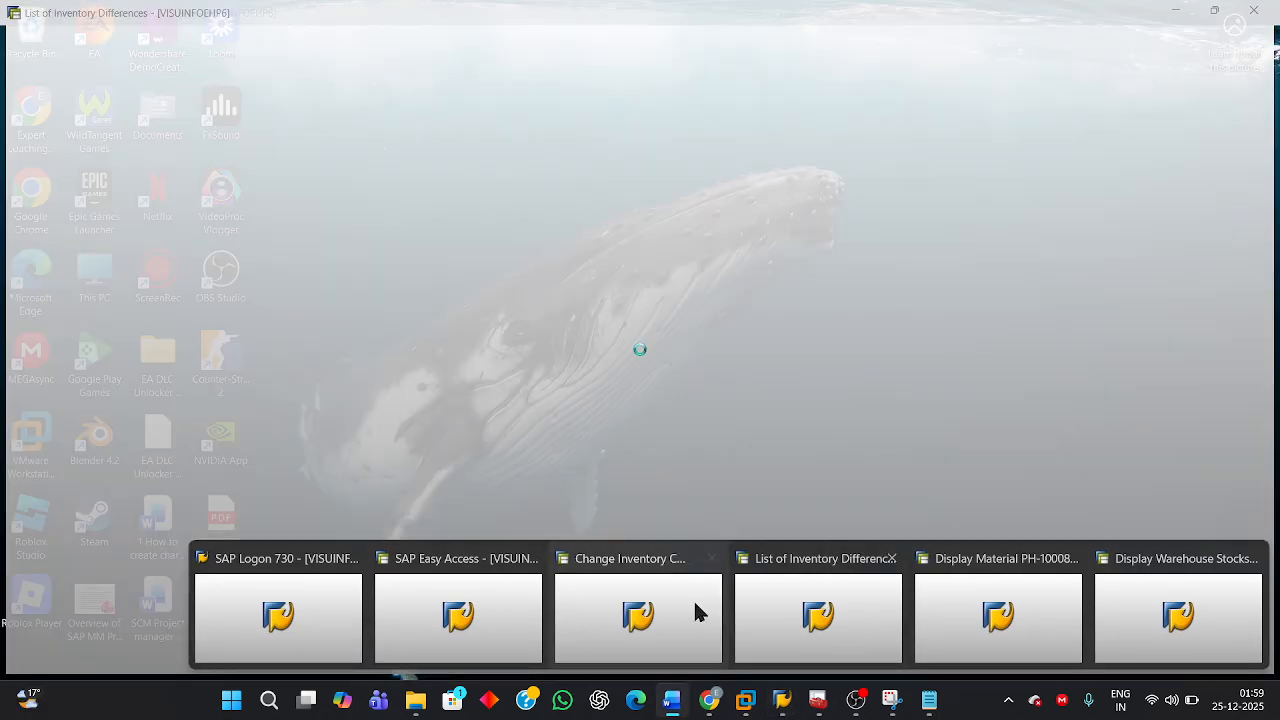
pyautogui.moveTo(693, 605)
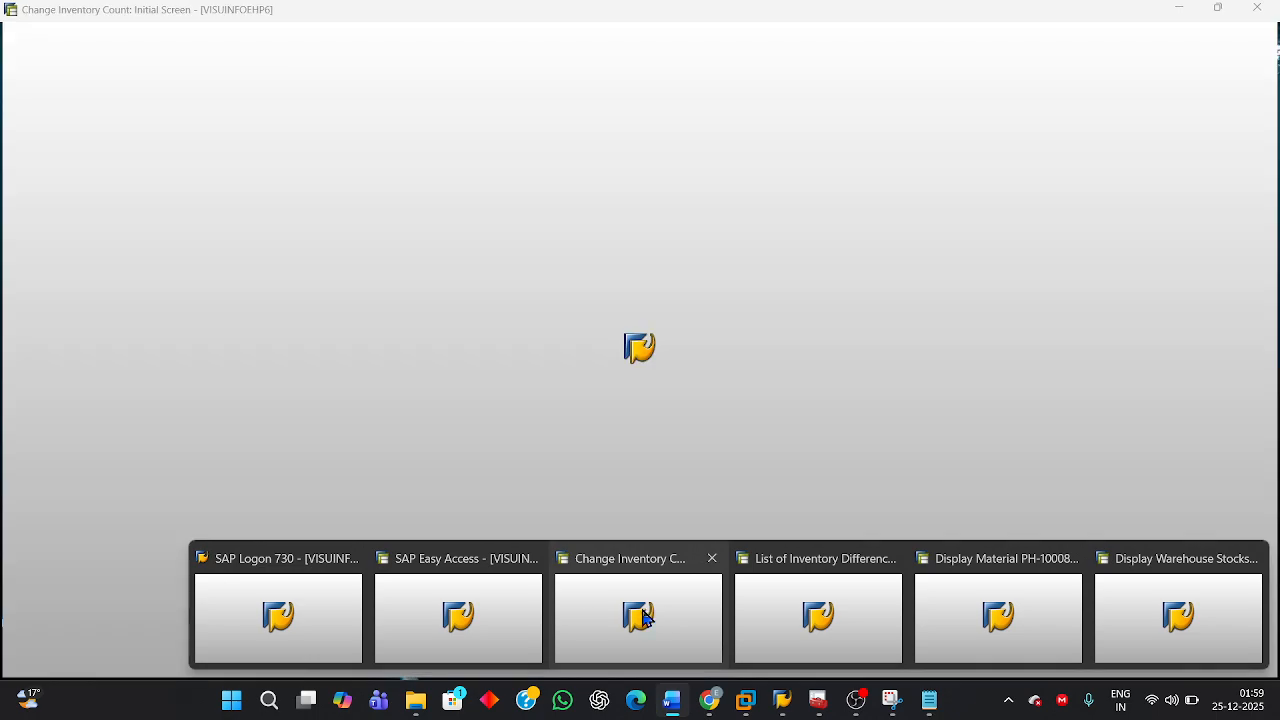
pyautogui.click(586, 605)
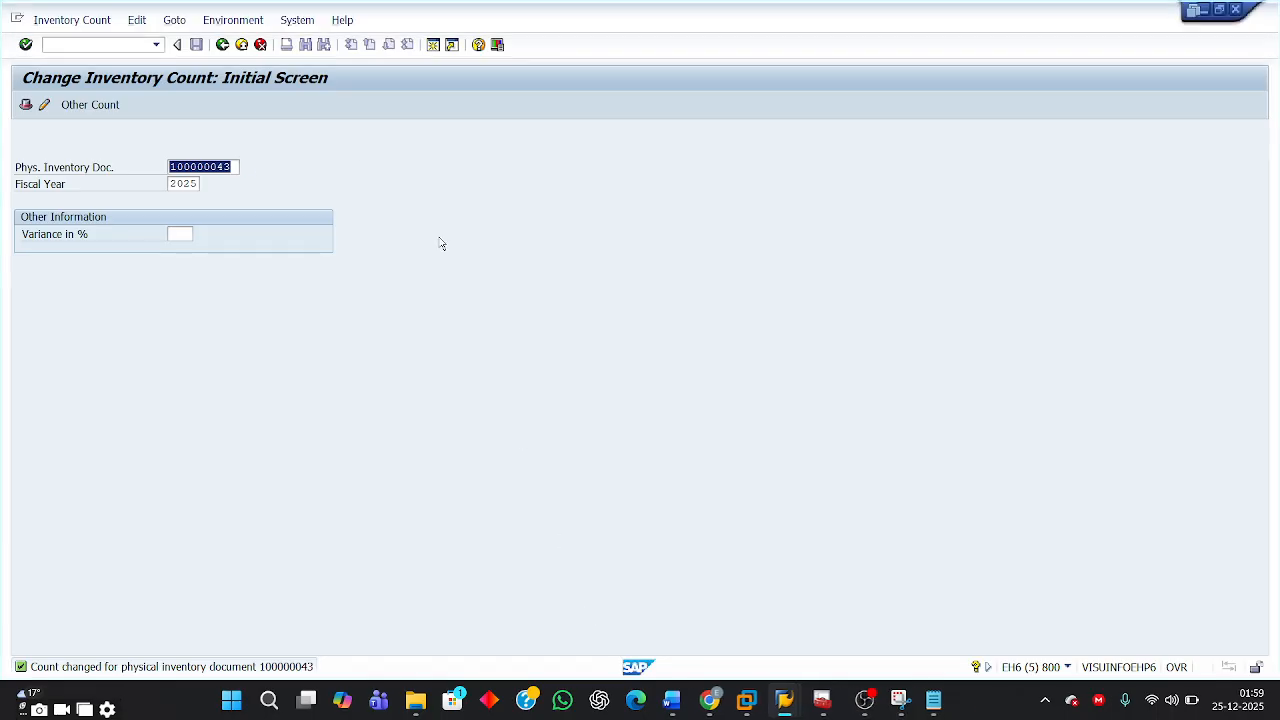
pyautogui.click(222, 44)
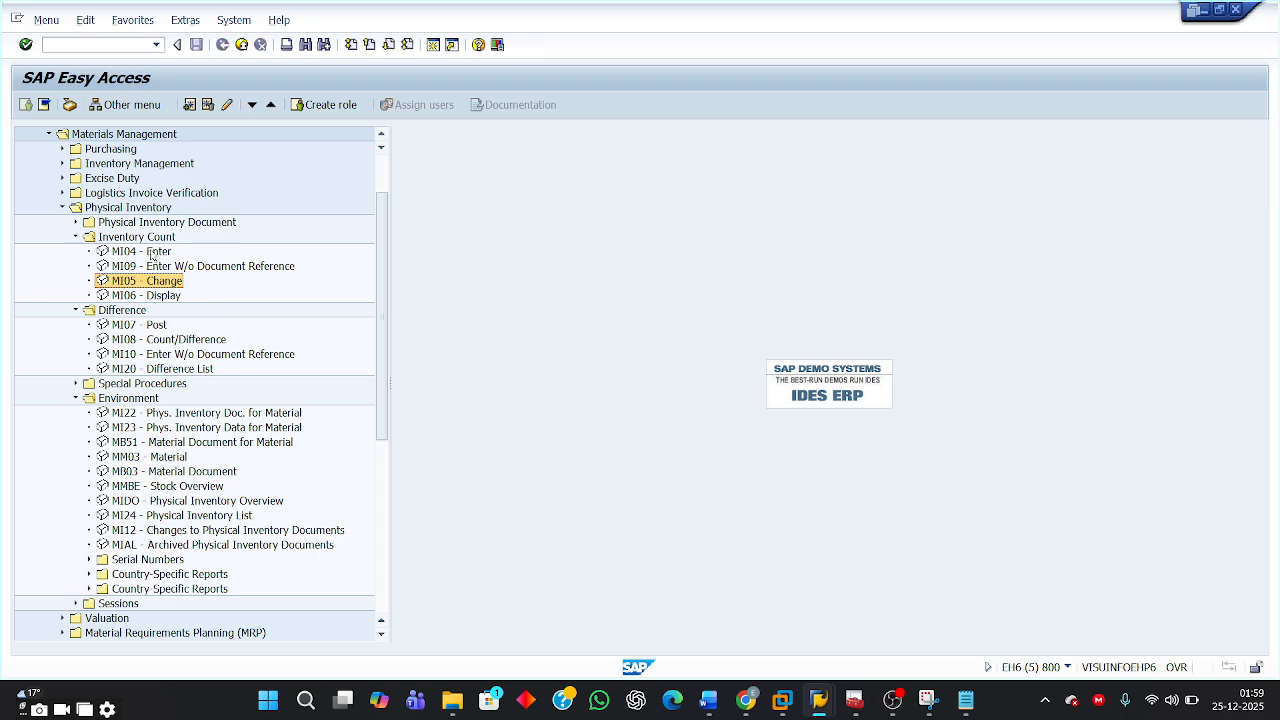
pyautogui.click(76, 222)
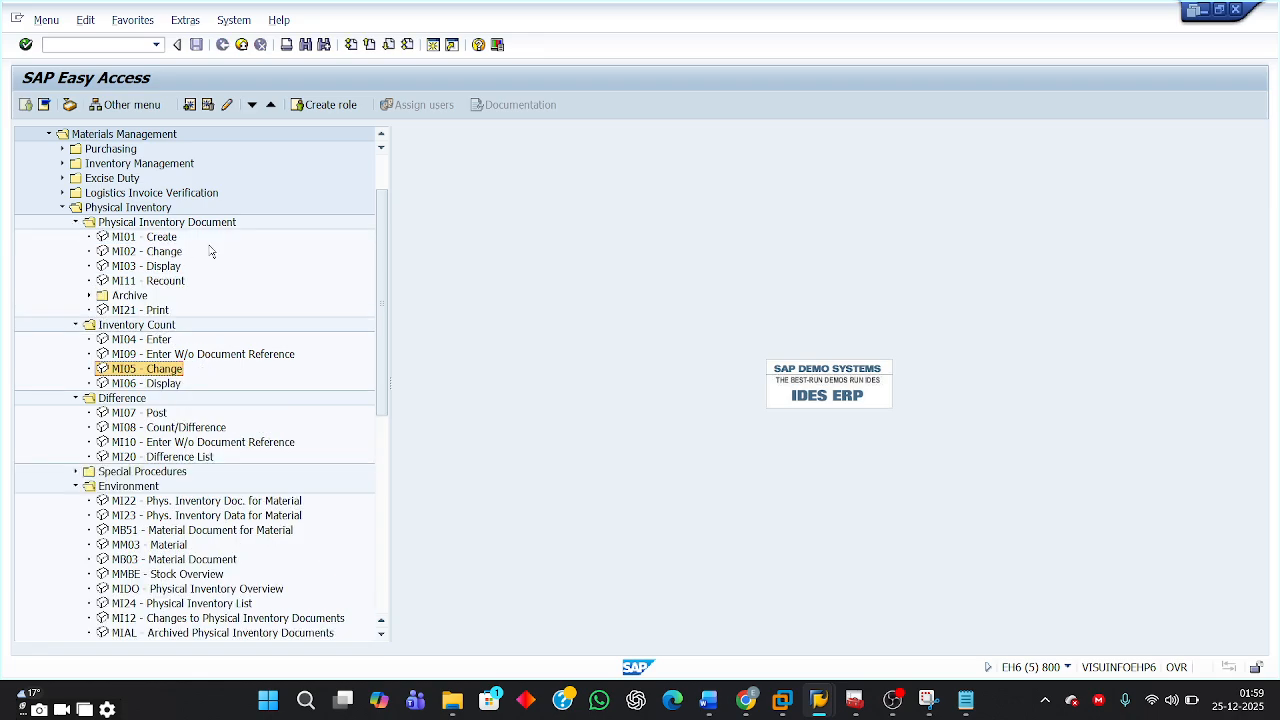
pyautogui.doubleClick(148, 252)
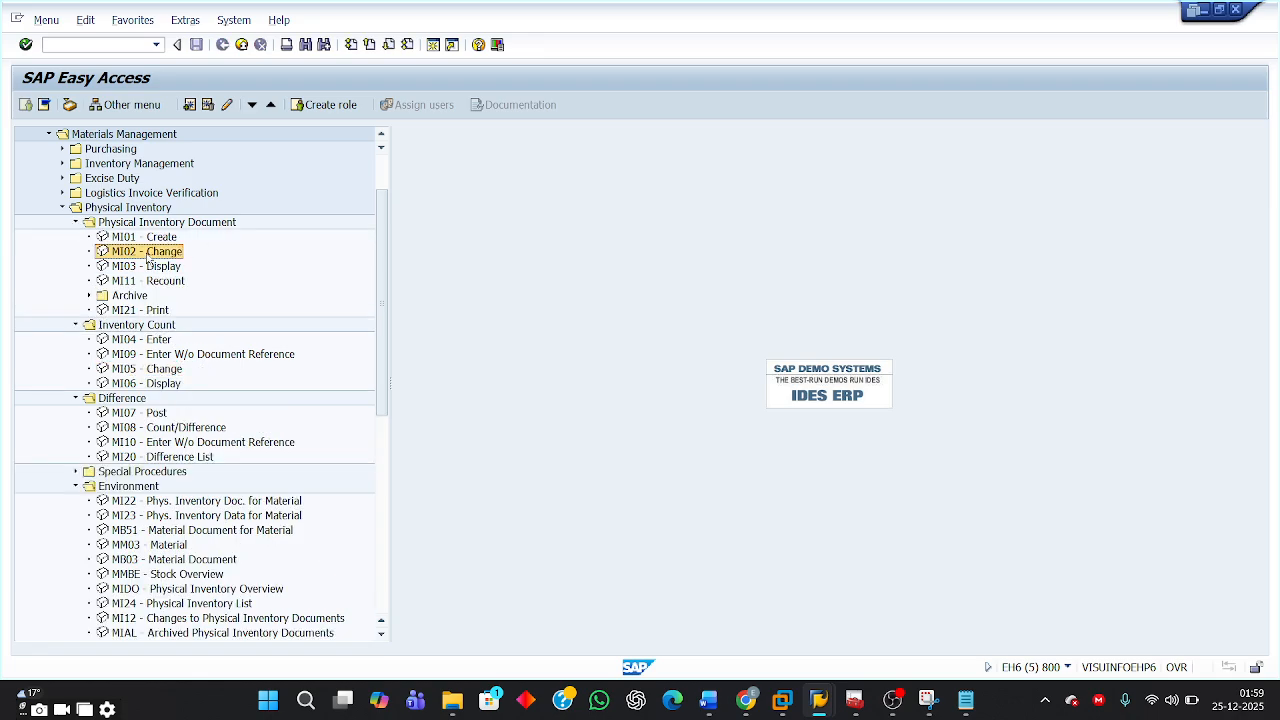
pyautogui.press('Return')
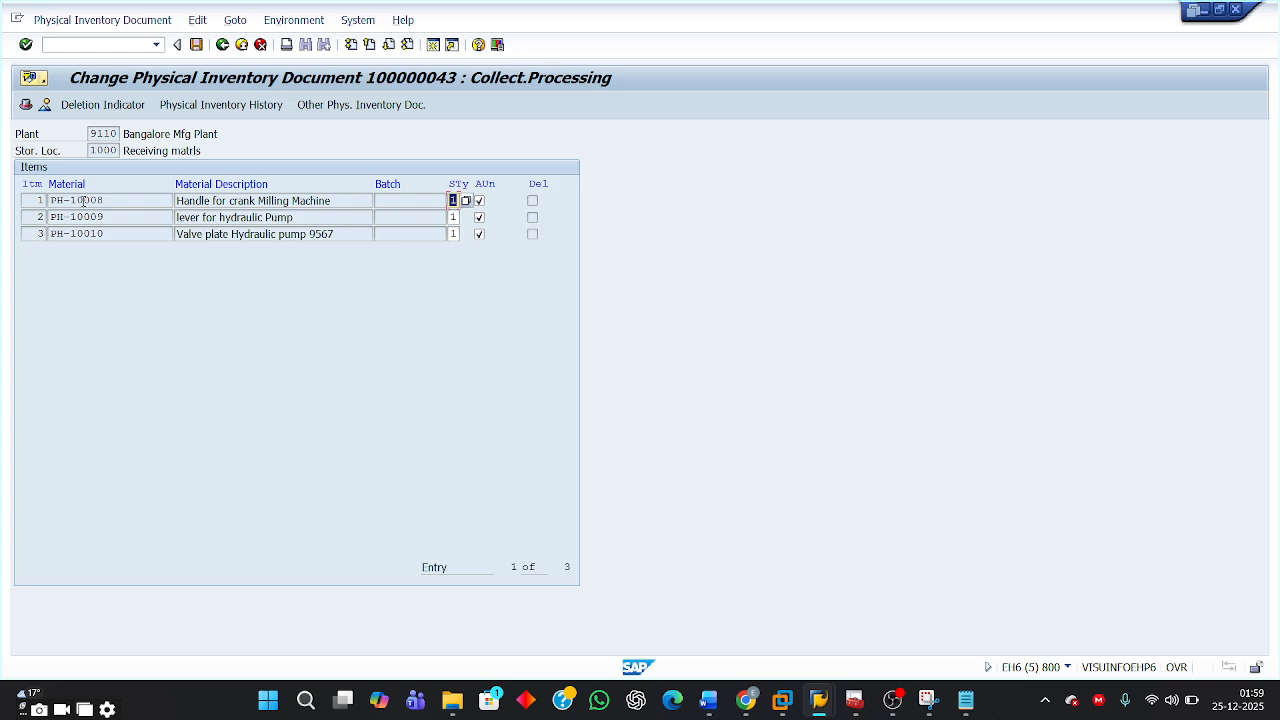
# Set the deletion indicator for all three document items, PH-10008, PH-10009 and PH-10010
pyautogui.click(84, 200)
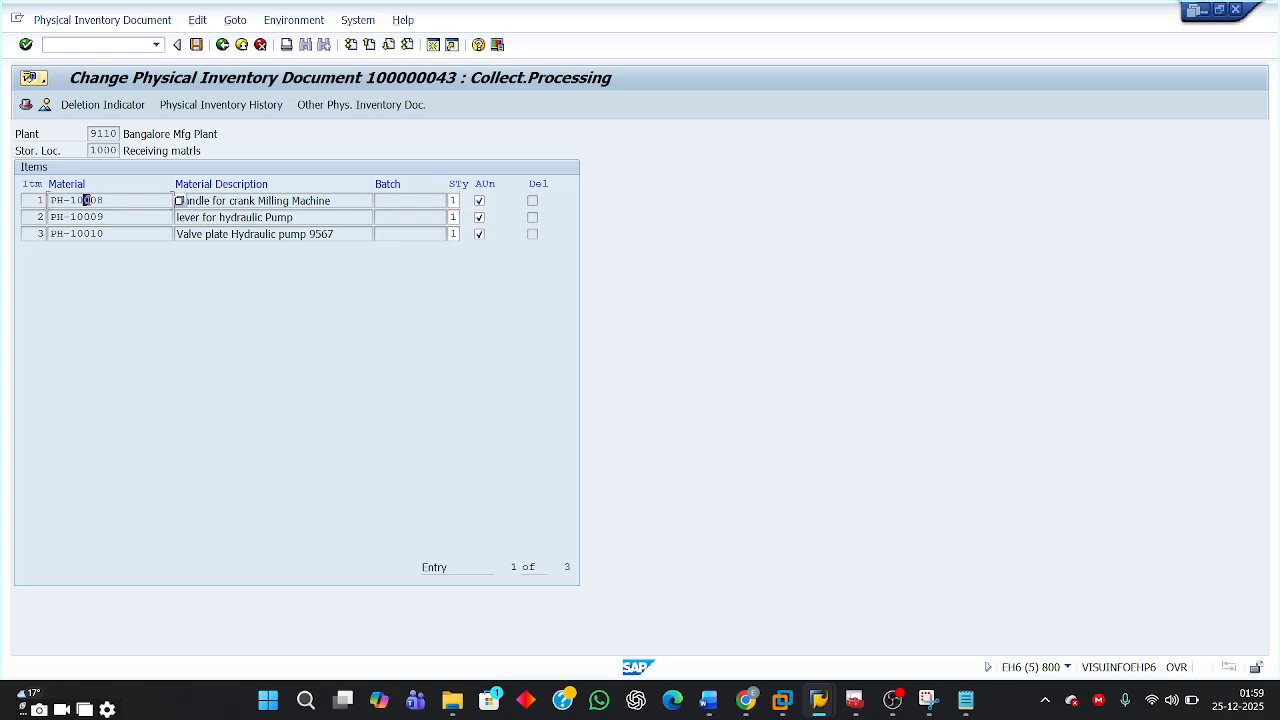
pyautogui.click(108, 110)
pyautogui.click(90, 216)
pyautogui.click(102, 104)
pyautogui.click(176, 234)
pyautogui.click(80, 106)
pyautogui.click(532, 215)
pyautogui.click(532, 234)
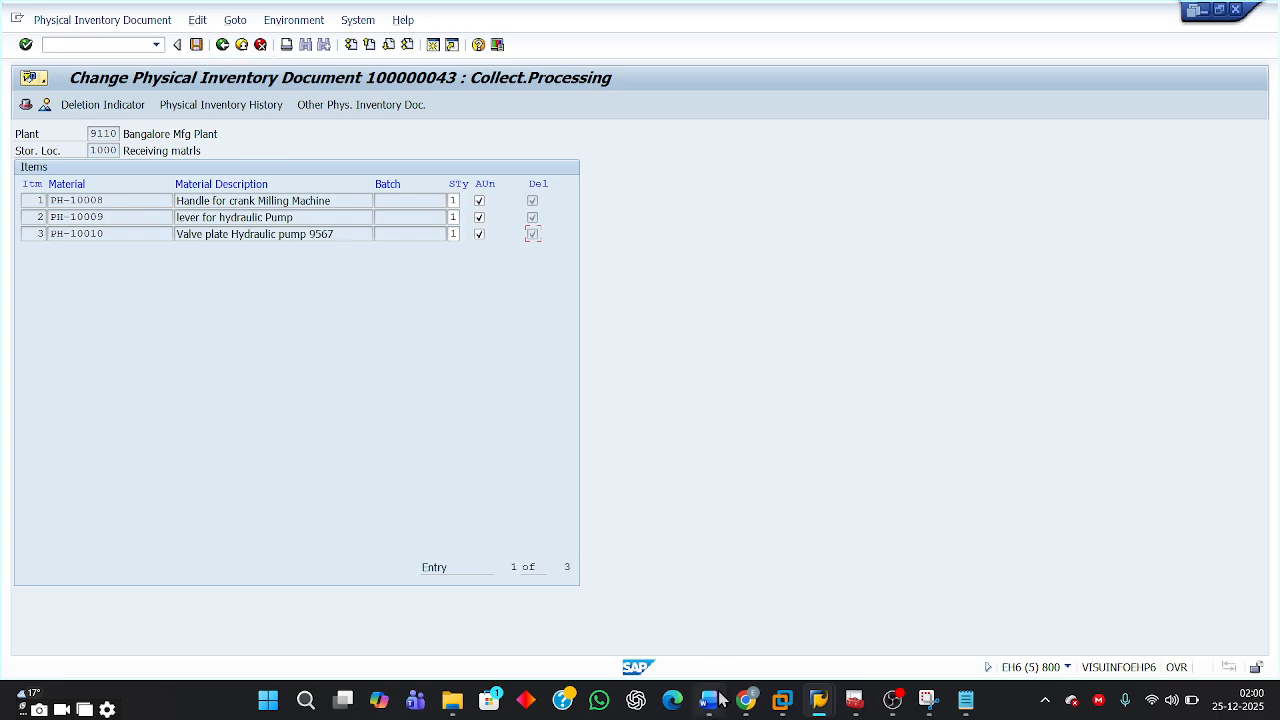
# Check the deletion note in Word, leave the SAP document without posting the deletion flags, and return to SAP Easy Access
pyautogui.moveTo(708, 699)
pyautogui.click(712, 625)
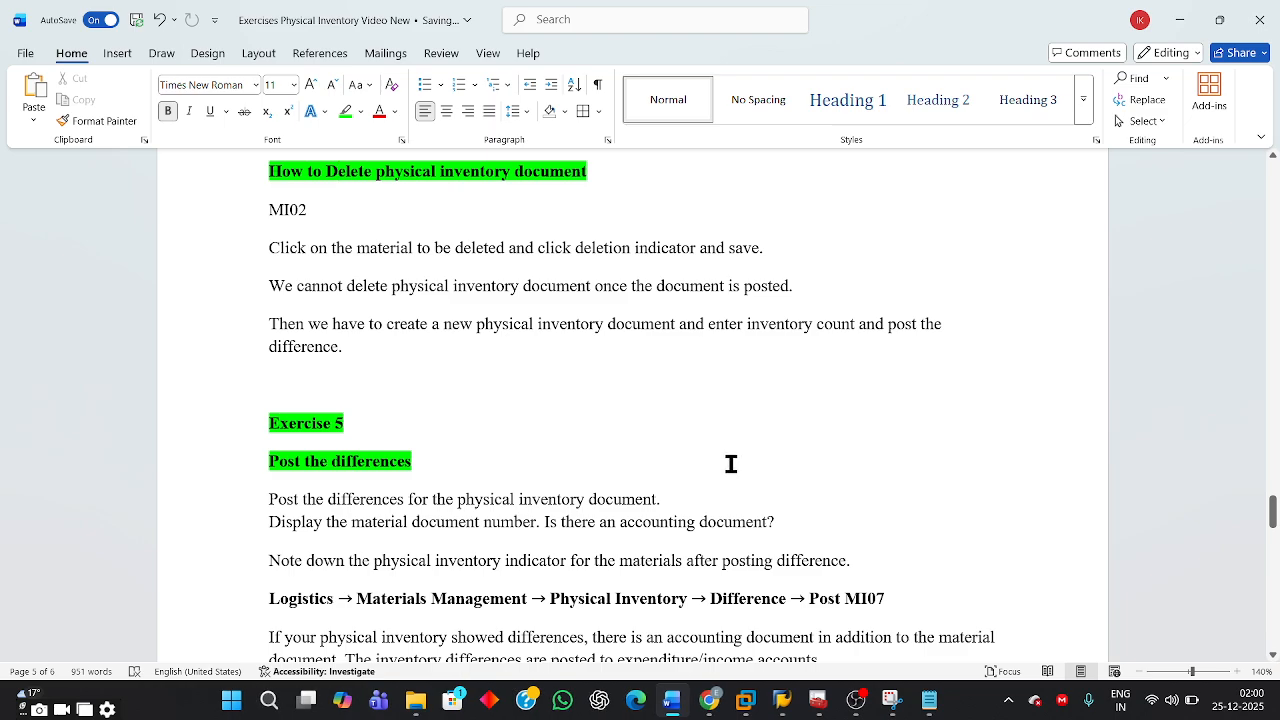
pyautogui.click(1179, 31)
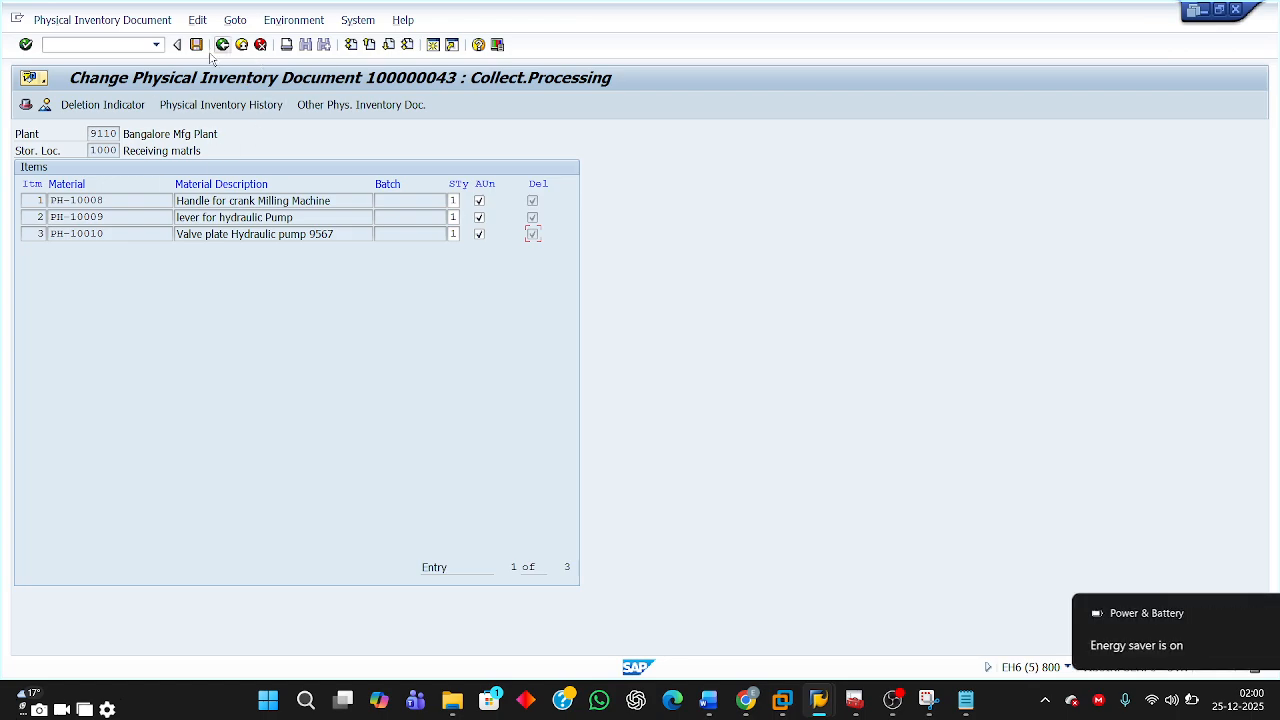
pyautogui.click(222, 45)
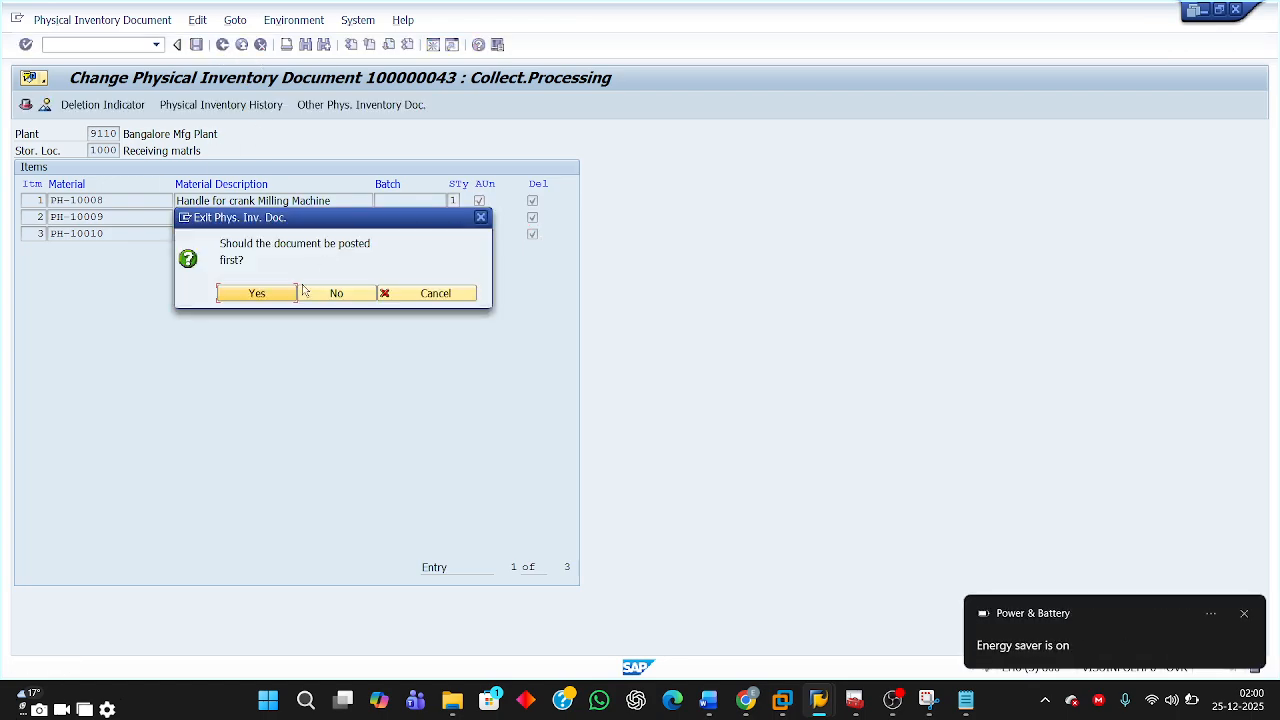
pyautogui.click(325, 293)
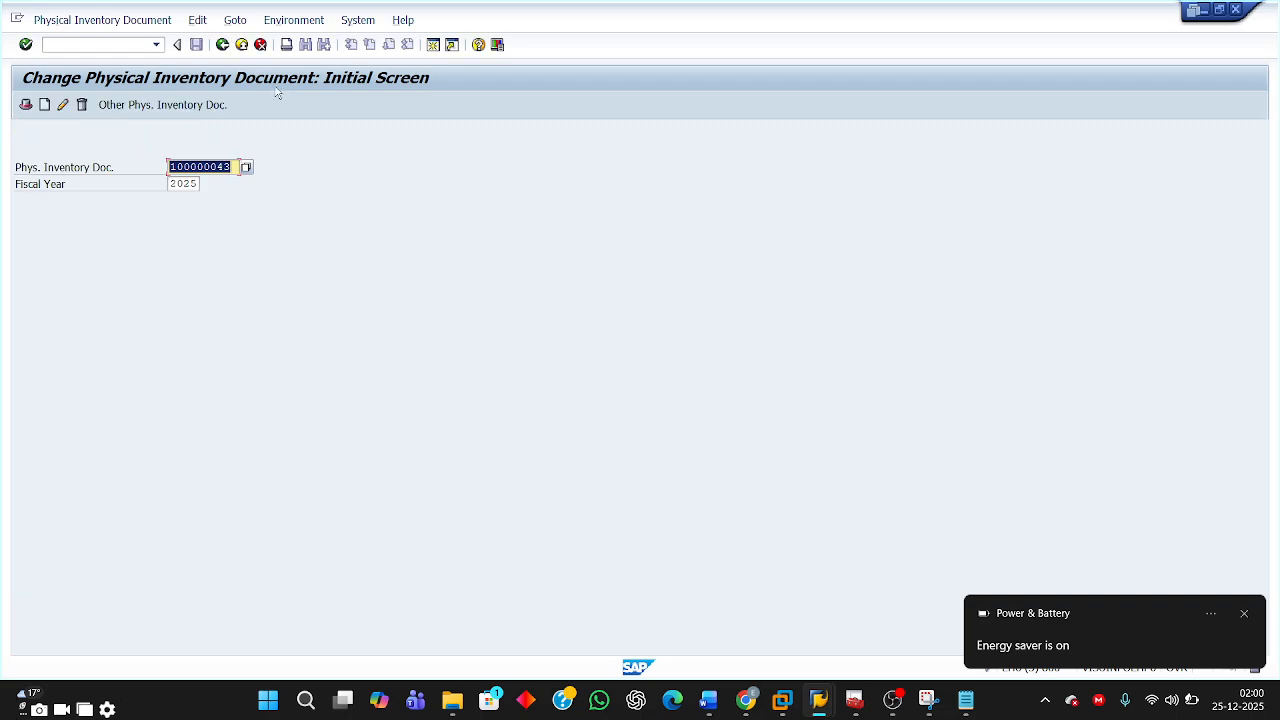
pyautogui.click(222, 45)
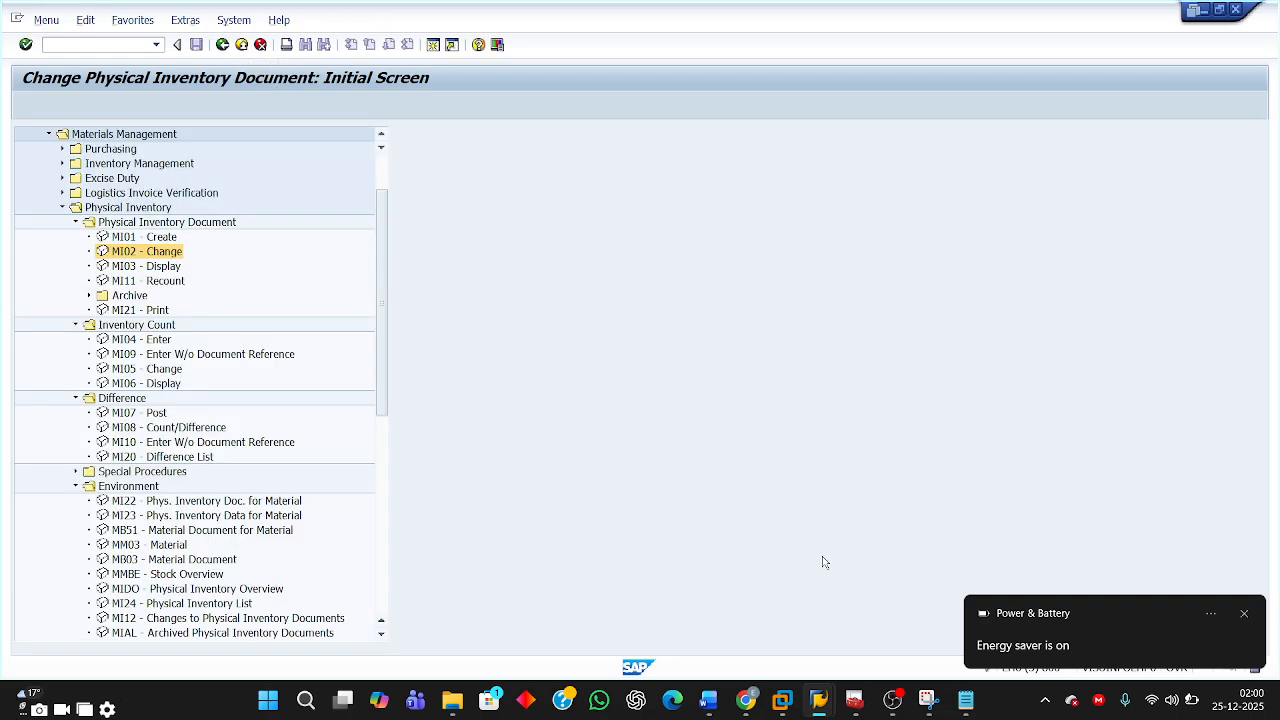
pyautogui.click(1245, 614)
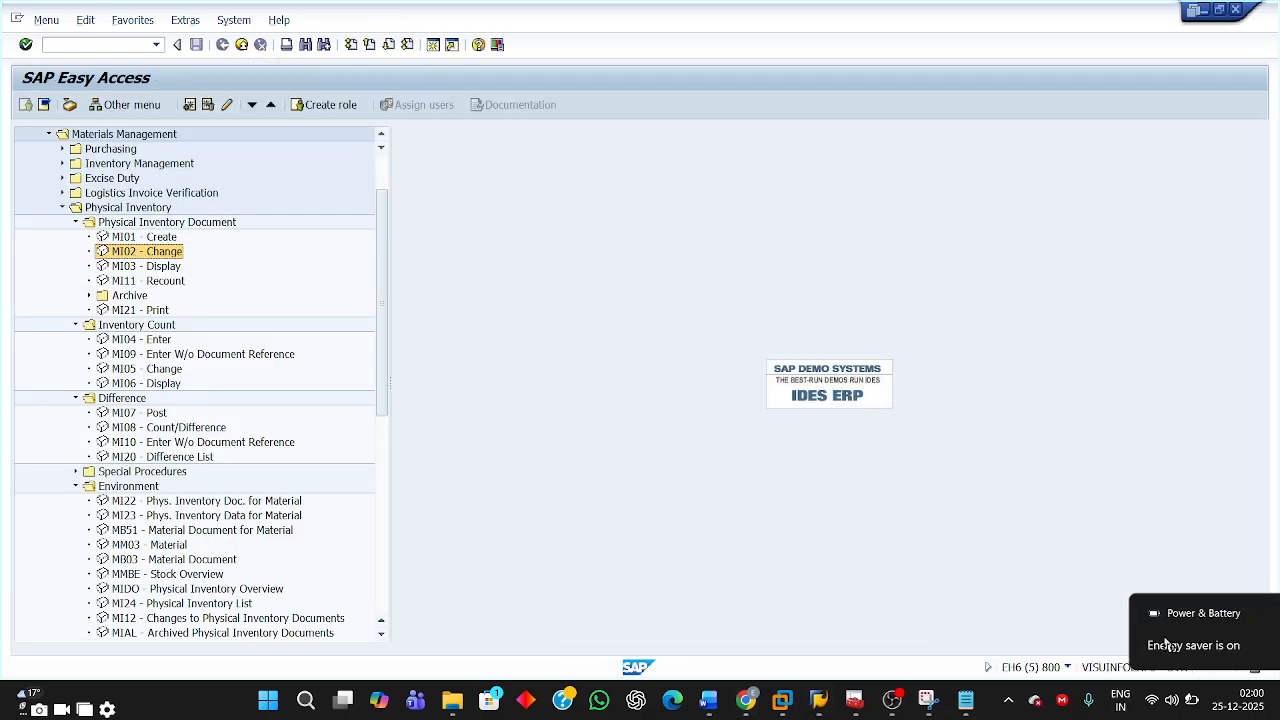
# Switch to the Word exercise document and read the full instructions for posting the differences with MI07
pyautogui.moveTo(714, 708)
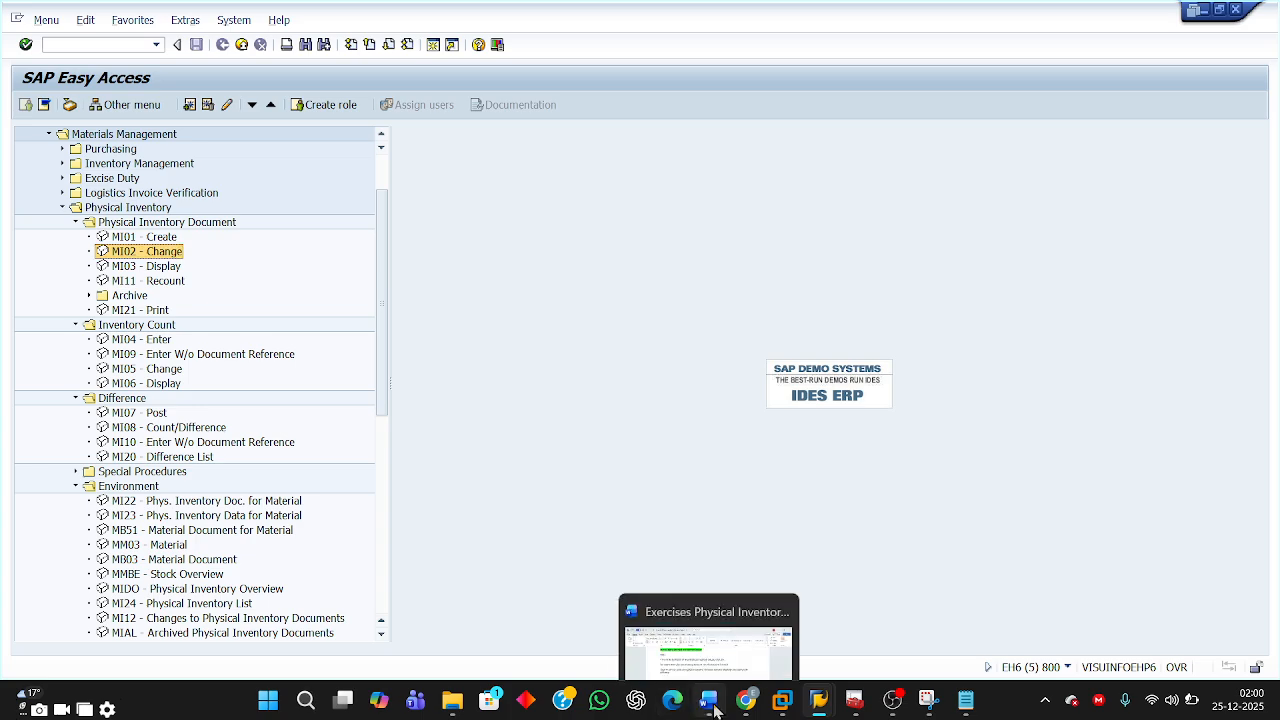
pyautogui.click(700, 646)
pyautogui.scroll(-5, 694, 530)
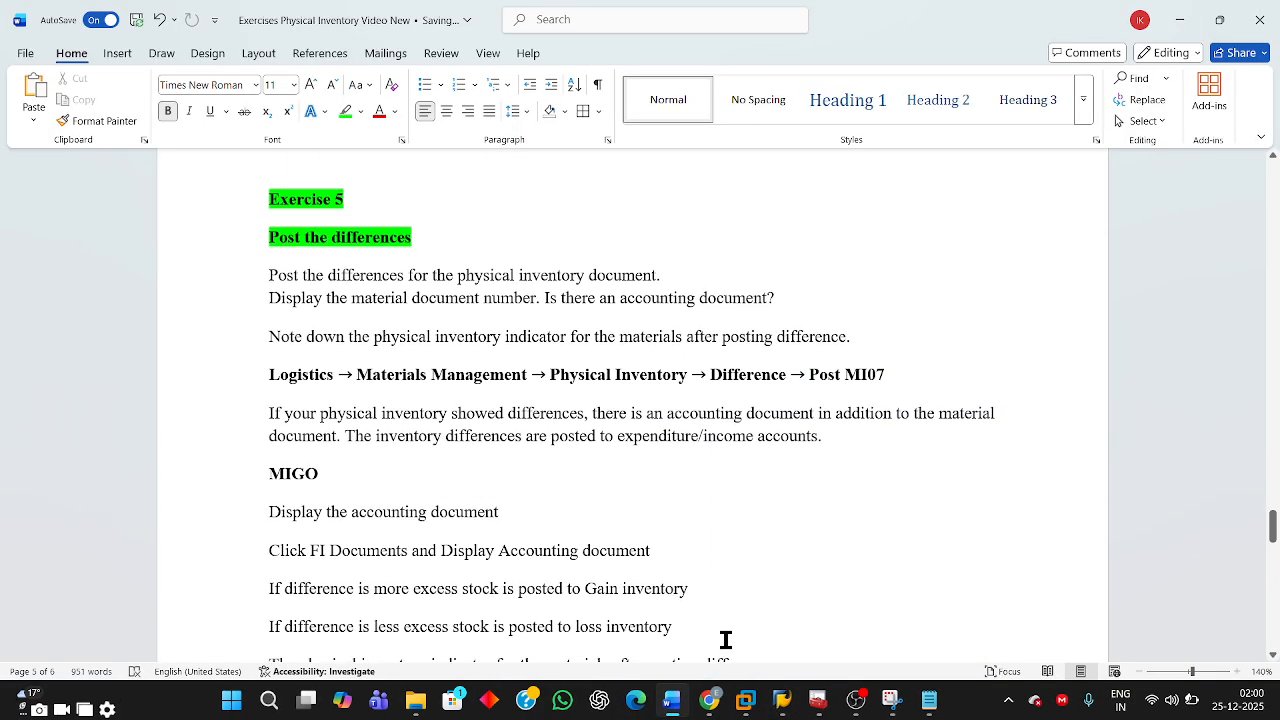
# Locate MI07 in the SAP Easy Access menu and mark "Post MI07" in the Exercise 5 menu path in Word
pyautogui.moveTo(783, 705)
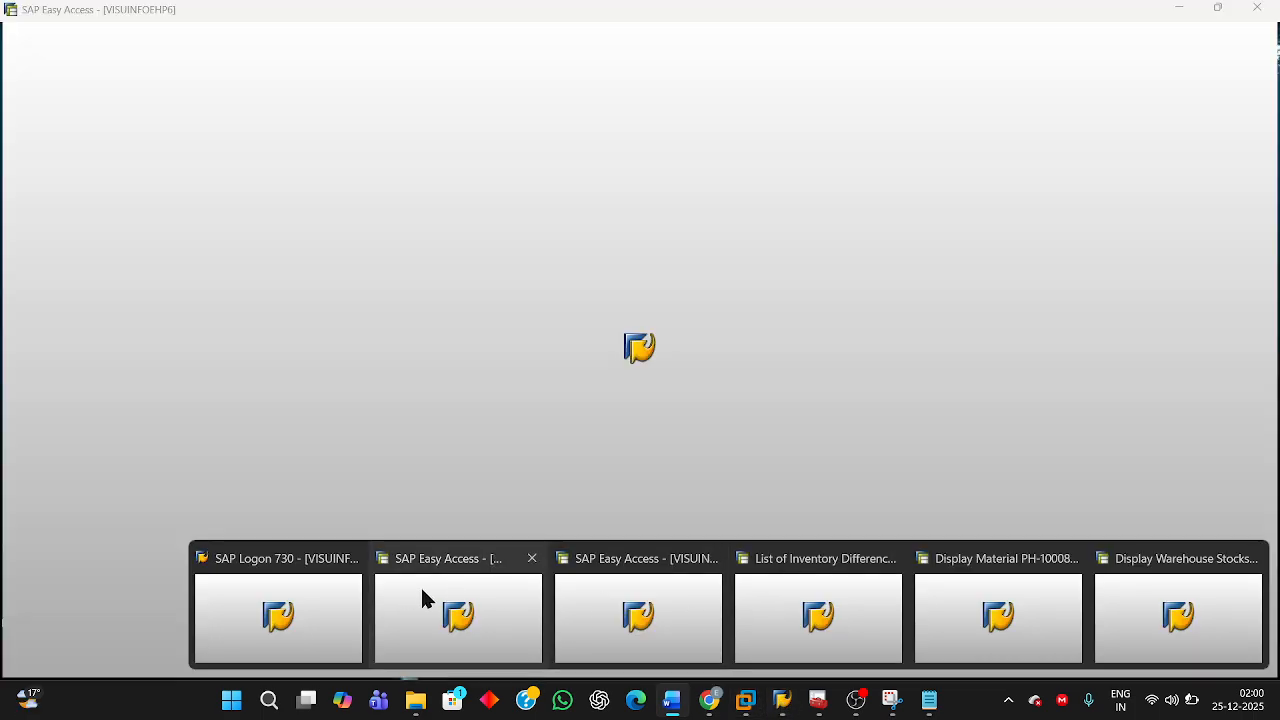
pyautogui.click(423, 600)
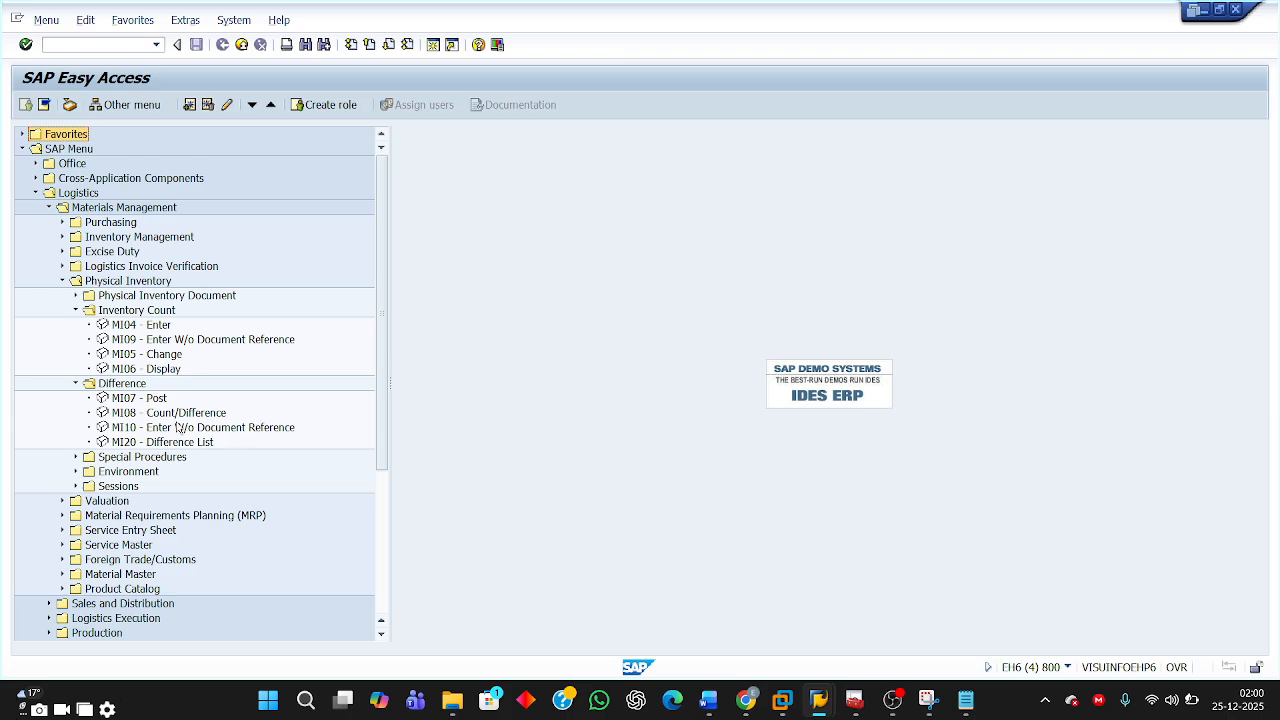
pyautogui.click(143, 400)
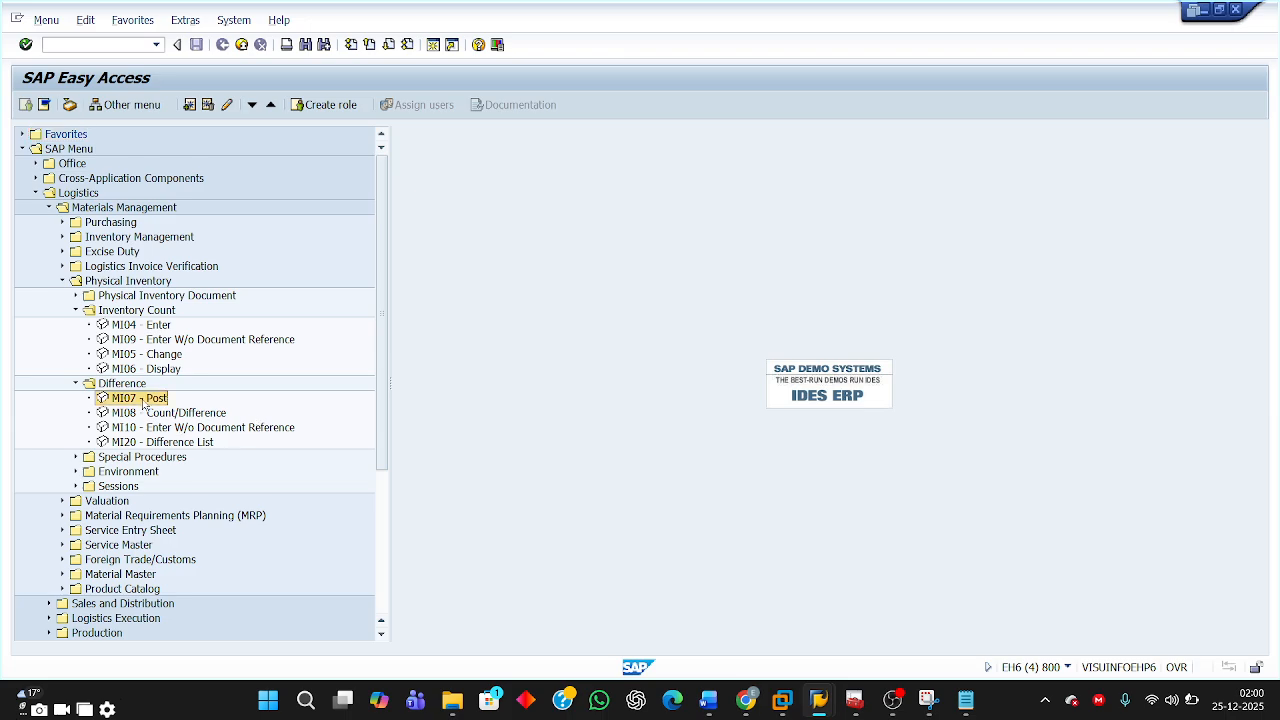
pyautogui.click(708, 703)
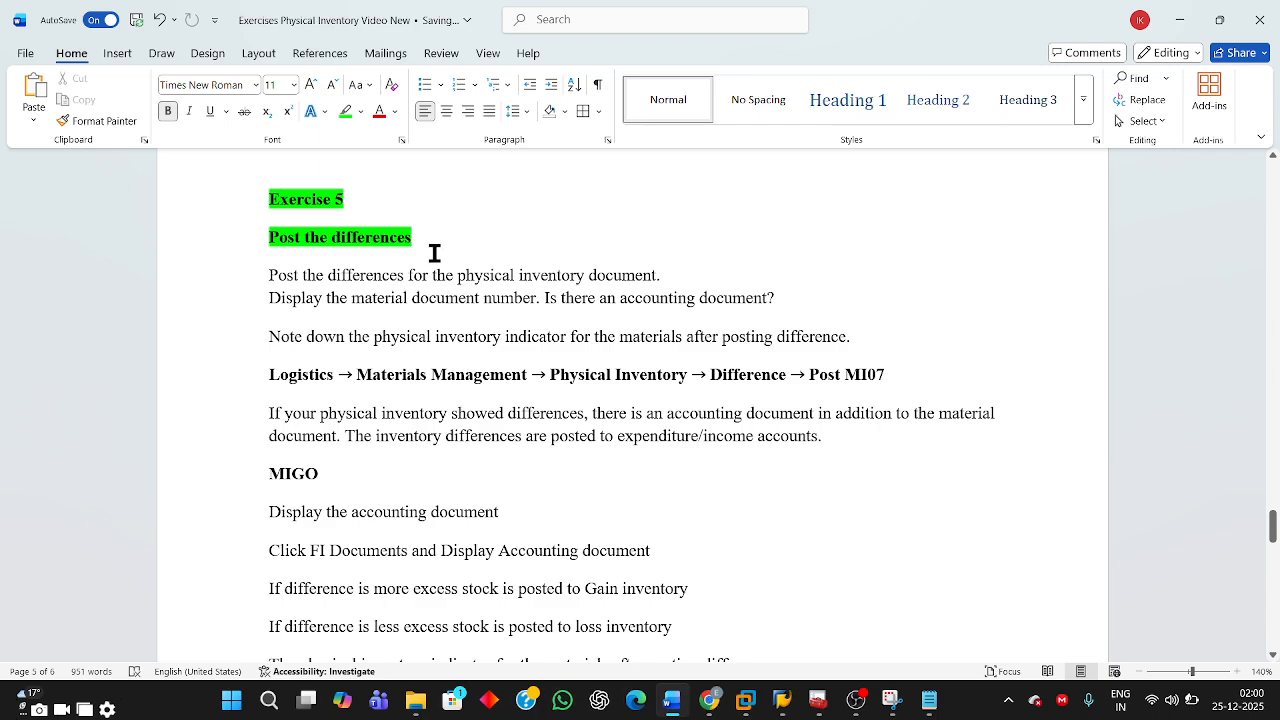
pyautogui.doubleClick(888, 378)
pyautogui.keyDown('shift'); pyautogui.click(798, 380); pyautogui.keyUp('shift')
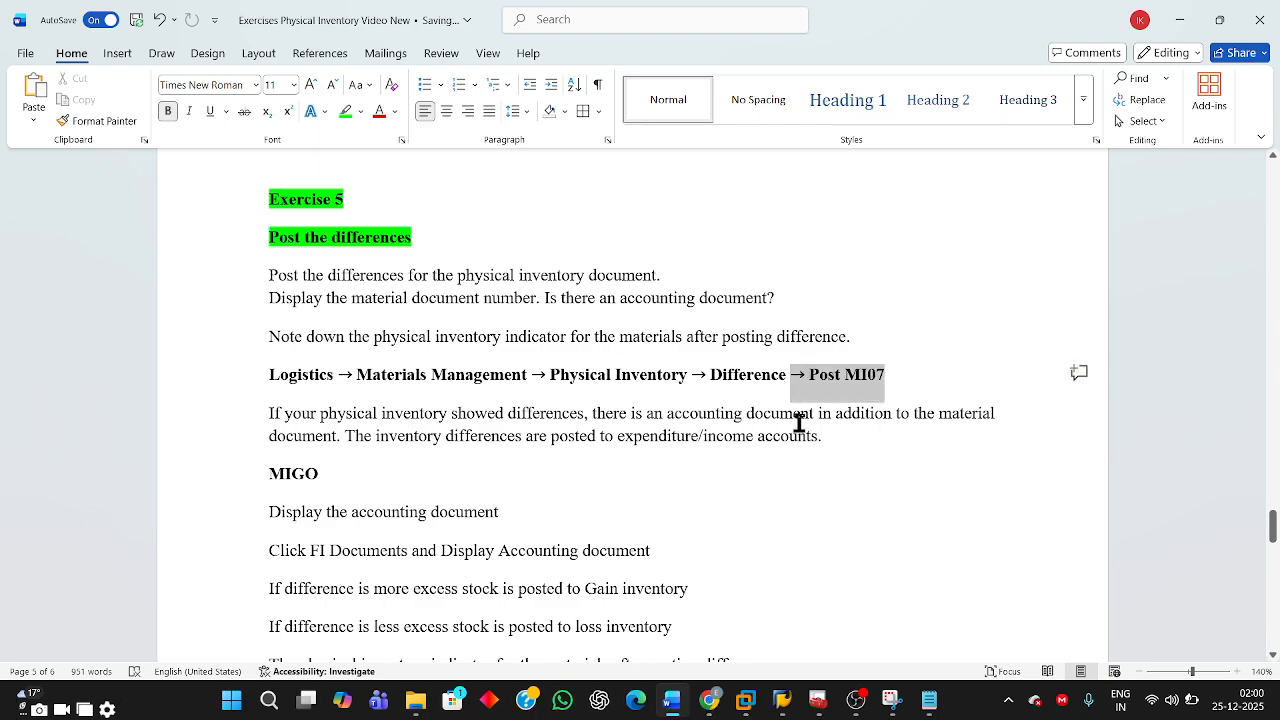
# Return to SAP Easy Access, start MI07 and open inventory document 100000043 for fiscal year 2025 with posting date 24.12.2025
pyautogui.moveTo(778, 708)
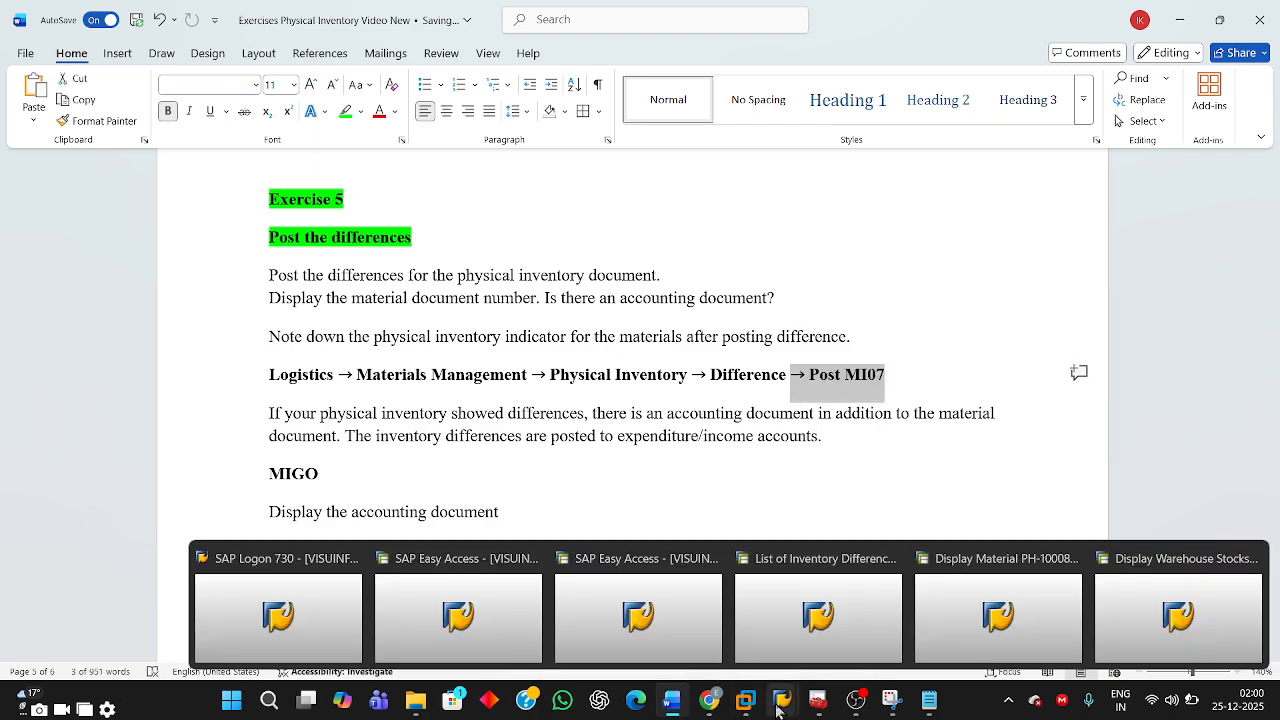
pyautogui.click(463, 620)
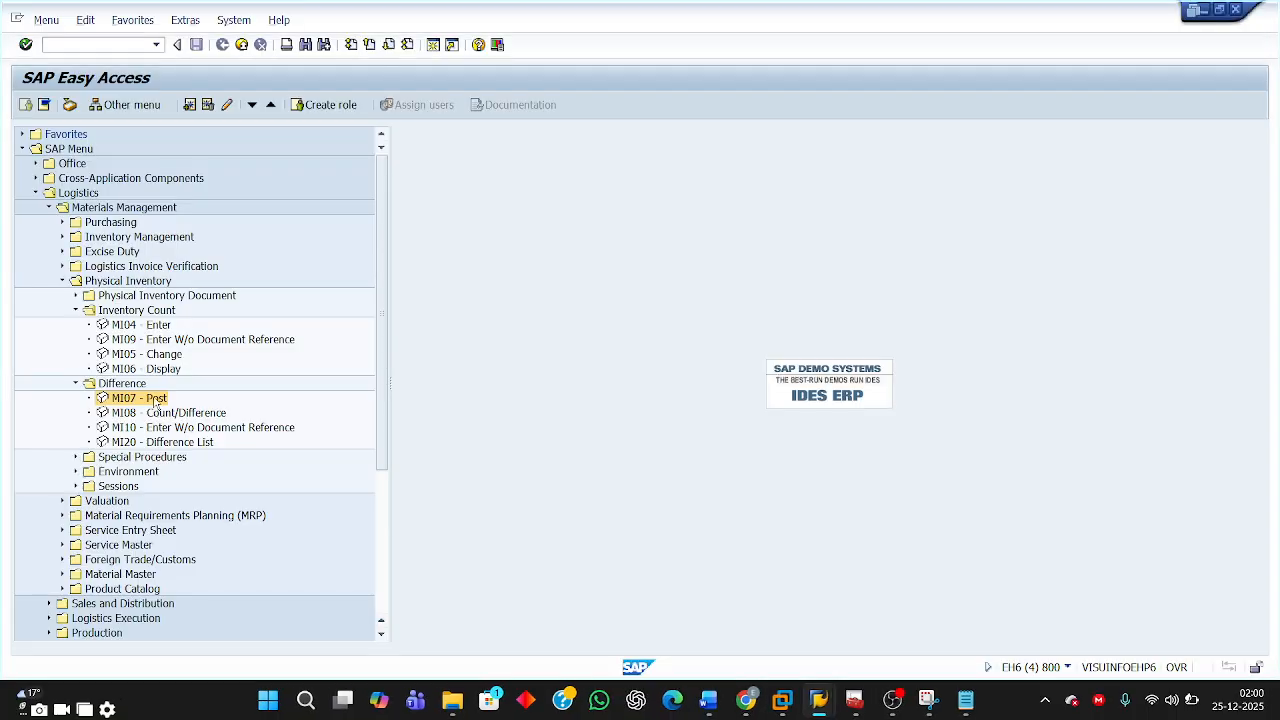
pyautogui.doubleClick(150, 398)
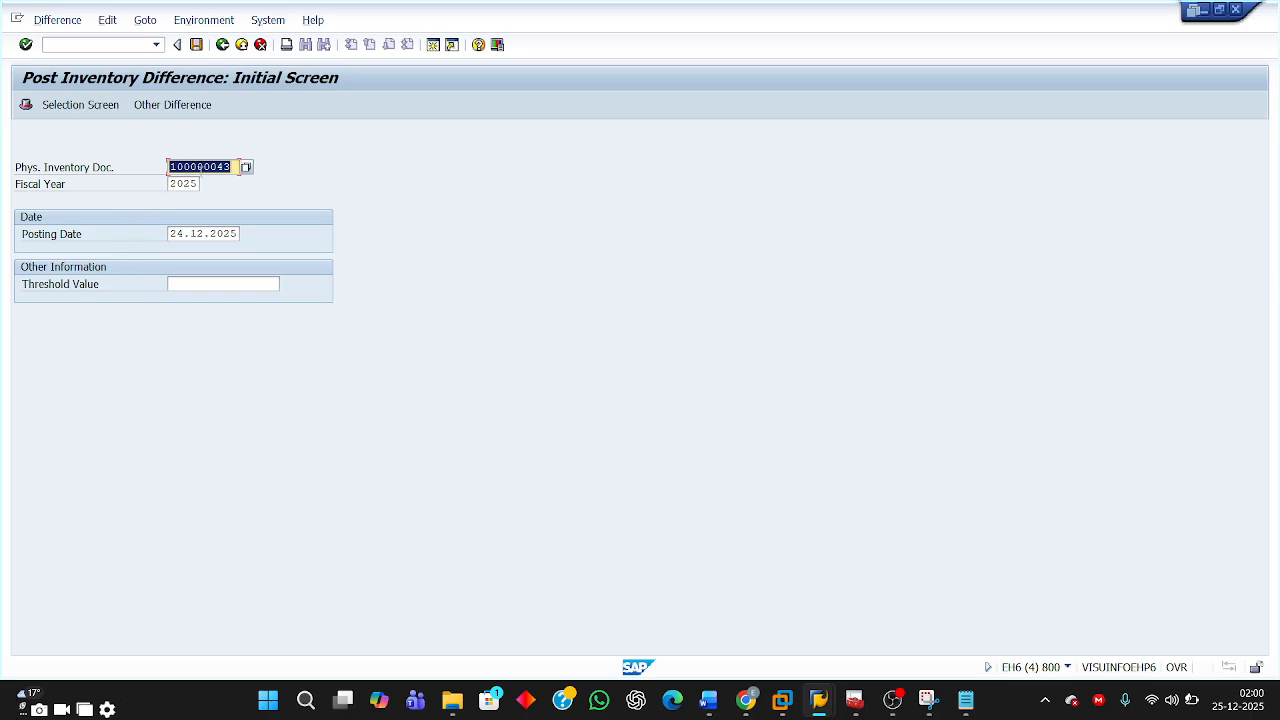
pyautogui.press('Return')
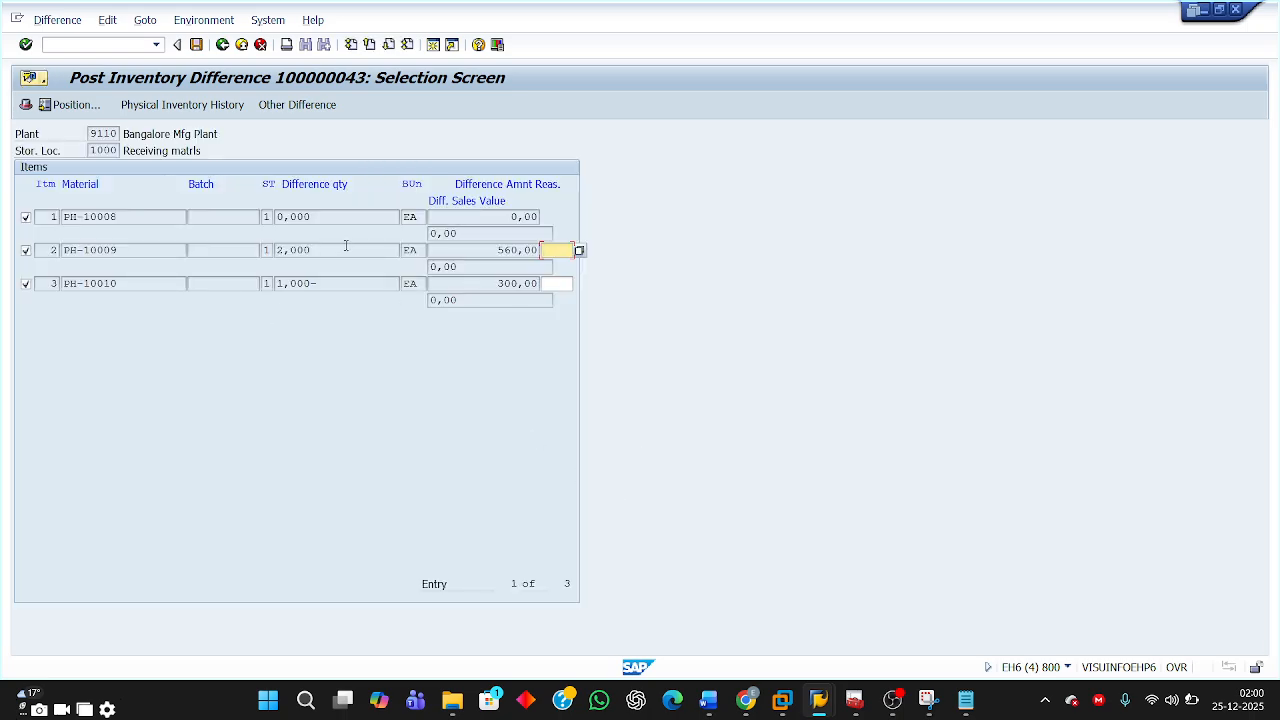
# Review the difference quantities of PH-10009 and PH-10010, and post the inventory differences with all three items selected
pyautogui.moveTo(312, 250); pyautogui.dragTo(222, 244)
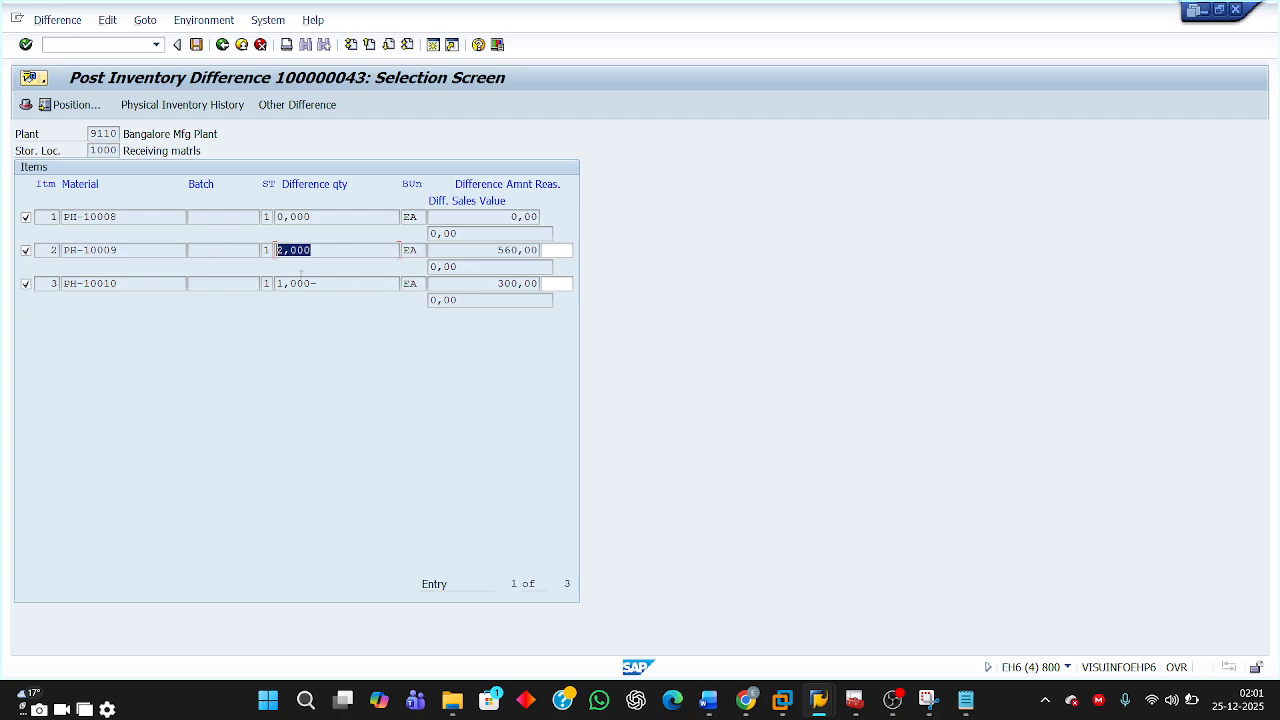
pyautogui.moveTo(318, 287); pyautogui.dragTo(260, 288)
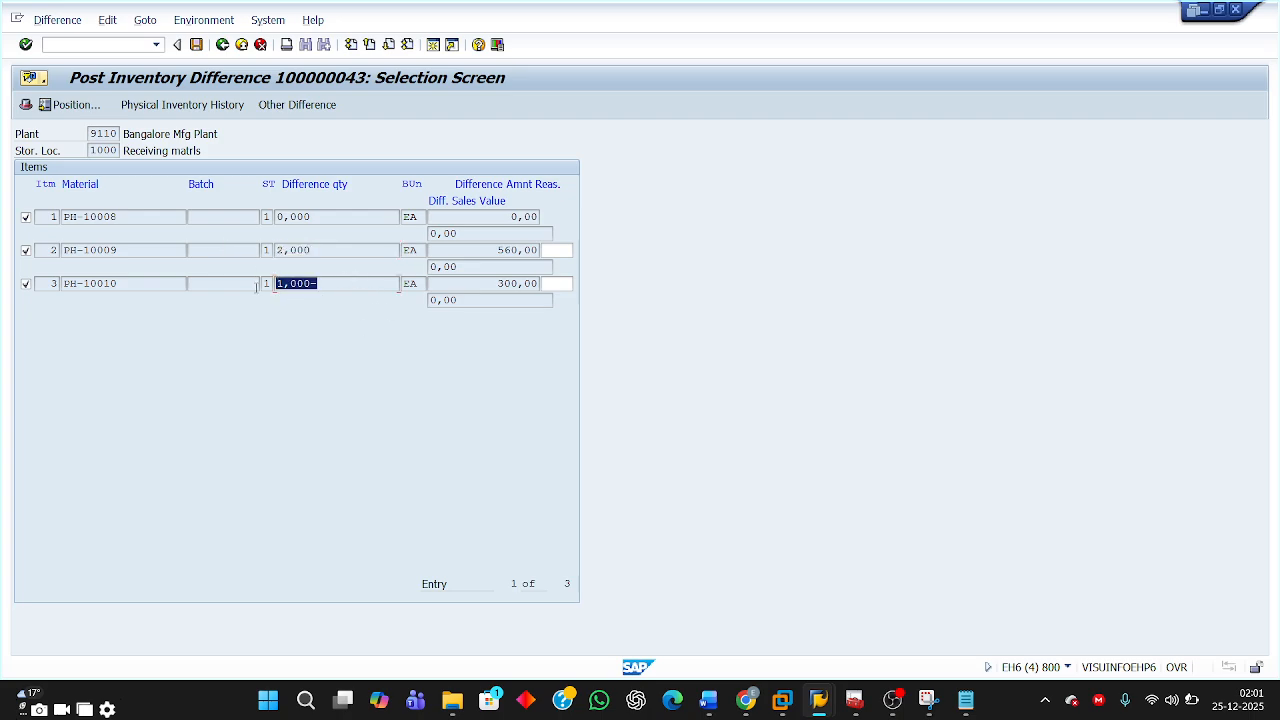
pyautogui.click(336, 287)
pyautogui.doubleClick(291, 284)
pyautogui.moveTo(318, 250); pyautogui.dragTo(245, 248)
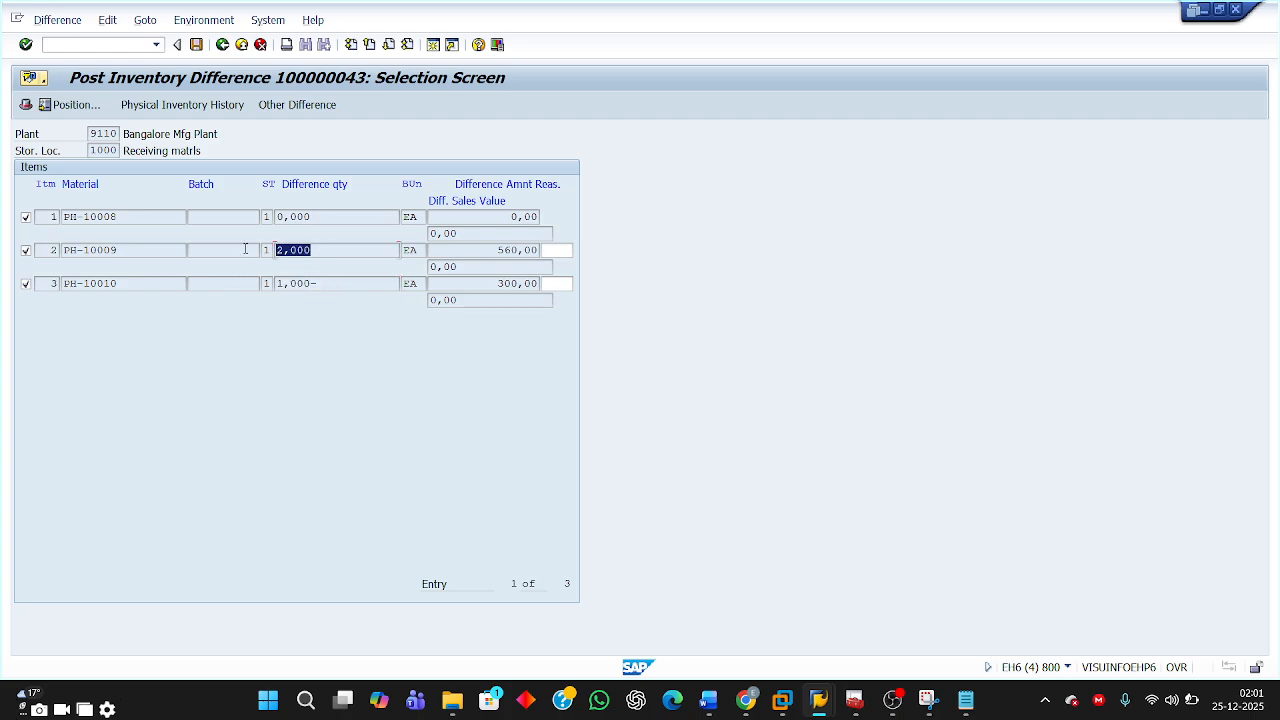
pyautogui.click(321, 250)
pyautogui.moveTo(318, 283); pyautogui.dragTo(246, 280)
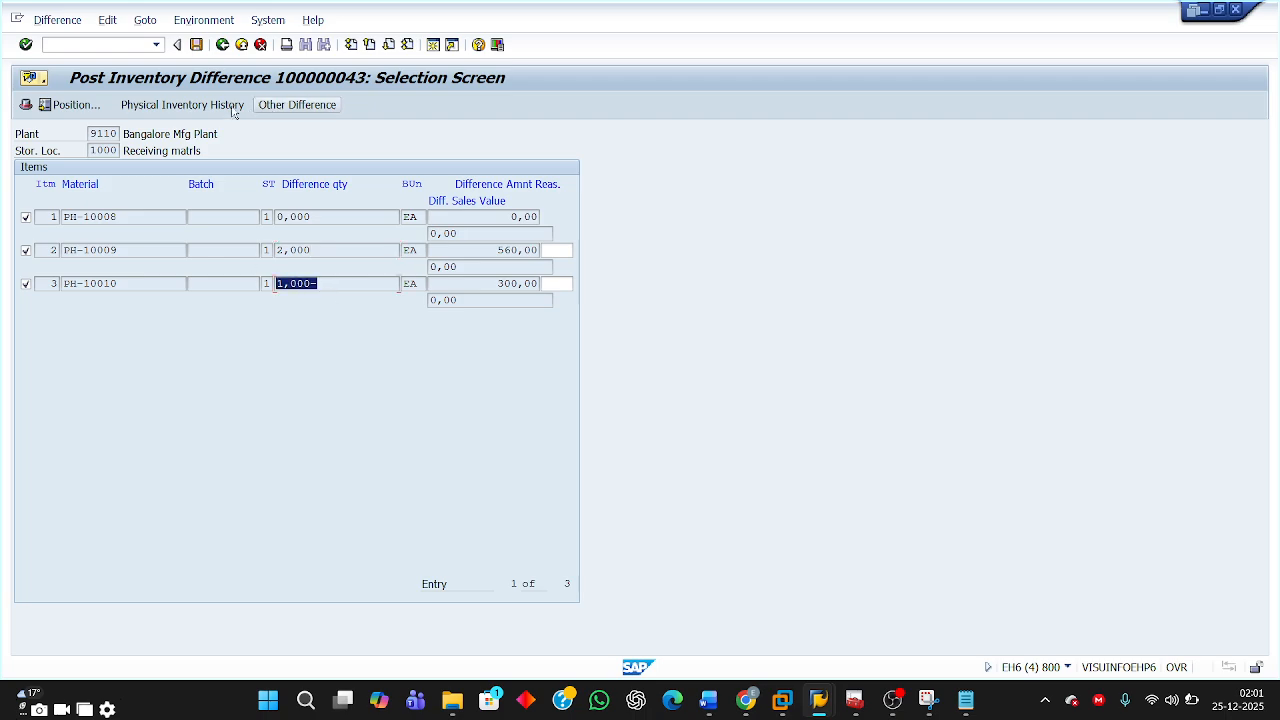
pyautogui.click(196, 45)
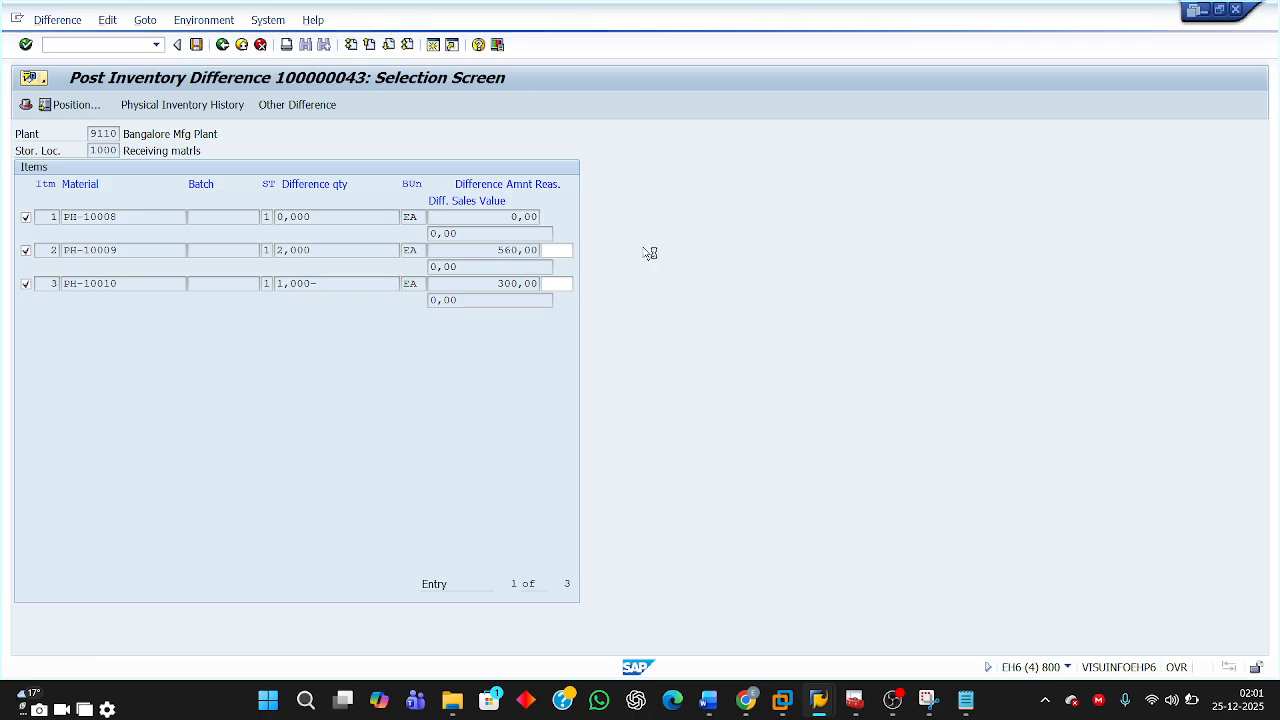
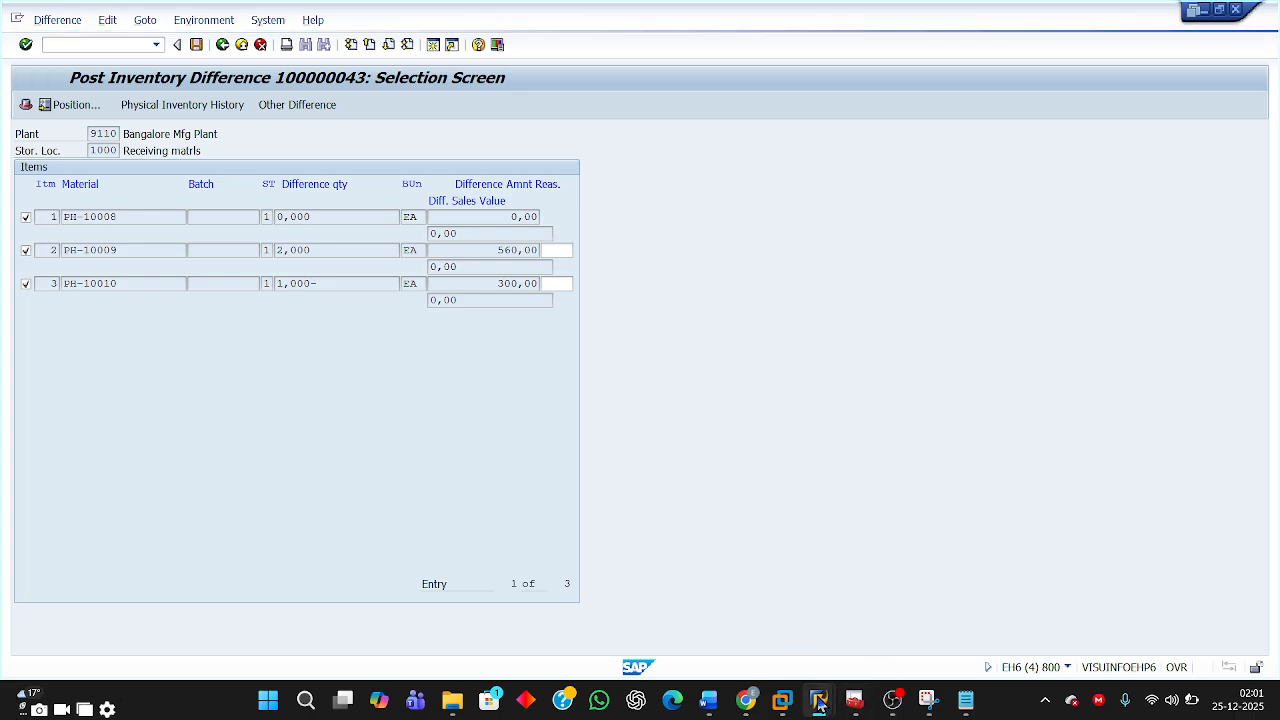
pyautogui.moveTo(816, 706)
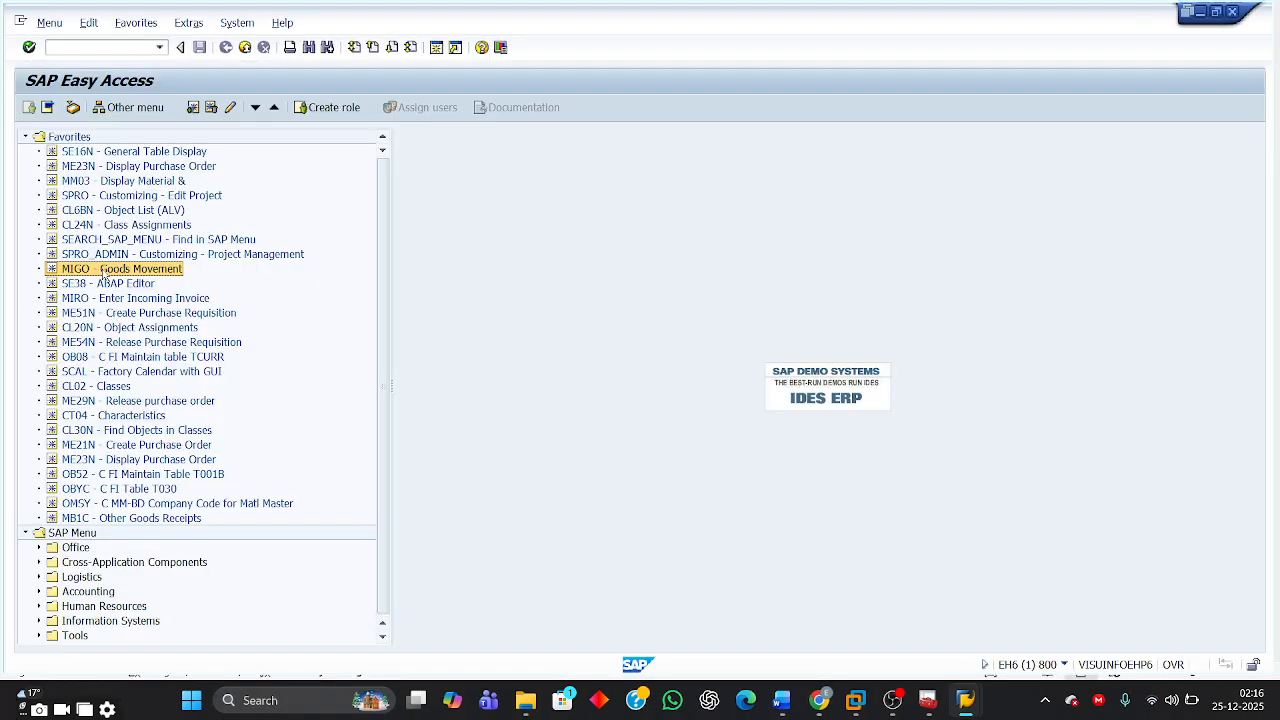
pyautogui.doubleClick(104, 269)
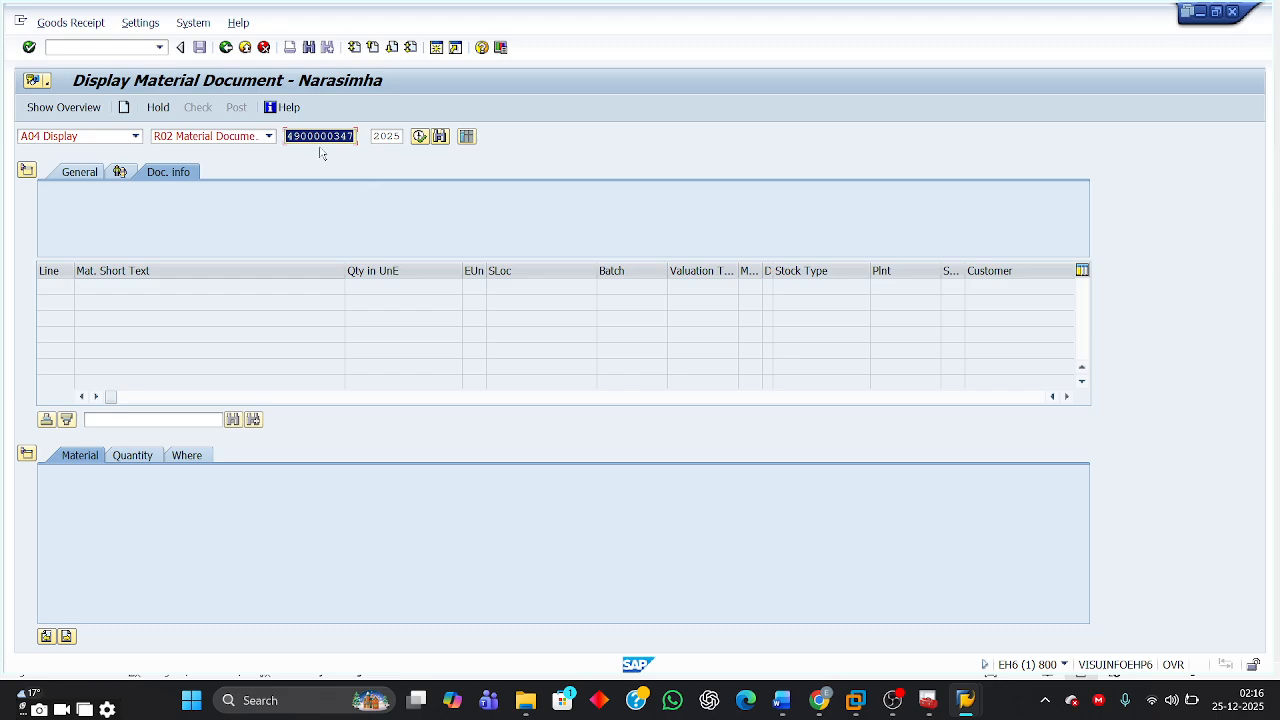
pyautogui.click(298, 137)
pyautogui.doubleClick(288, 136)
pyautogui.press('Return')
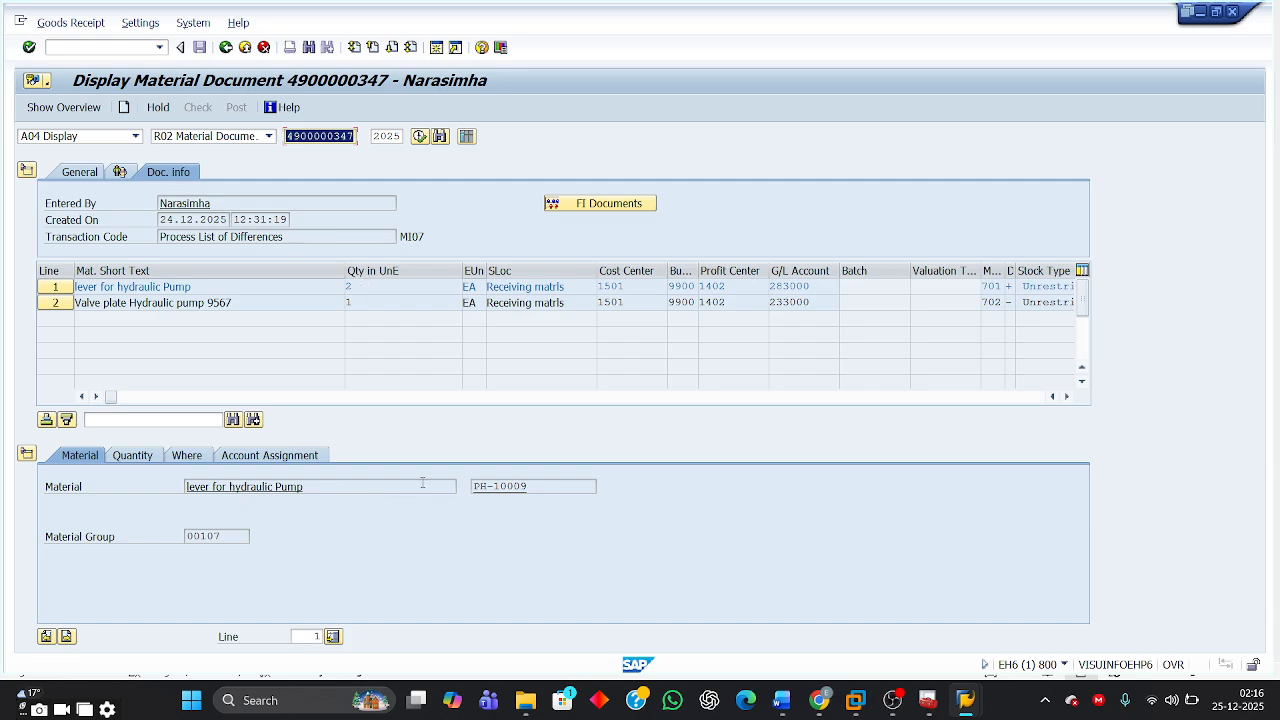
# Check the material number on both lines of the material document and the quantity posted for PH-10010
pyautogui.click(537, 486)
pyautogui.moveTo(537, 486); pyautogui.dragTo(470, 487)
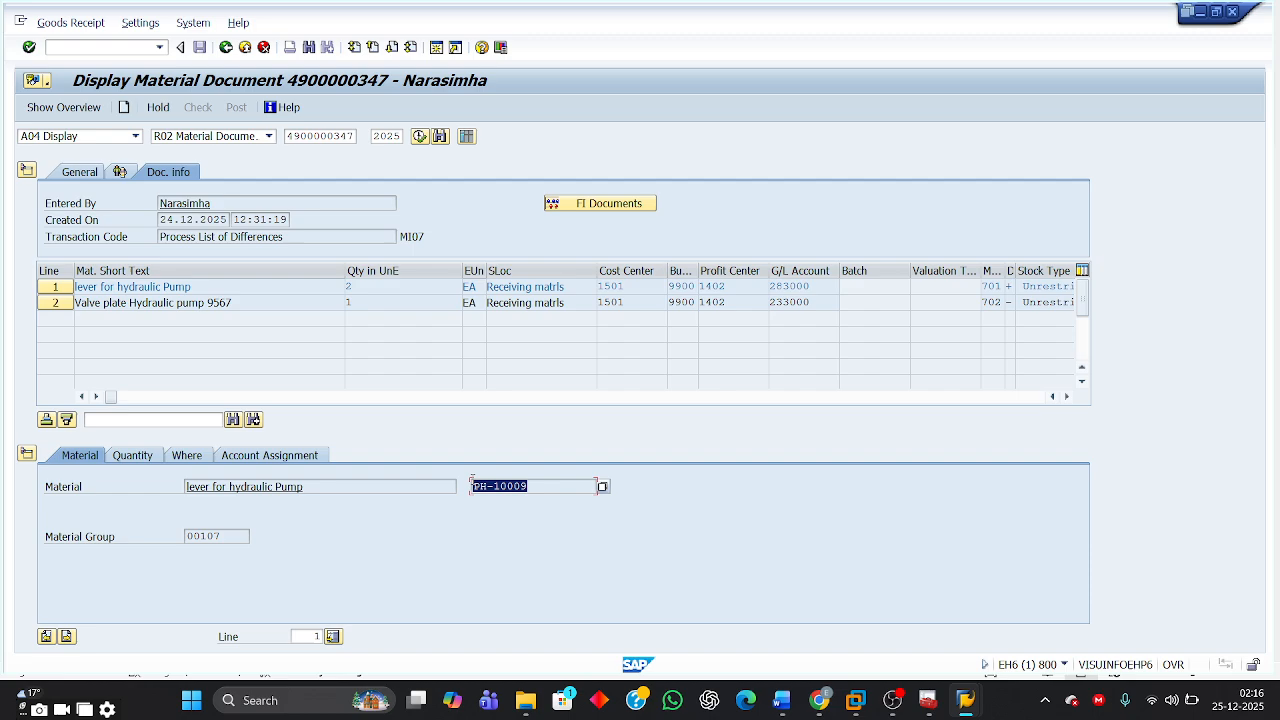
pyautogui.click(367, 288)
pyautogui.click(56, 303)
pyautogui.click(543, 486)
pyautogui.doubleClick(543, 486)
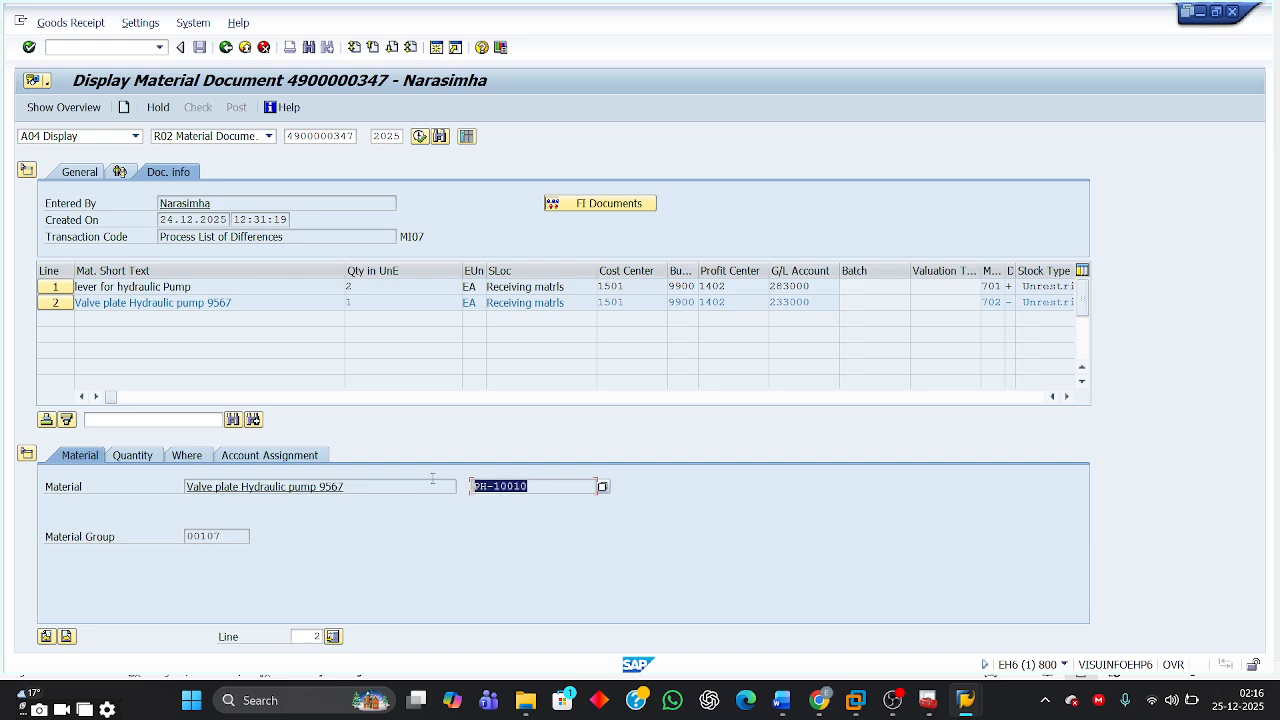
pyautogui.moveTo(364, 302); pyautogui.dragTo(326, 302)
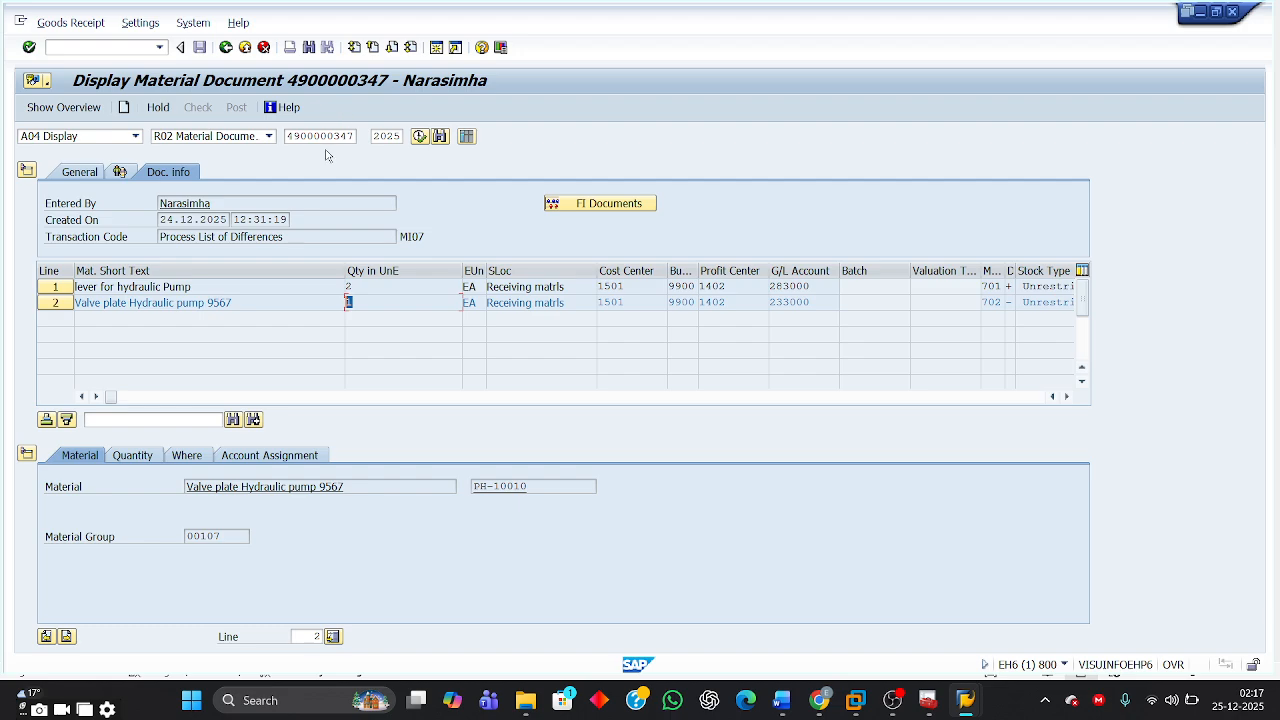
# Display the accounting document linked to the material document, examine its inventory gain and loss lines, and return to the material document
pyautogui.click(626, 207)
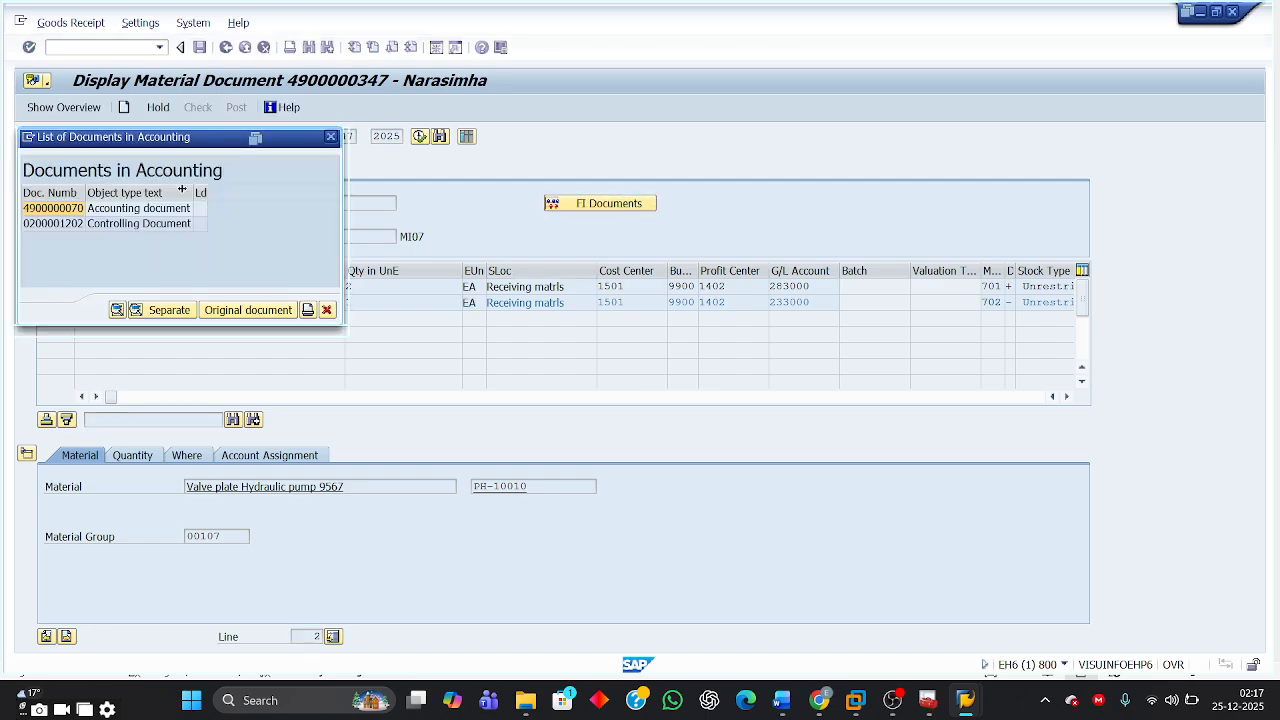
pyautogui.doubleClick(63, 209)
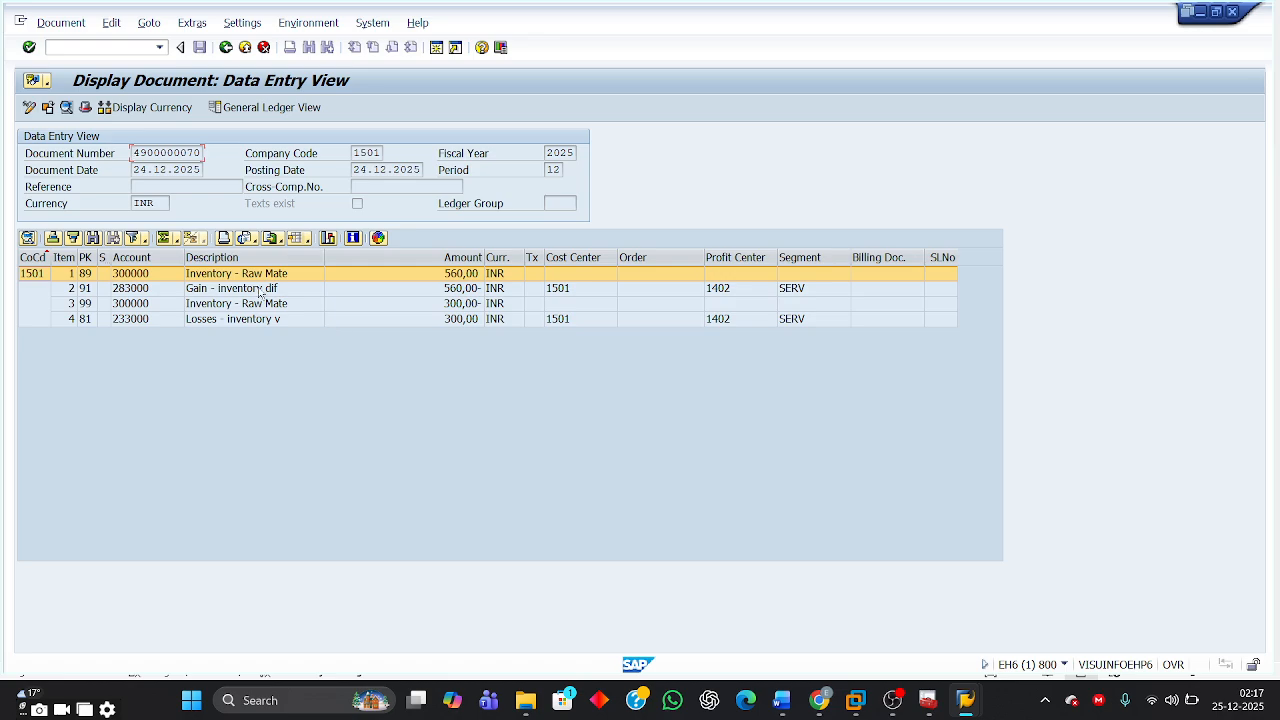
pyautogui.click(222, 294)
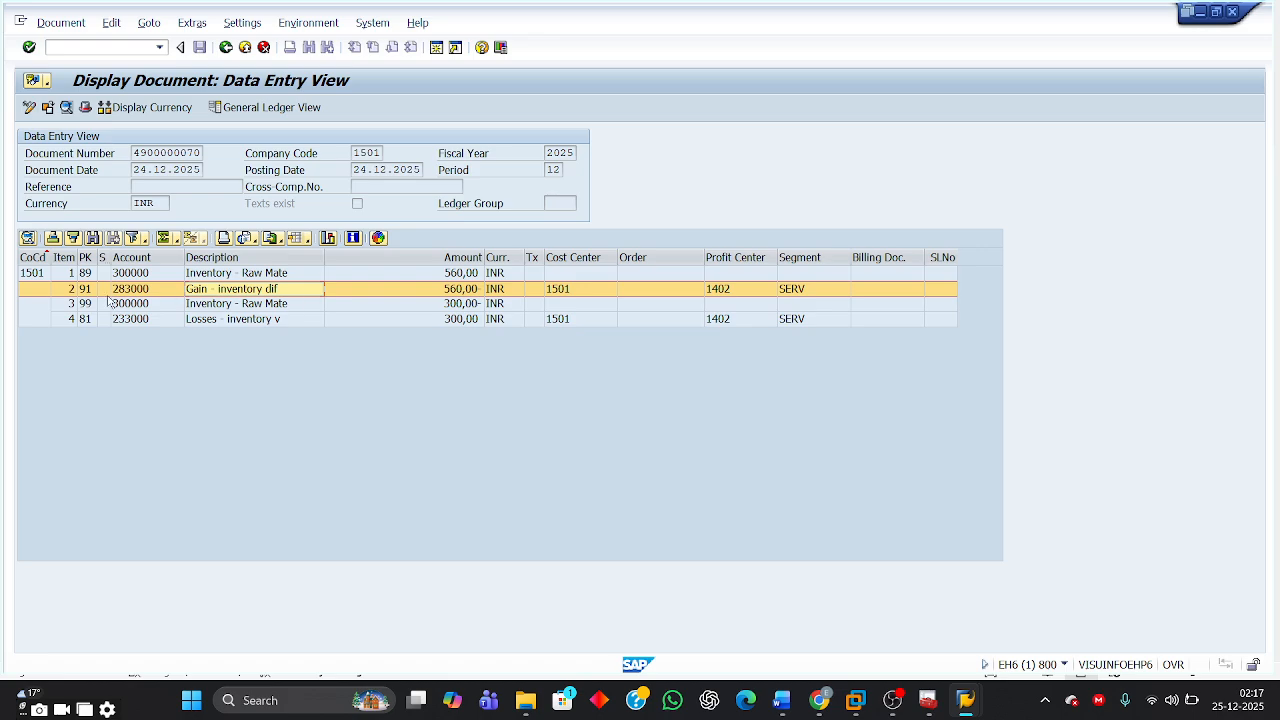
pyautogui.click(222, 319)
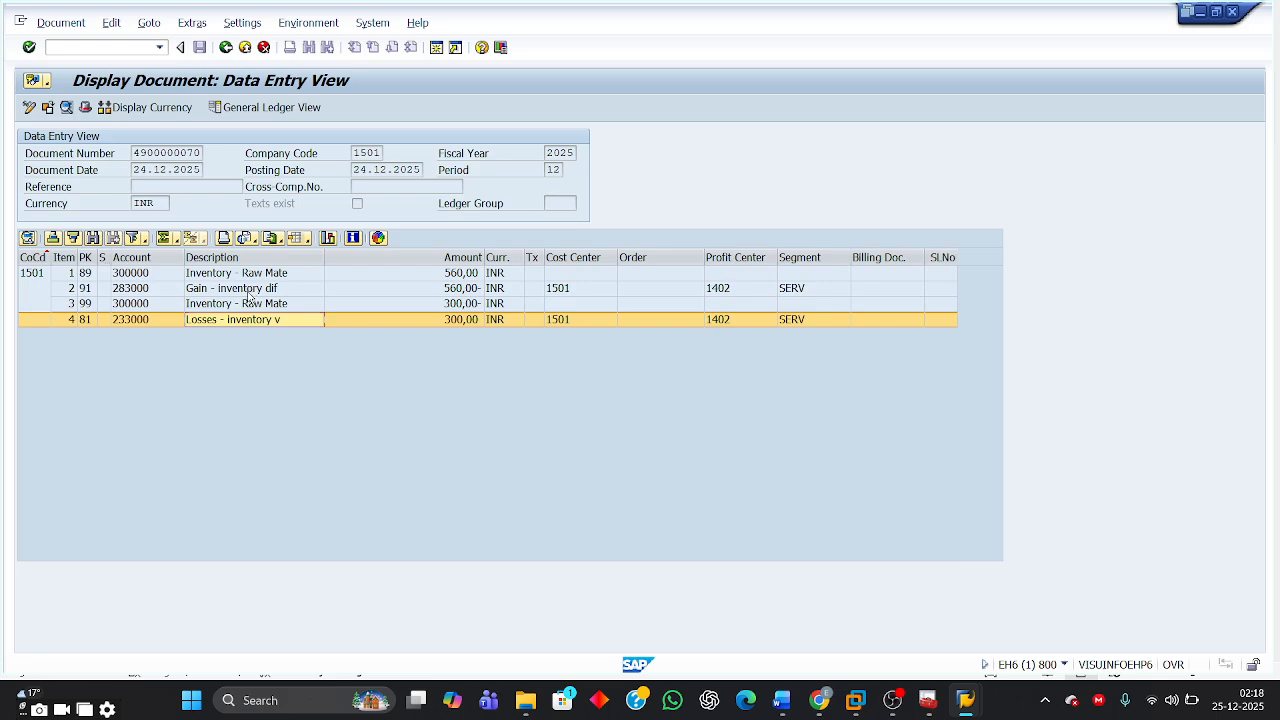
pyautogui.click(250, 292)
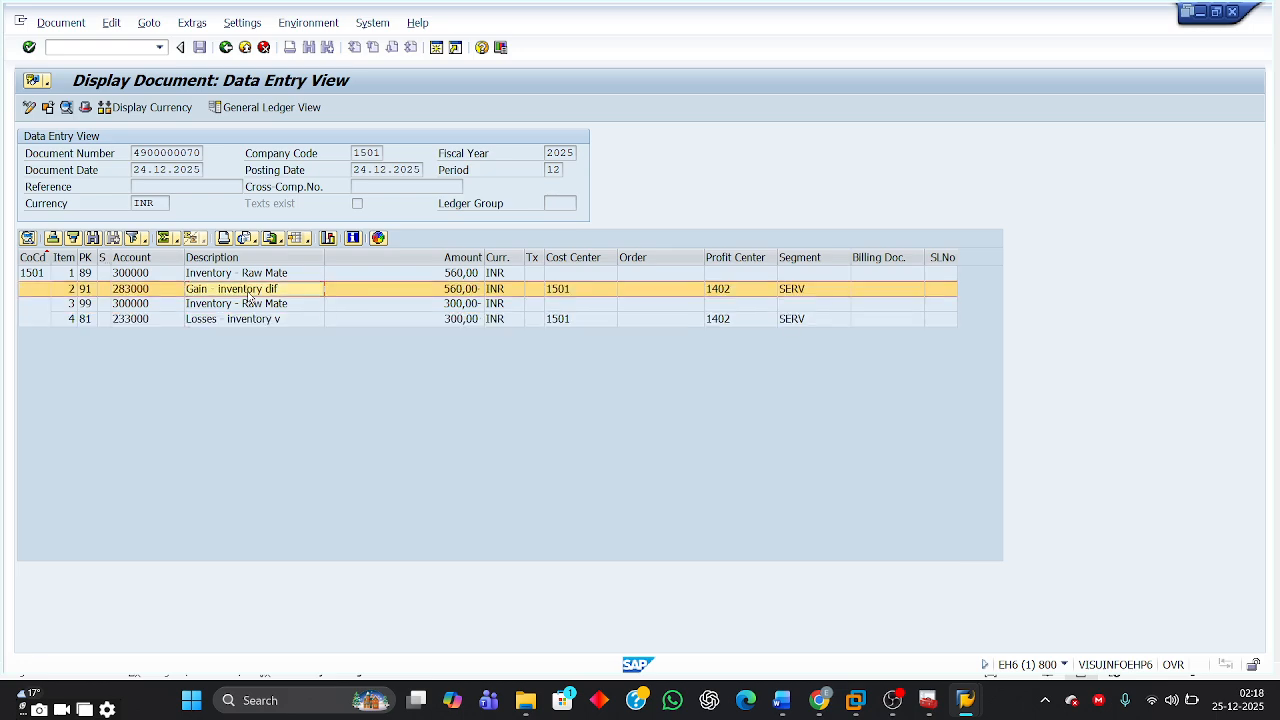
pyautogui.click(256, 321)
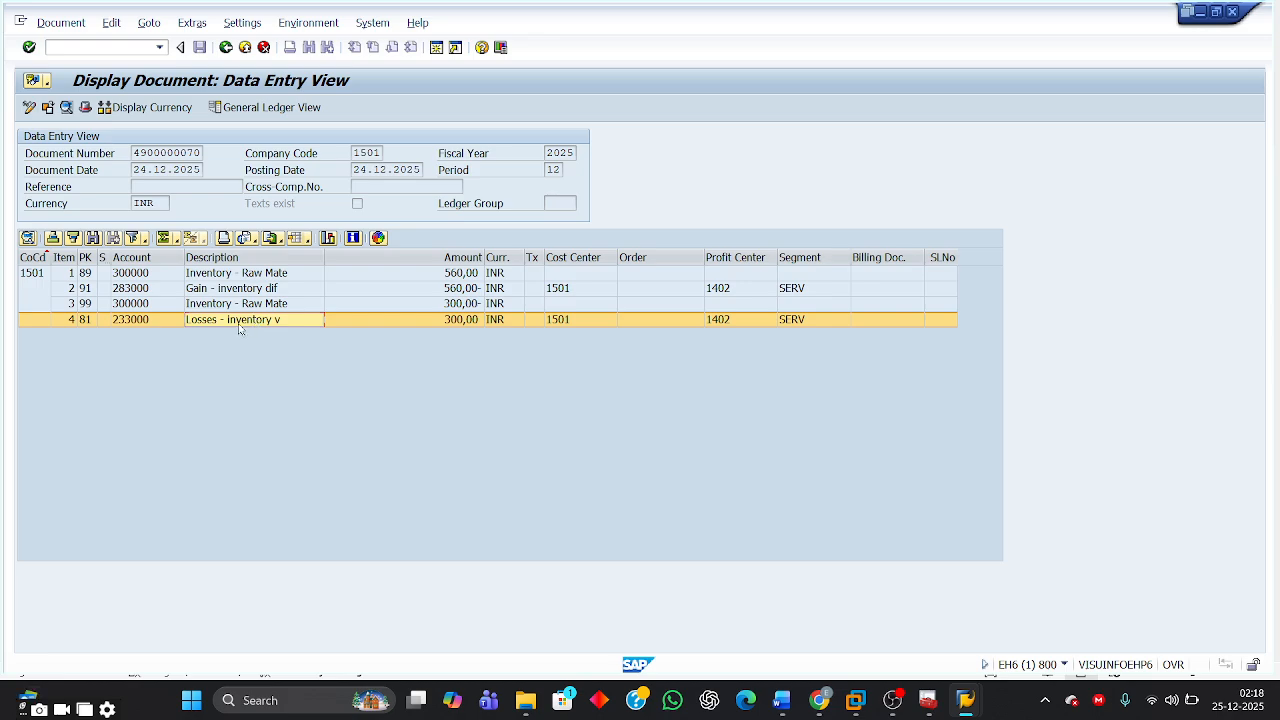
pyautogui.click(227, 48)
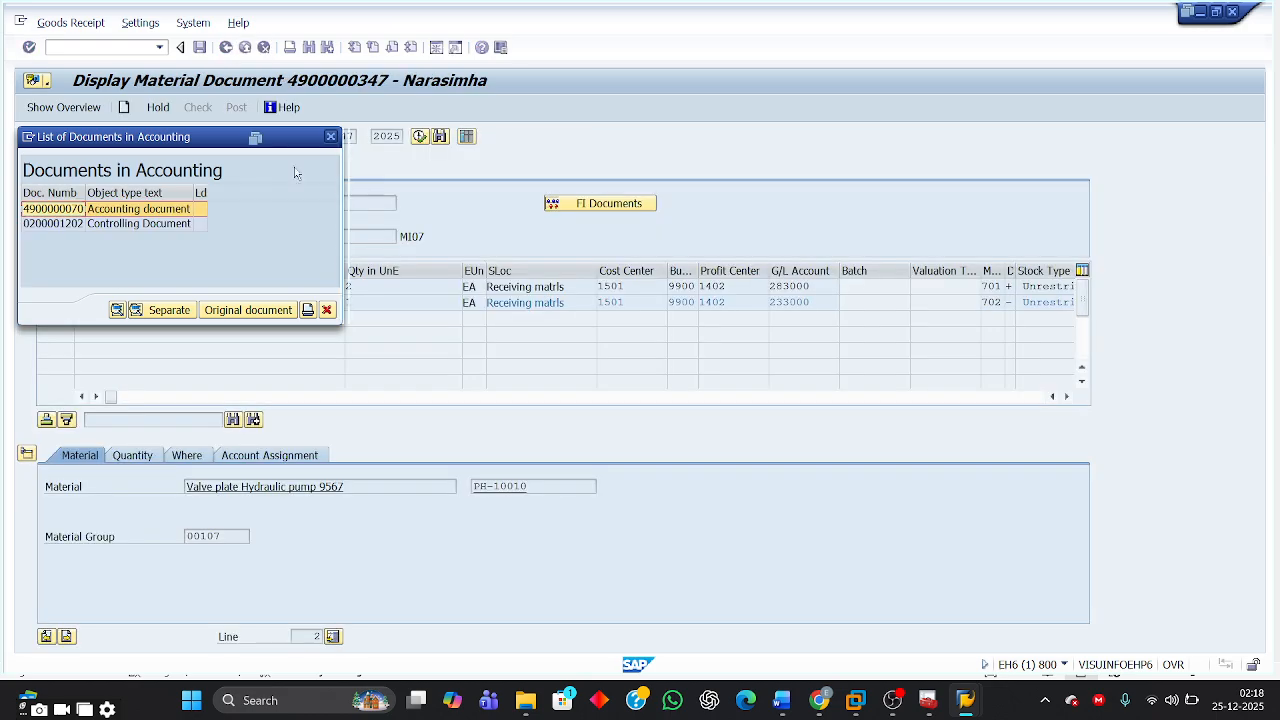
pyautogui.click(331, 137)
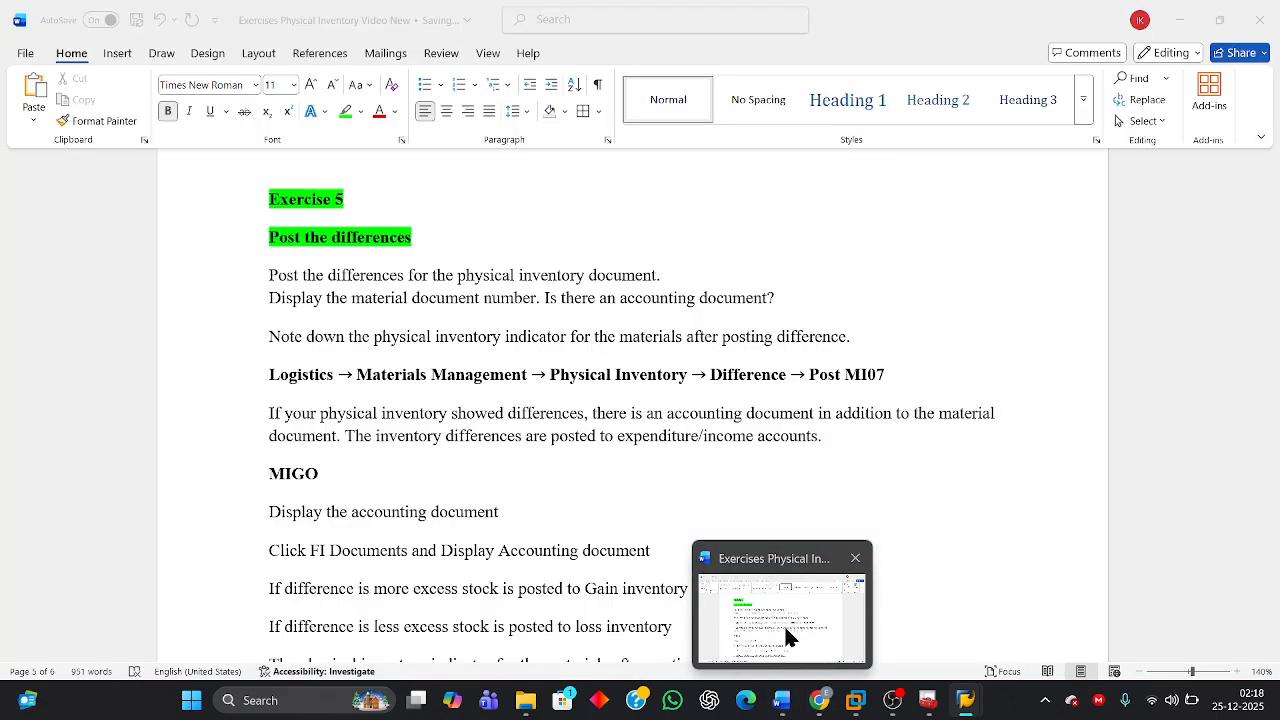
# Read the MIGO notes and the physical inventory indicator table of Exercise 5 in Word, and return to SAP Easy Access
pyautogui.click(789, 634)
pyautogui.scroll(-3, 927, 513)
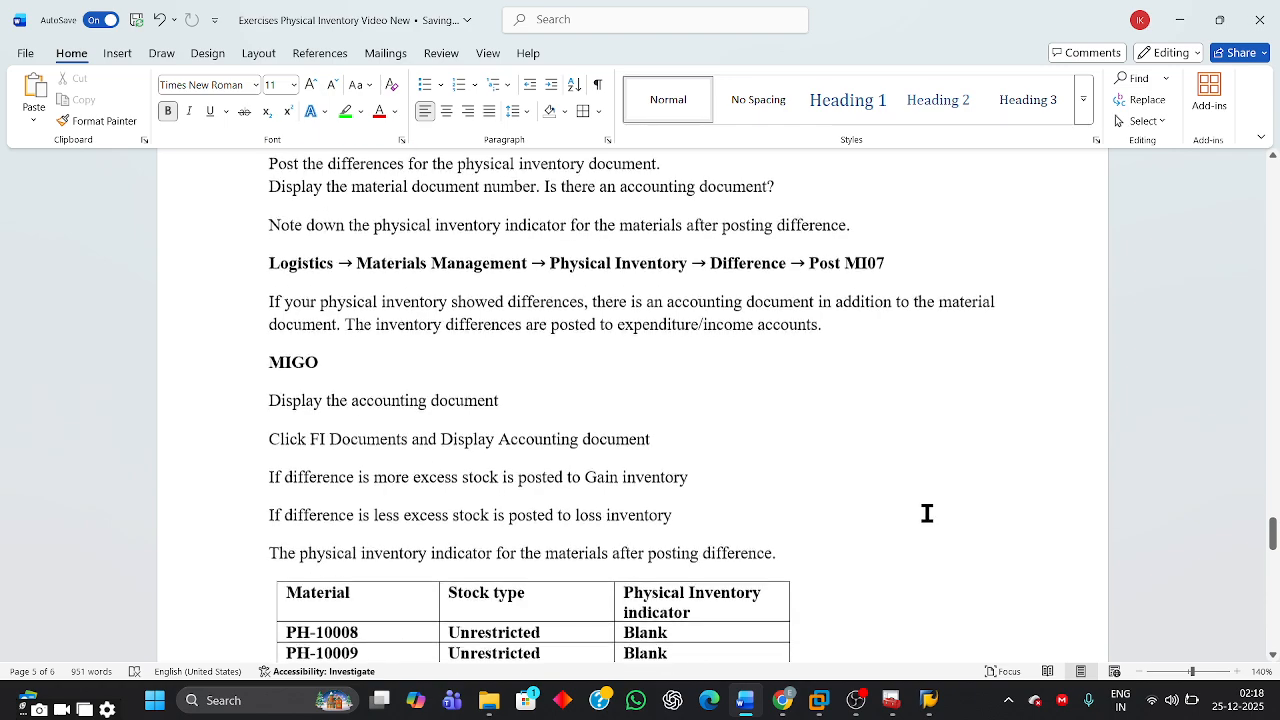
pyautogui.scroll(-2, 927, 513)
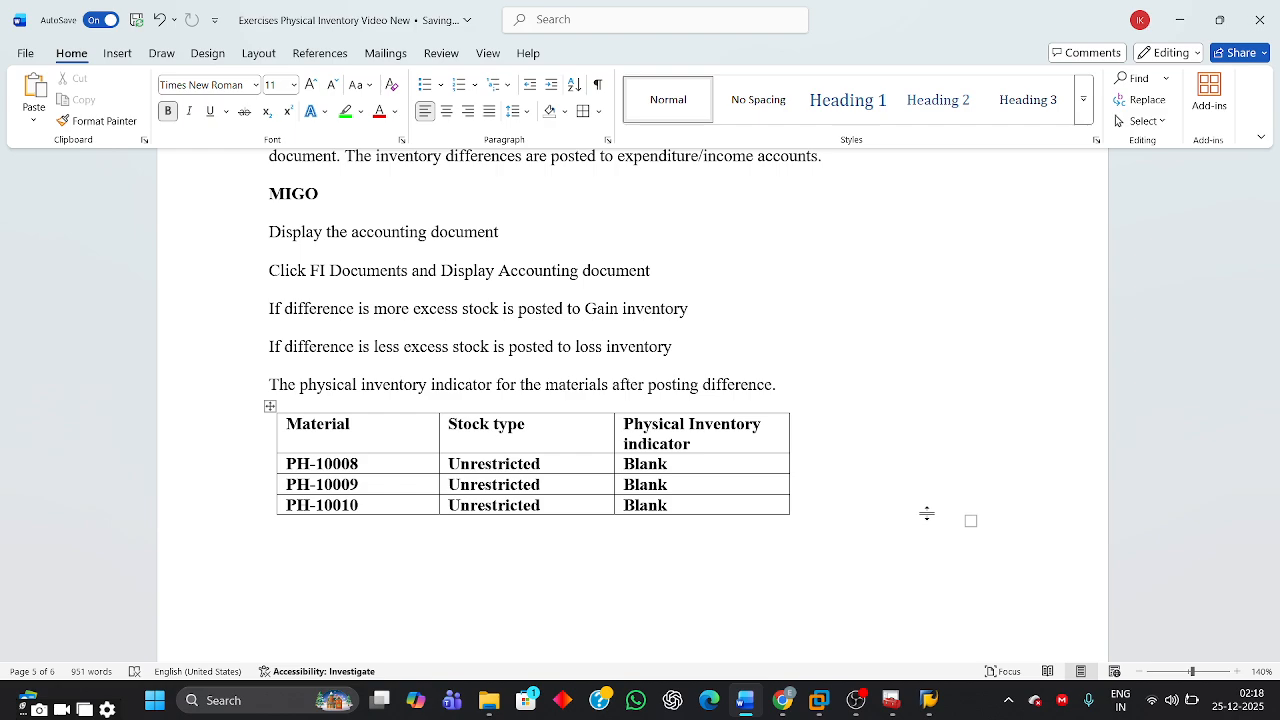
pyautogui.scroll(3, 703, 230)
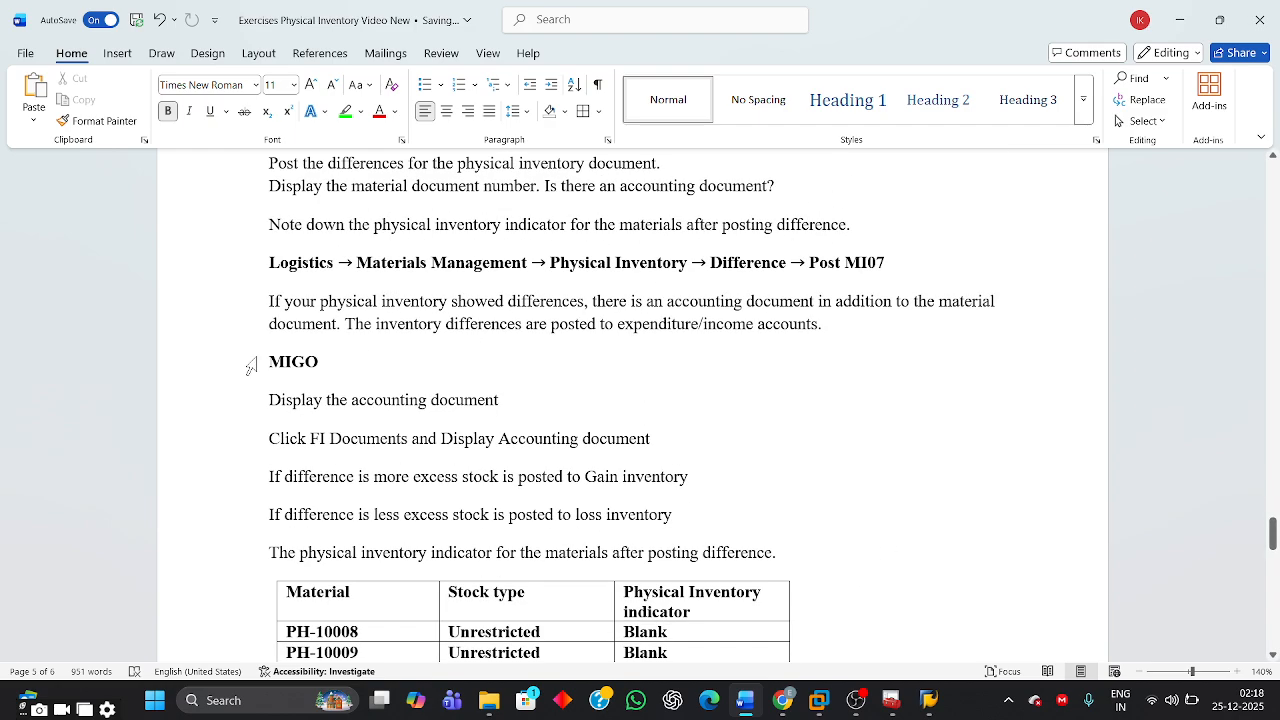
pyautogui.scroll(4, 763, 394)
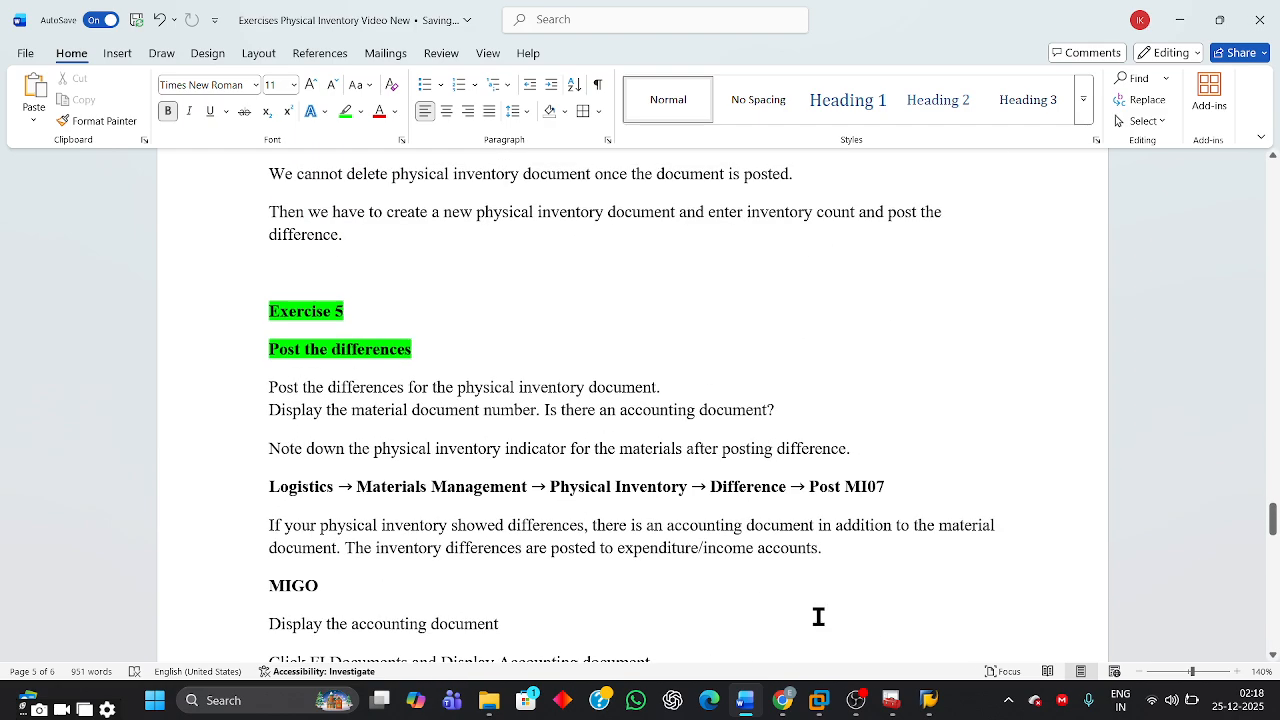
pyautogui.moveTo(929, 700)
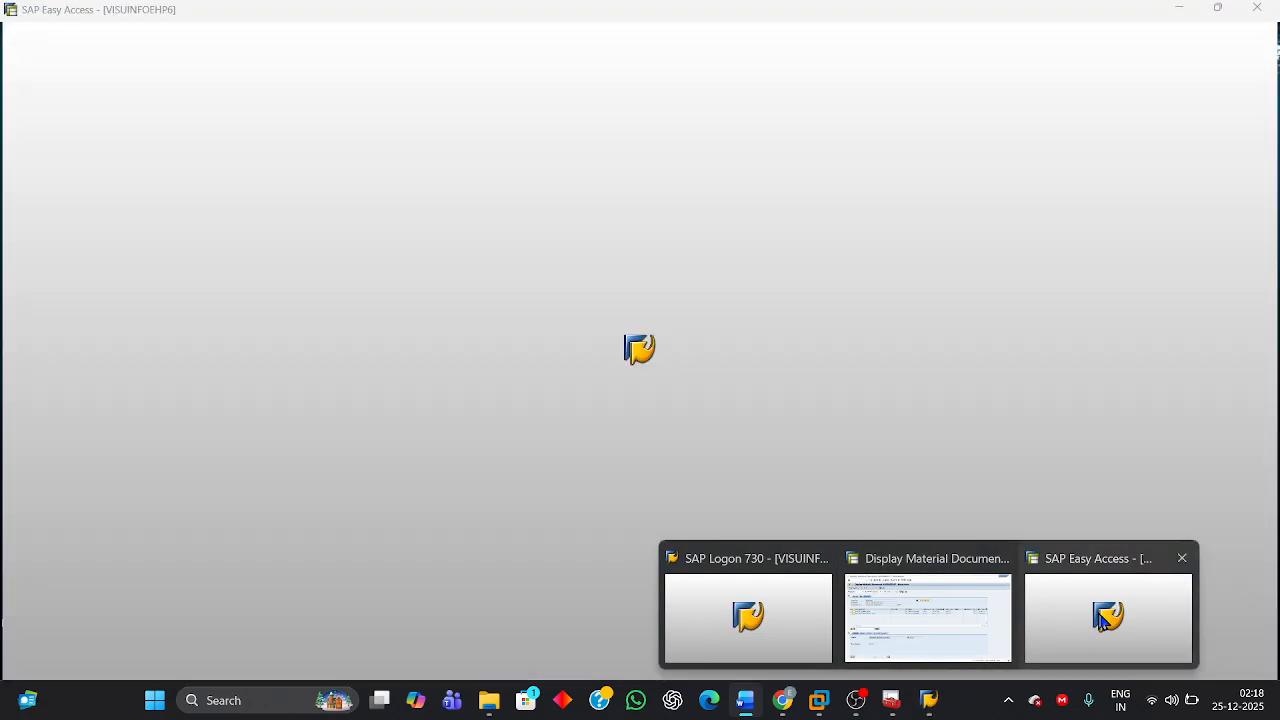
pyautogui.click(1040, 625)
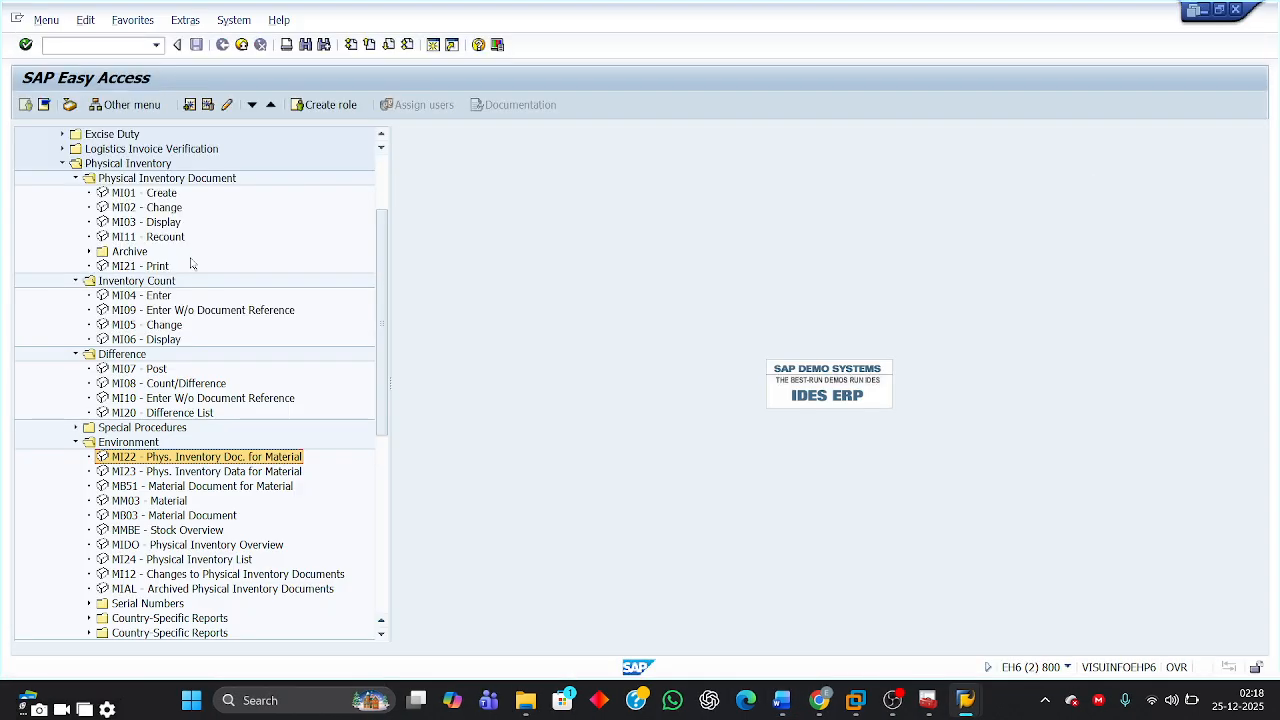
# Open MM03 for material PH-10008 and select the Plant Stock and Storage Location Stock views
pyautogui.click(148, 50)
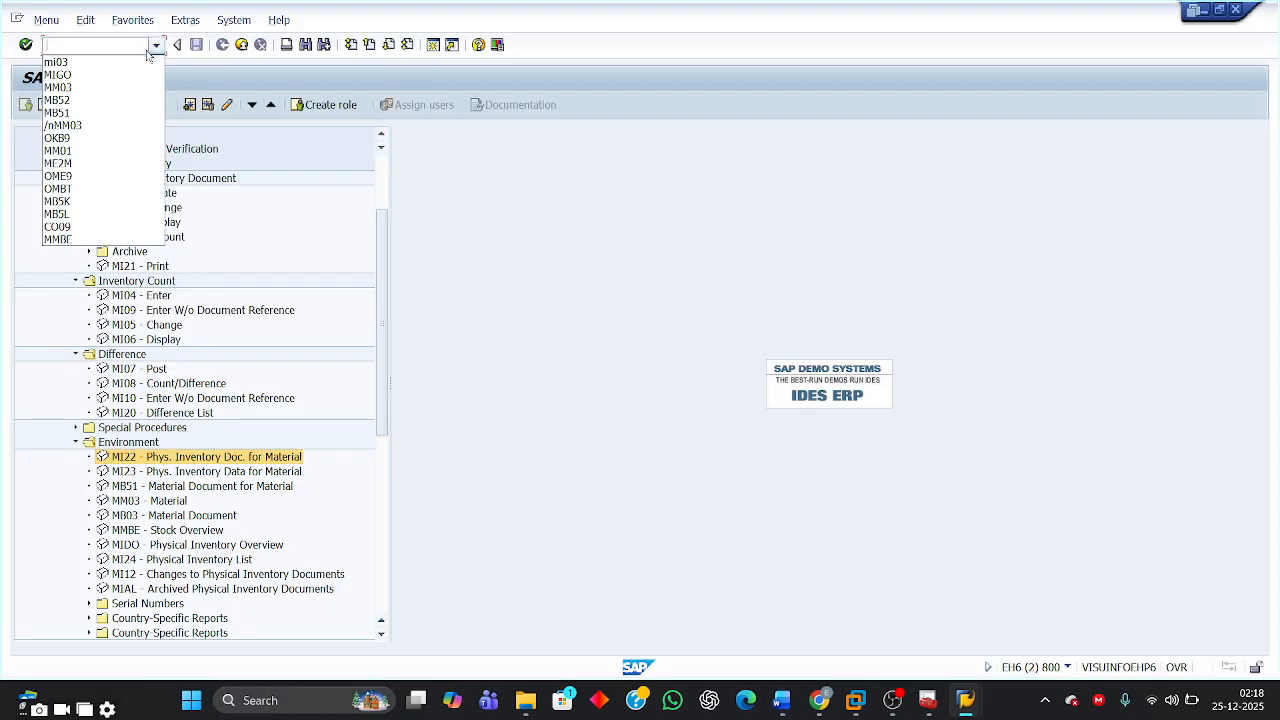
pyautogui.click(83, 88)
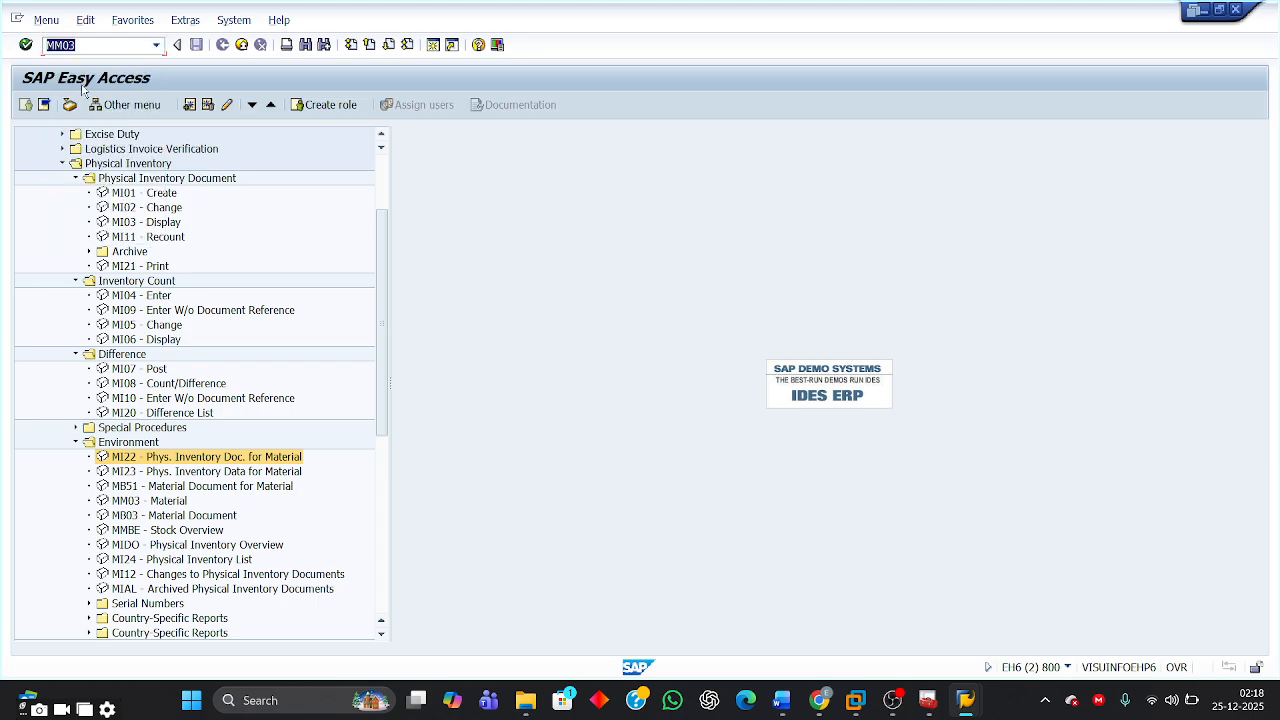
pyautogui.press('Return')
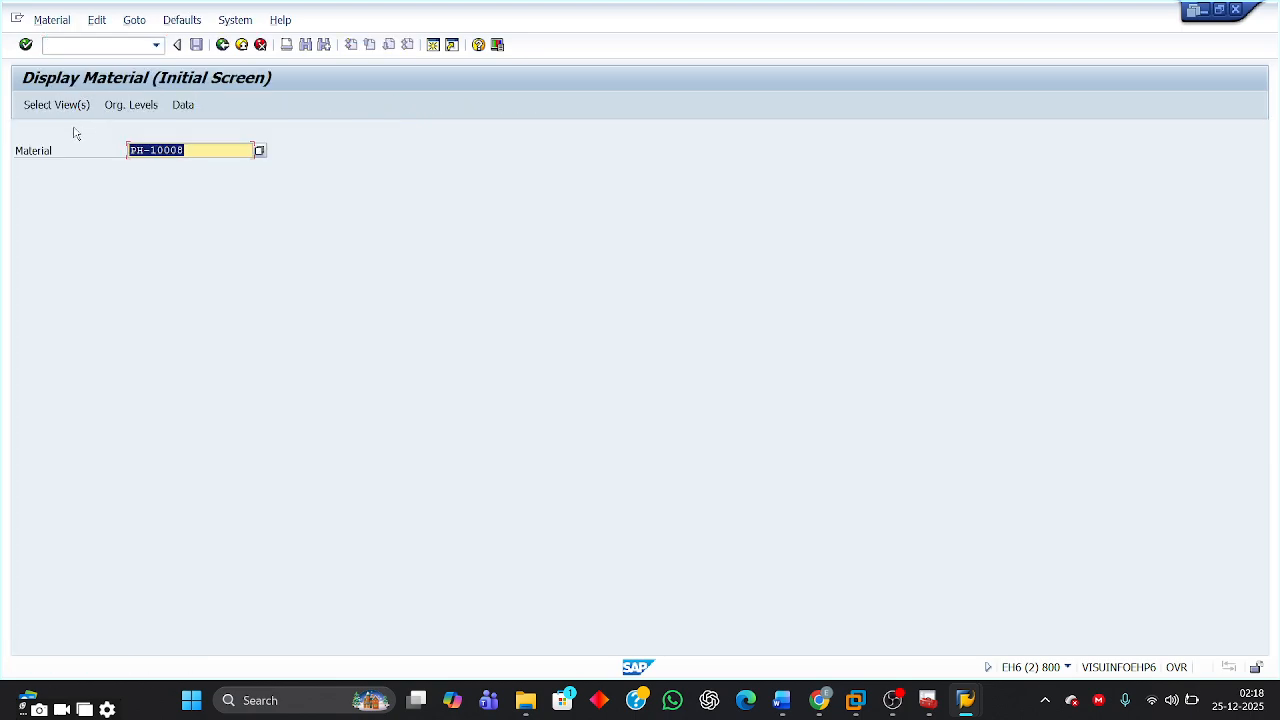
pyautogui.press('Return')
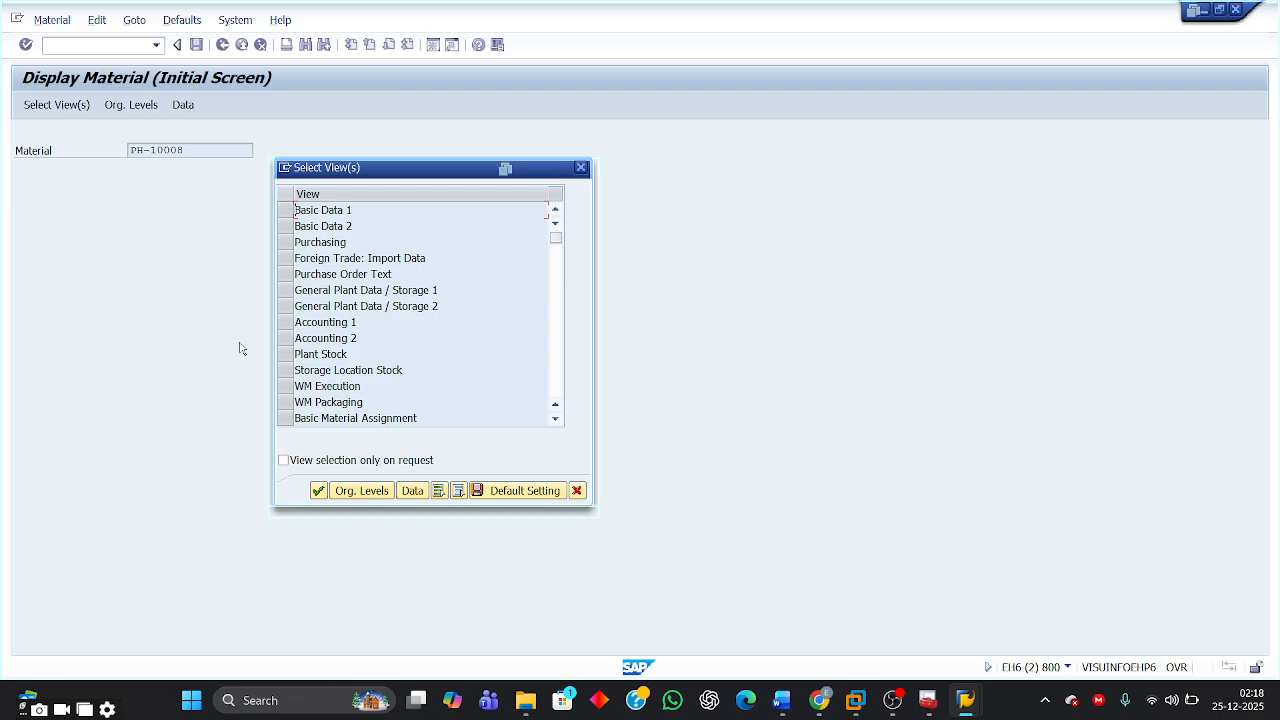
pyautogui.moveTo(286, 354); pyautogui.dragTo(287, 378)
pyautogui.press('Return')
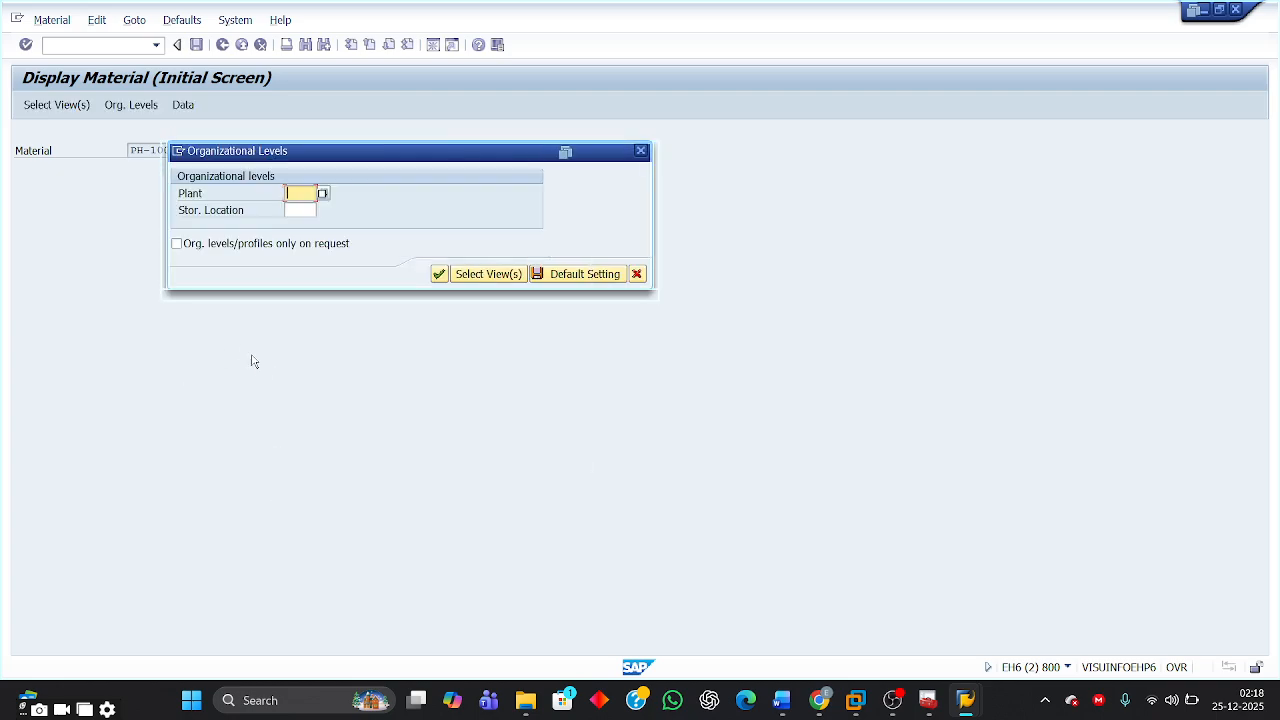
# Display the stock views for plant 9110 and storage location 1000, and check the physical inventory block indicator in the plant stock
pyautogui.press('Down')
pyautogui.press('Down')
pyautogui.press('Up')
pyautogui.press('Return')
pyautogui.press('Tab')
pyautogui.click(296, 229)
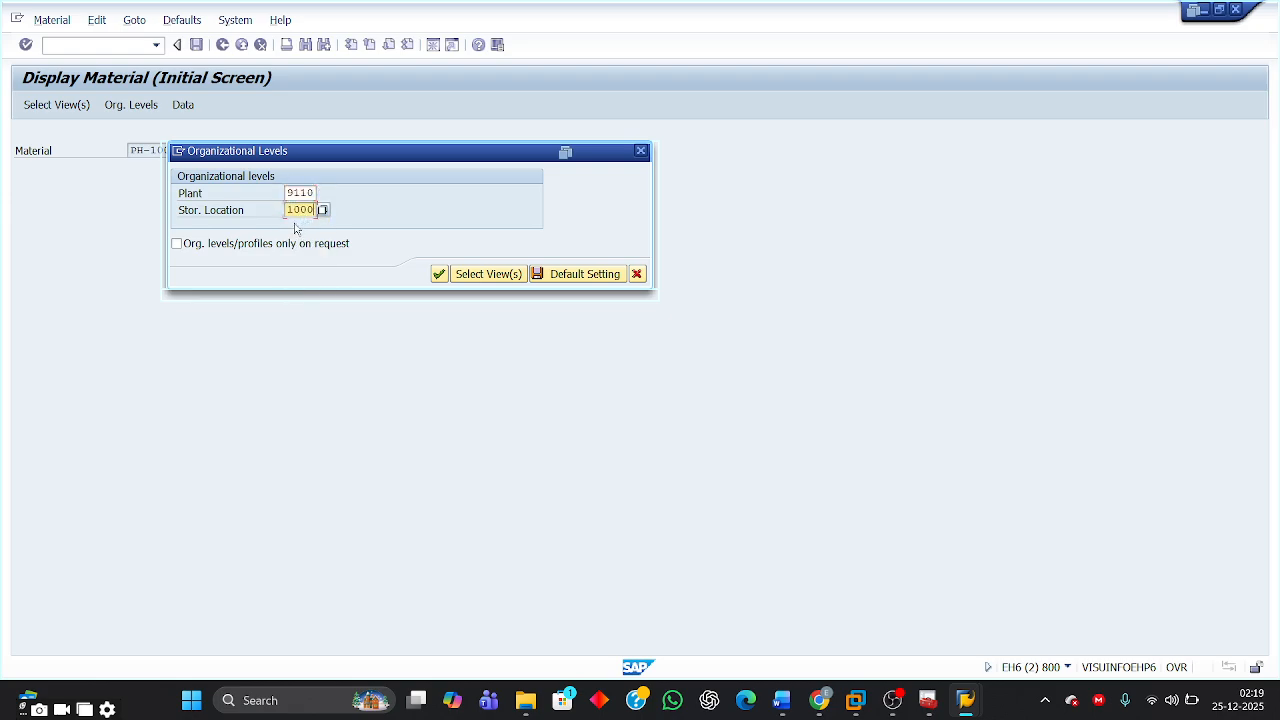
pyautogui.press('Return')
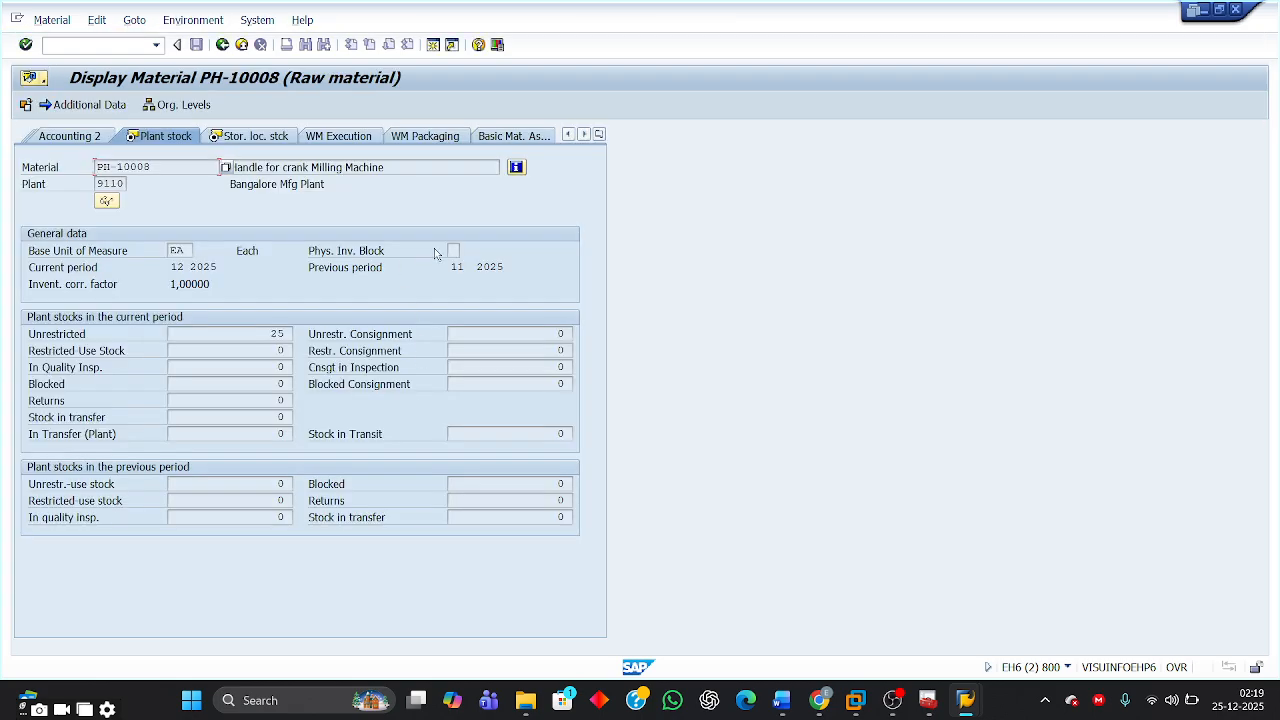
pyautogui.click(451, 250)
# Switch to the exercises document in Word and go back to the list of exercises on its first page
pyautogui.moveTo(793, 713)
pyautogui.click(770, 645)
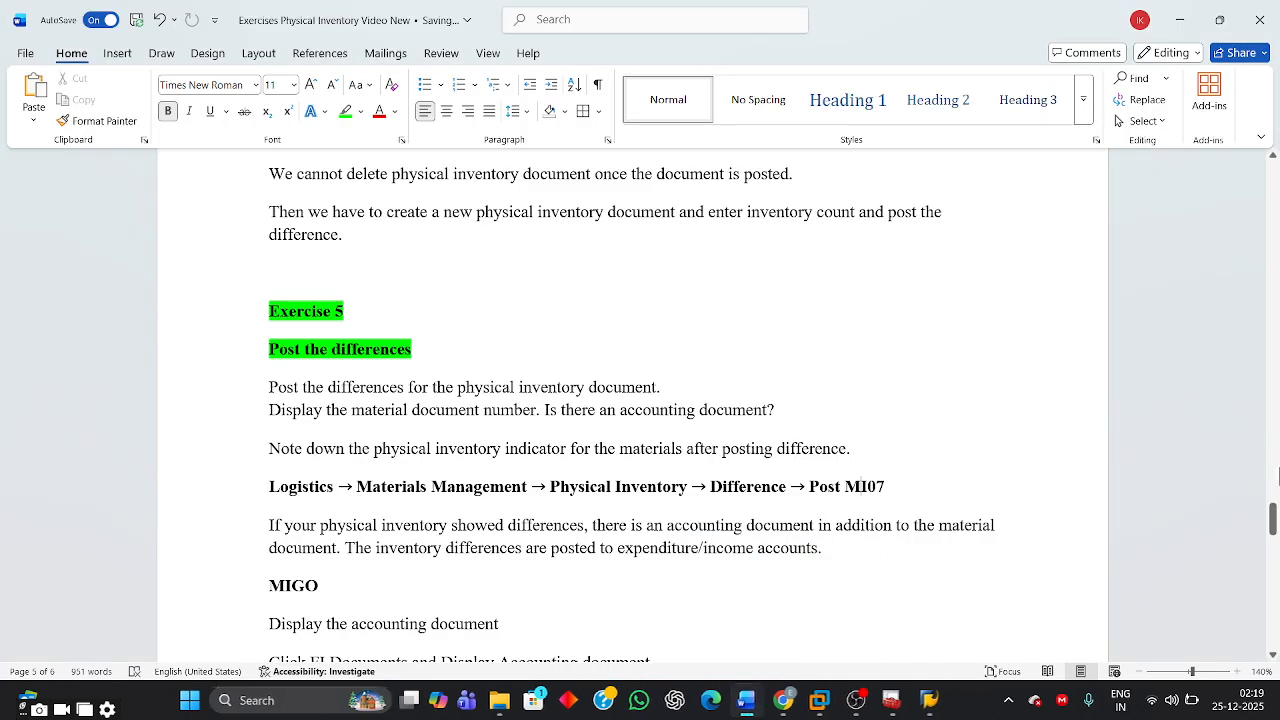
pyautogui.moveTo(1274, 520); pyautogui.dragTo(1274, 175)
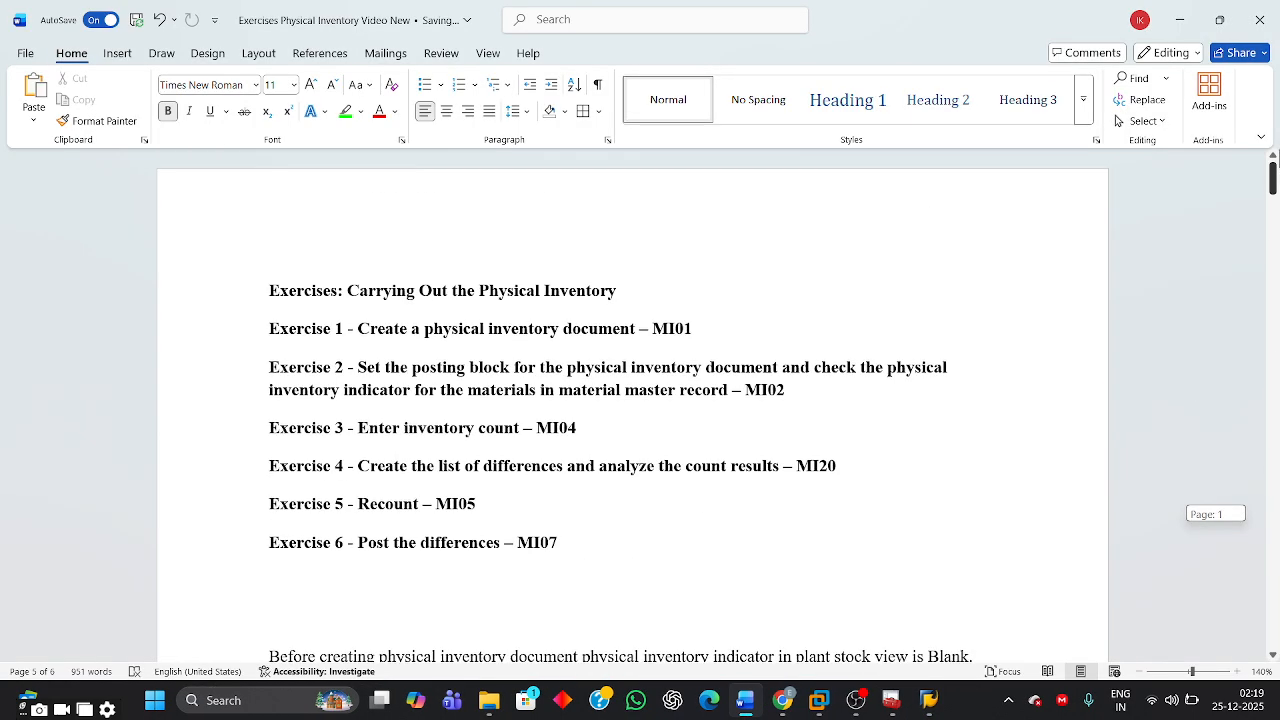